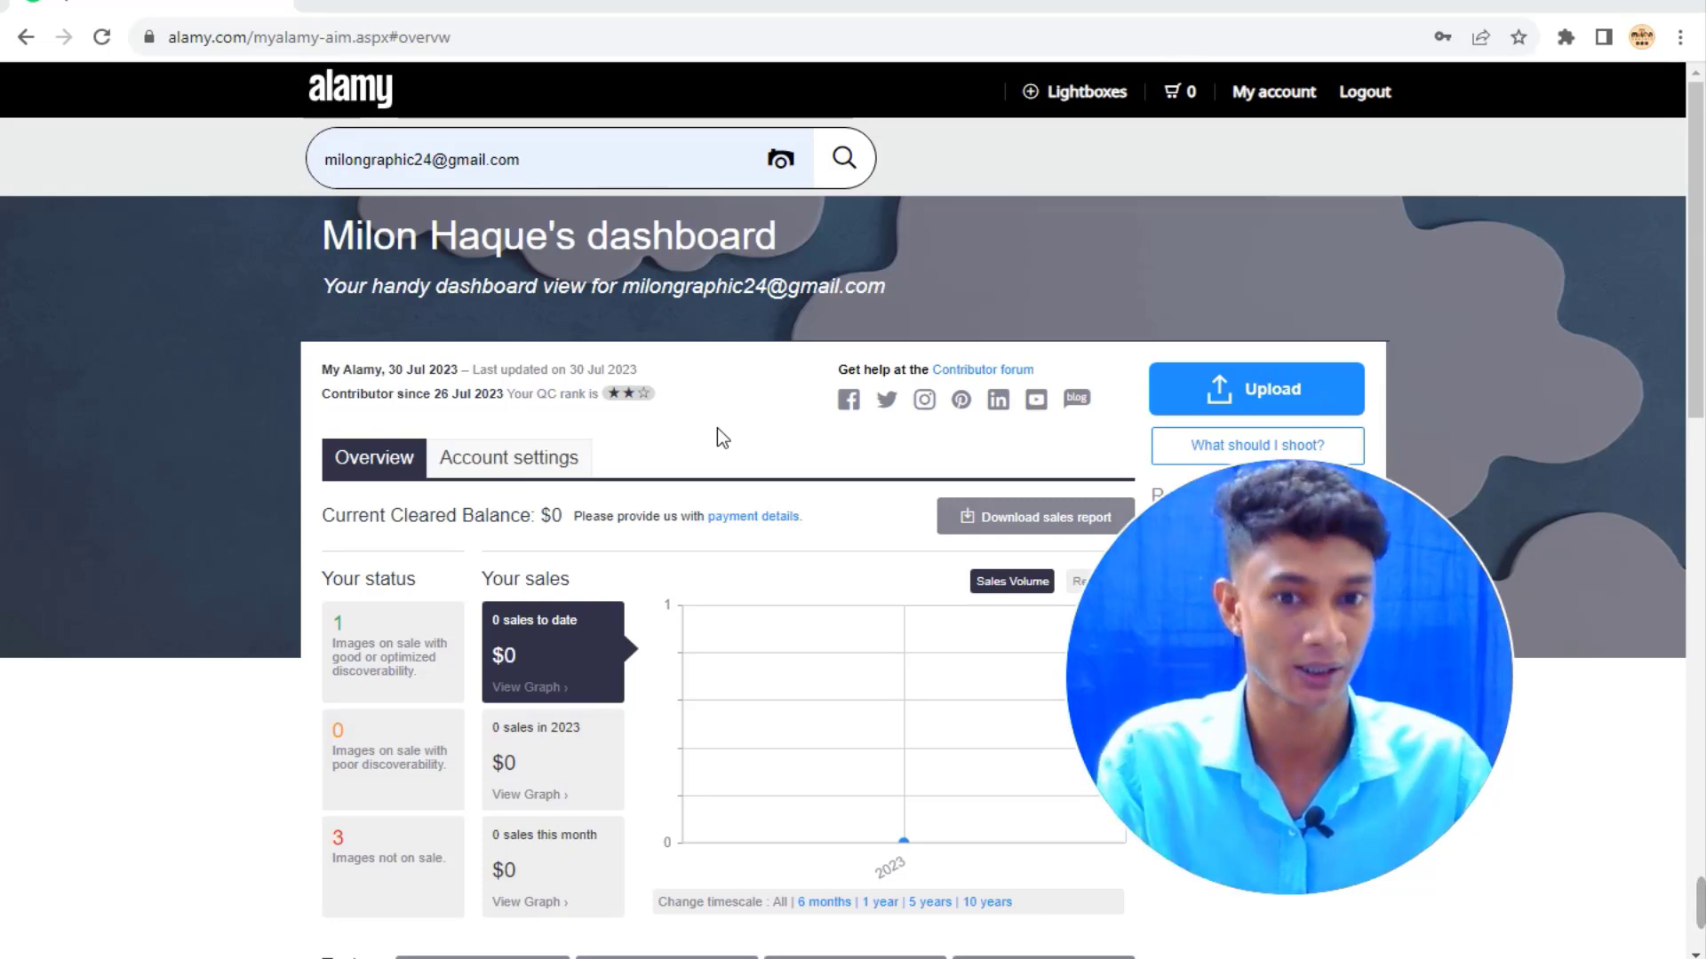
Open the Alamy Image Manager from Tools to list all seven submitted images.
{"action": "scroll", "coordinate": [698, 419], "scroll_direction": "down", "scroll_amount": 3}
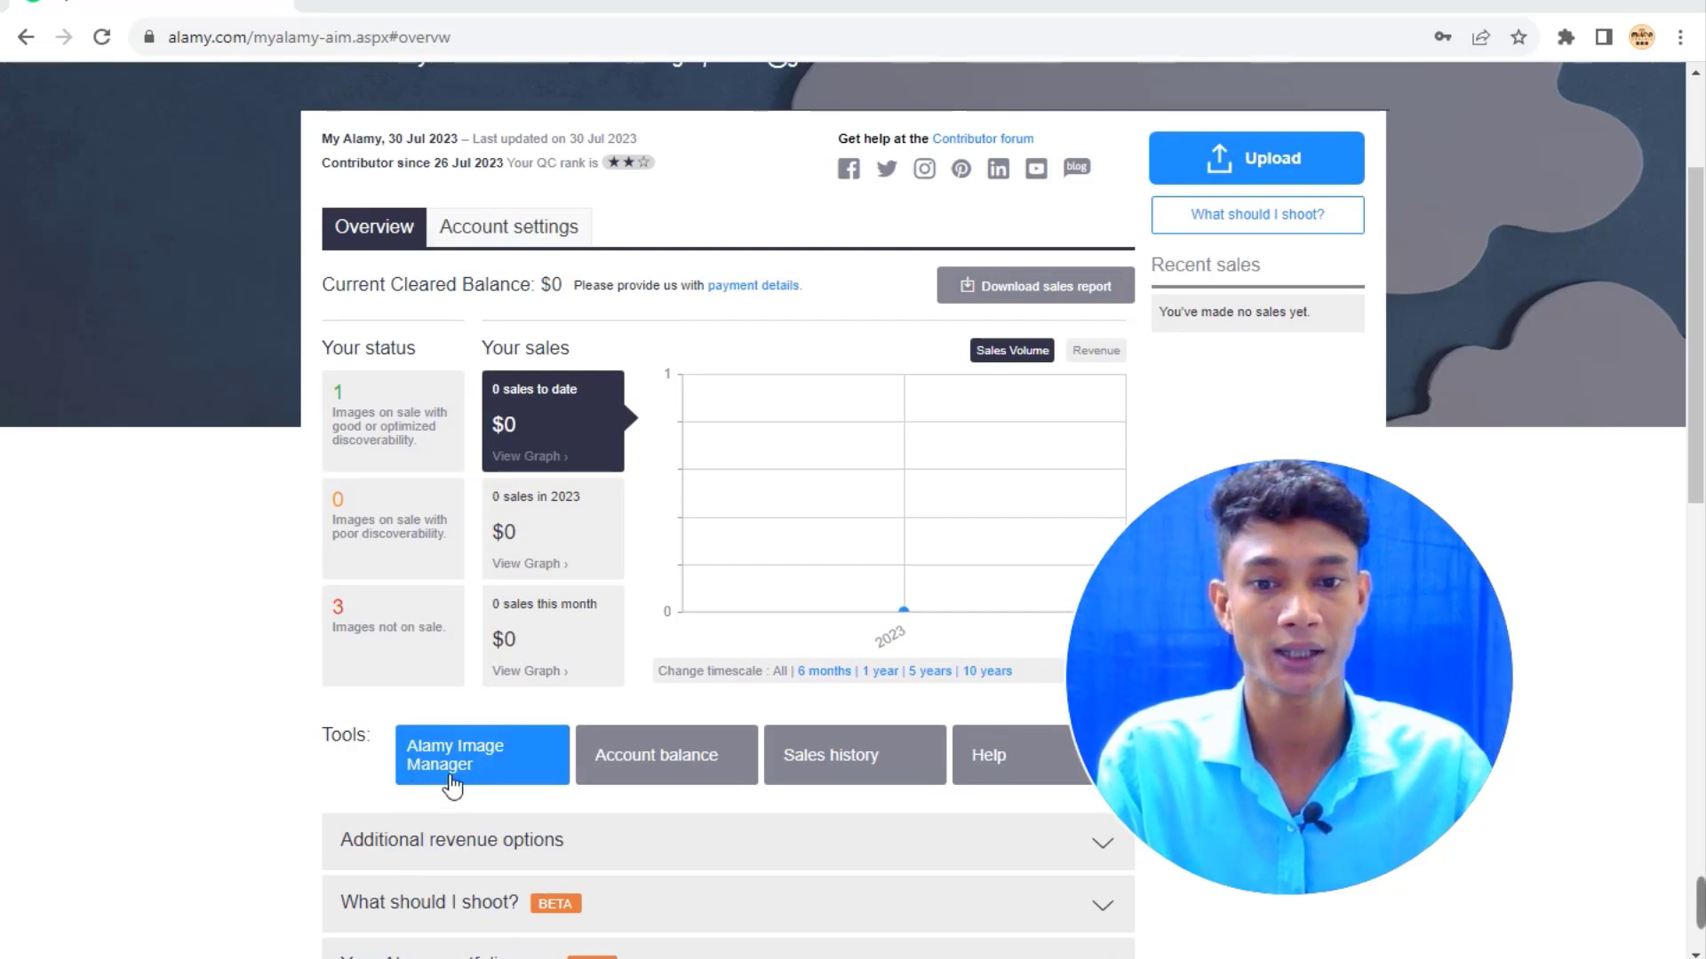
{"action": "left_click", "coordinate": [516, 775]}
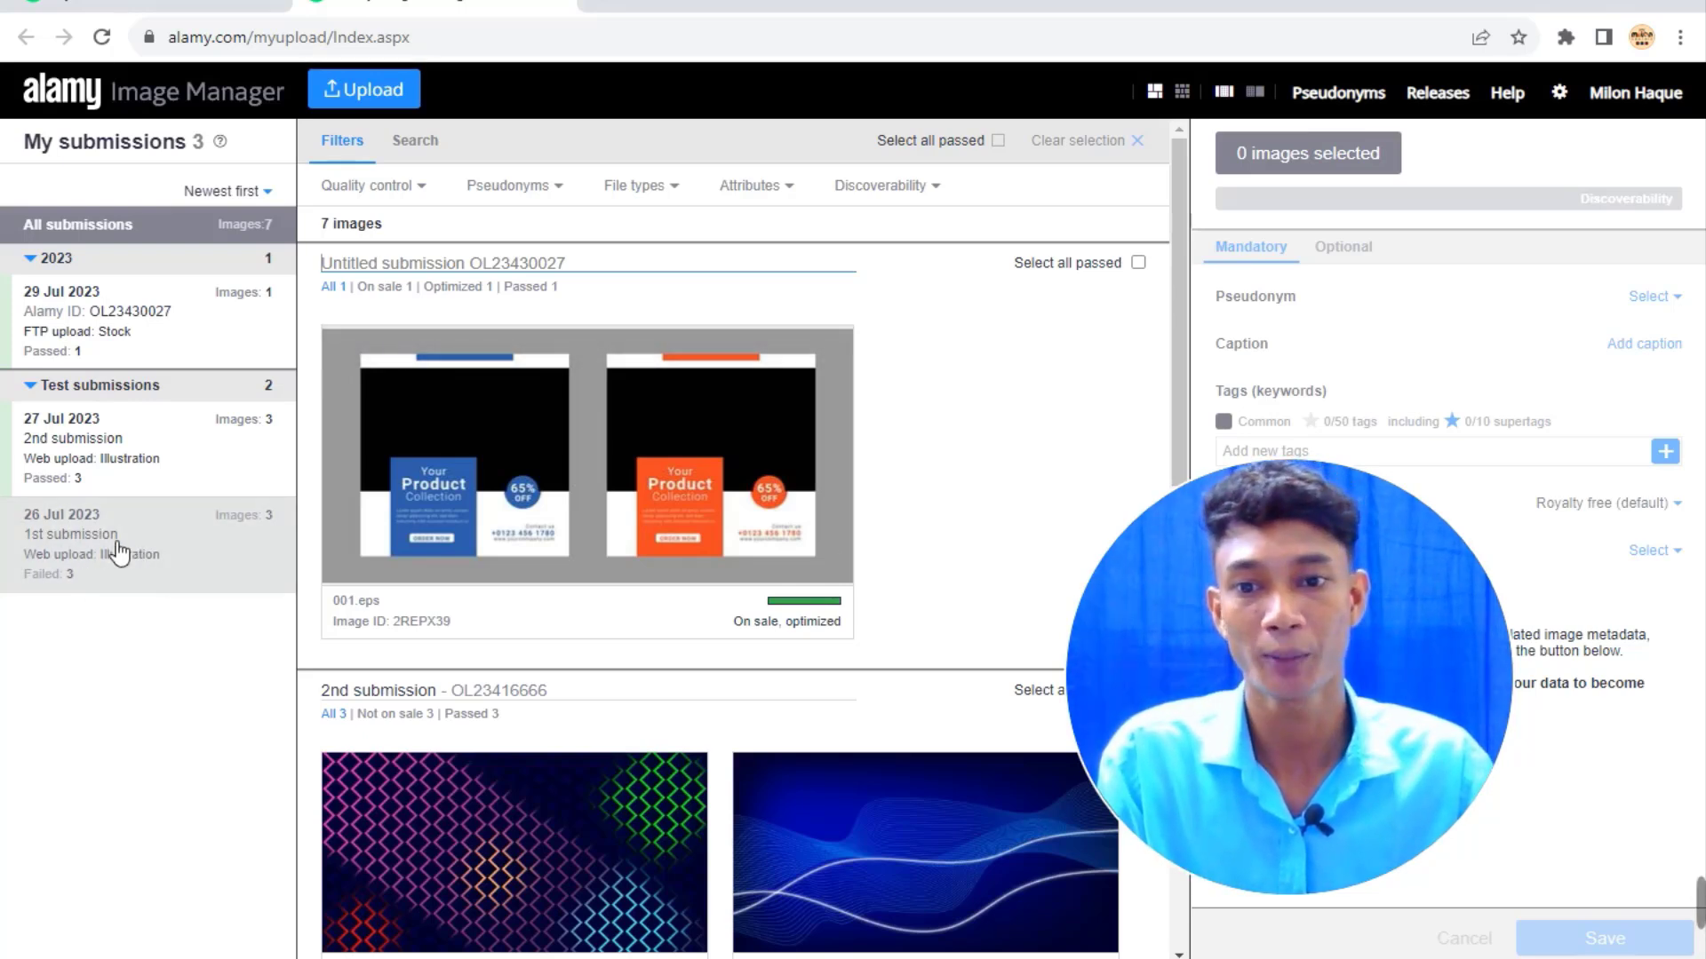
Open the 26 Jul 2023 '1st submission', where BG-017.jpg failed QC for a watermark.
{"action": "left_click", "coordinate": [117, 544]}
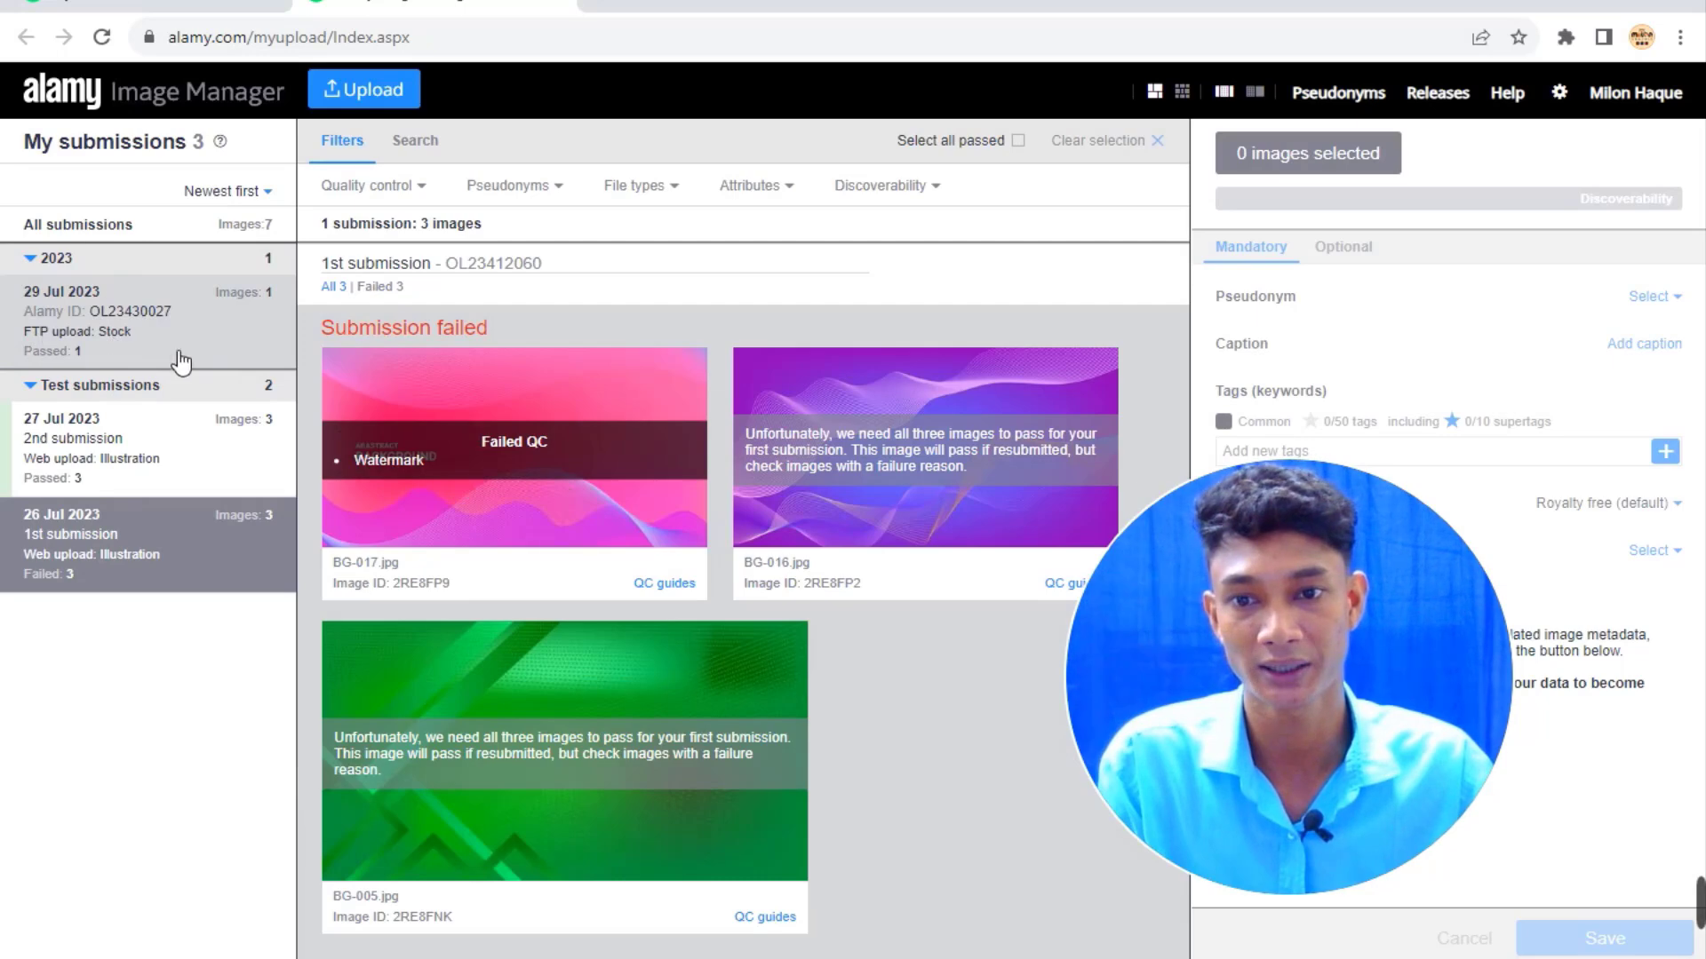
Compare the 29 Jul 2023 and 2nd submissions, ending on the 29 Jul 2023 001.eps submission.
{"action": "left_click", "coordinate": [83, 320]}
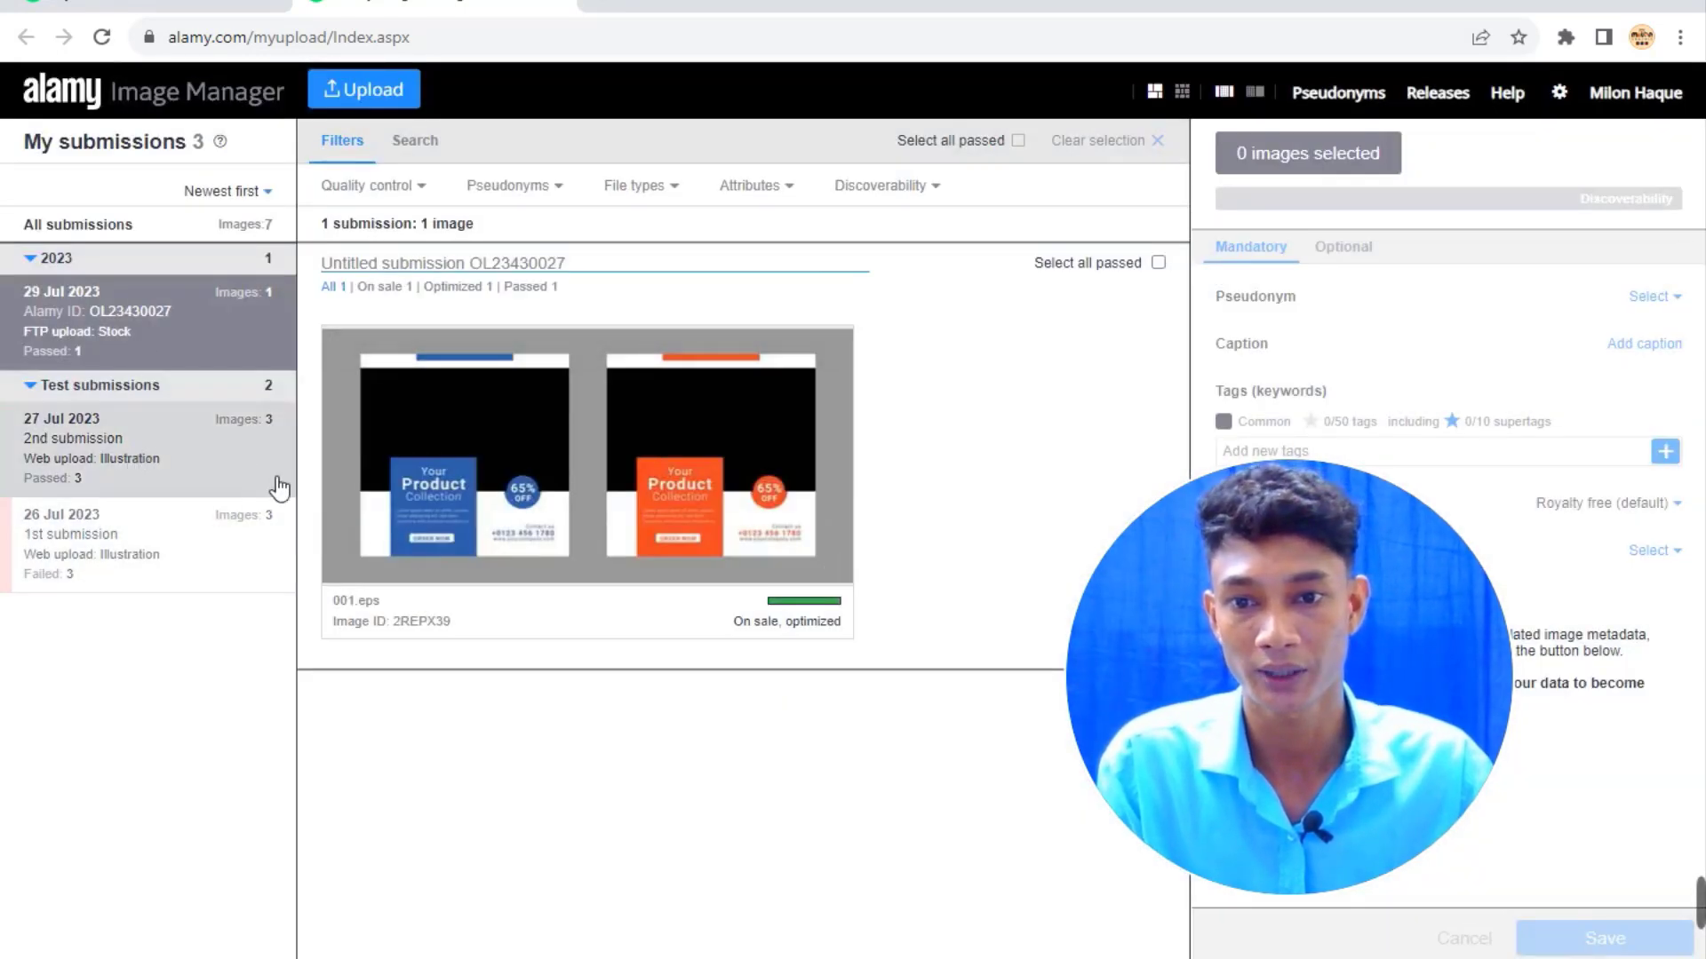
{"action": "left_click", "coordinate": [93, 461]}
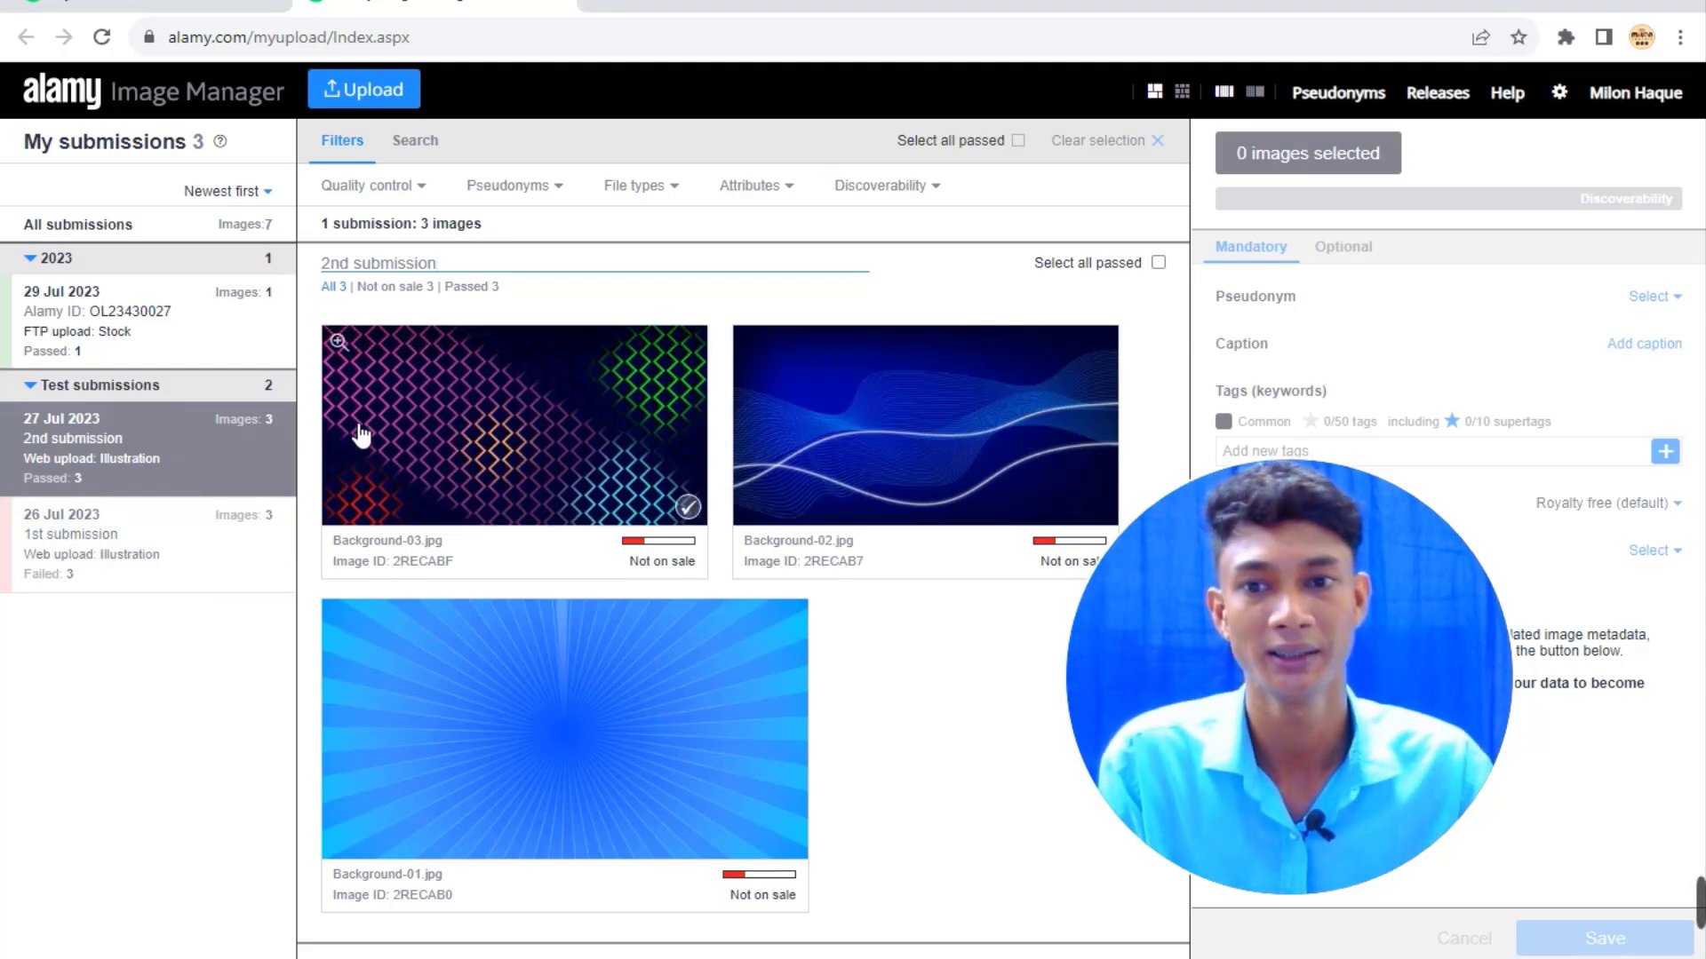
{"action": "left_click", "coordinate": [142, 324]}
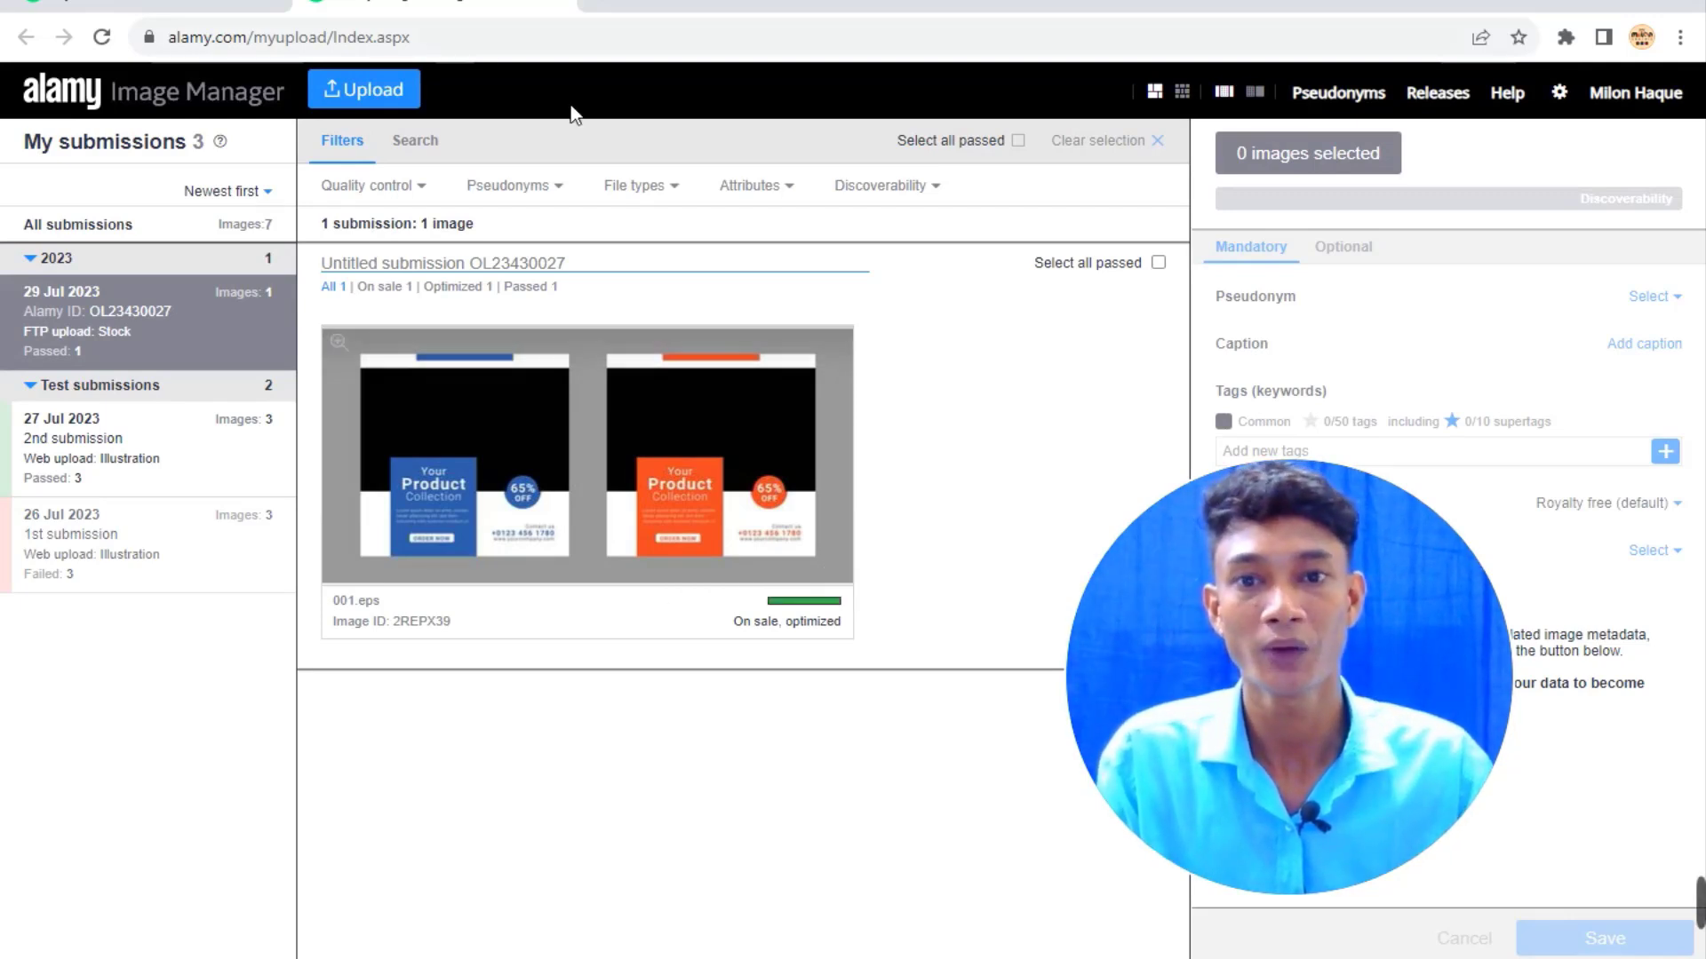
{"action": "left_click", "coordinate": [1625, 100]}
From My dashboard's Upload page, choose Illustration and open the FTP guide for sending vectors.
{"action": "mouse_move", "coordinate": [1634, 96]}
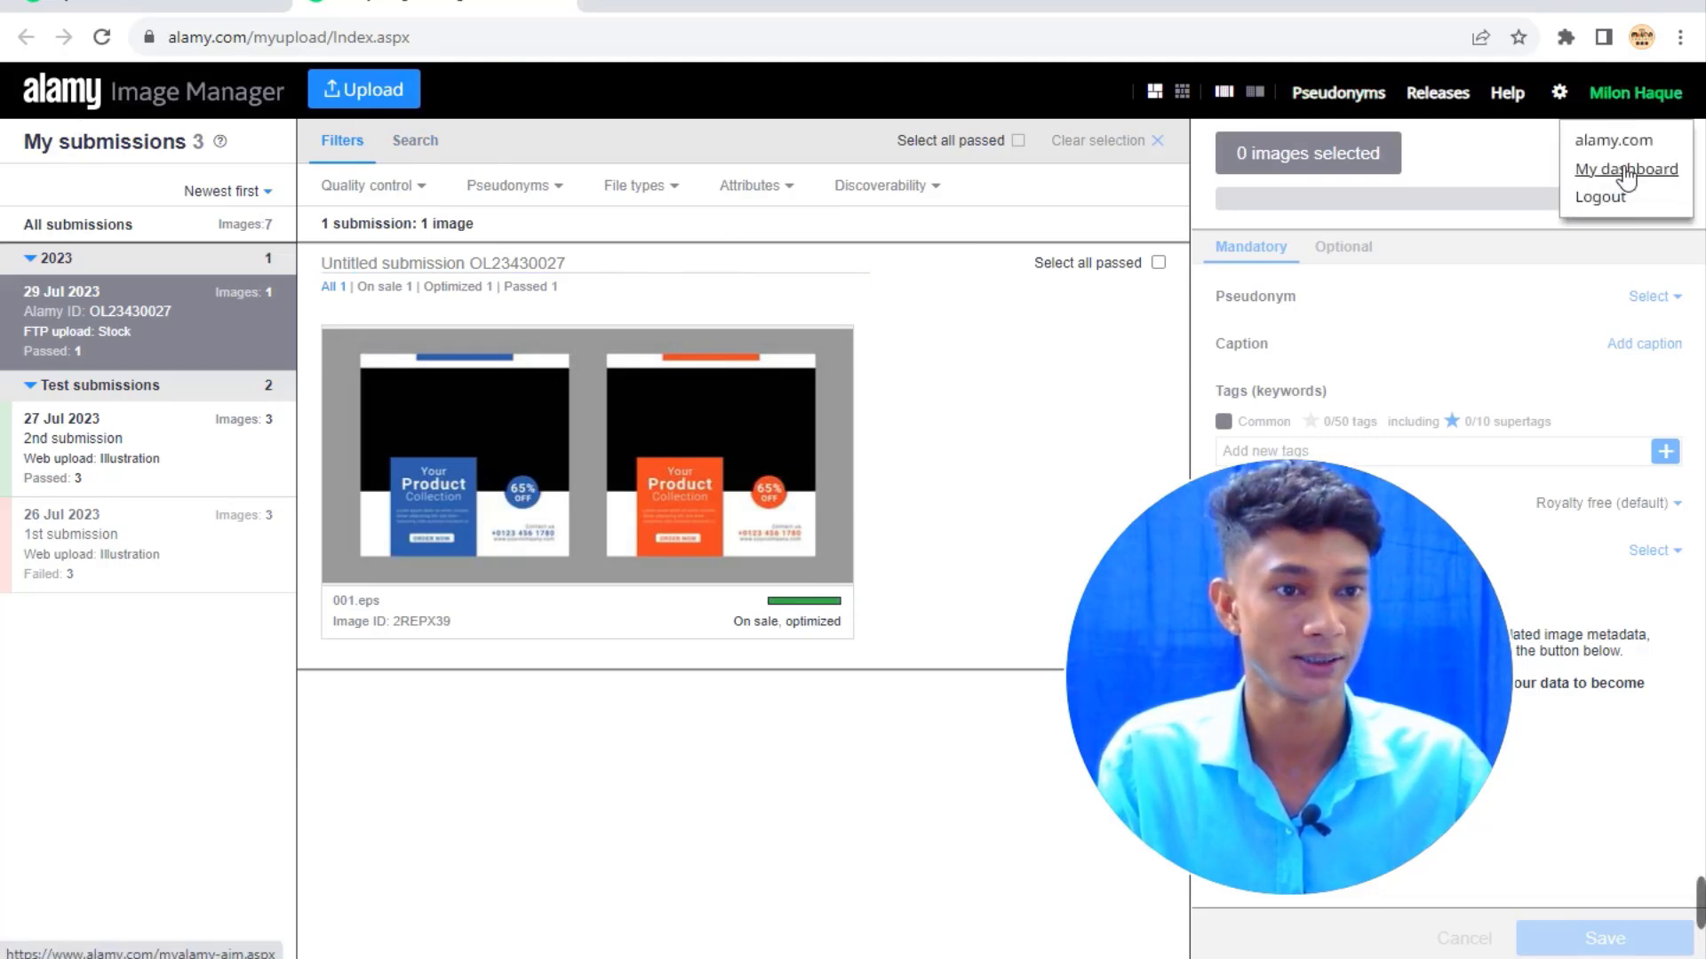
{"action": "left_click", "coordinate": [1628, 173]}
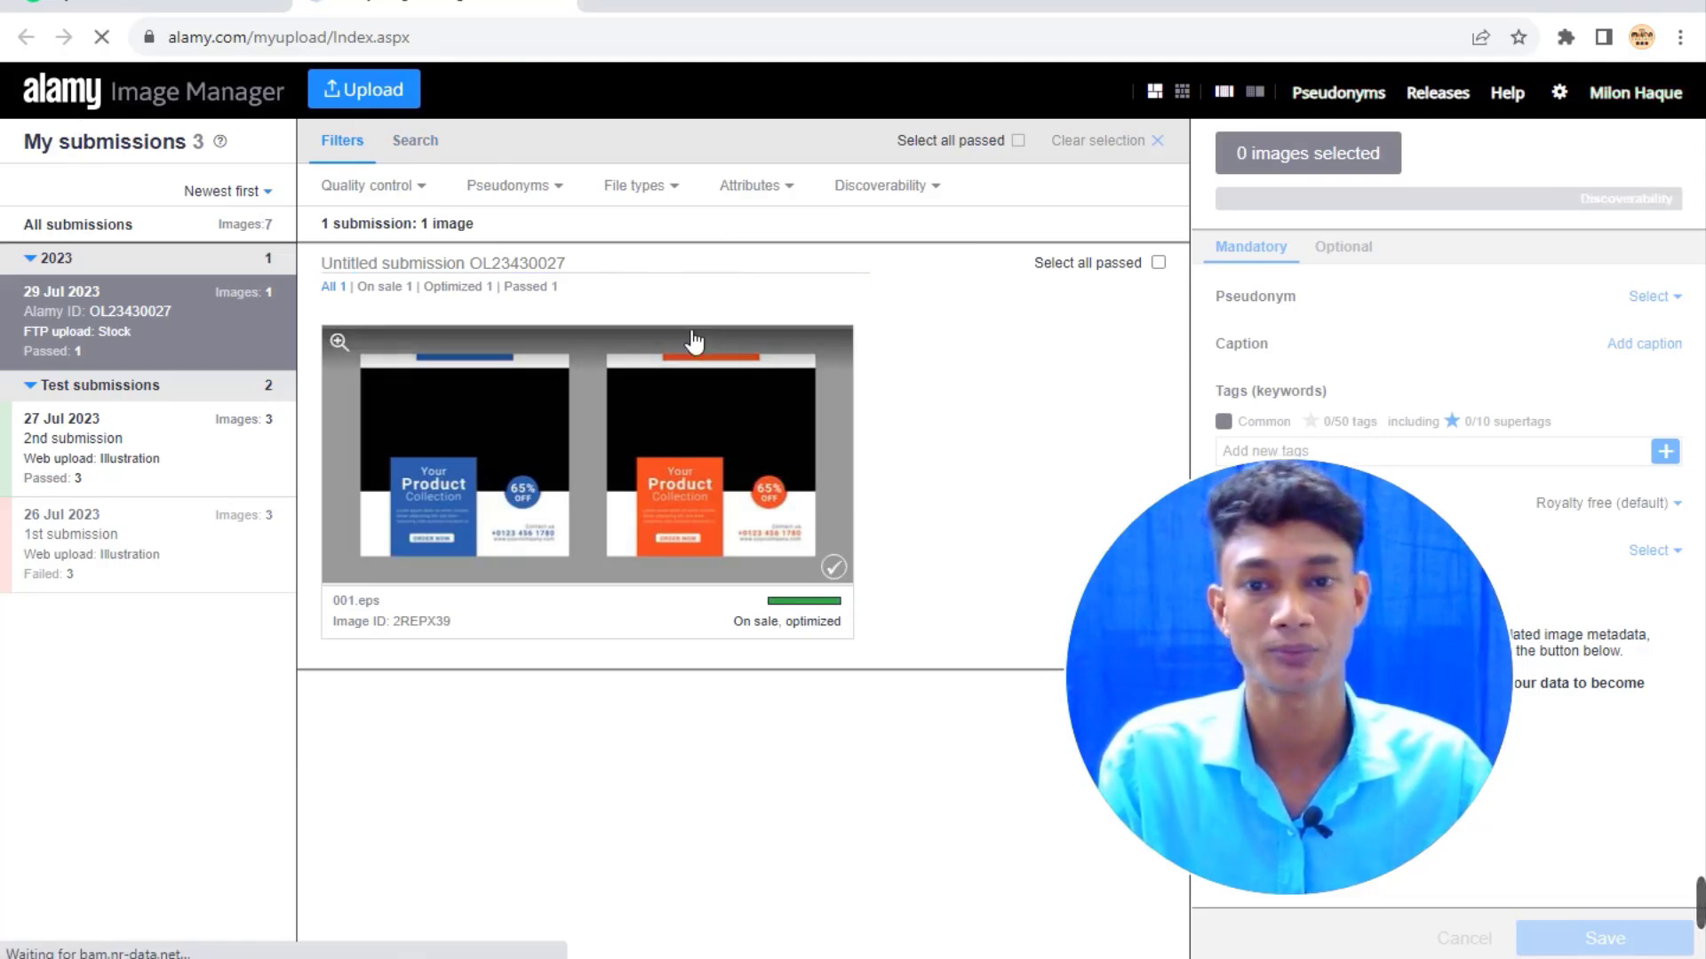
{"action": "scroll", "coordinate": [851, 449], "scroll_direction": "down", "scroll_amount": 2}
{"action": "scroll", "coordinate": [848, 471], "scroll_direction": "down", "scroll_amount": 1}
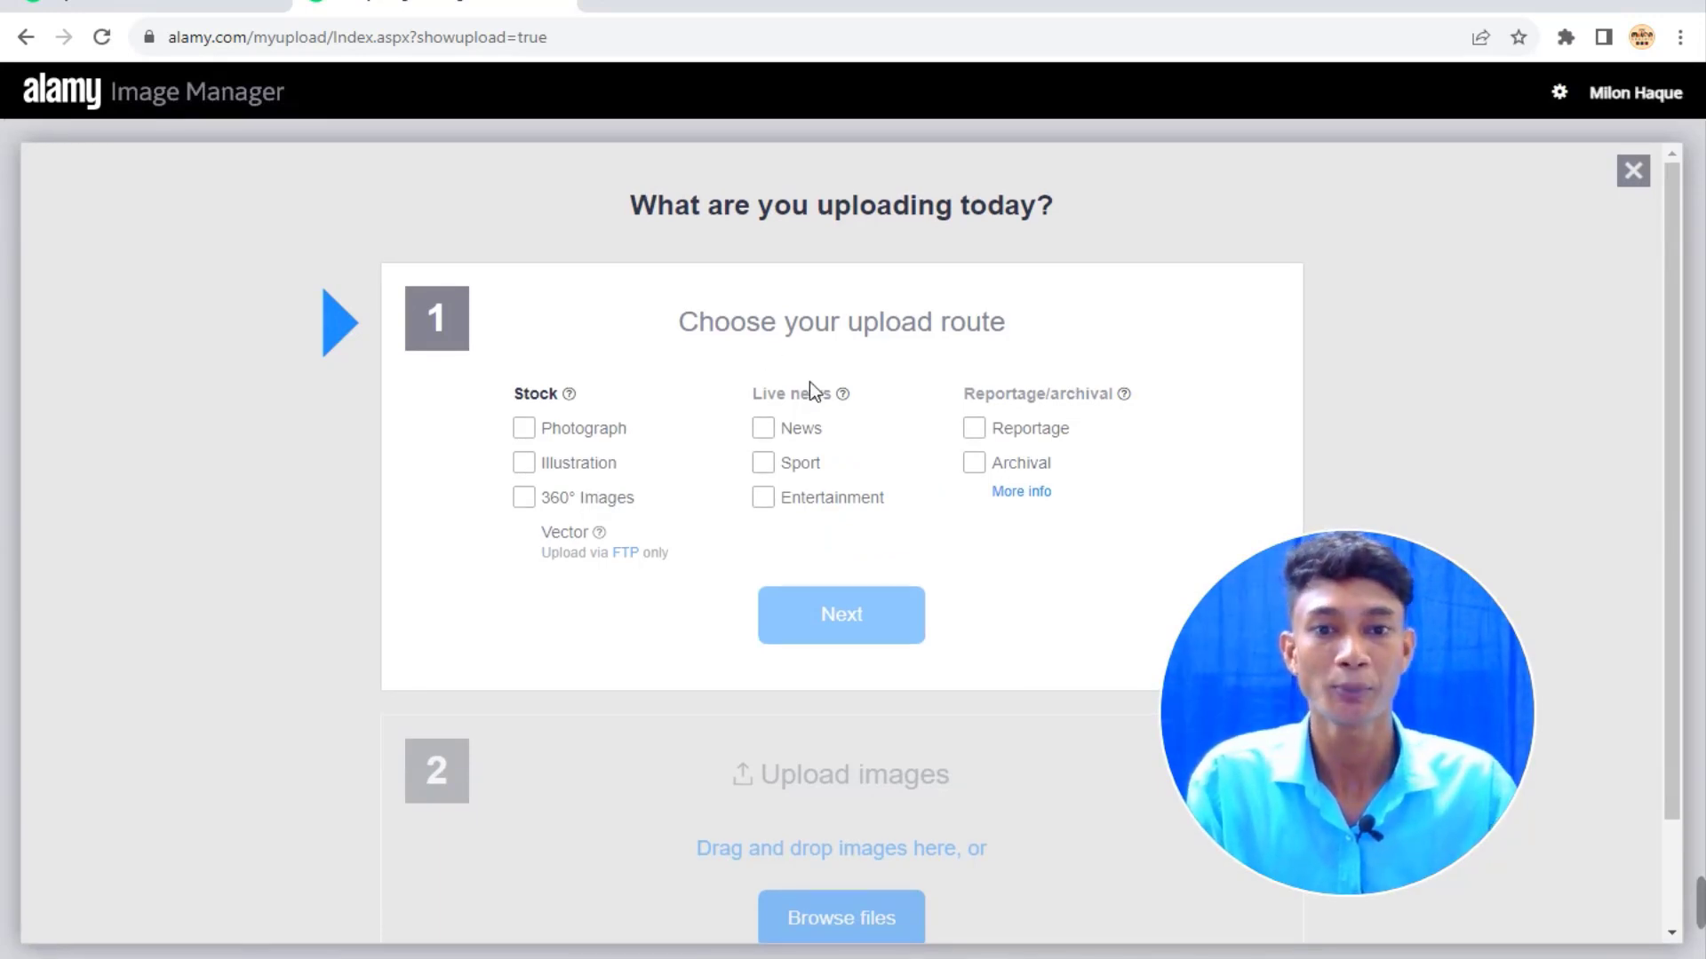
{"action": "left_click", "coordinate": [524, 471]}
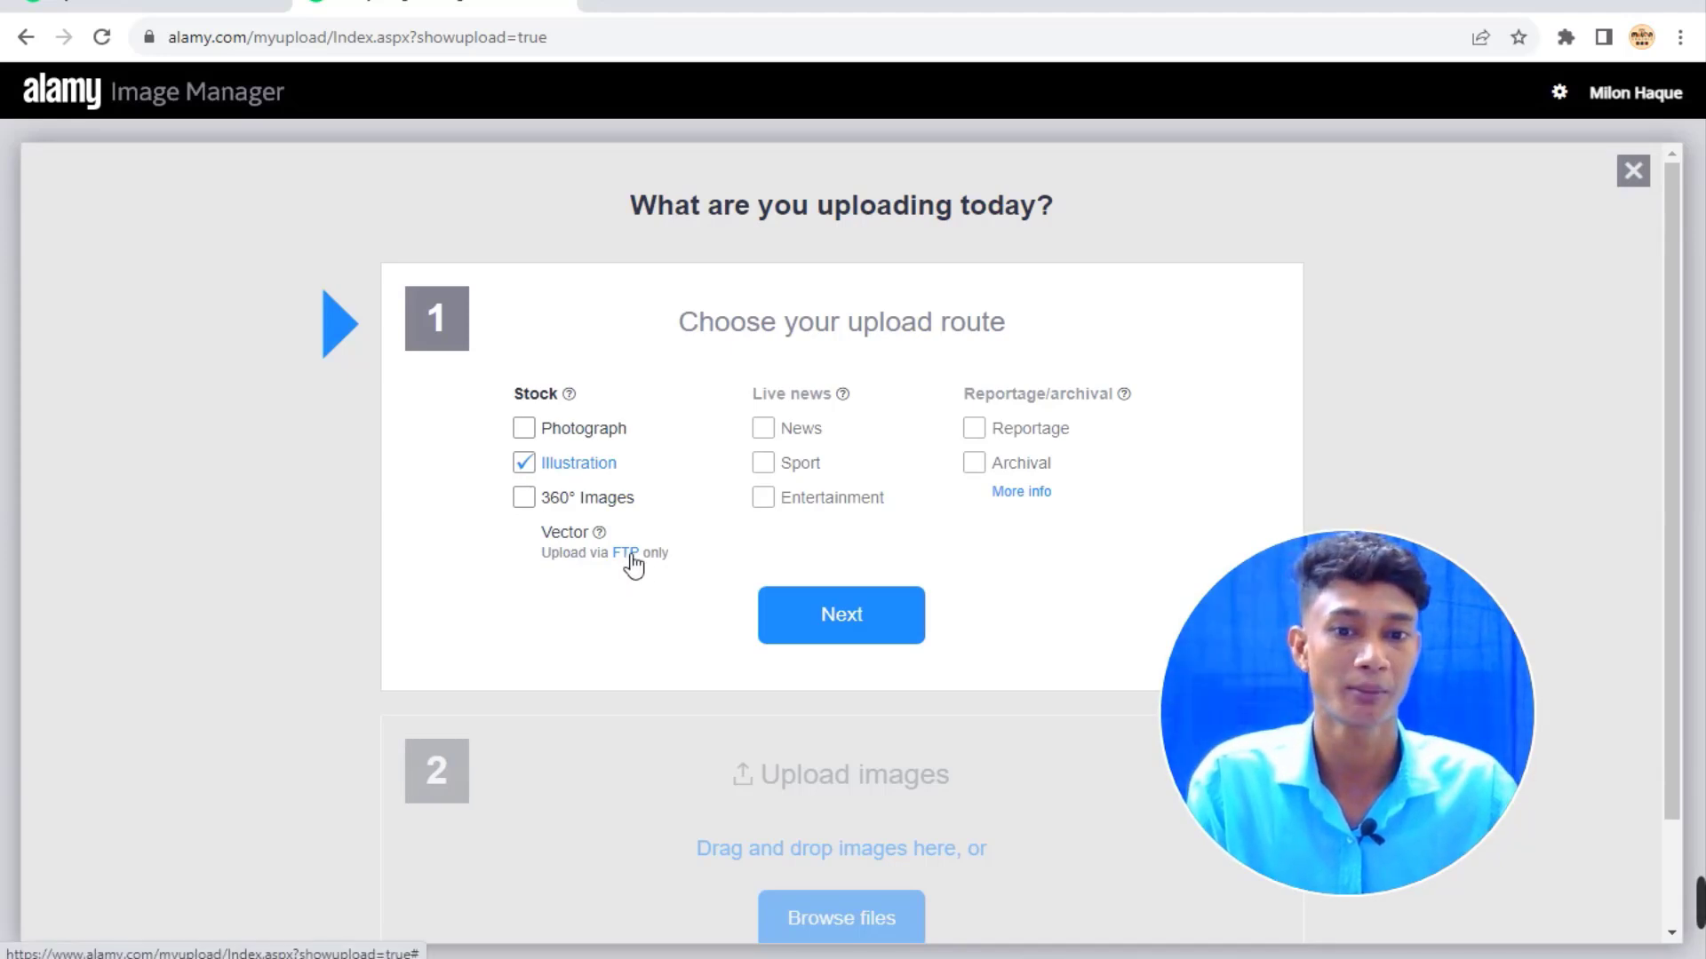
{"action": "left_click", "coordinate": [623, 555]}
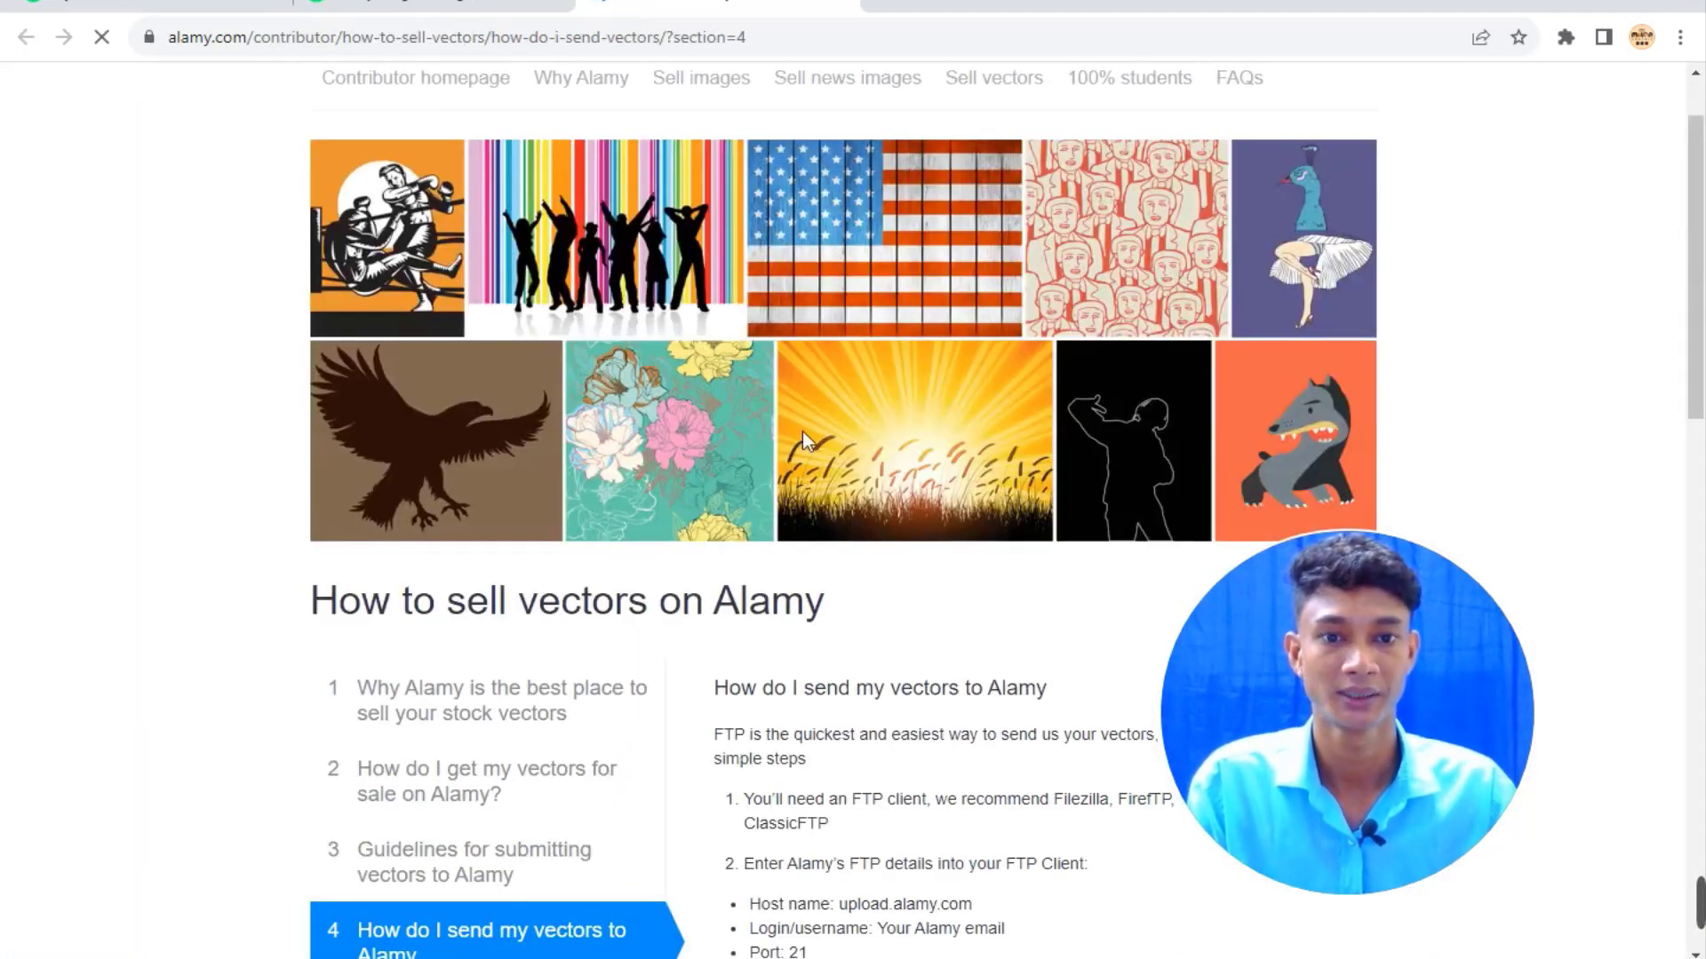
Read the FTP details (FileZilla client, host upload.alamy.com, port 21), then start a blank tab.
{"action": "scroll", "coordinate": [903, 447], "scroll_direction": "down", "scroll_amount": 1}
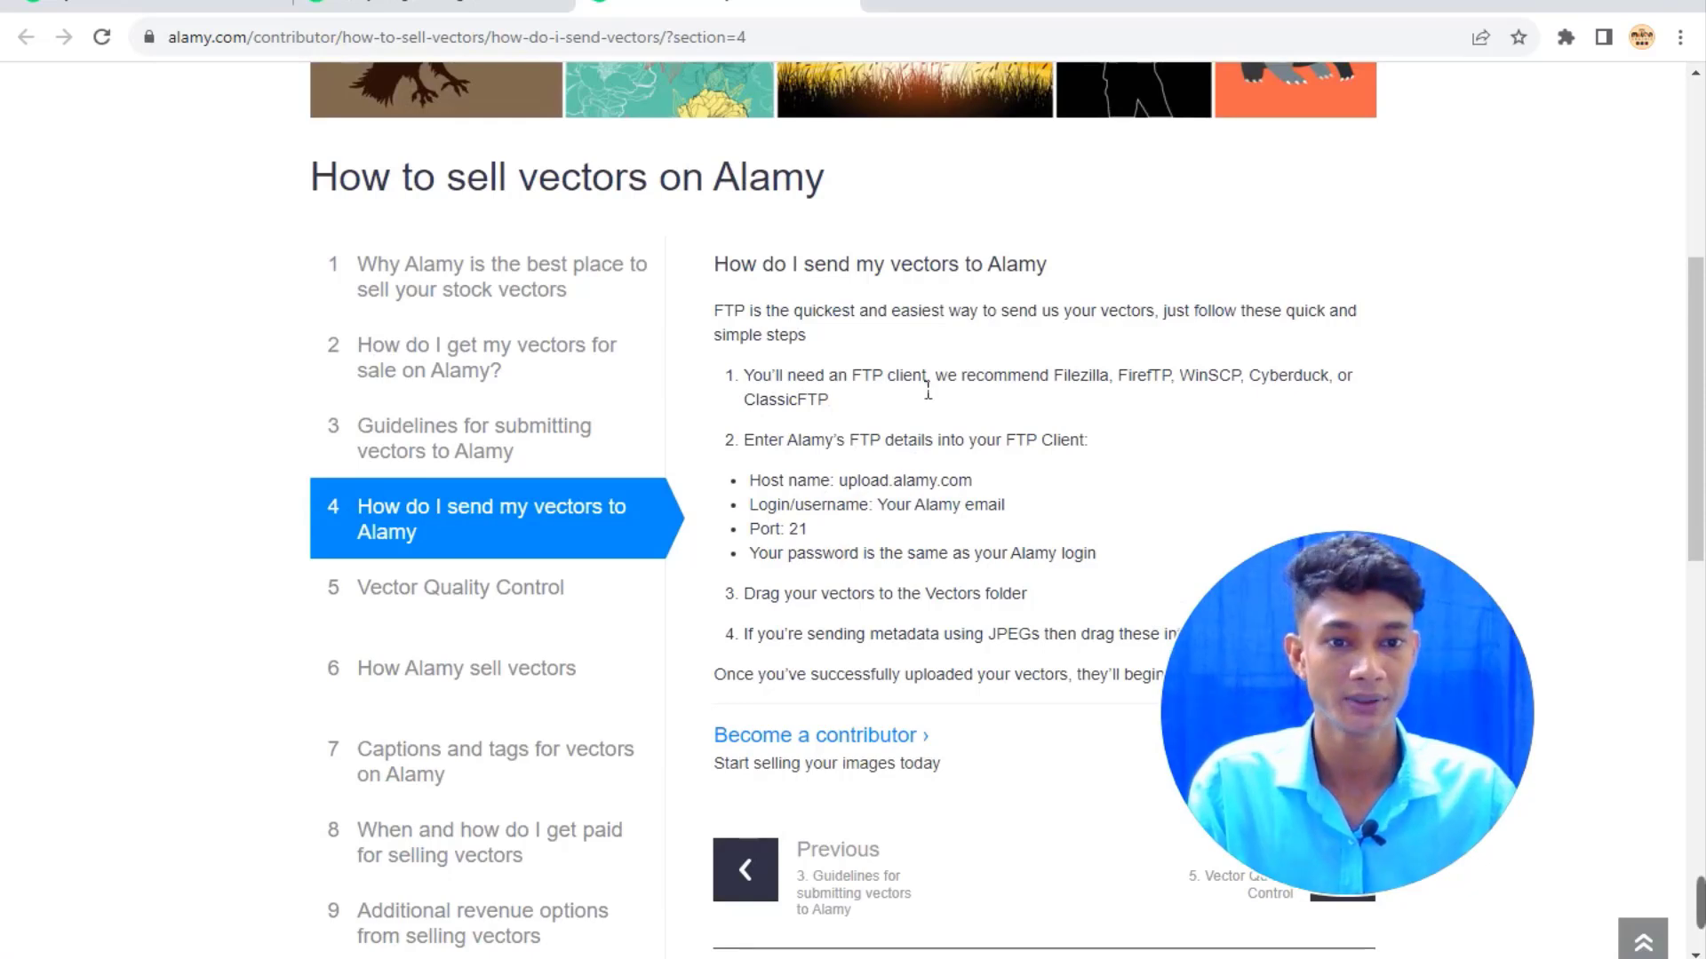
{"action": "left_click_drag", "start_coordinate": [977, 389], "coordinate": [1016, 391]}
{"action": "left_click", "coordinate": [997, 390]}
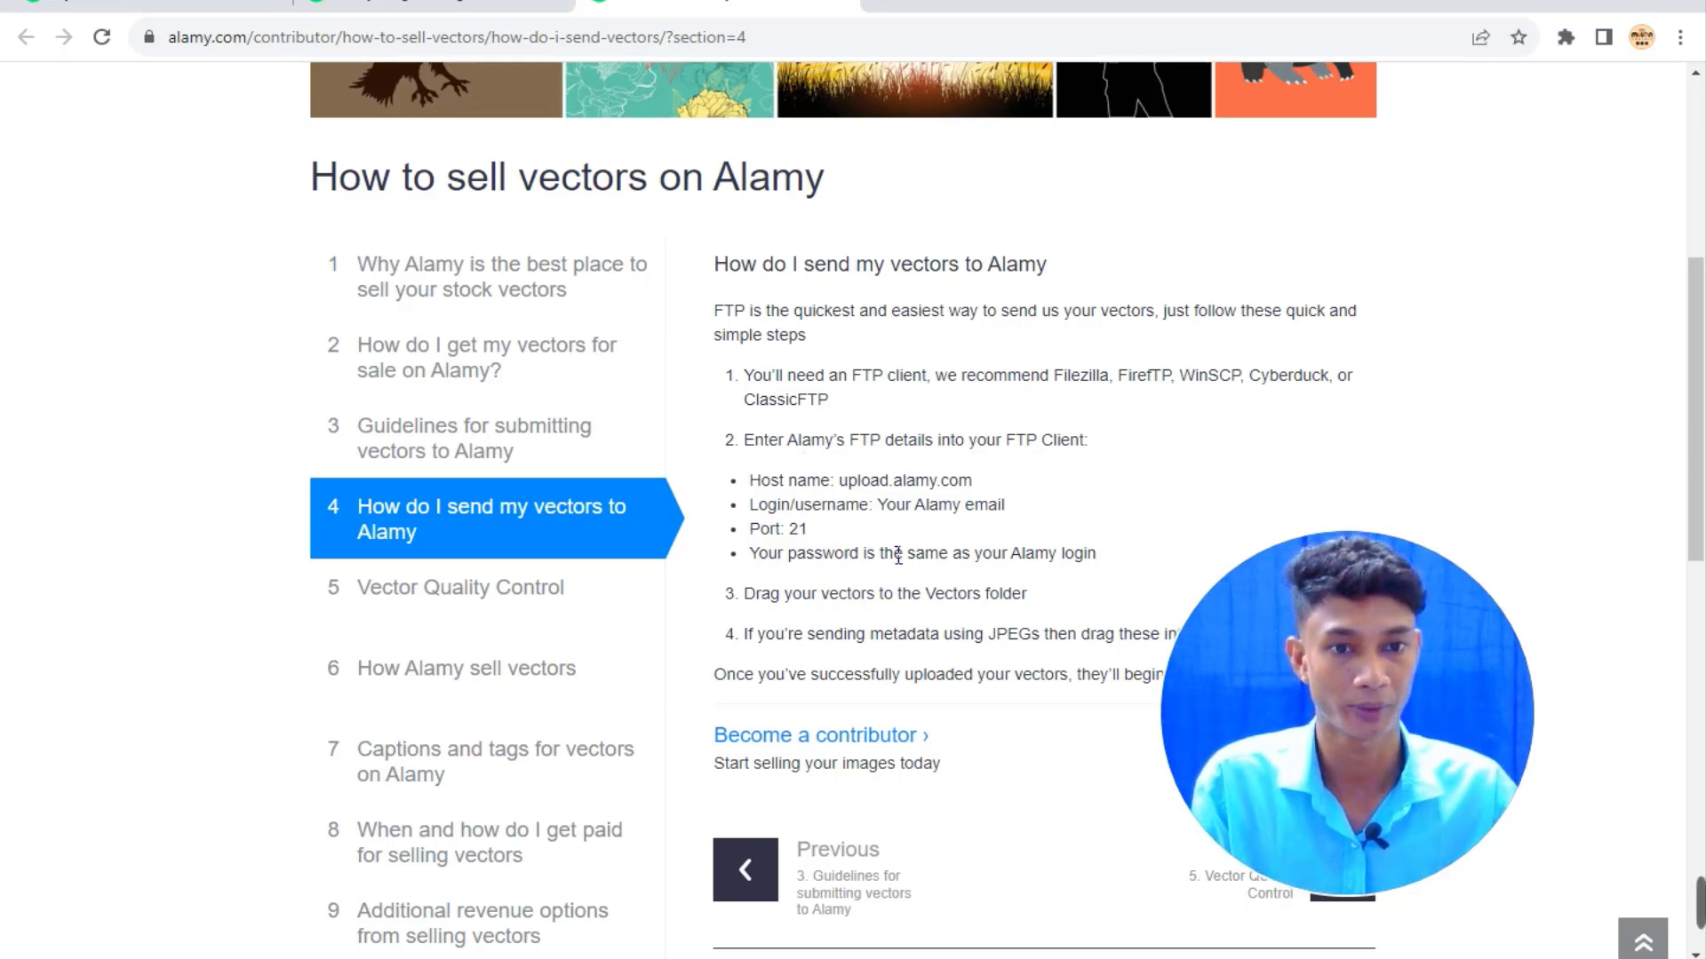
{"action": "double_click", "coordinate": [1075, 375]}
{"action": "left_click", "coordinate": [929, 495]}
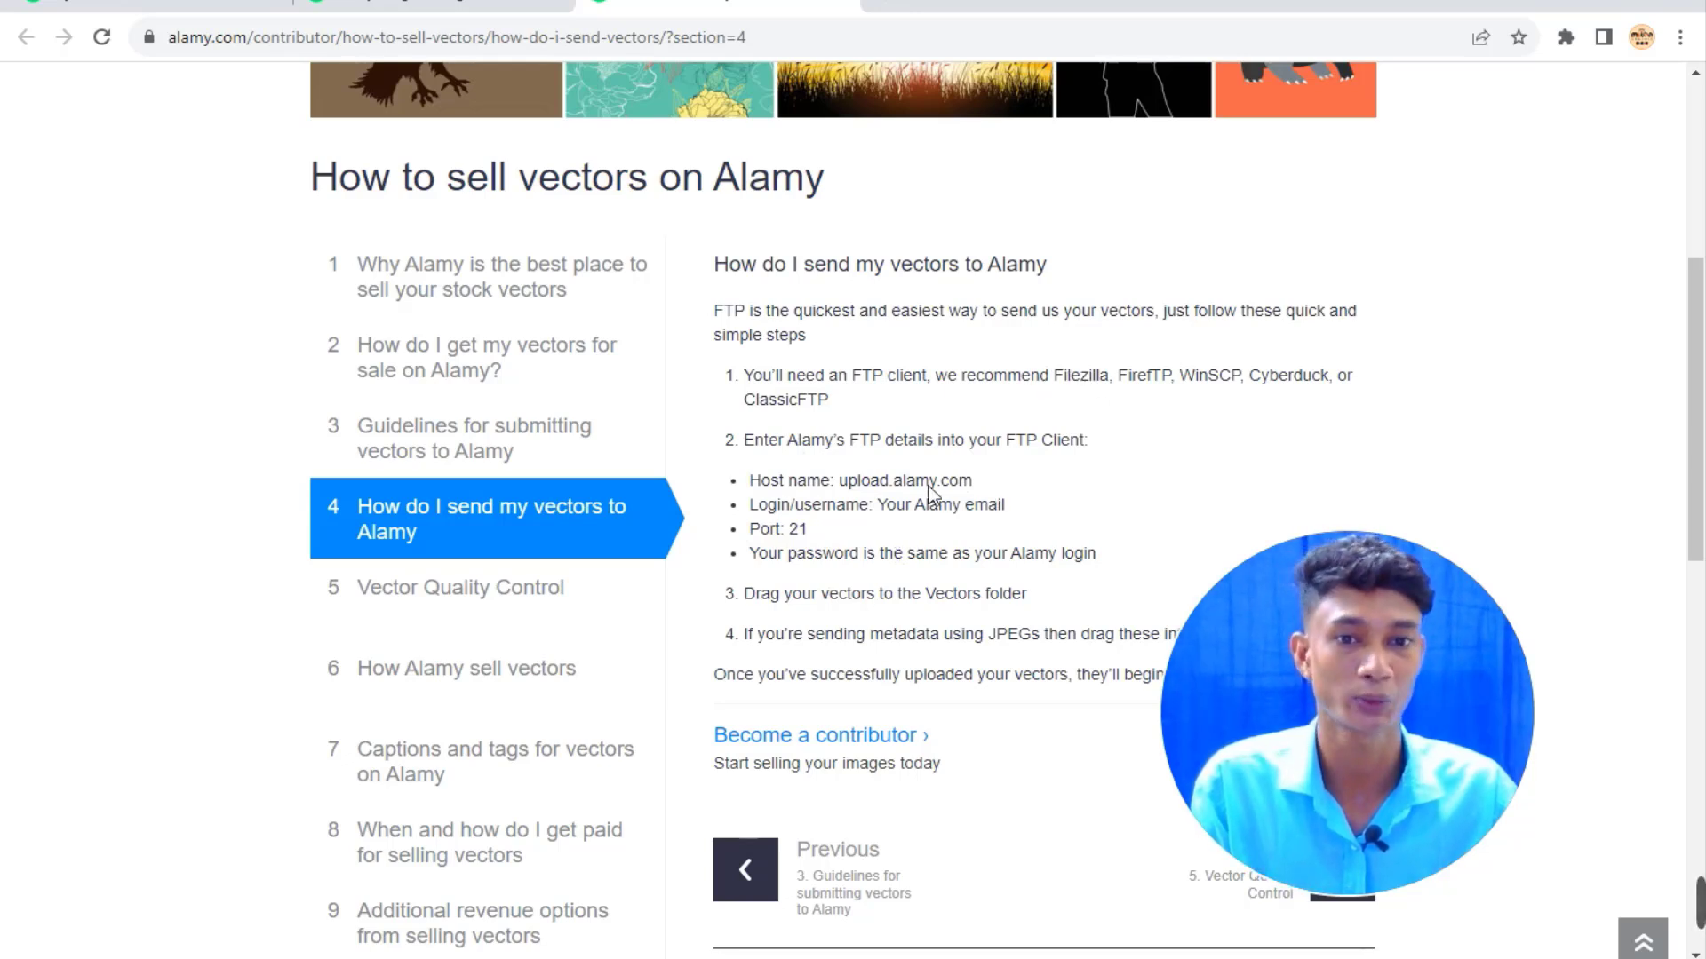
{"action": "left_click", "coordinate": [884, 7]}
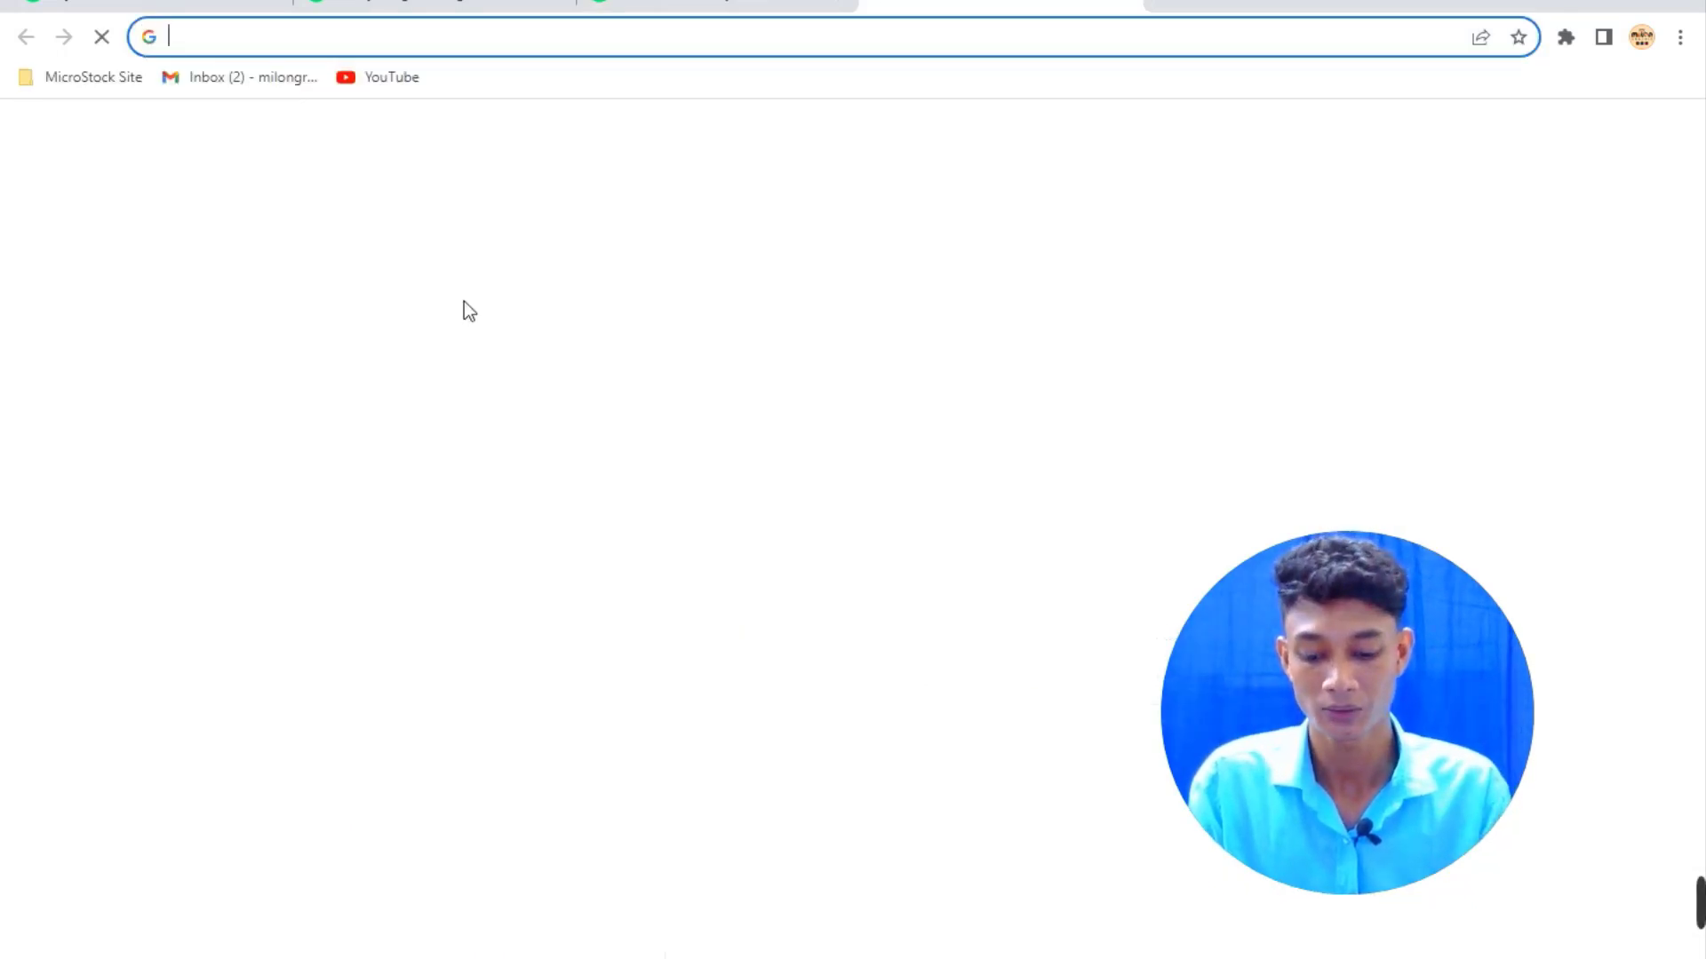
Search Google for filezilla and reach the FileZilla Client 3.65.0 download page.
{"action": "type", "text": "fi"}
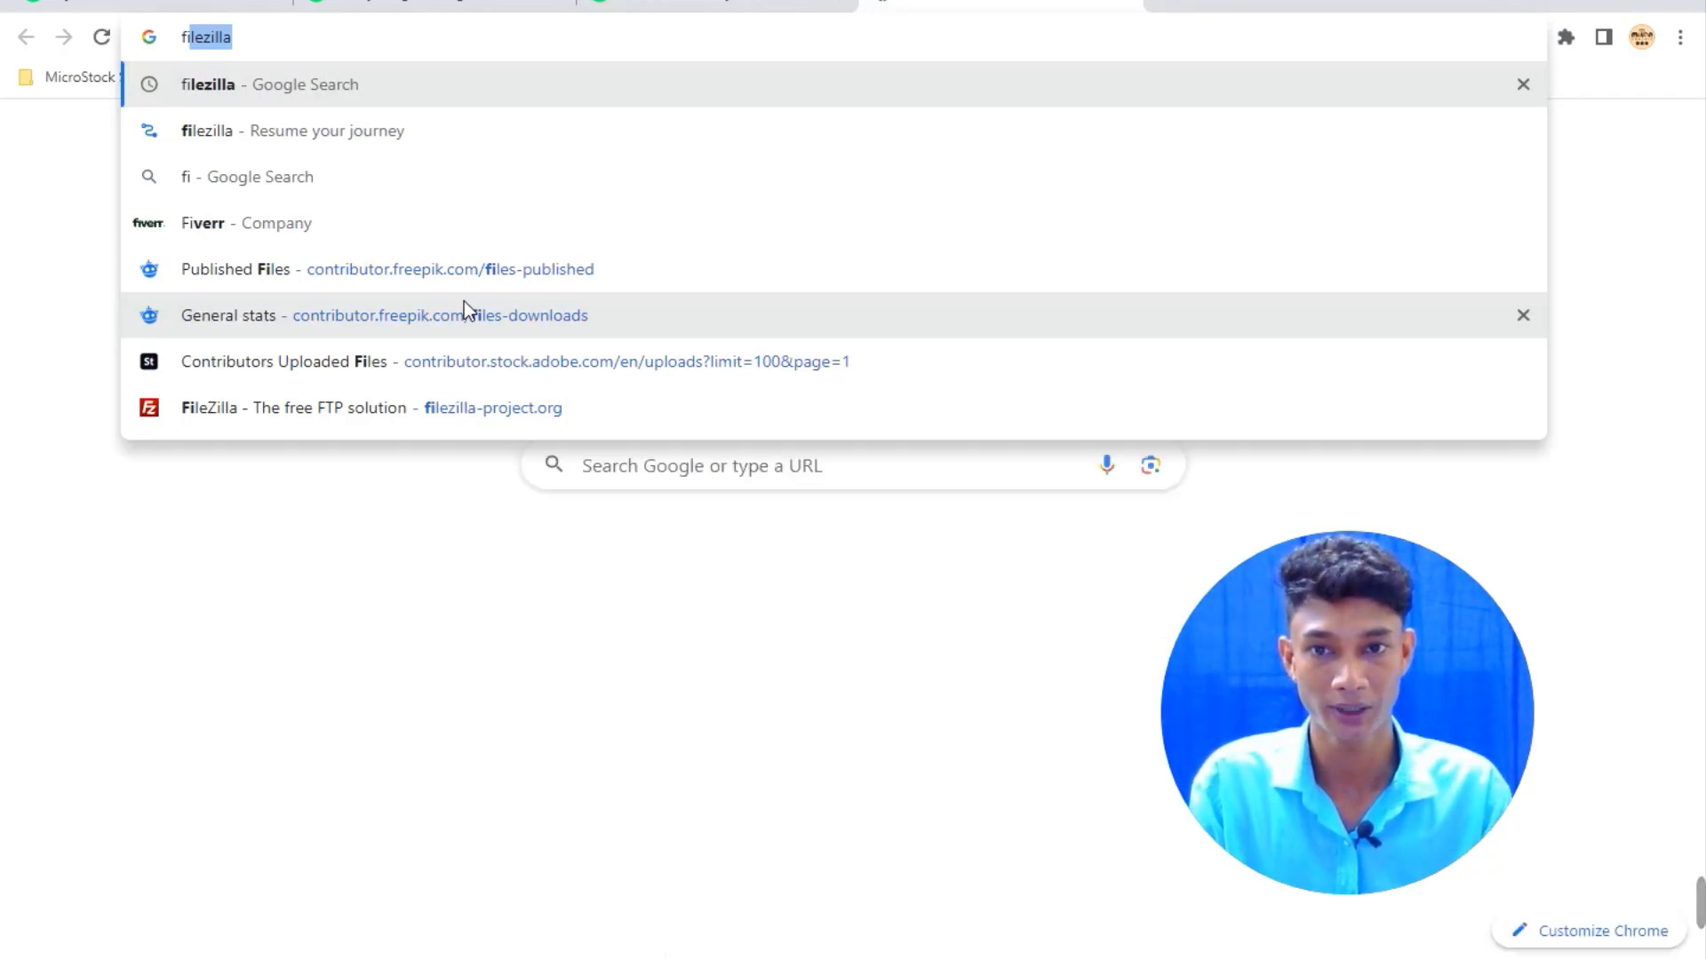
{"action": "key", "text": "Return"}
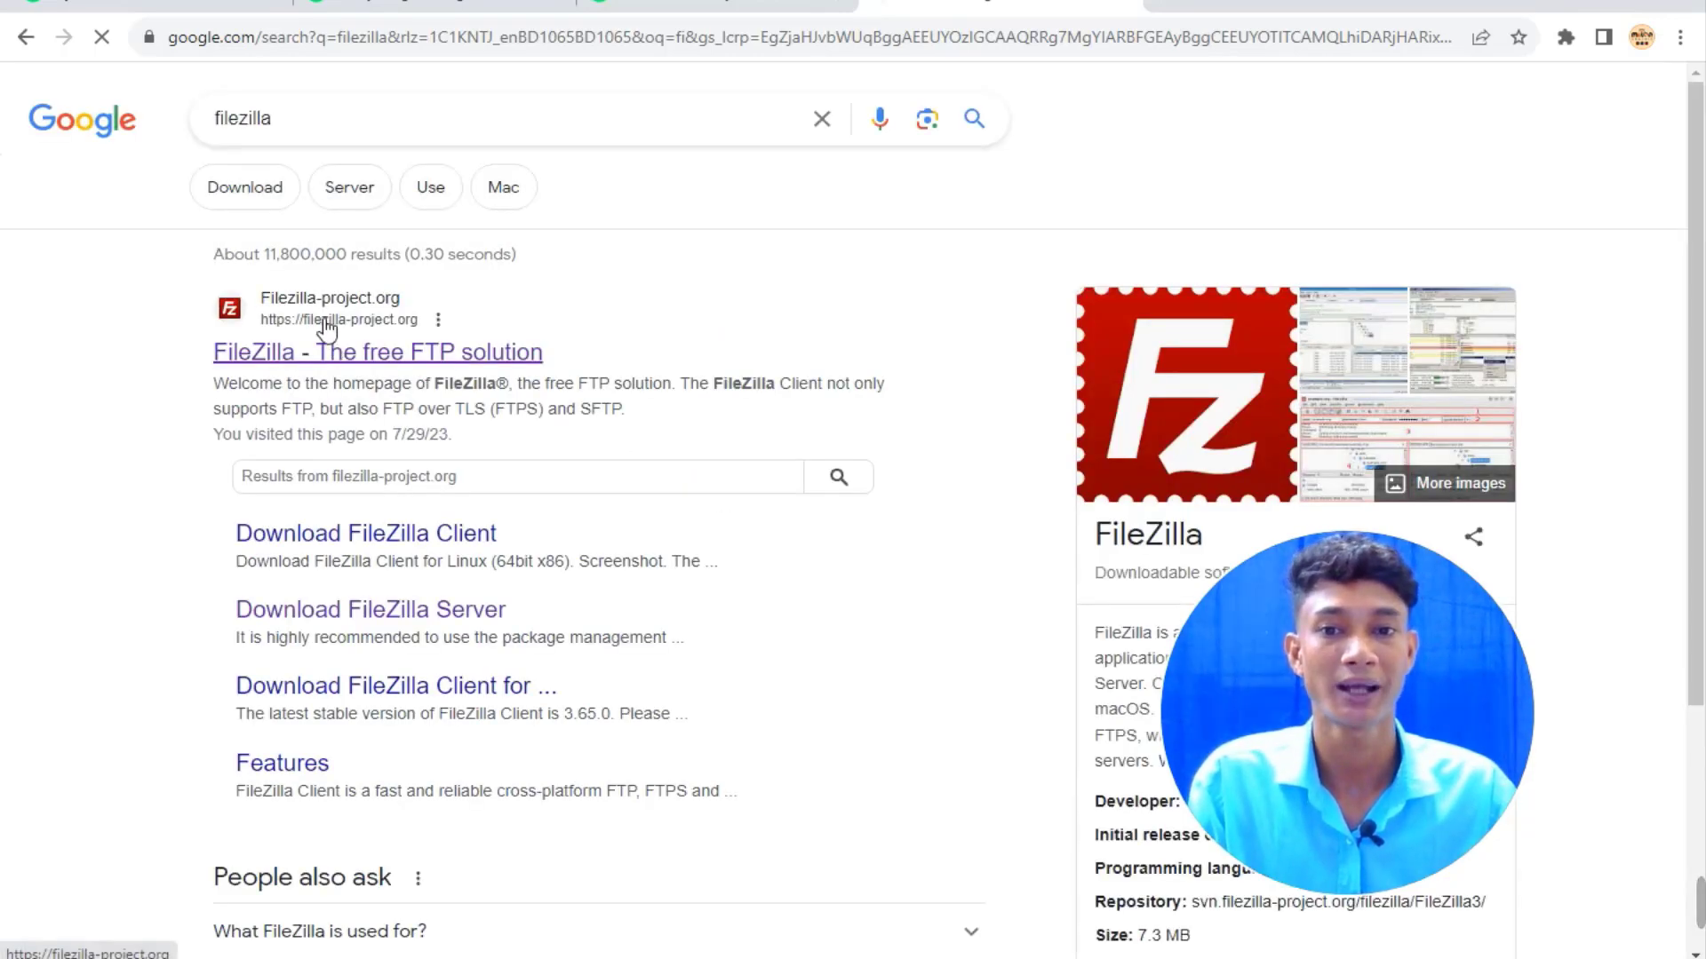
{"action": "left_click", "coordinate": [379, 354]}
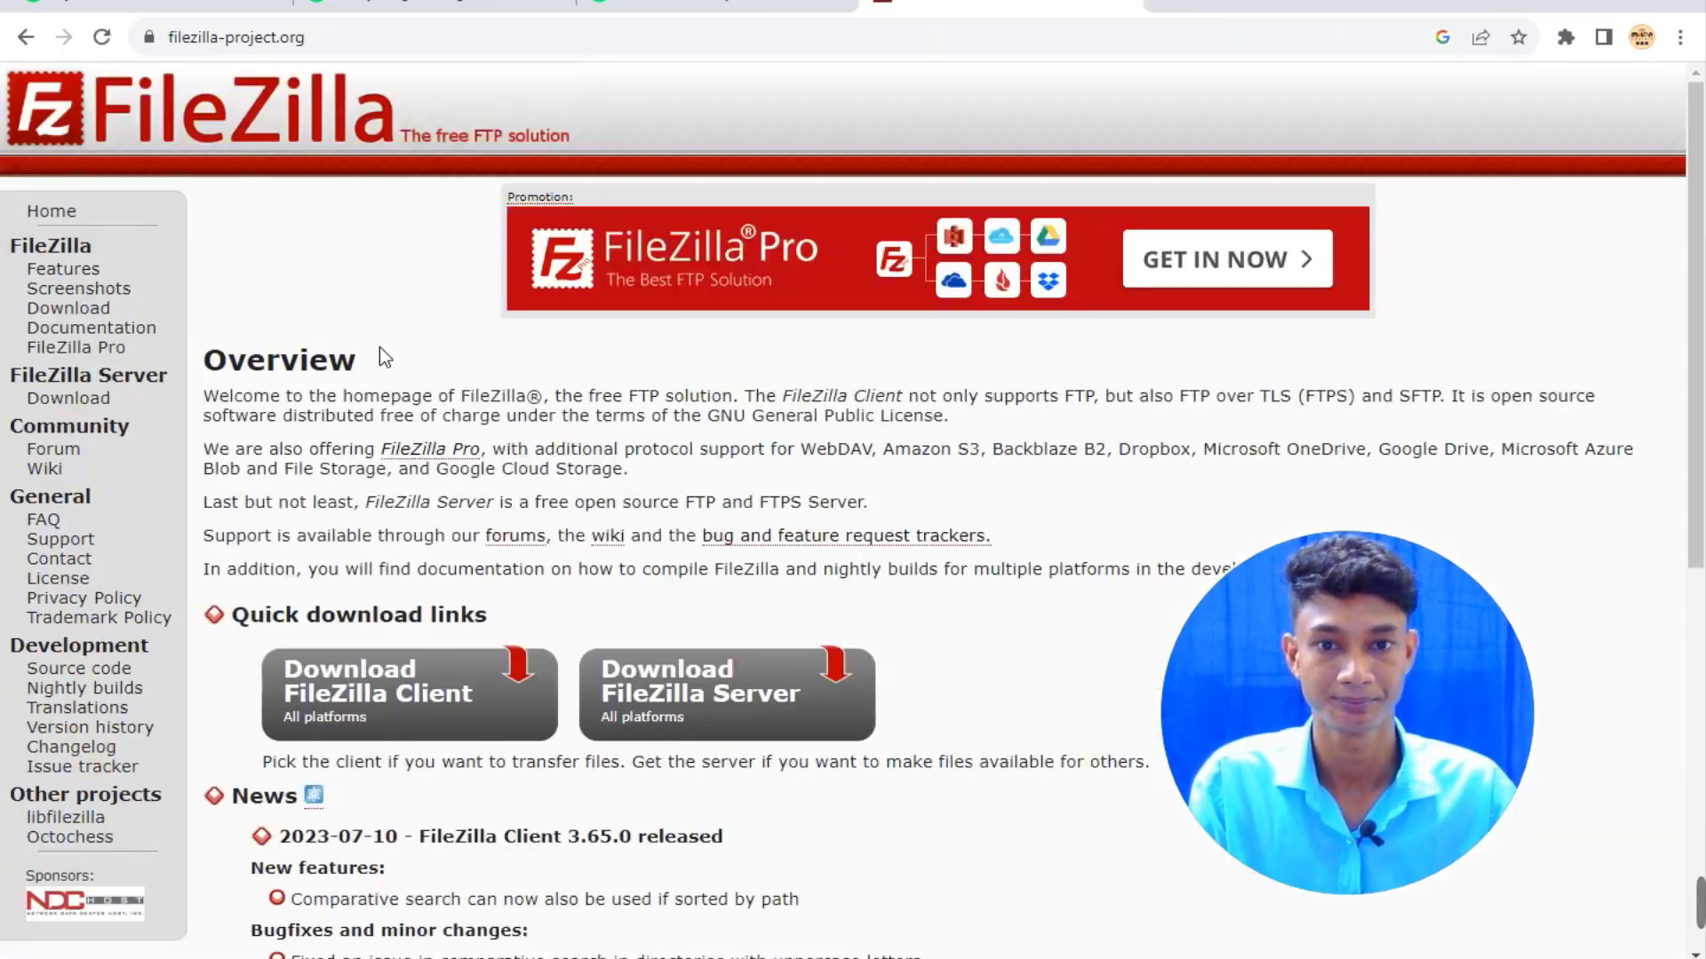
{"action": "scroll", "coordinate": [529, 564], "scroll_direction": "down", "scroll_amount": 1}
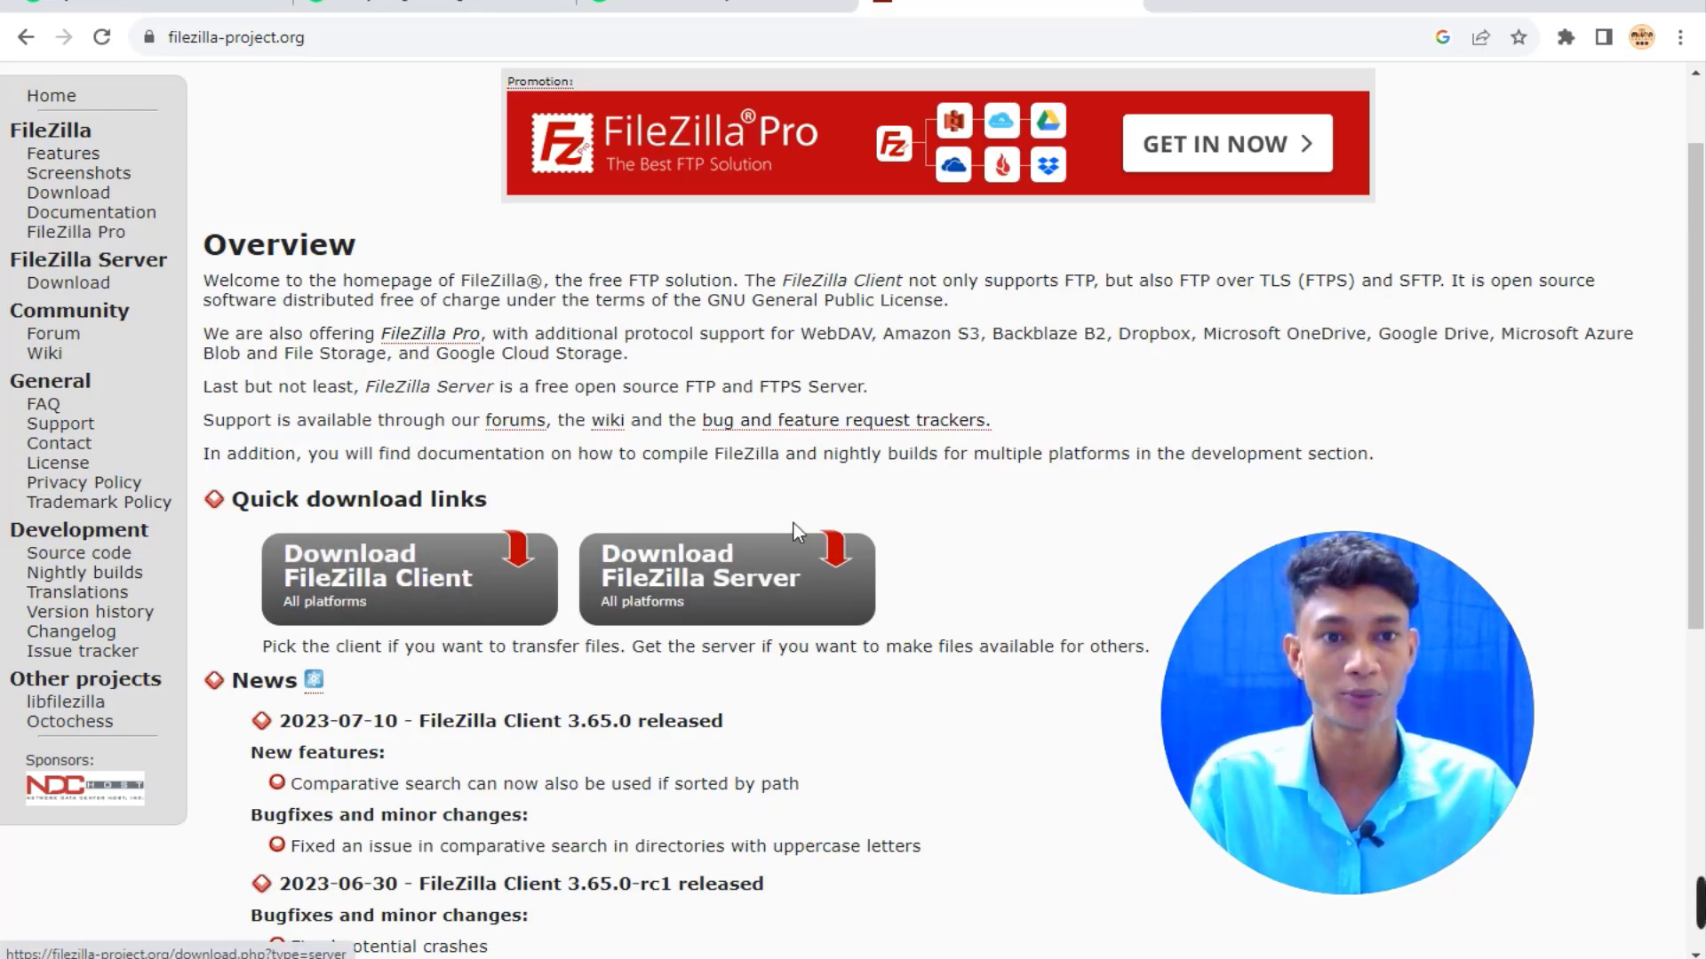
{"action": "left_click", "coordinate": [407, 575]}
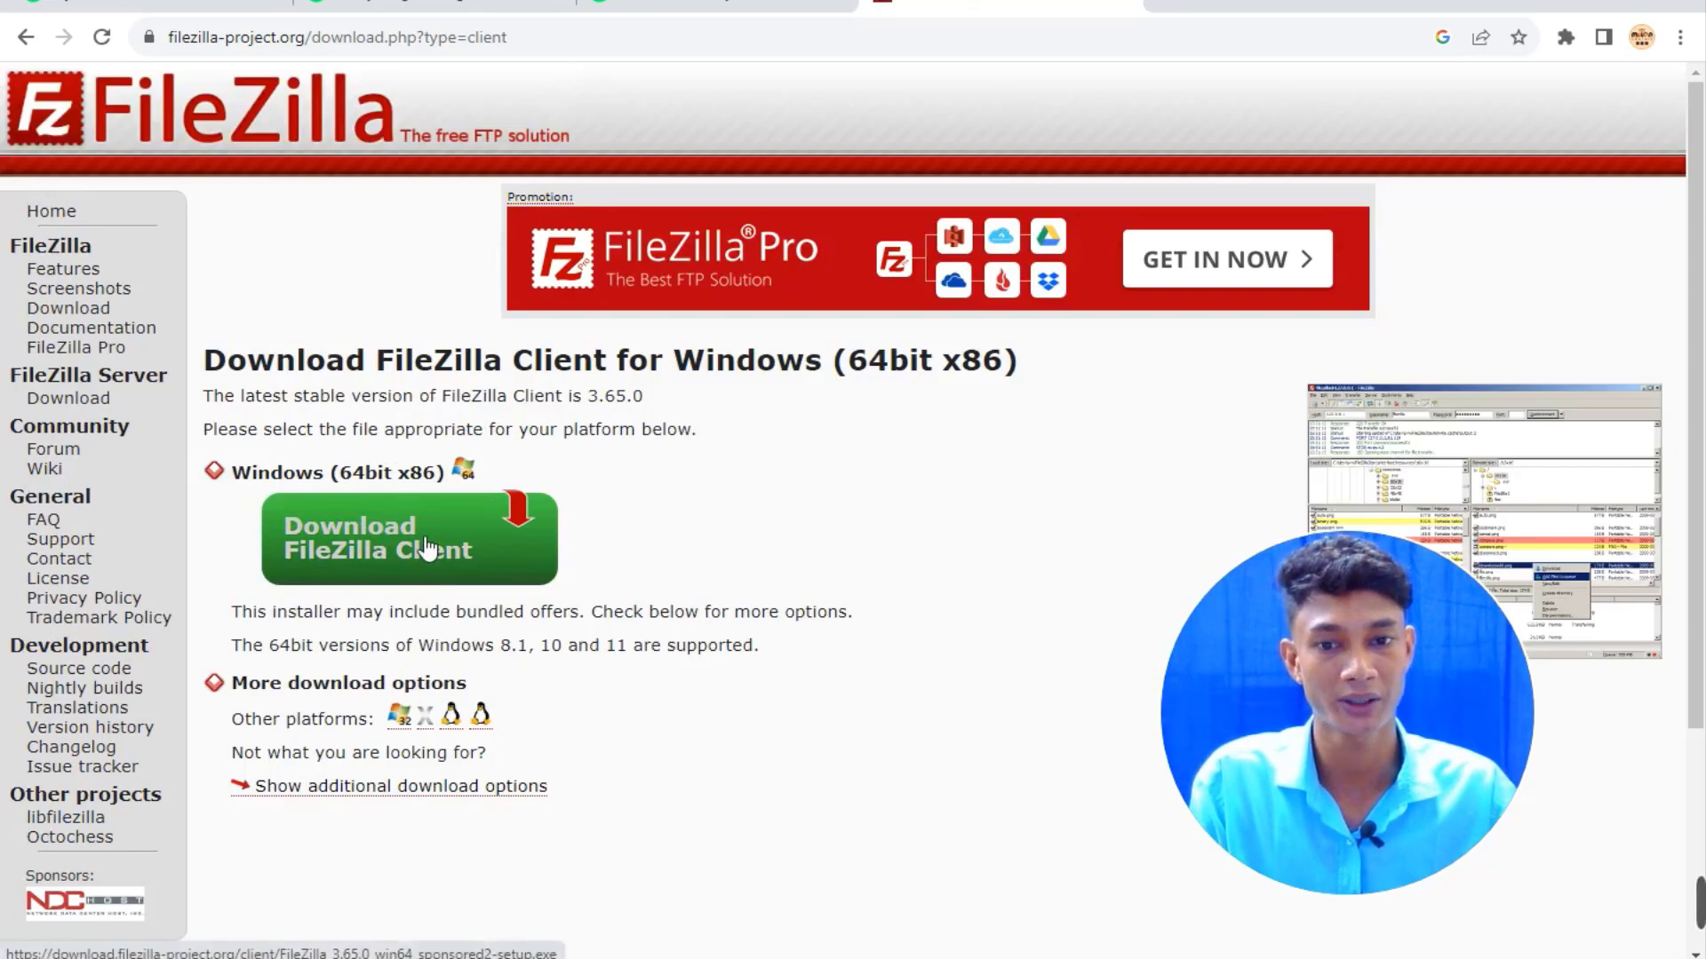
Download the free FileZilla_3.65.0_win64 installer and minimize Chrome to the desktop.
{"action": "left_click", "coordinate": [427, 548]}
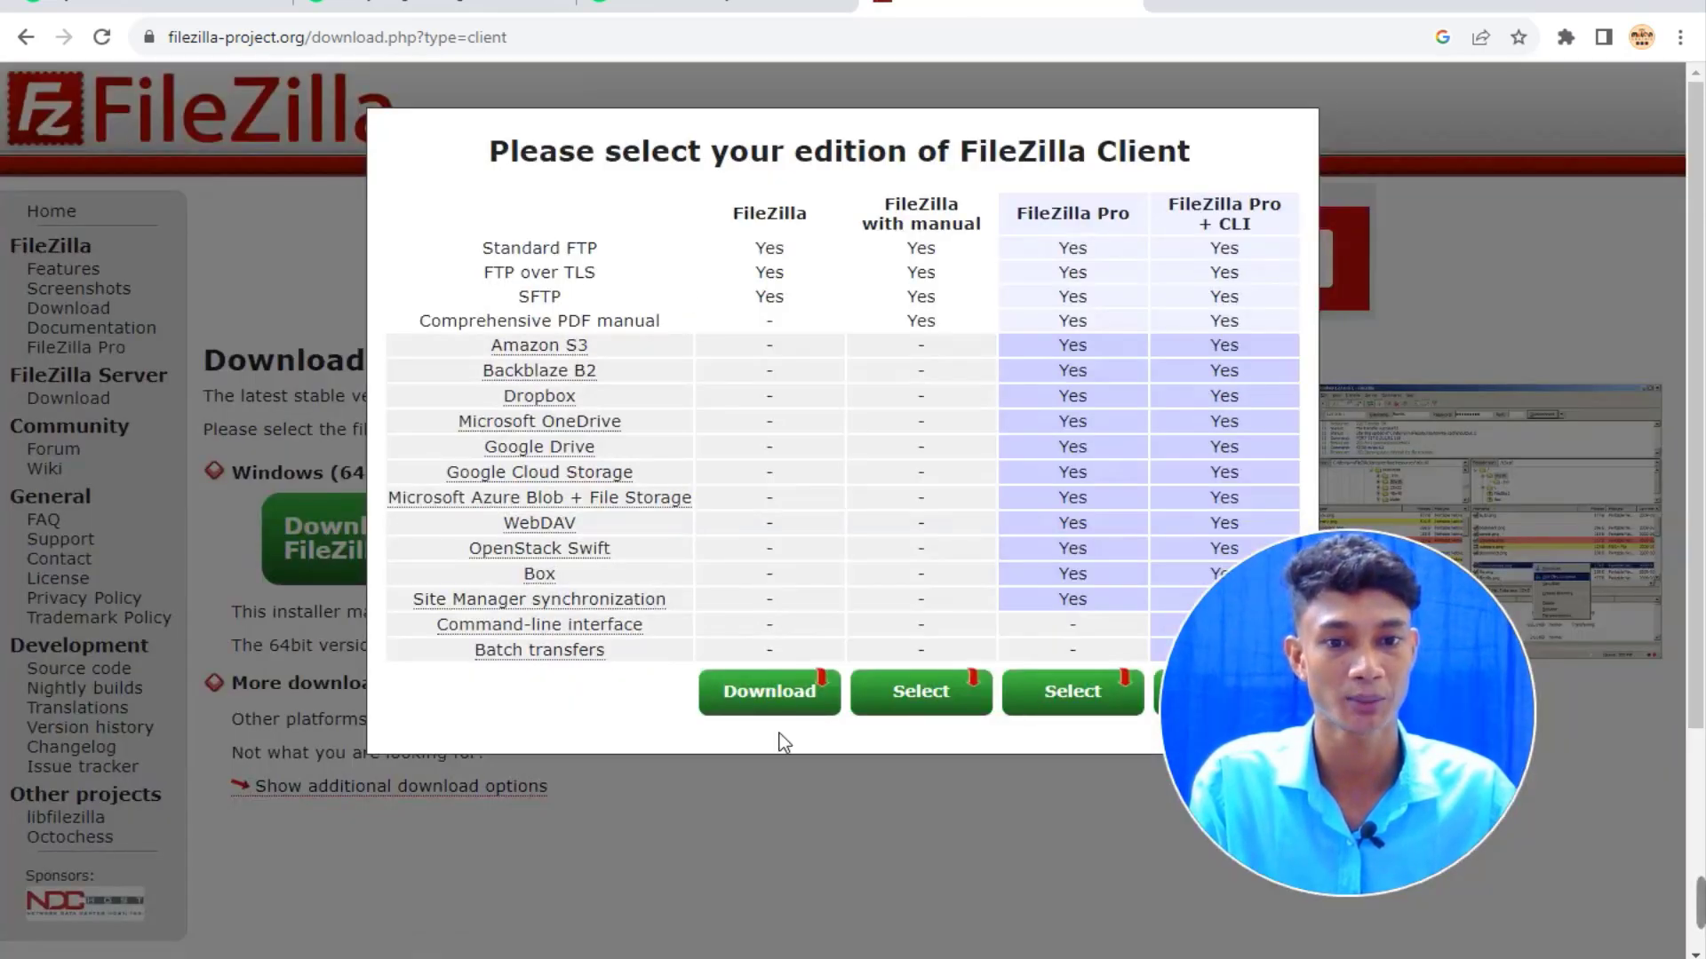
{"action": "left_click", "coordinate": [786, 699]}
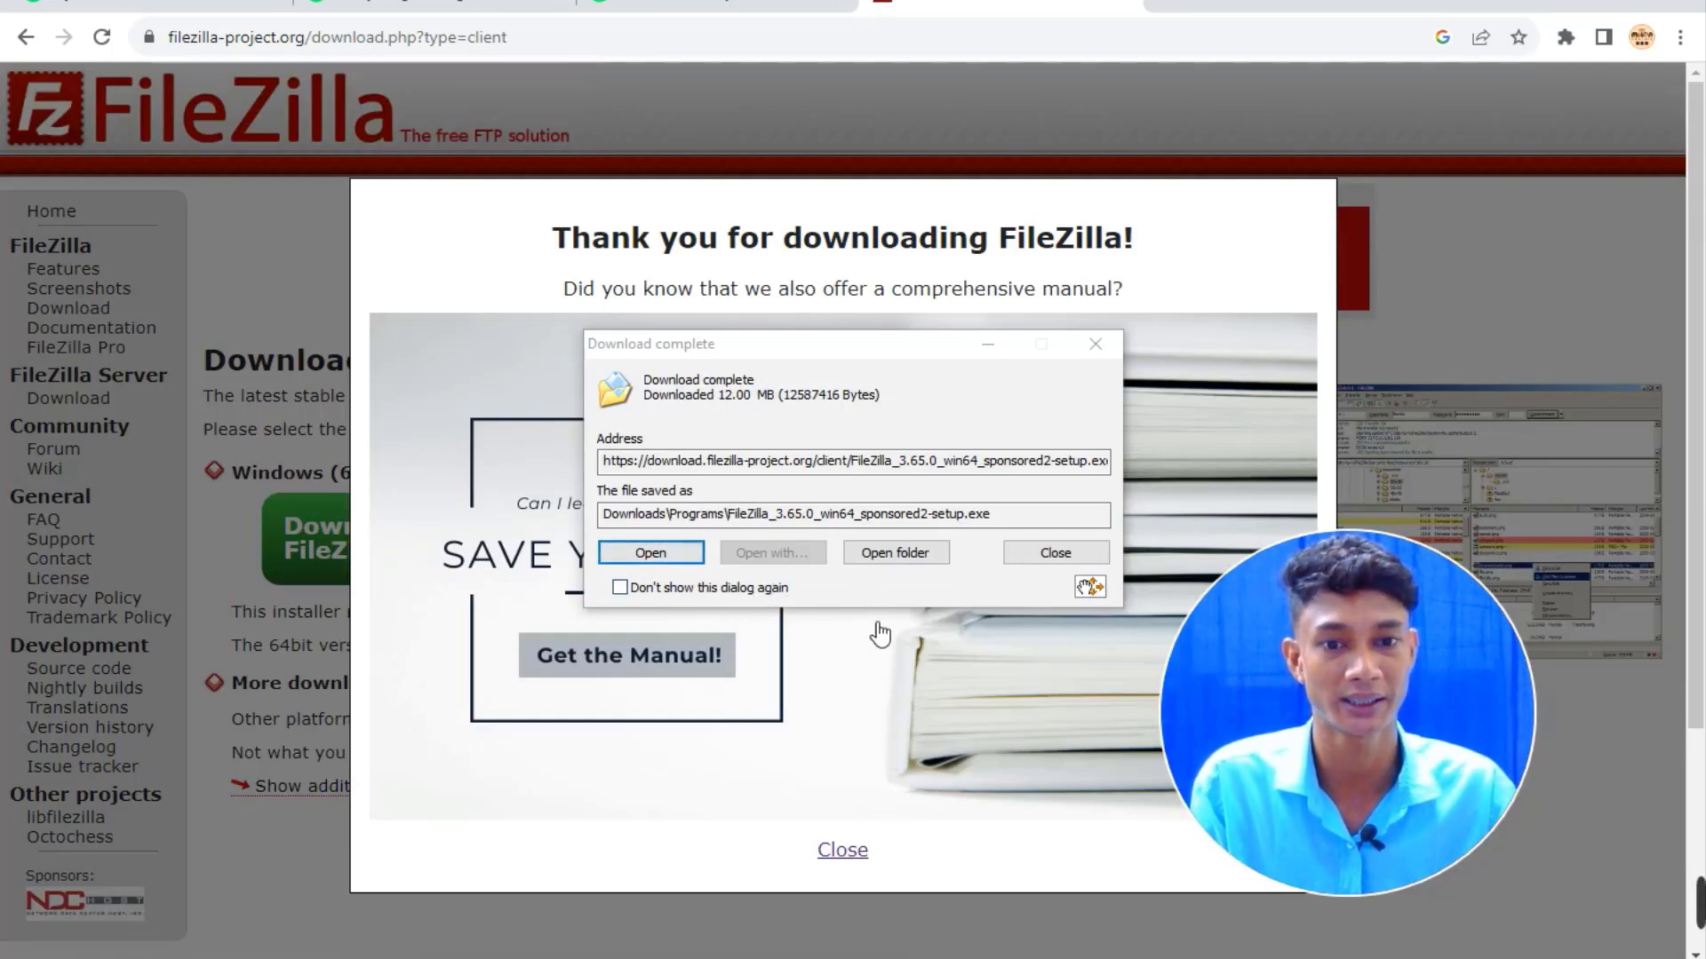
{"action": "left_click", "coordinate": [1044, 558]}
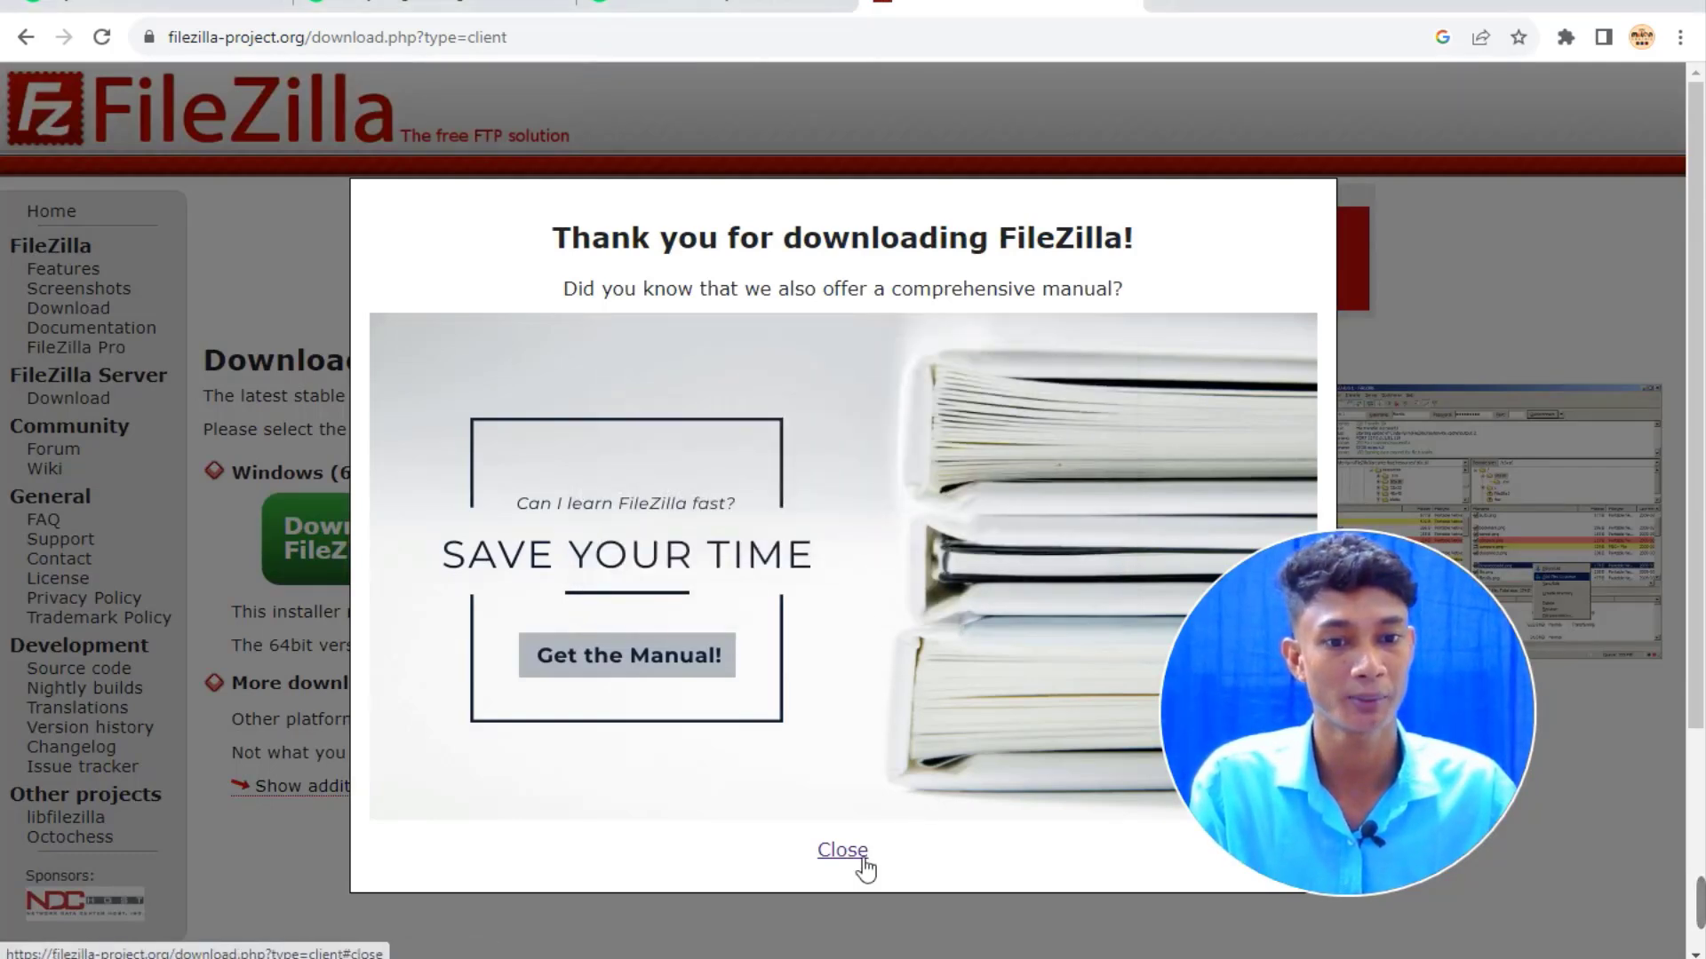
{"action": "left_click", "coordinate": [857, 853]}
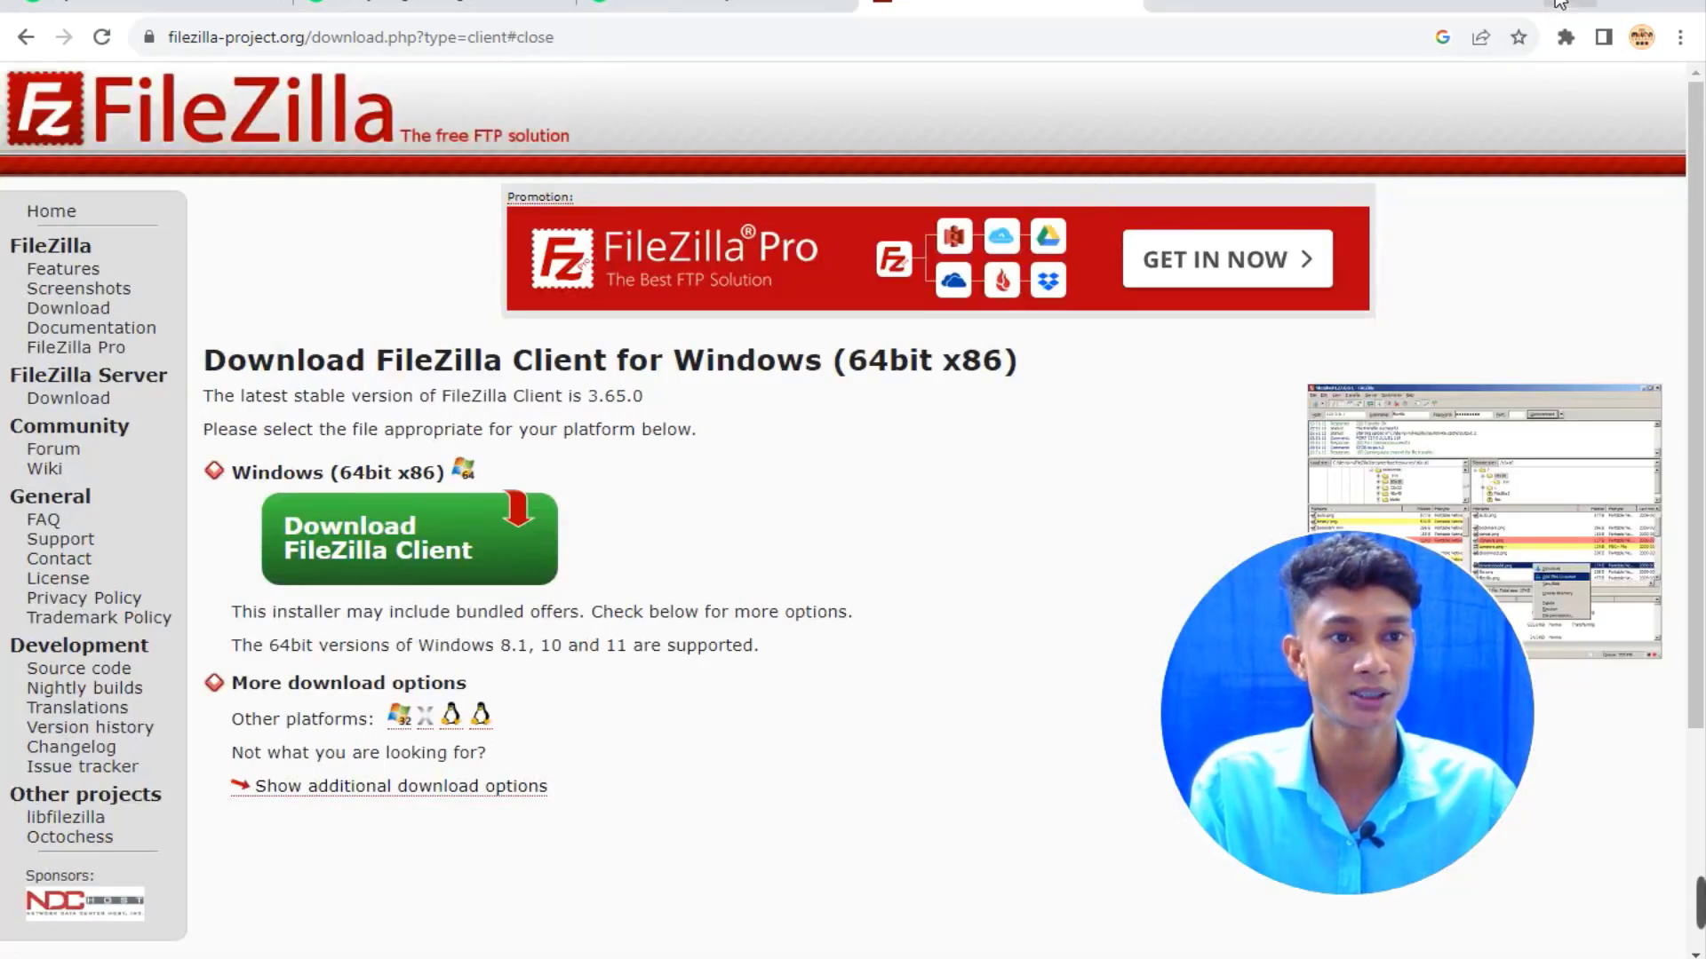
{"action": "left_click", "coordinate": [1570, 11]}
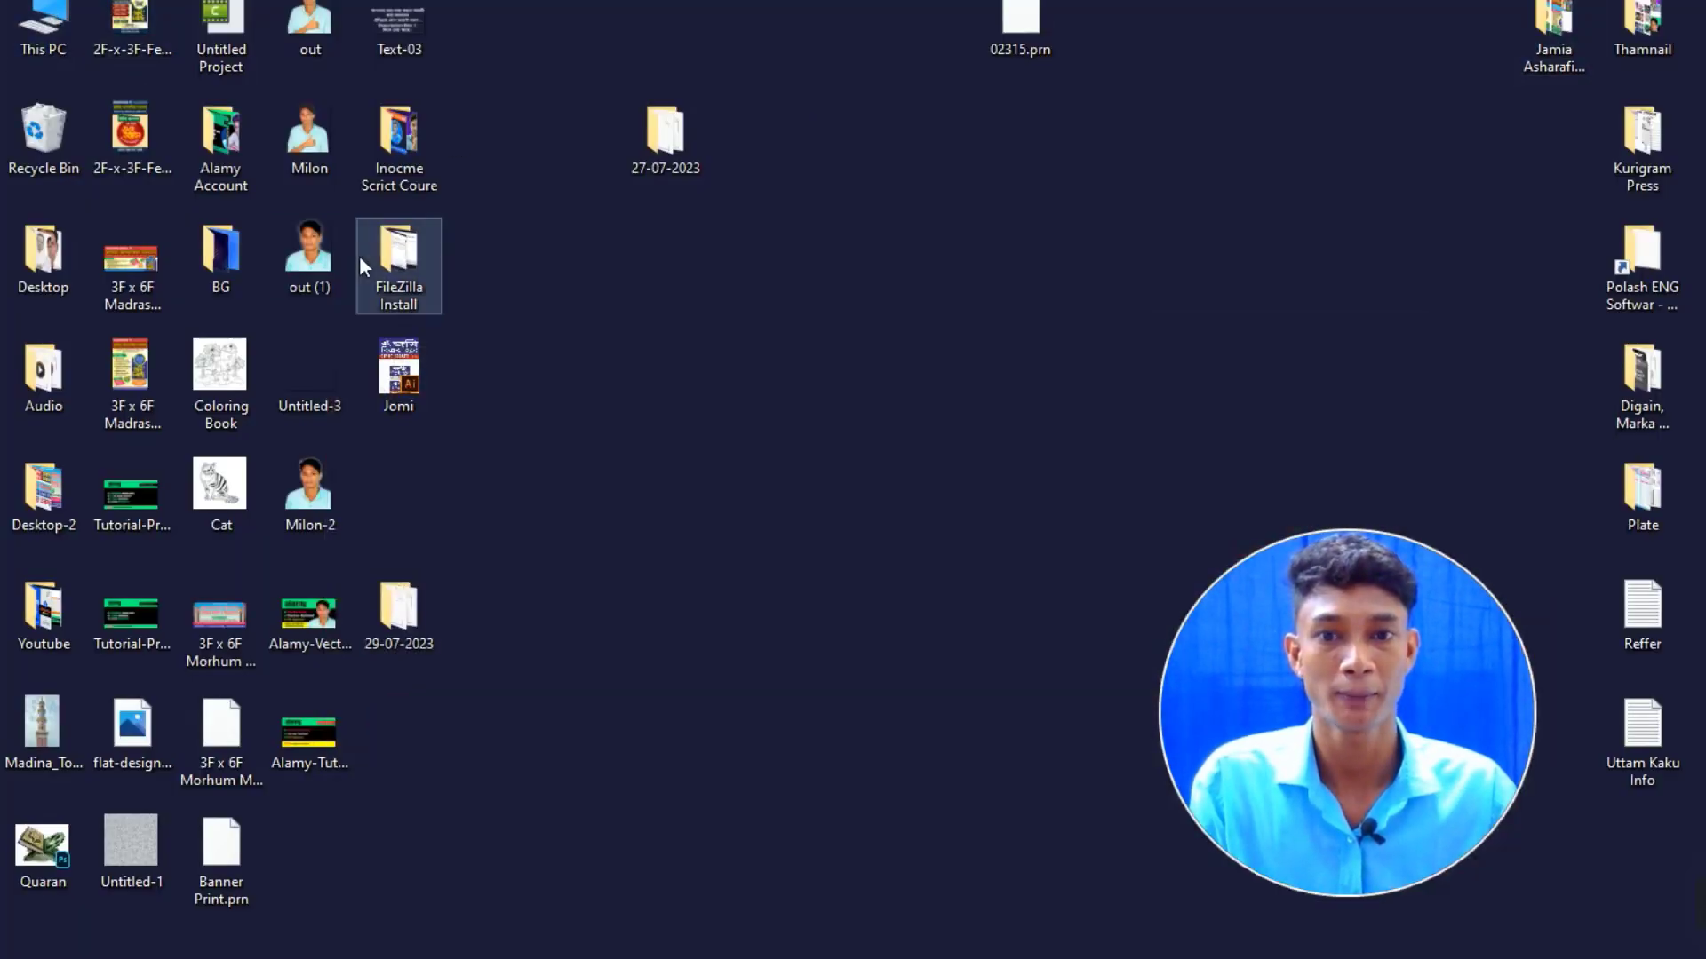
Locate the FileZilla_3.65.0 setup file in Downloads\Programs with File Explorer, then minimize it.
{"action": "key", "text": "super+e"}
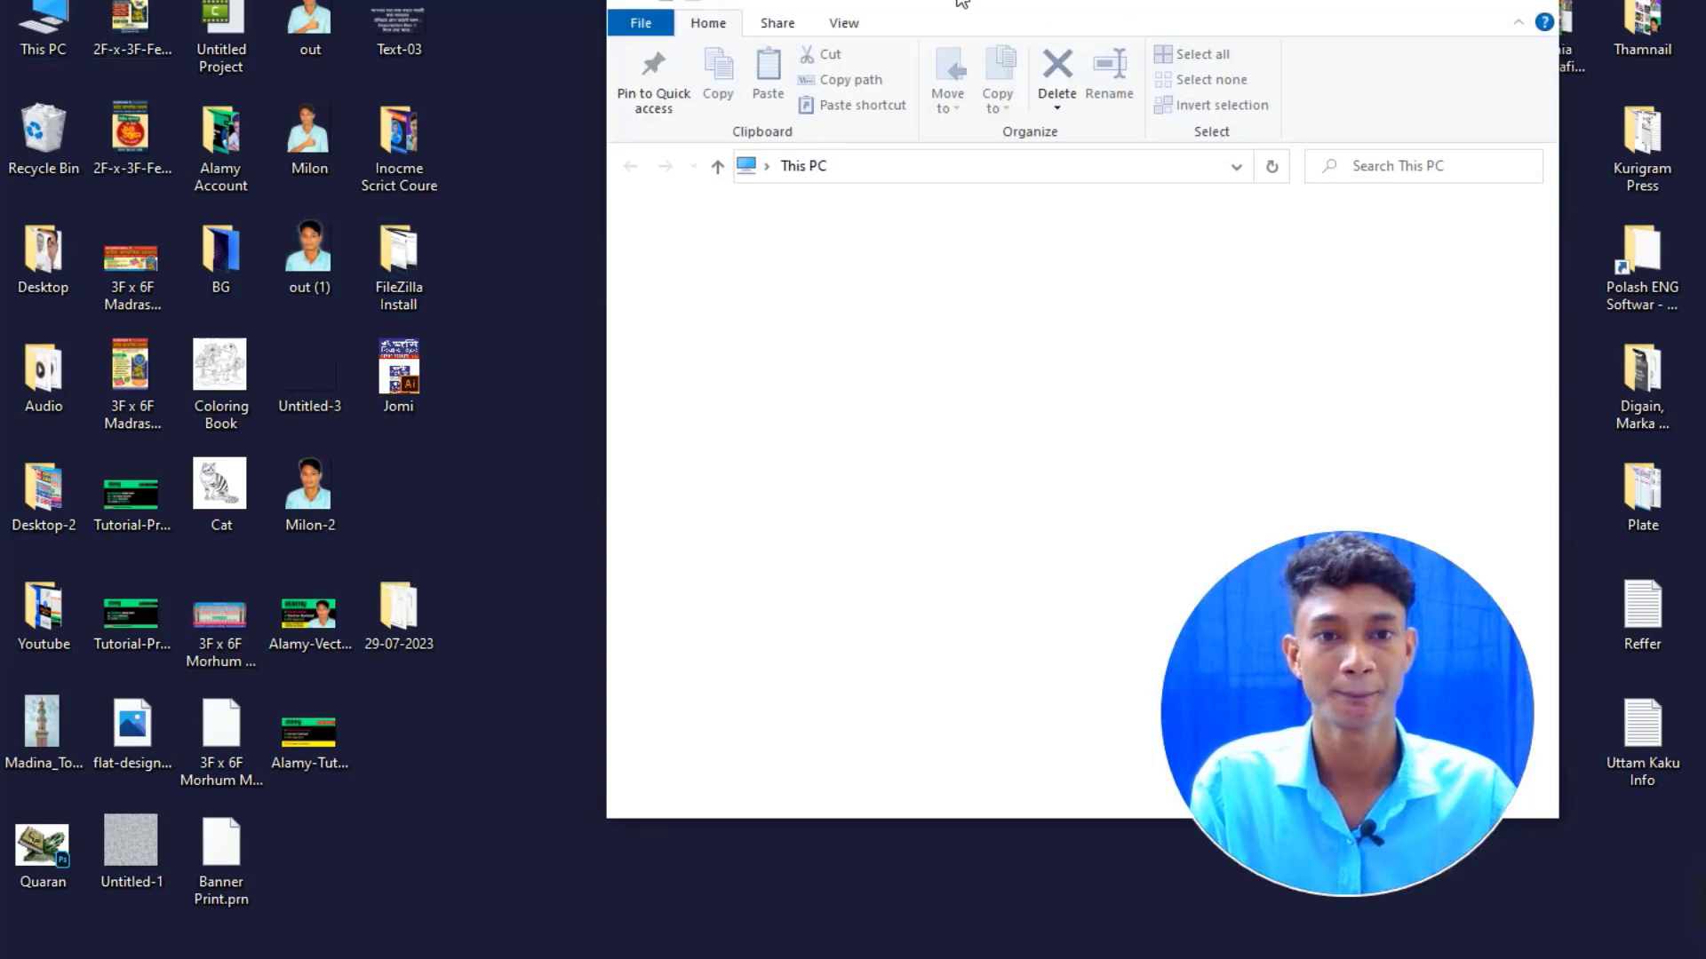
{"action": "left_click_drag", "start_coordinate": [1190, 5], "coordinate": [814, 47]}
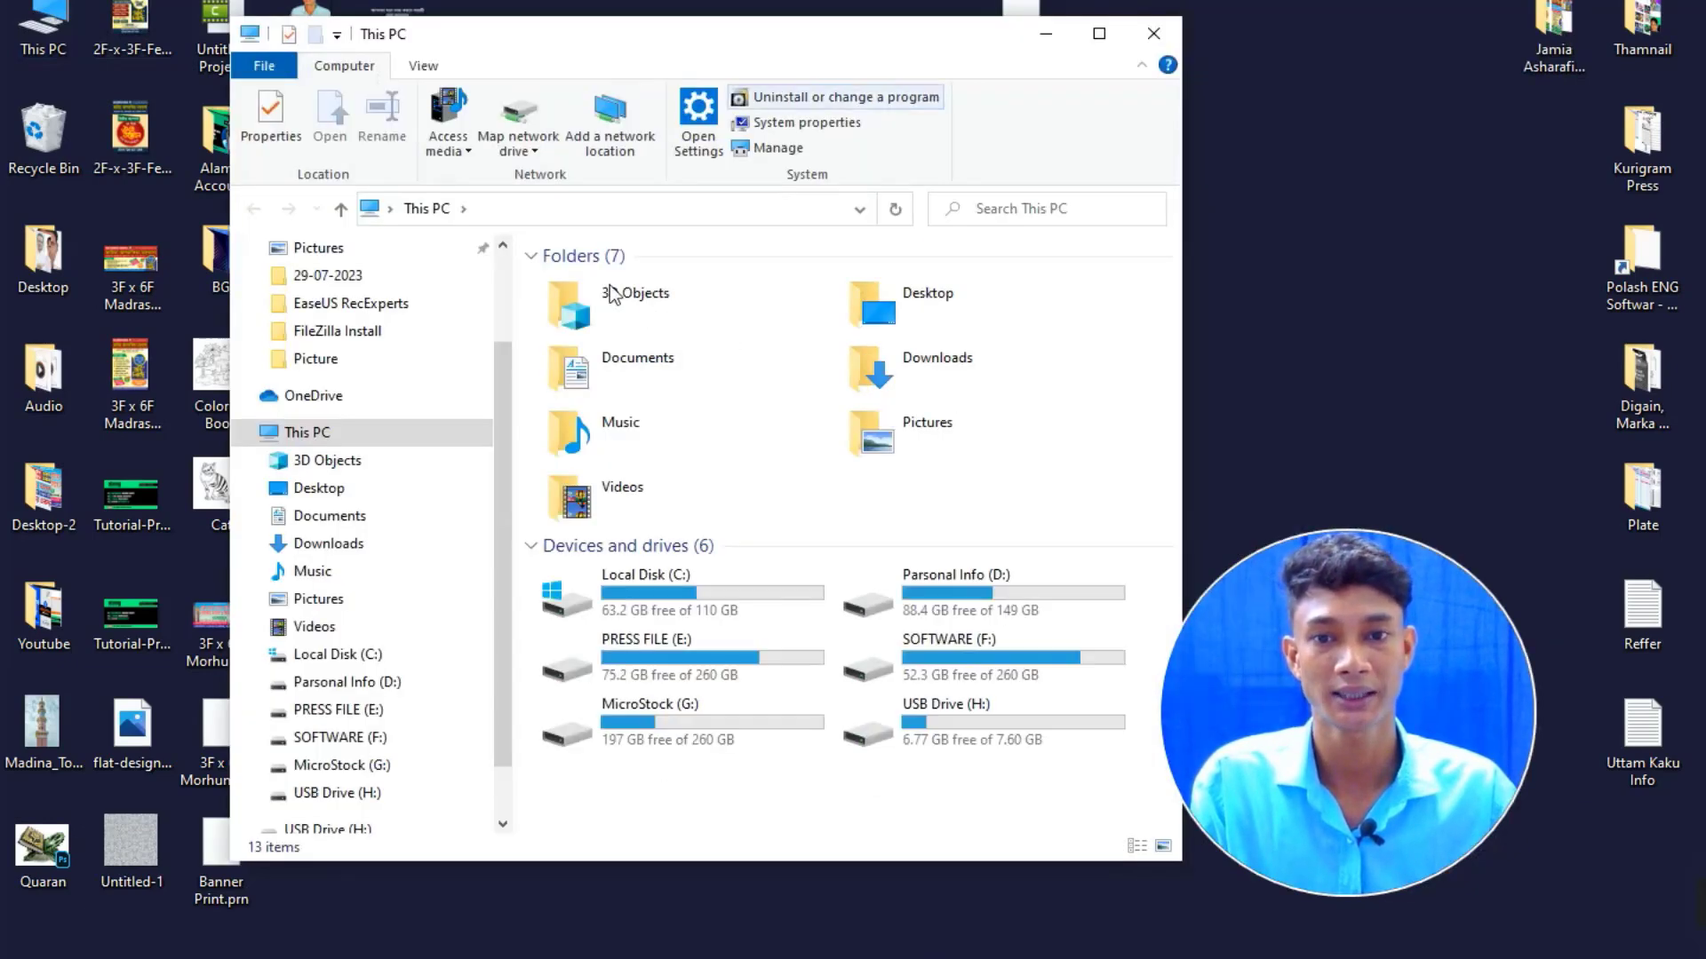
{"action": "scroll", "coordinate": [355, 284], "scroll_direction": "up", "scroll_amount": 1}
{"action": "scroll", "coordinate": [358, 286], "scroll_direction": "up", "scroll_amount": 1}
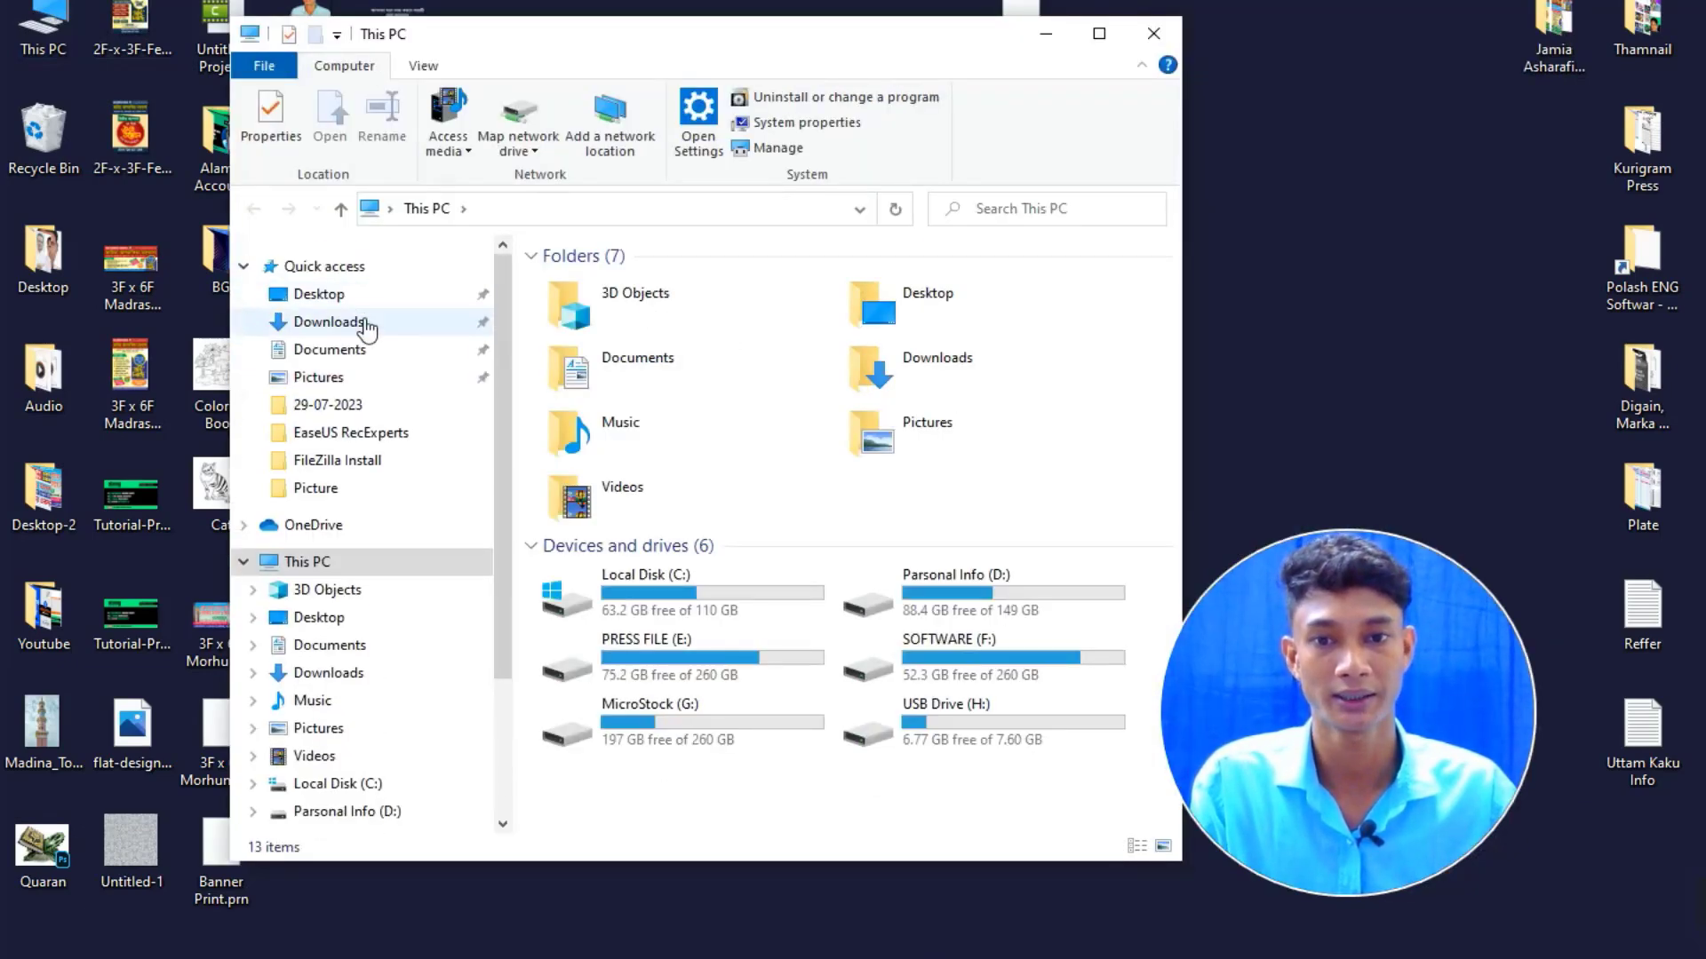
{"action": "left_click", "coordinate": [364, 325]}
{"action": "left_click", "coordinate": [1099, 33]}
{"action": "double_click", "coordinate": [397, 491]}
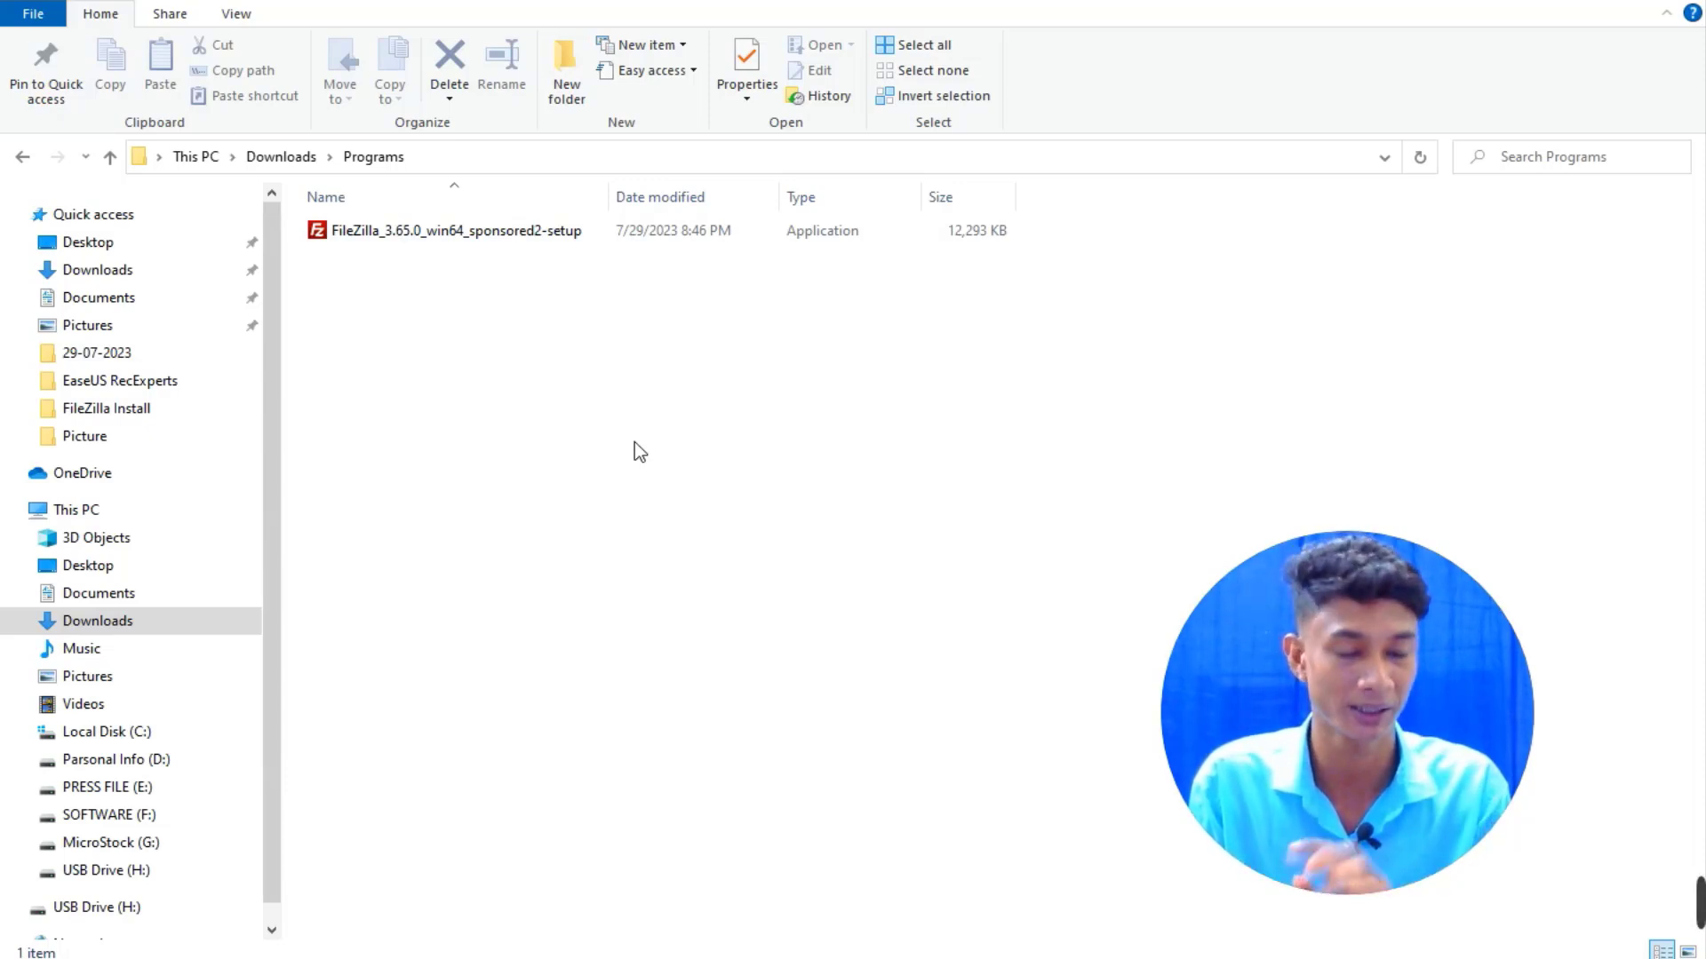
{"action": "left_click", "coordinate": [1569, 1]}
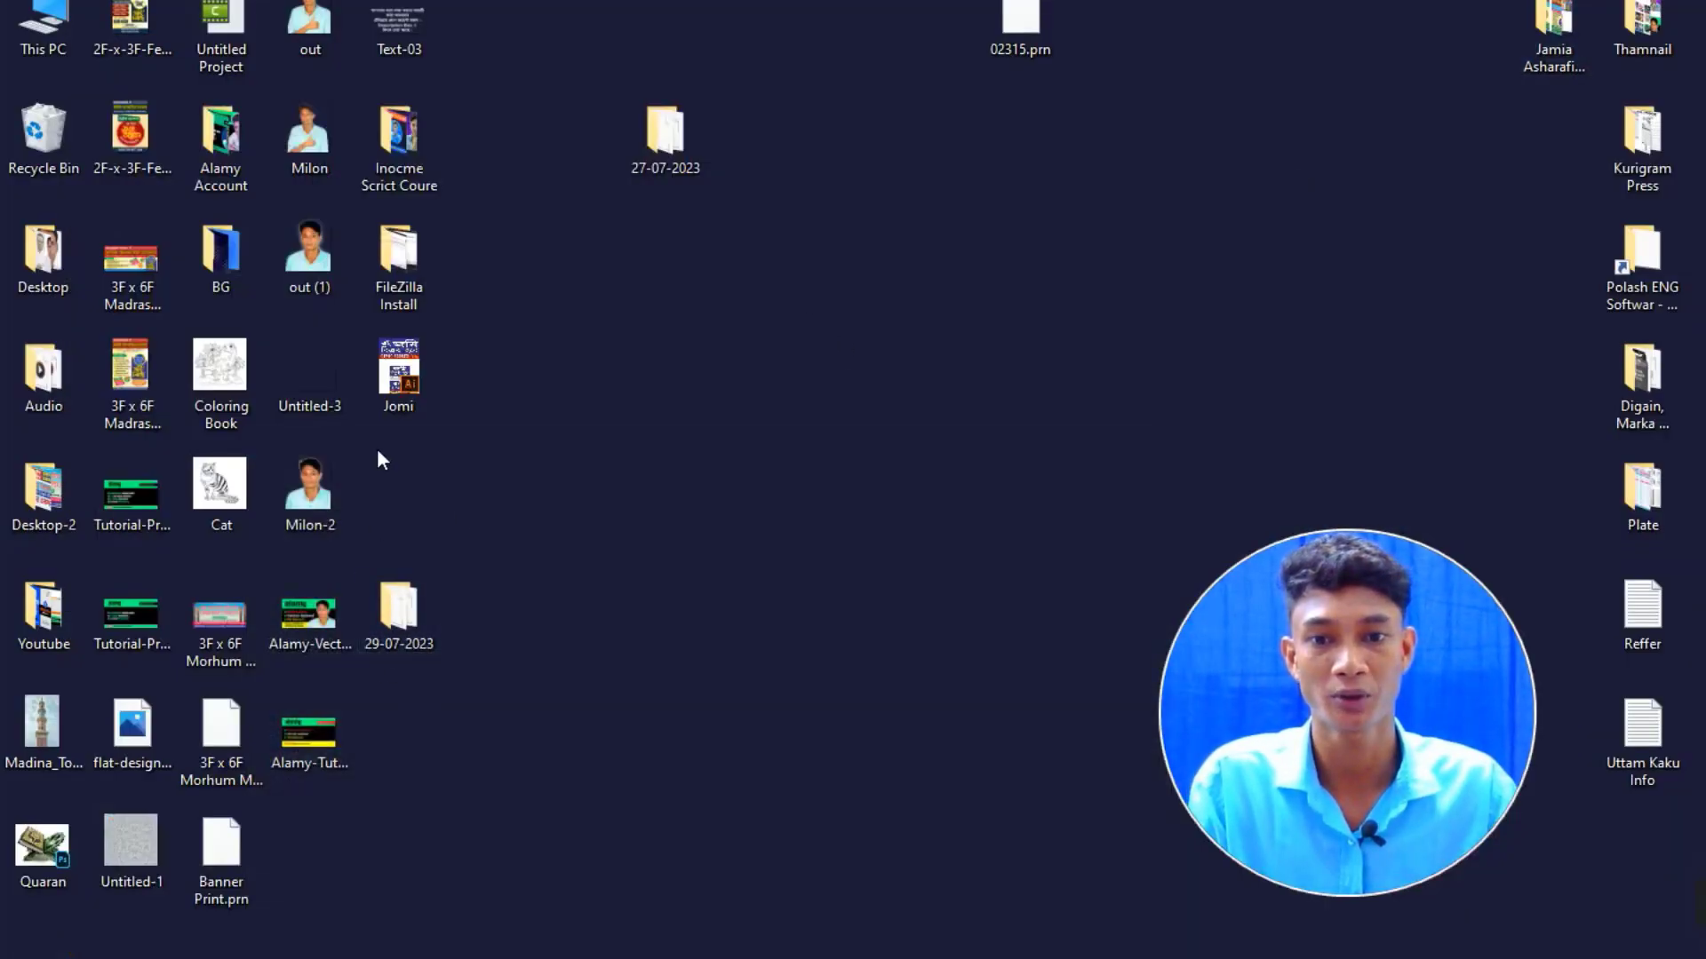
{"action": "double_click", "coordinate": [418, 272]}
{"action": "key", "text": "F11"}
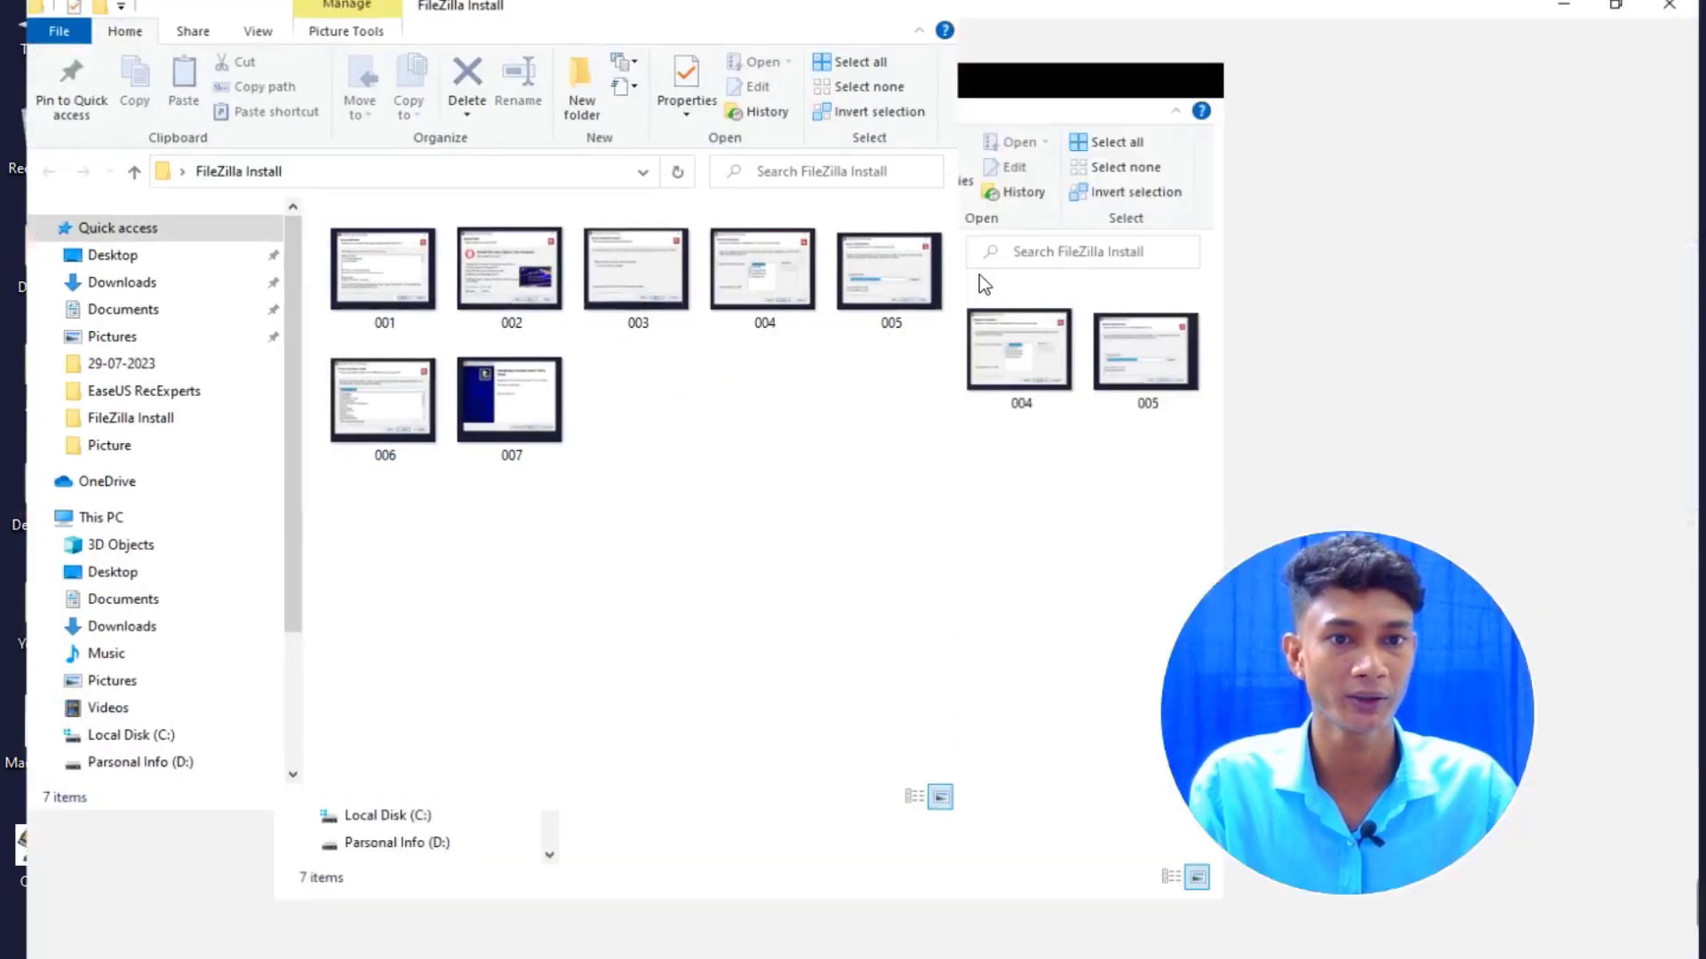
{"action": "double_click", "coordinate": [385, 289]}
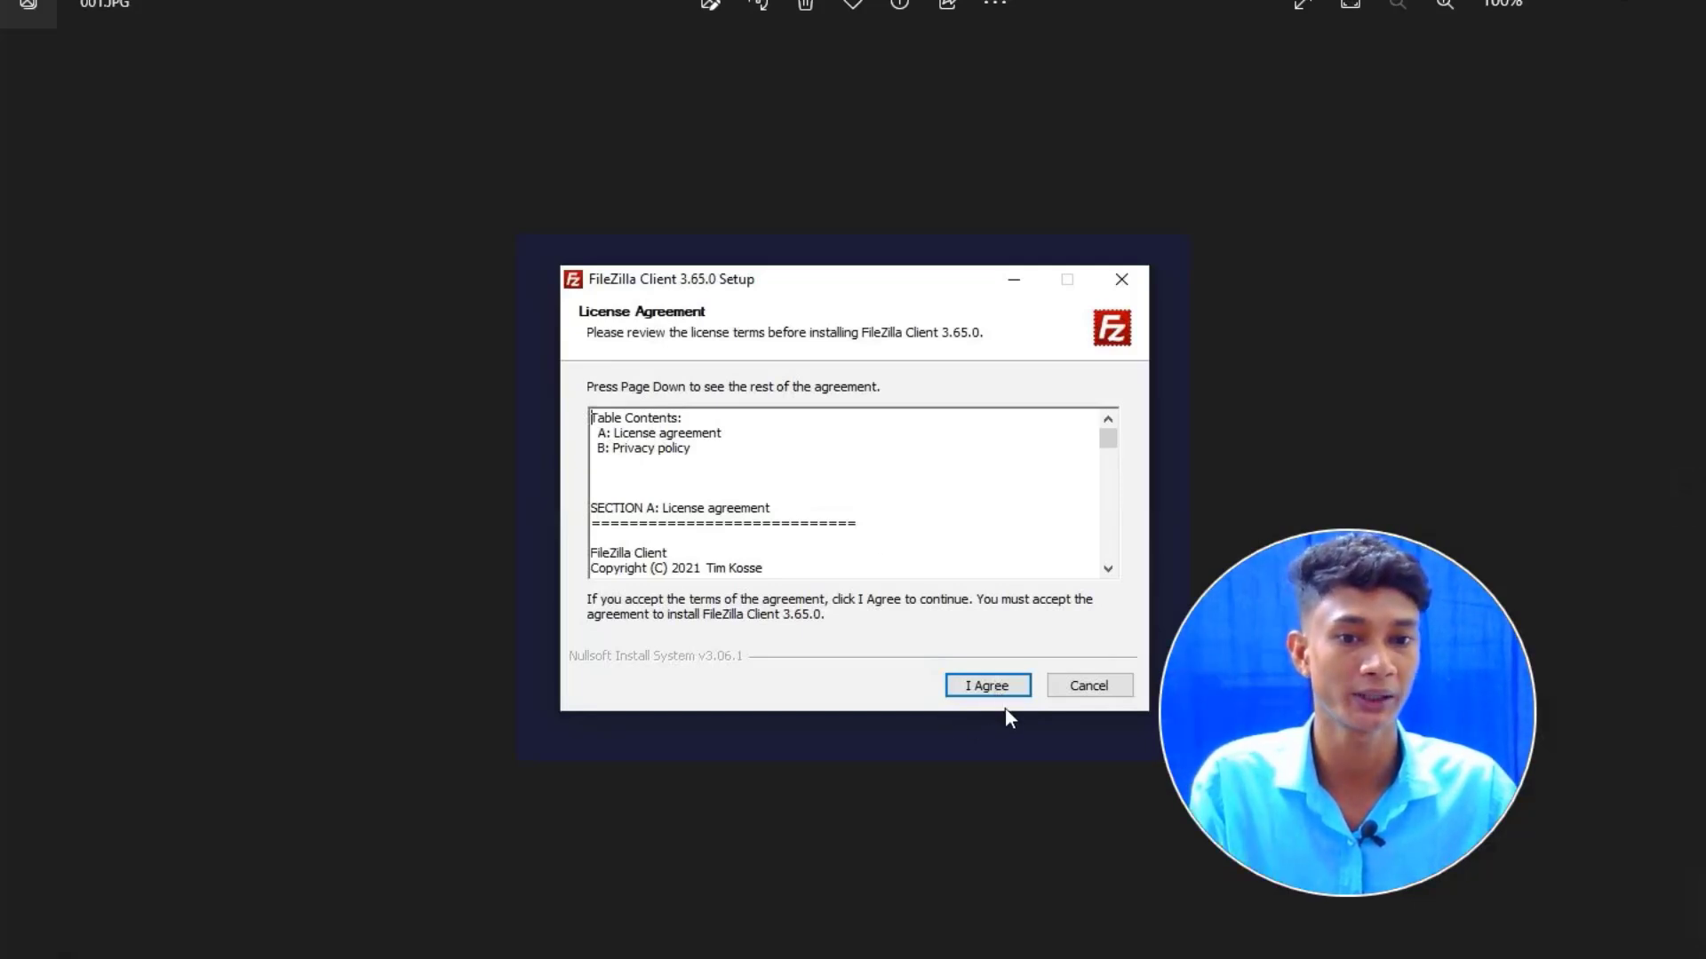
{"action": "left_click", "coordinate": [1687, 505]}
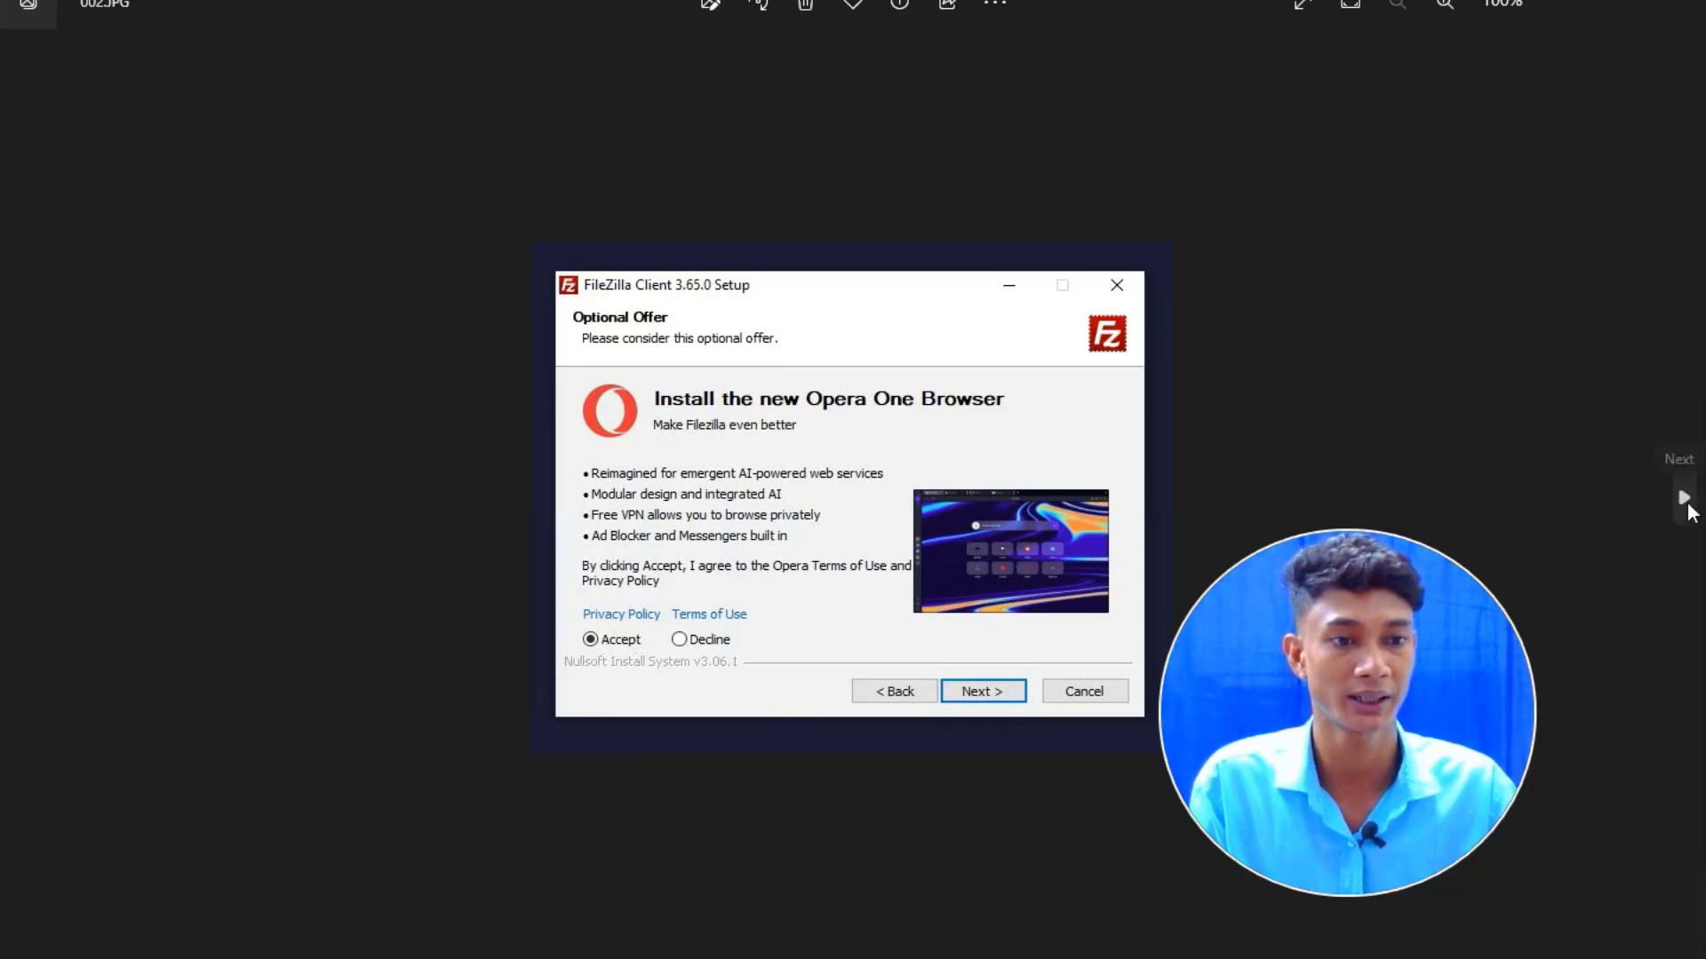
{"action": "left_click", "coordinate": [1687, 503]}
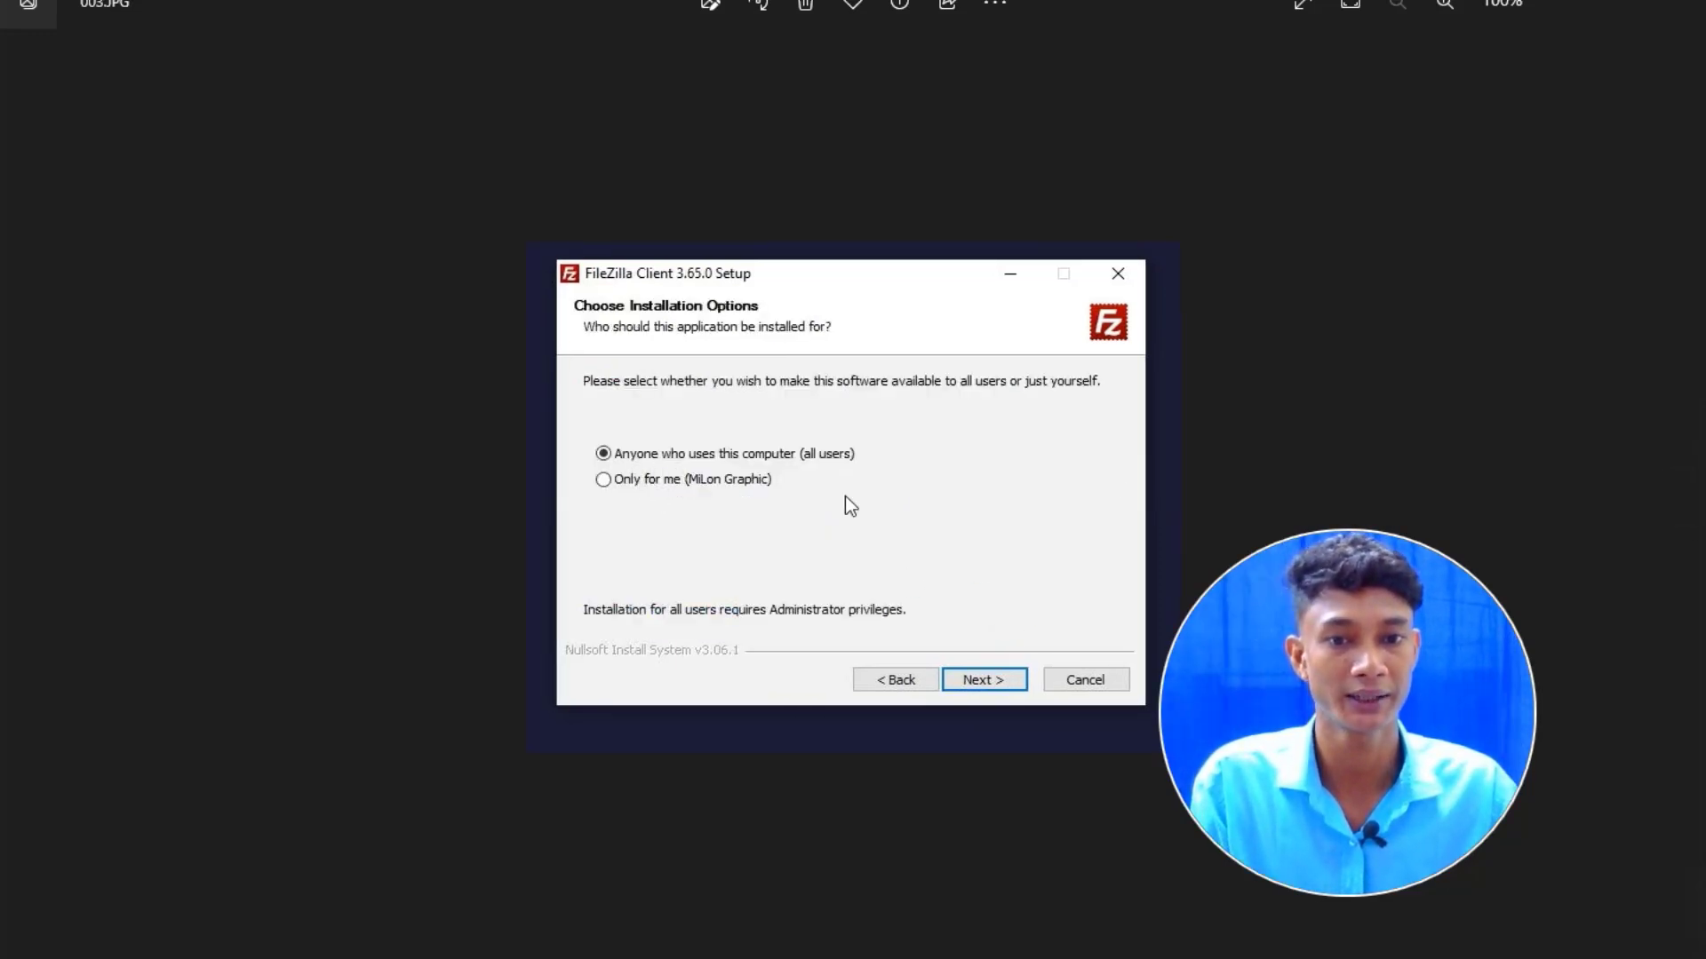
{"action": "left_click", "coordinate": [1684, 497]}
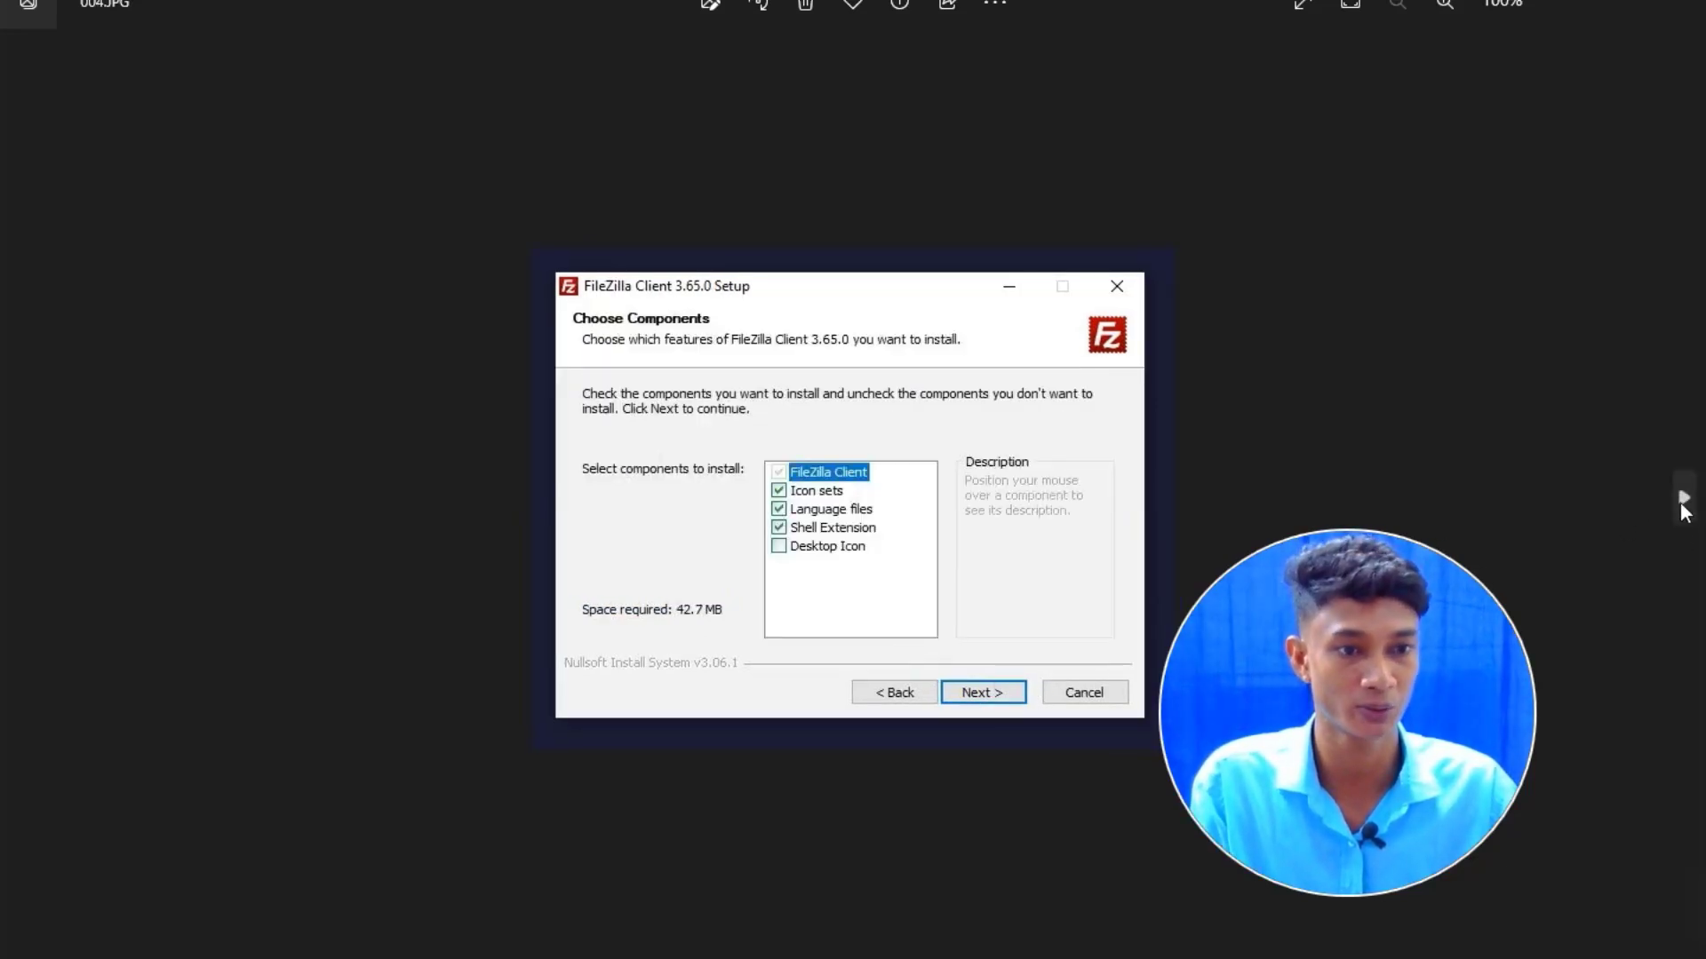
{"action": "left_click", "coordinate": [1681, 499]}
{"action": "left_click", "coordinate": [1683, 498]}
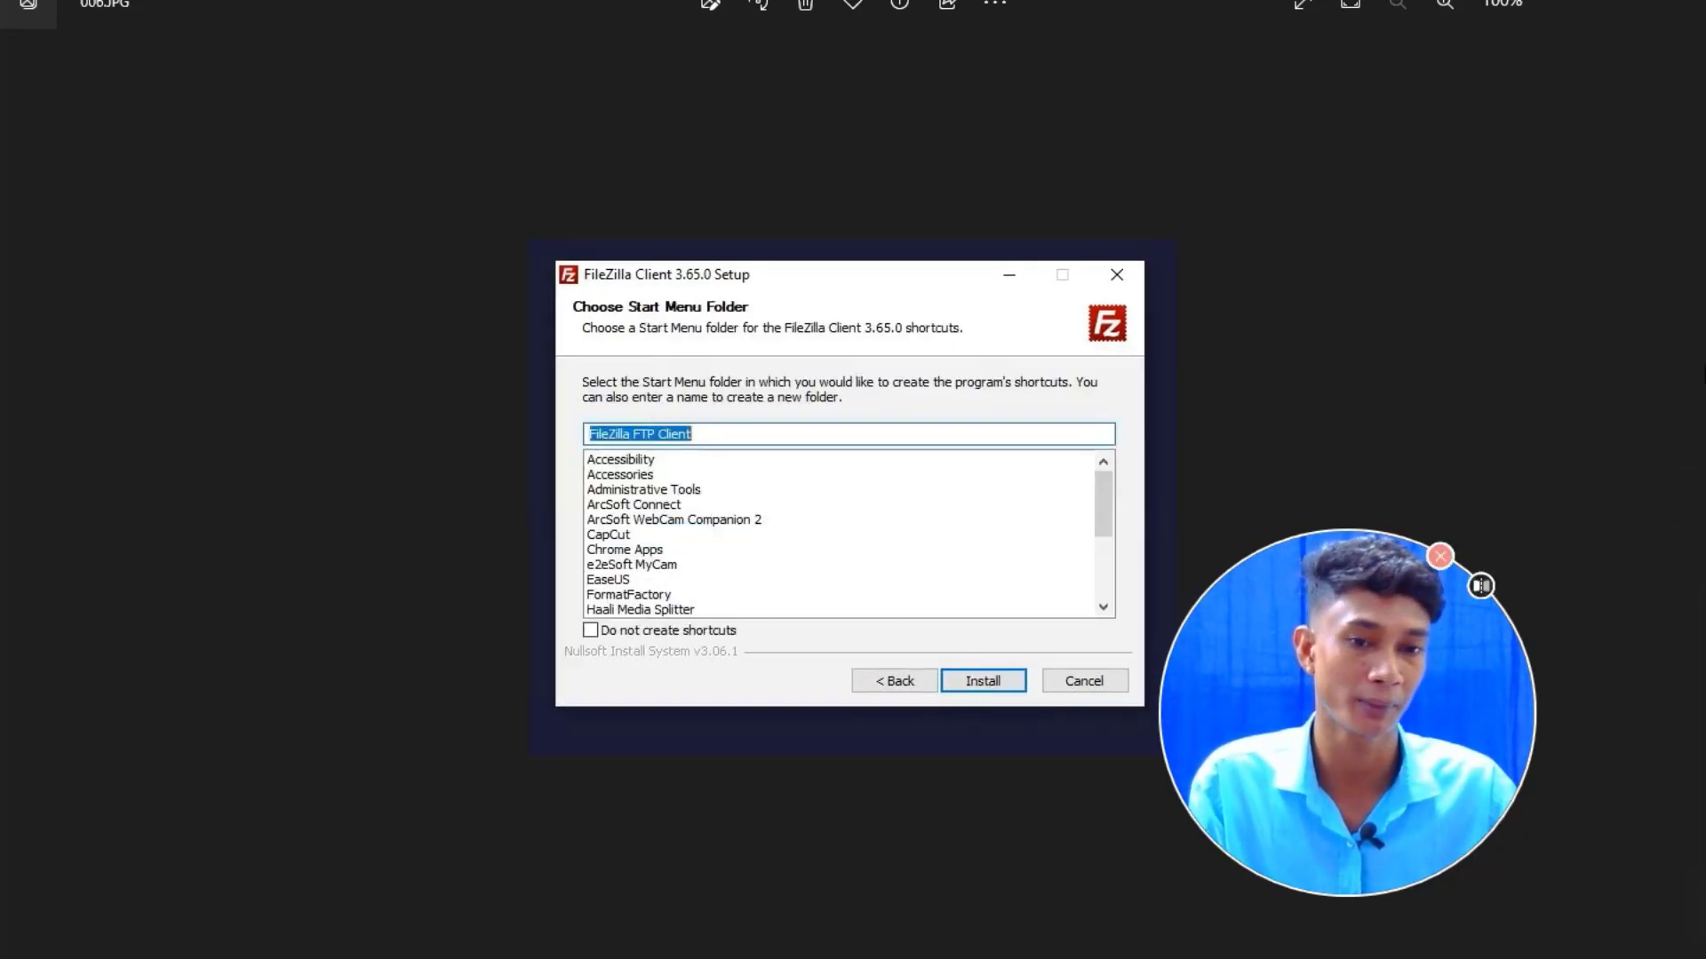
{"action": "left_click", "coordinate": [1686, 500]}
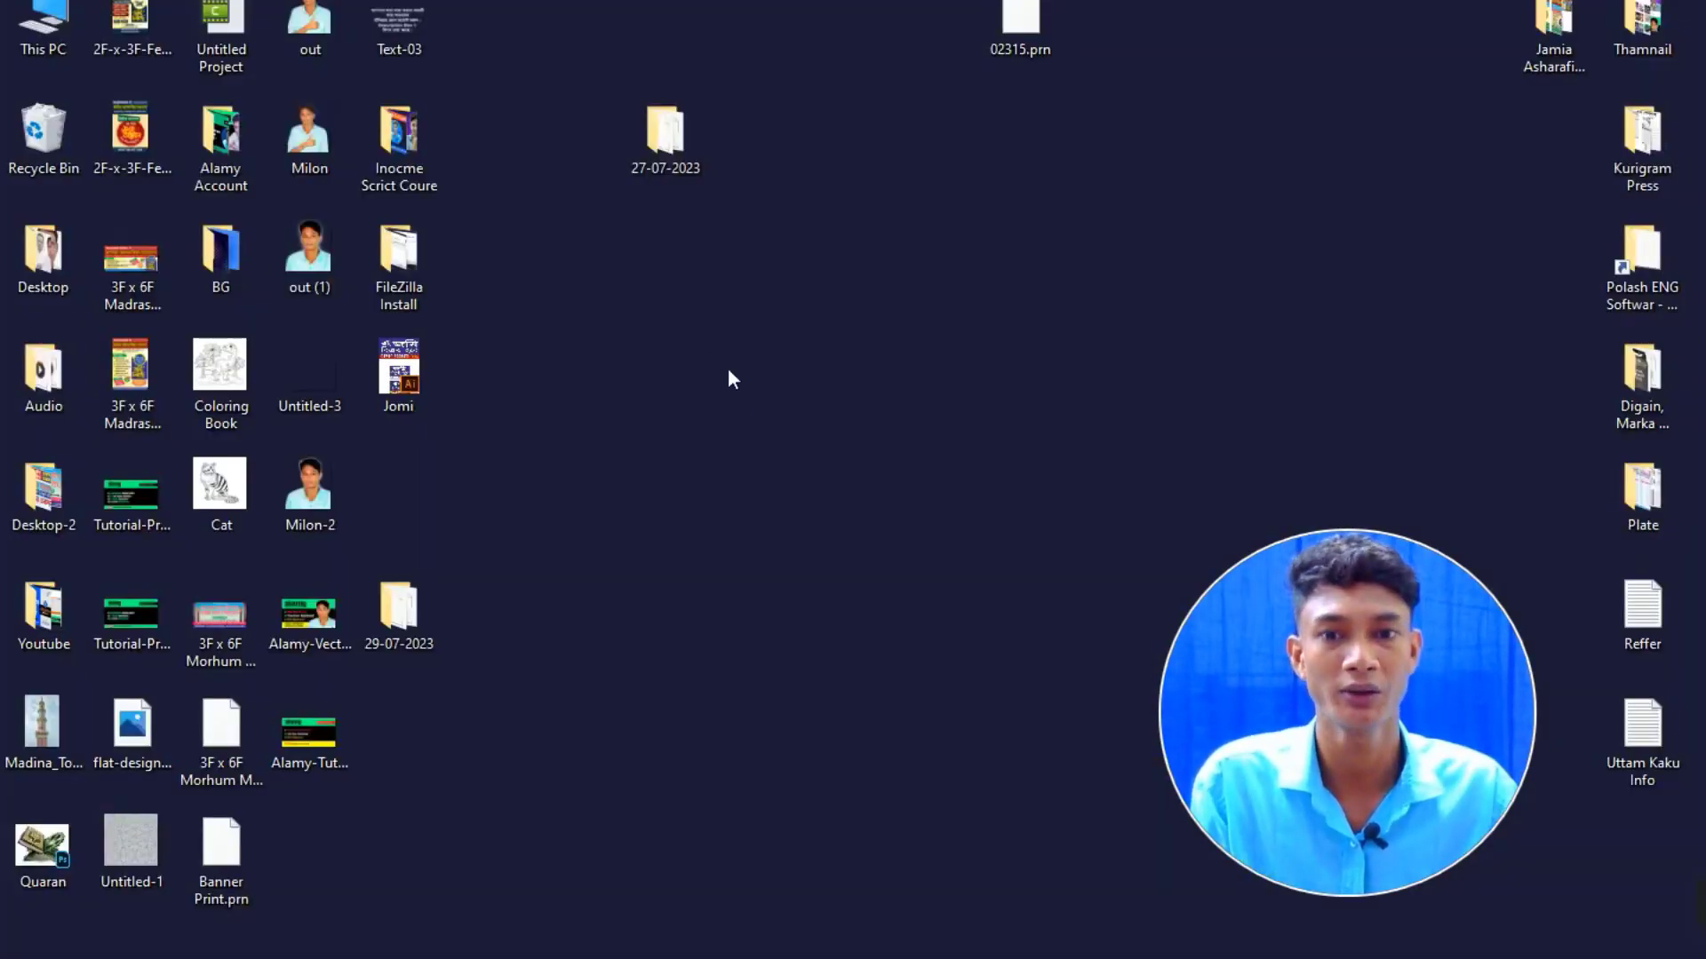
{"action": "right_click", "coordinate": [702, 345]}
{"action": "left_click", "coordinate": [754, 421]}
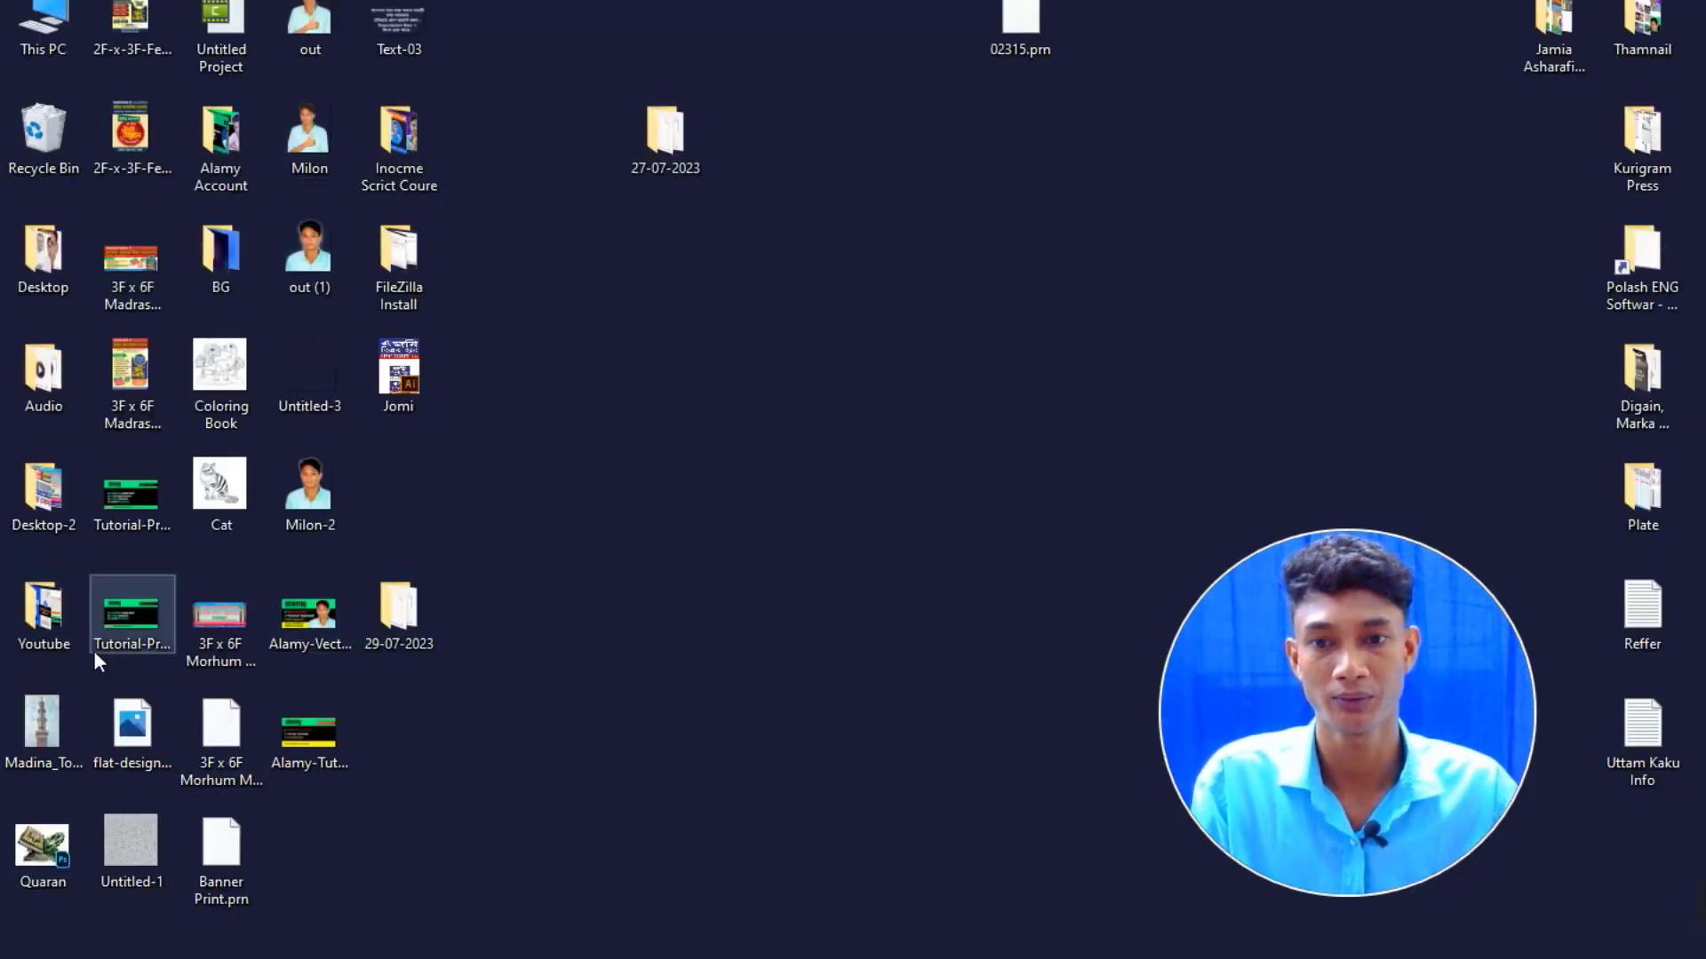
Launch the newly installed FileZilla from the Start menu's Recently added list.
{"action": "key", "text": "super"}
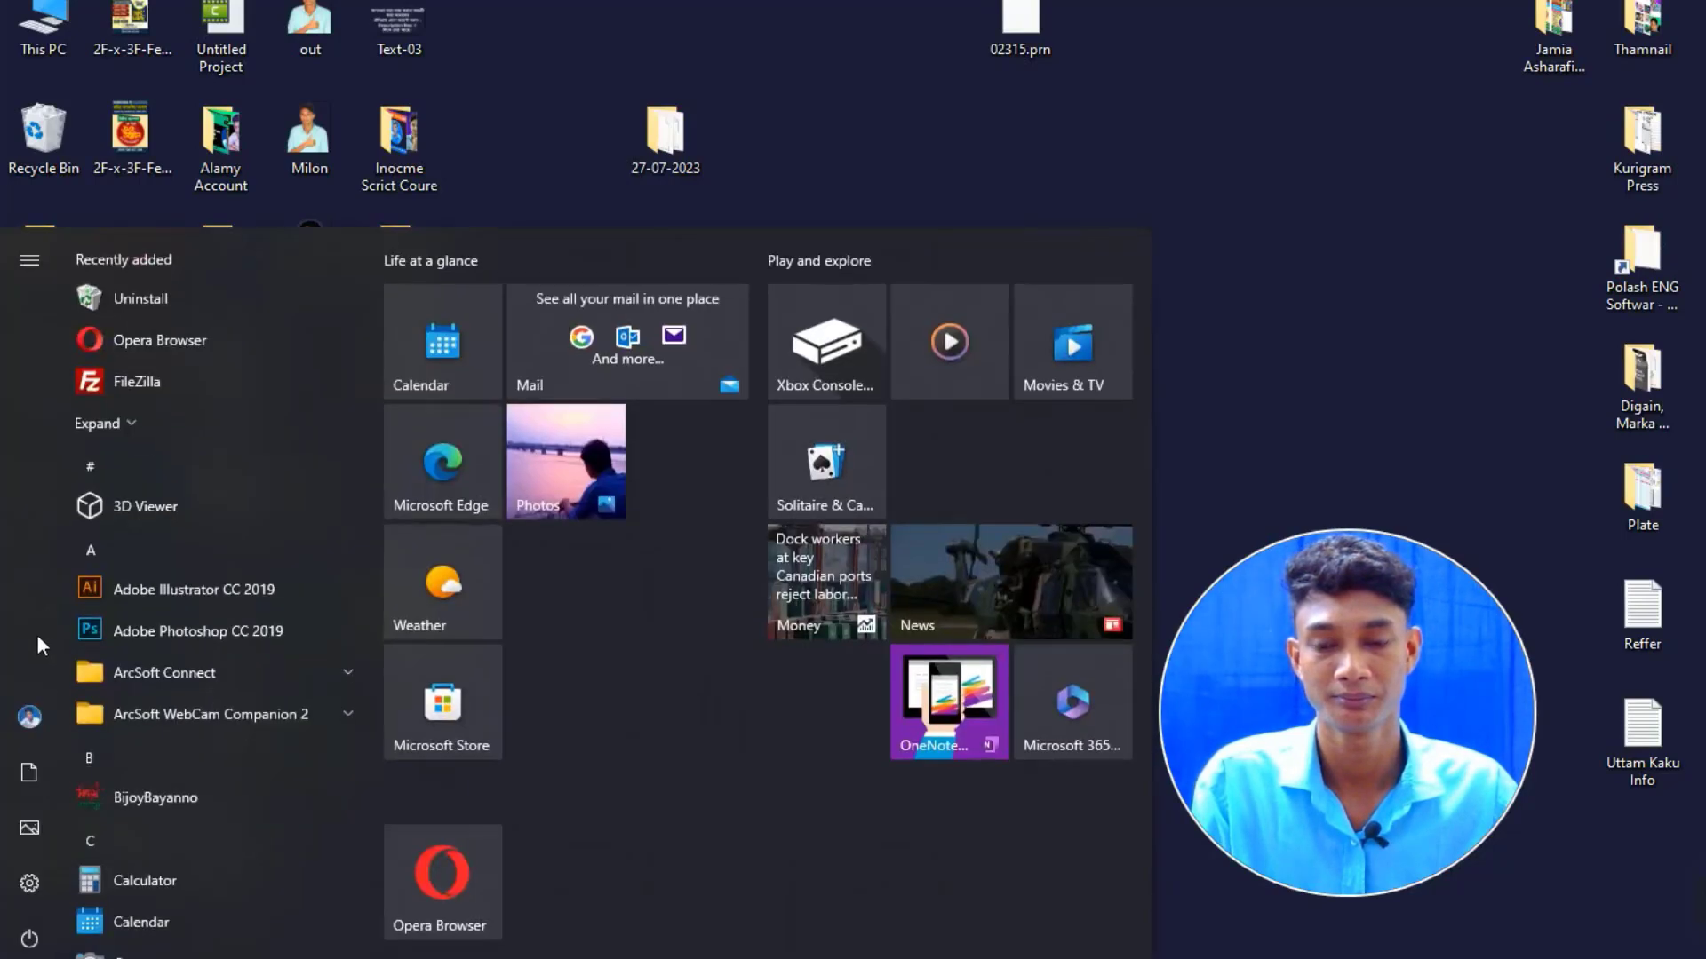
{"action": "mouse_move", "coordinate": [141, 396]}
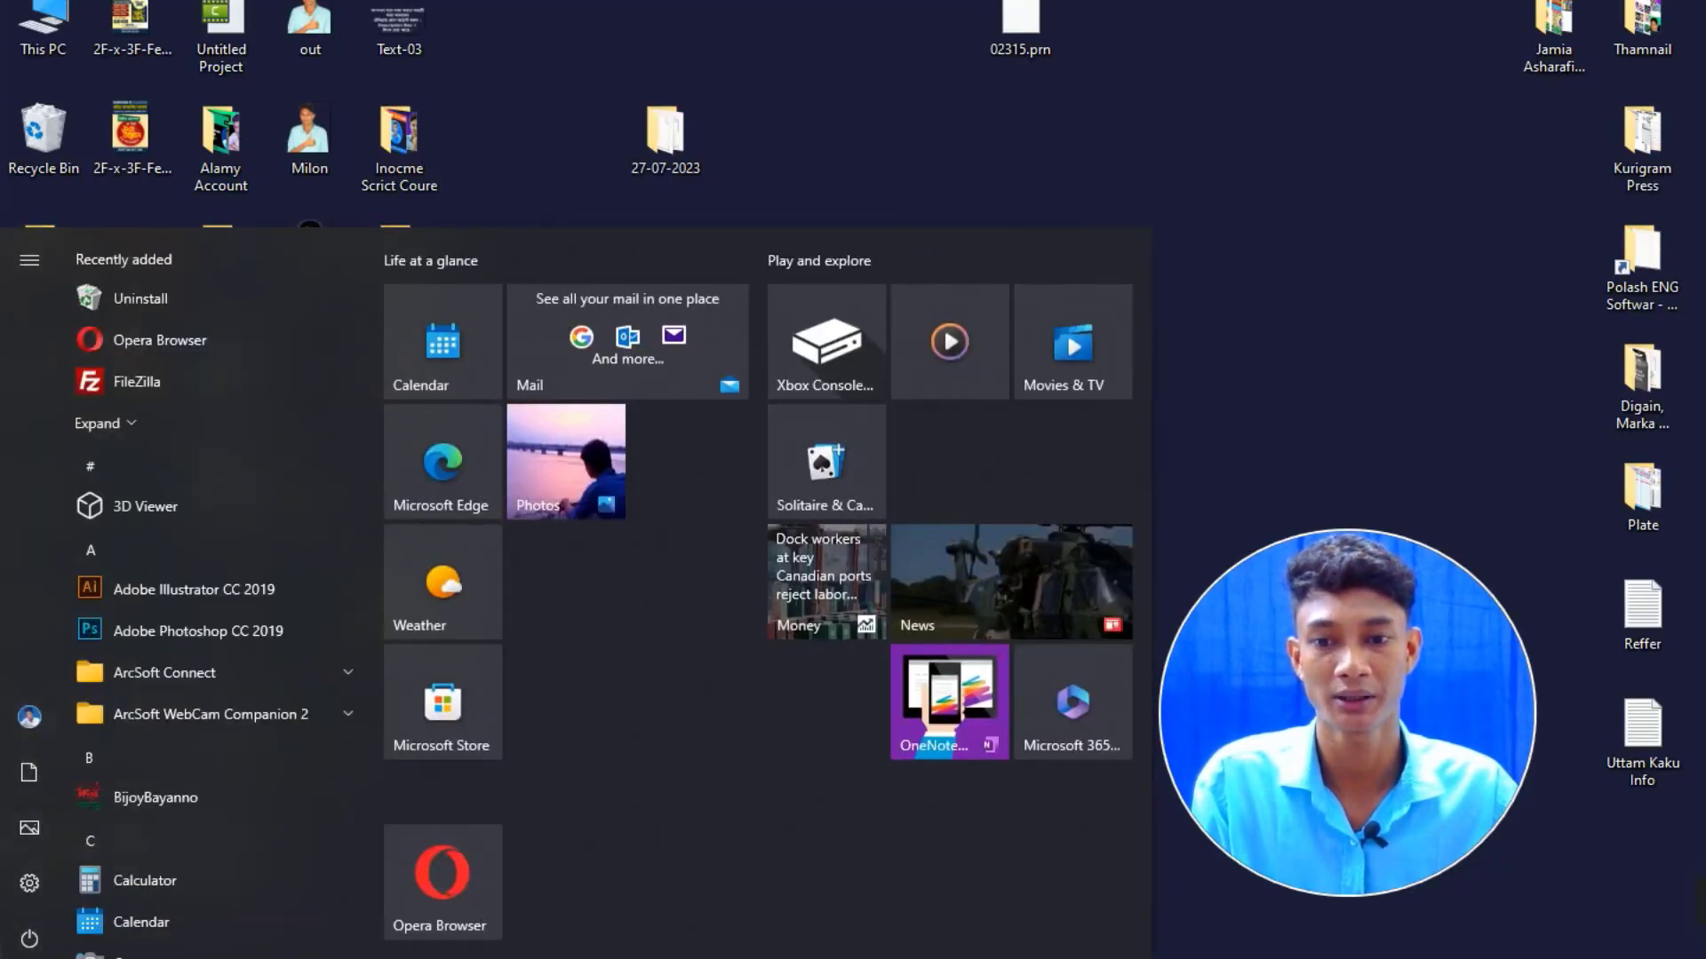
{"action": "left_click", "coordinate": [146, 378]}
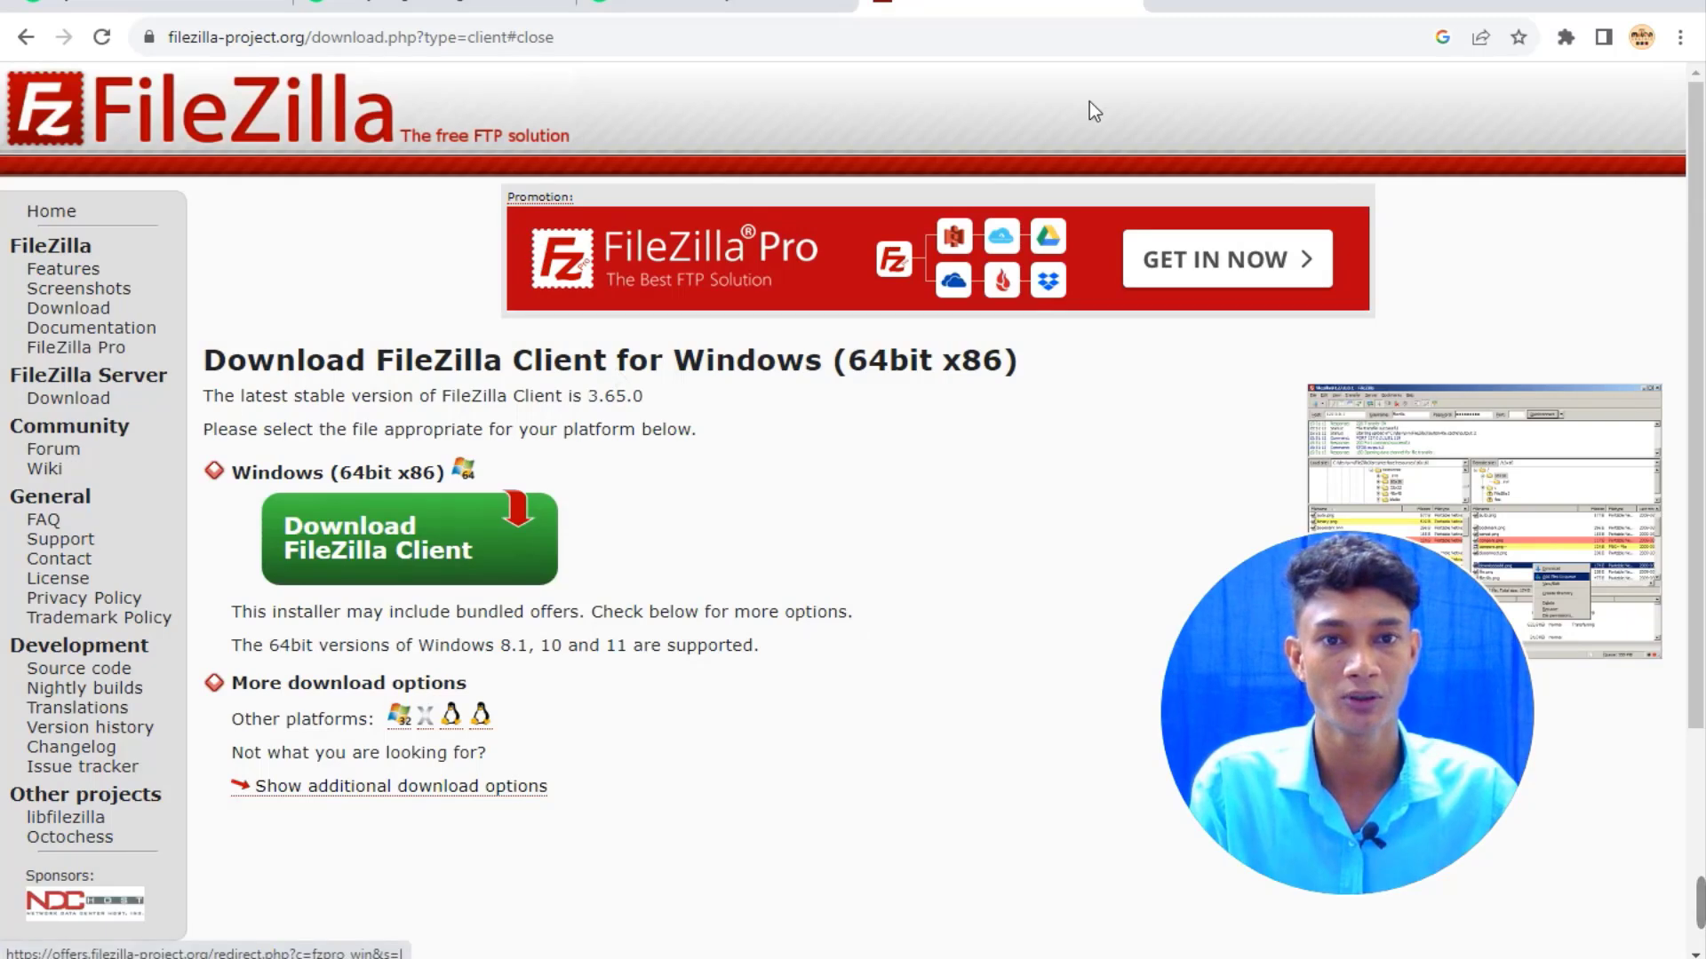
Close the FileZilla download tab and copy the FTP host upload.alamy.com from Alamy's guide.
{"action": "left_click", "coordinate": [1128, 5]}
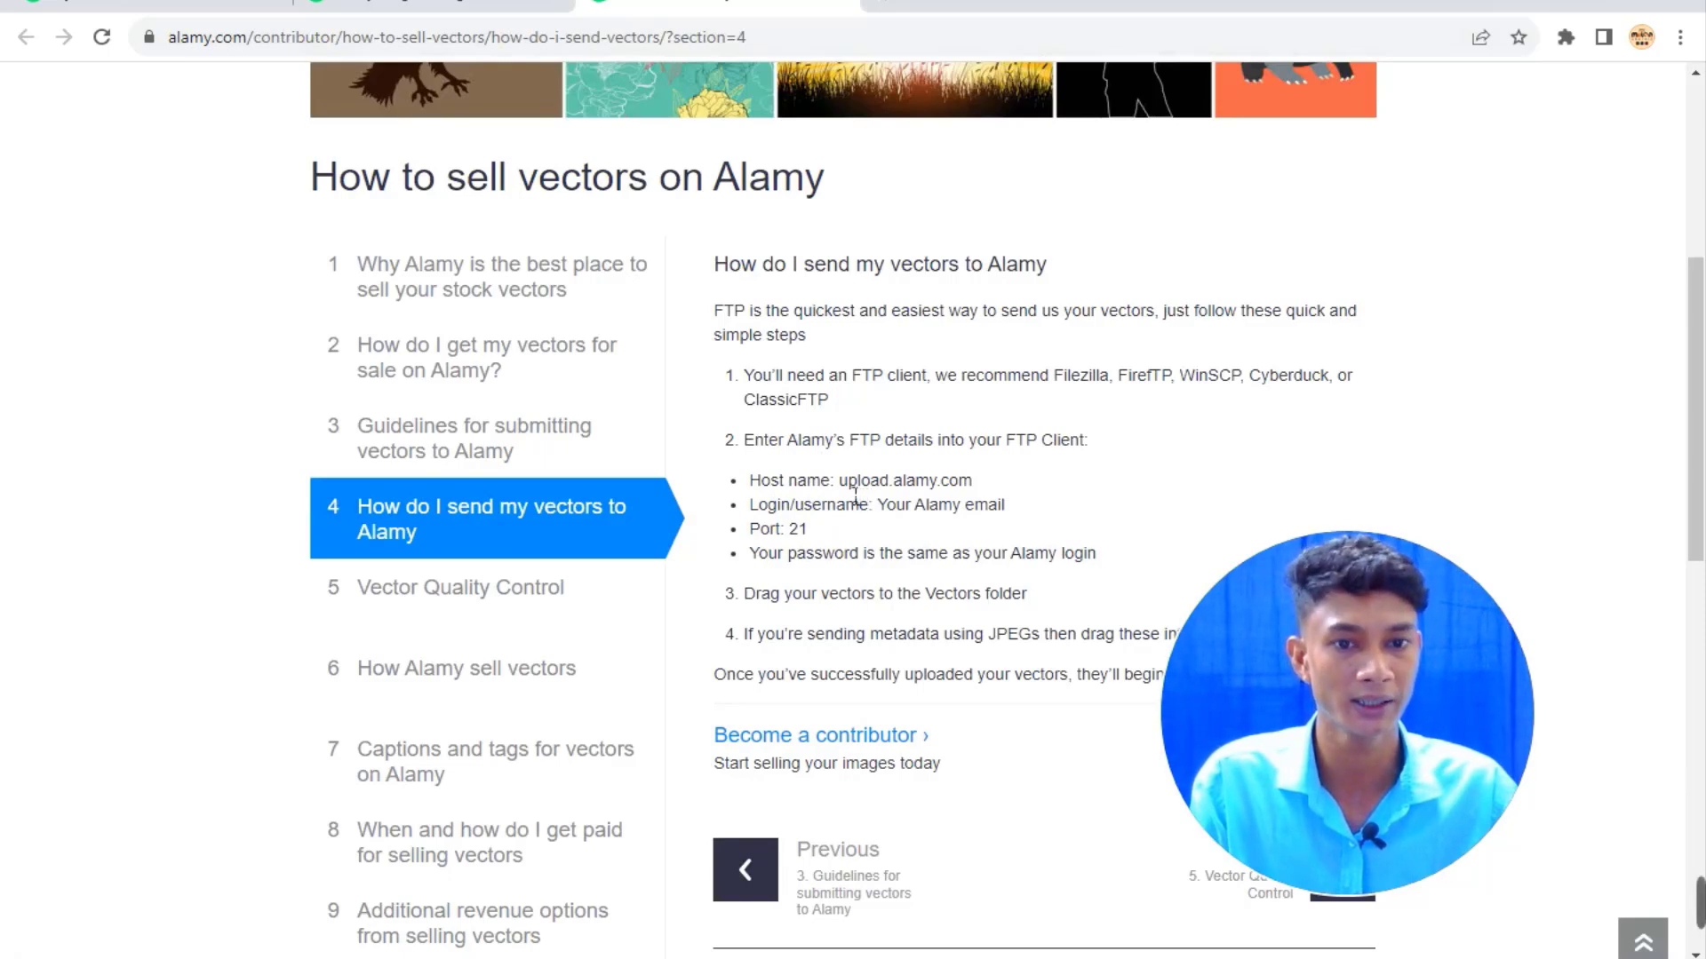
{"action": "left_click_drag", "start_coordinate": [839, 481], "coordinate": [983, 486]}
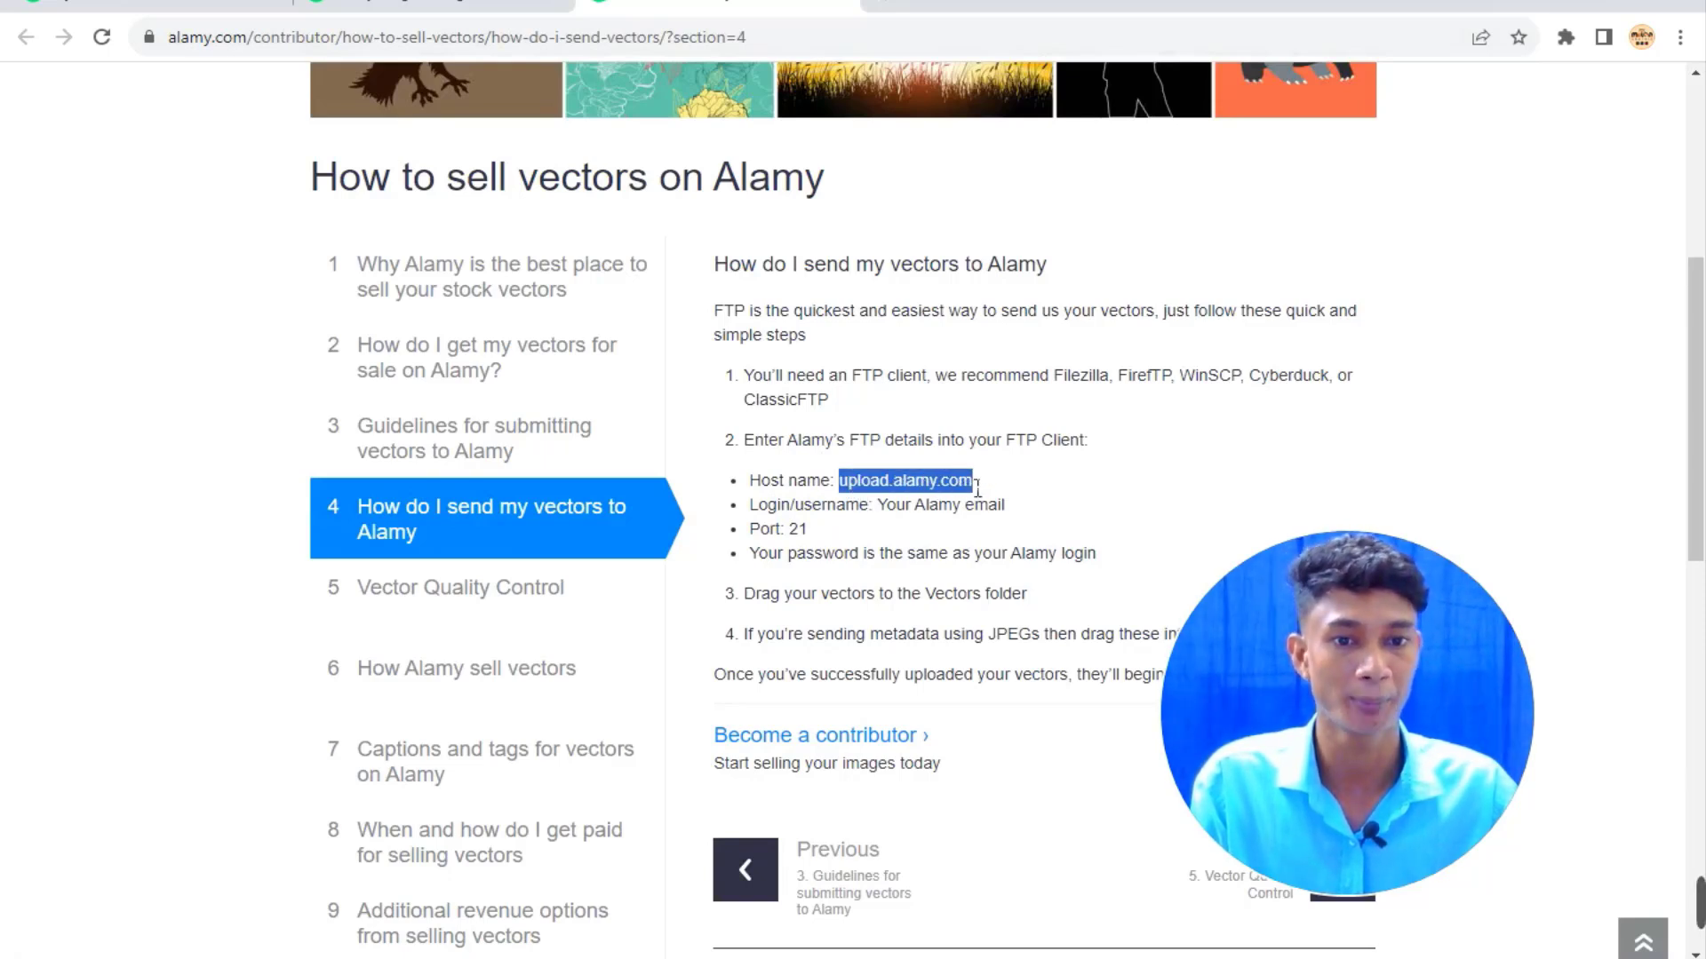
{"action": "right_click", "coordinate": [968, 491]}
{"action": "left_click", "coordinate": [1018, 503]}
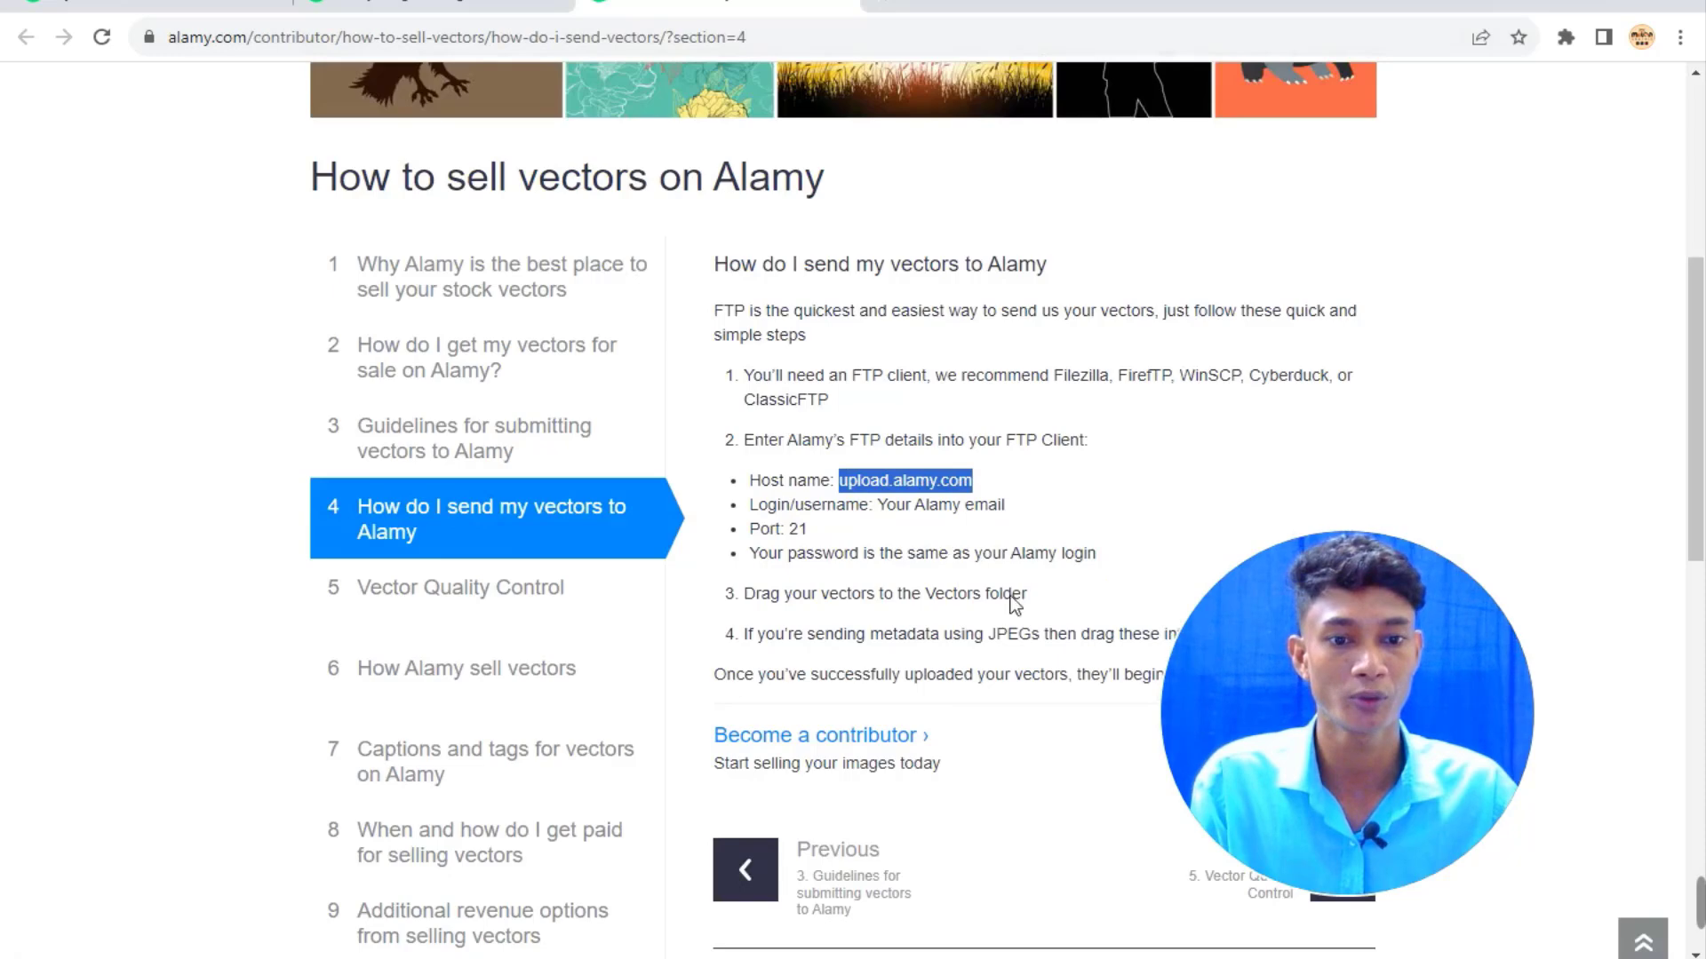
{"action": "key", "text": "alt+Tab"}
Fill FileZilla's host with upload.alamy.com, the username with the Alamy e-mail, and the account password.
{"action": "right_click", "coordinate": [277, 118]}
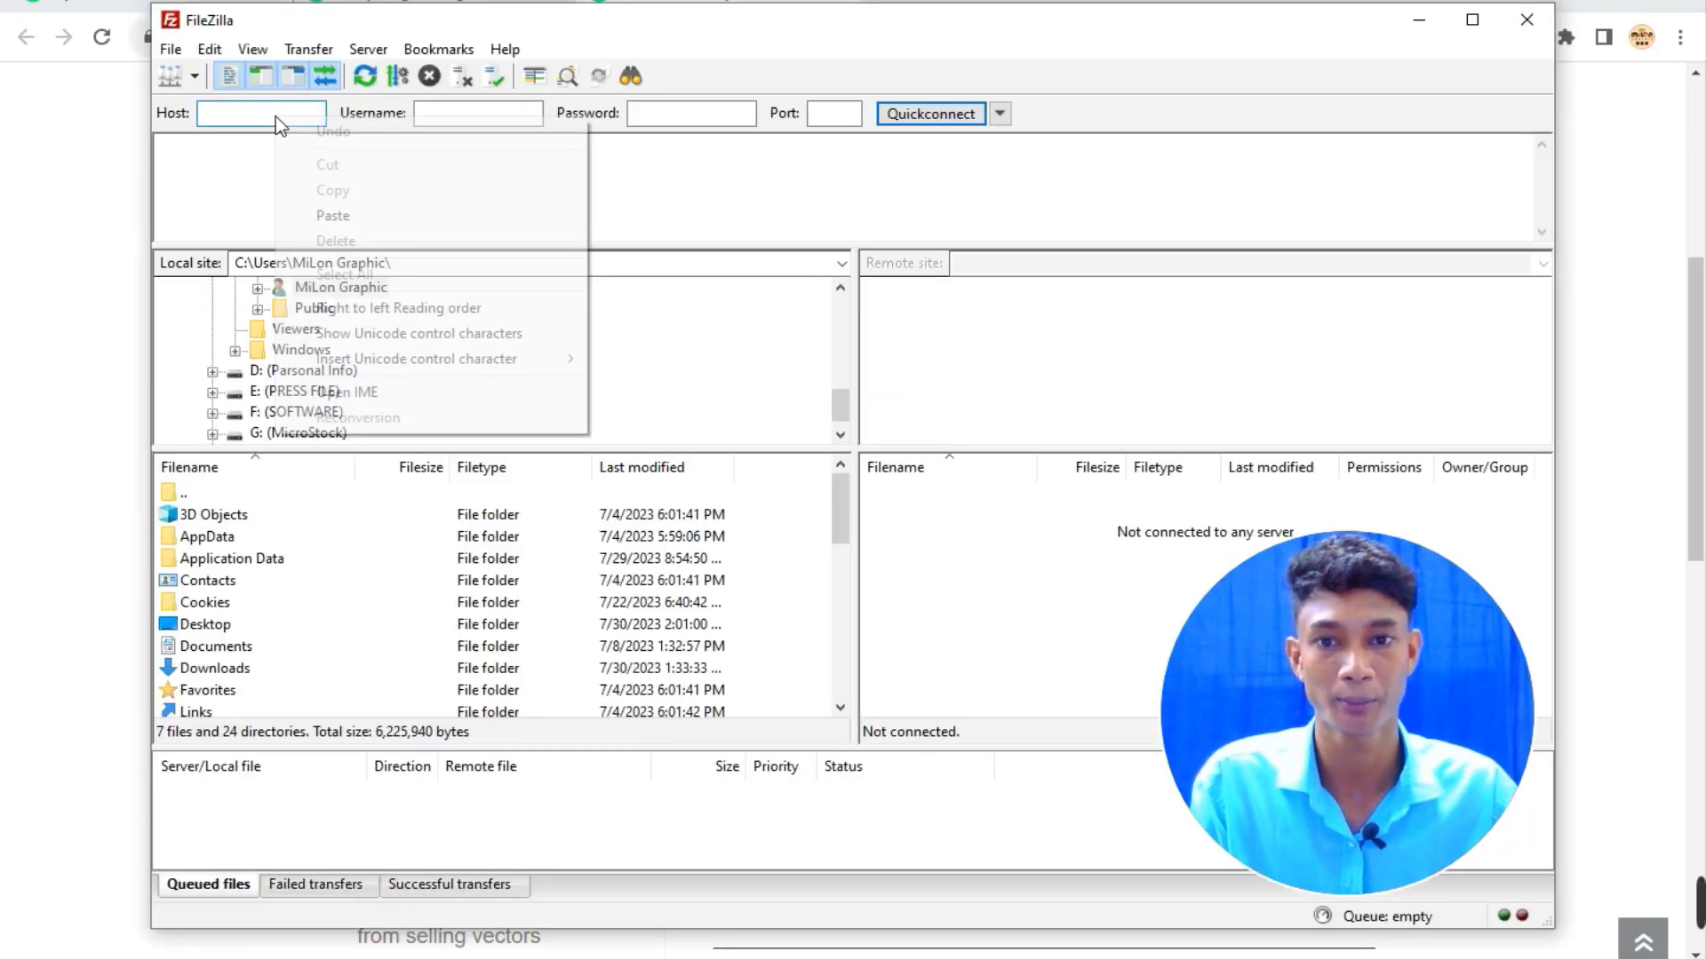
{"action": "left_click", "coordinate": [333, 215]}
{"action": "left_click", "coordinate": [430, 122]}
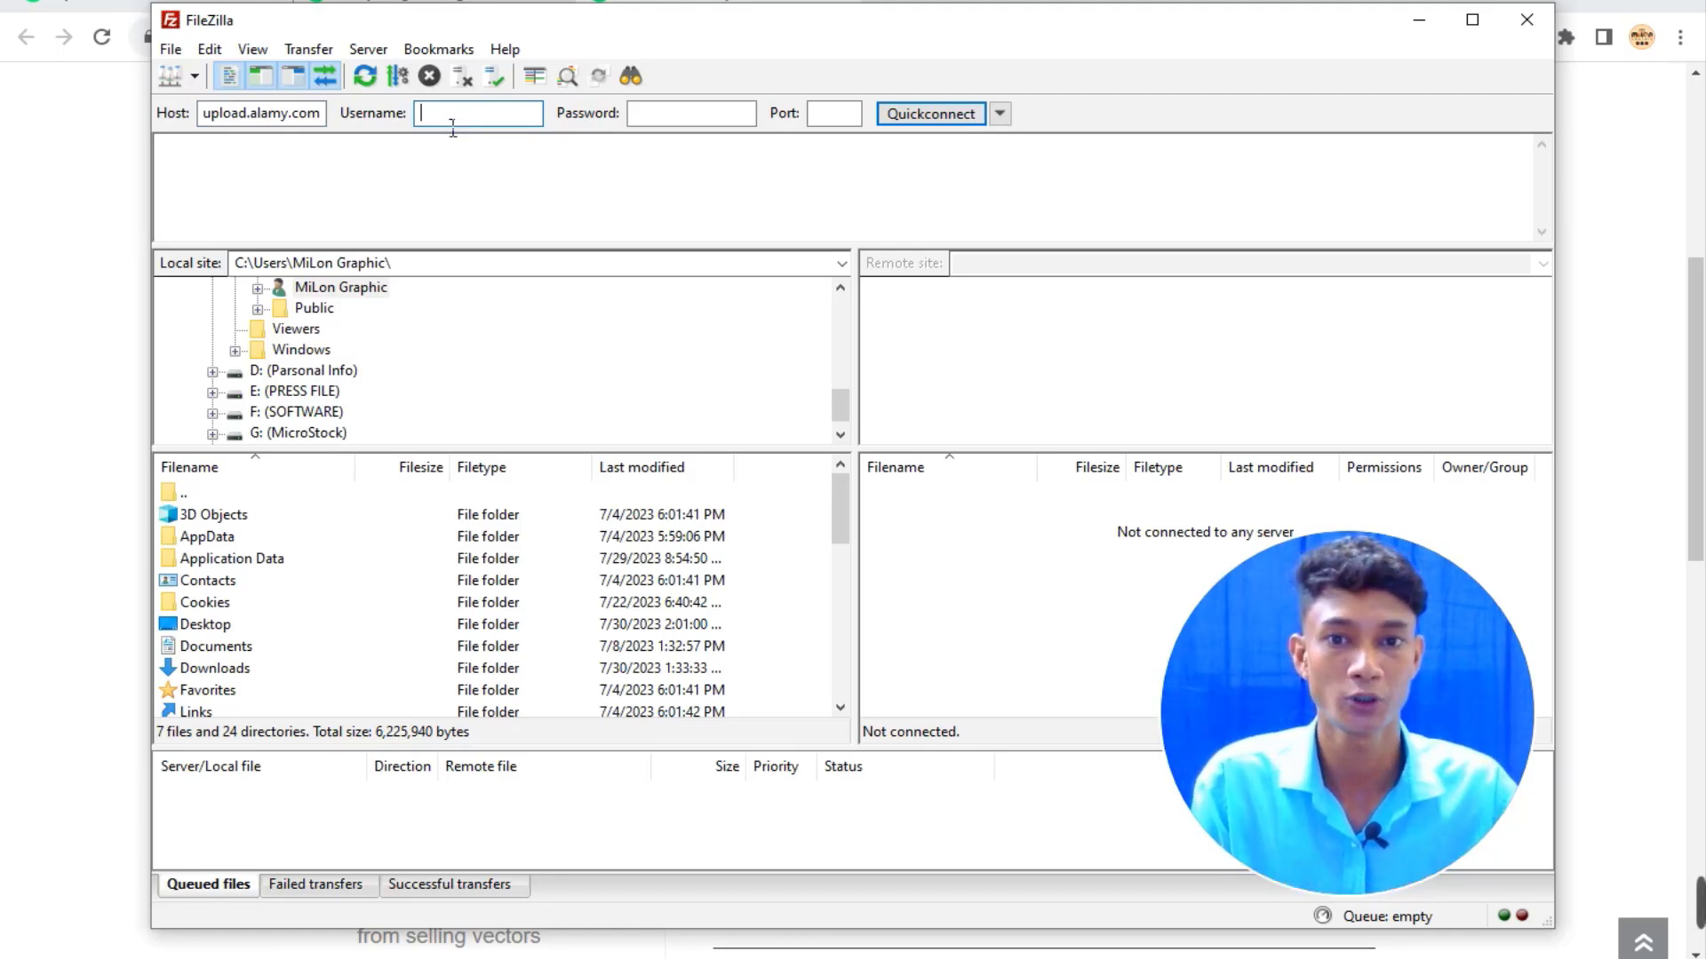
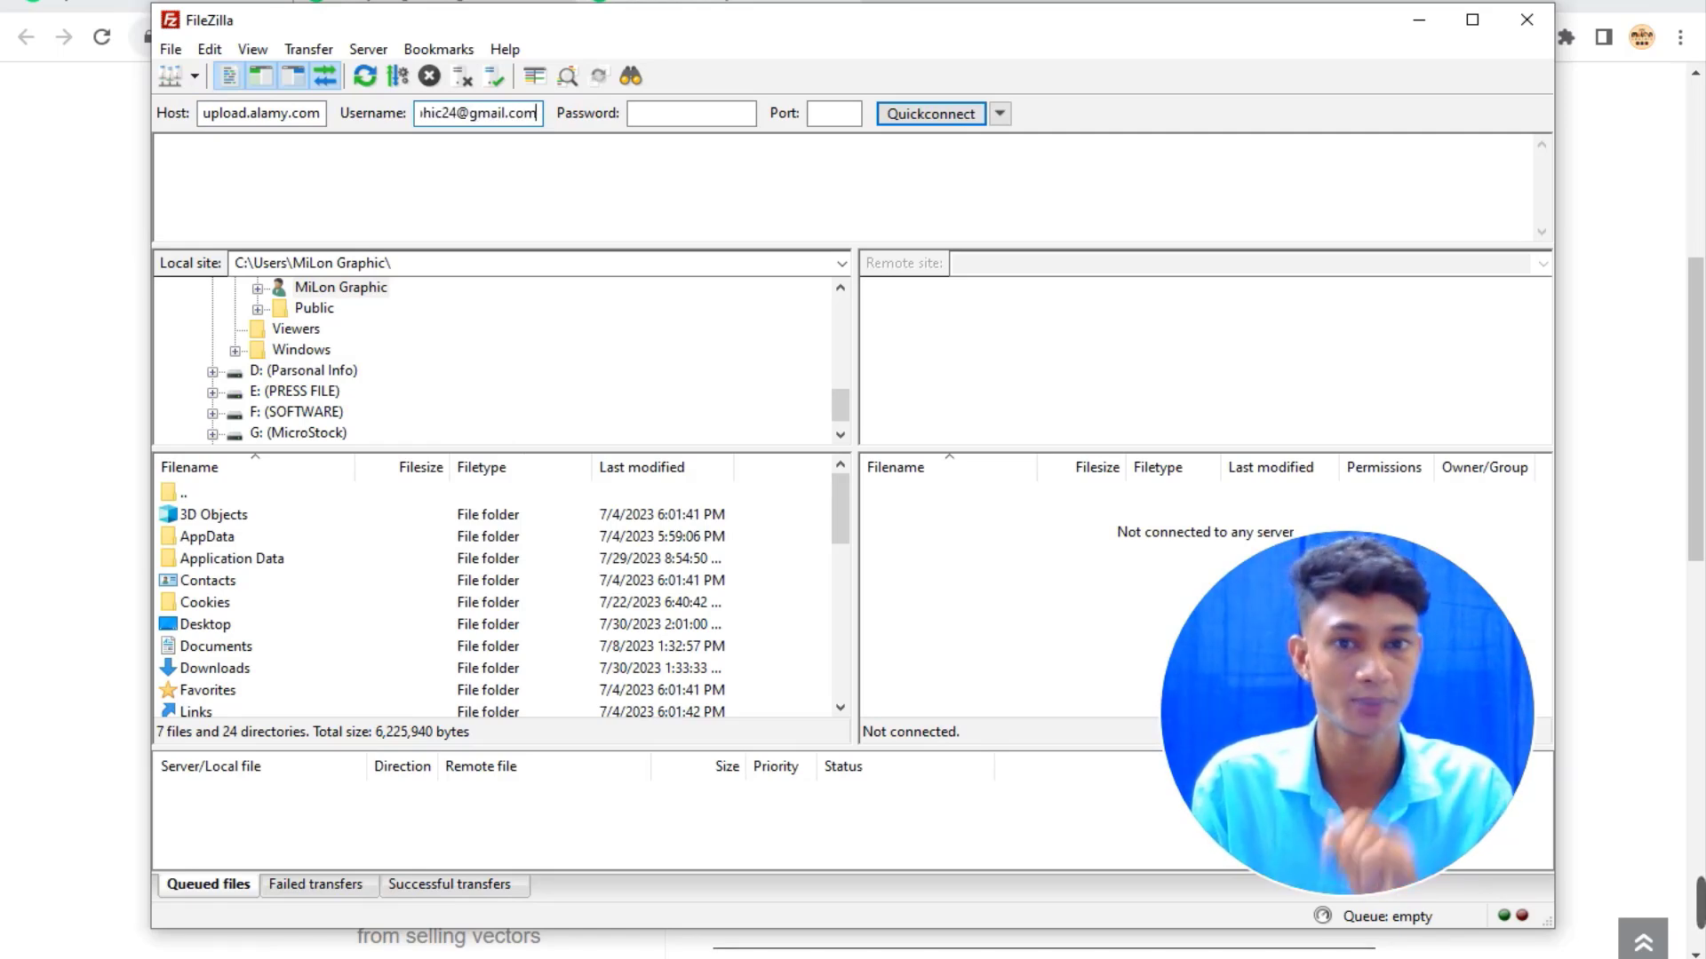
{"action": "left_click", "coordinate": [707, 120]}
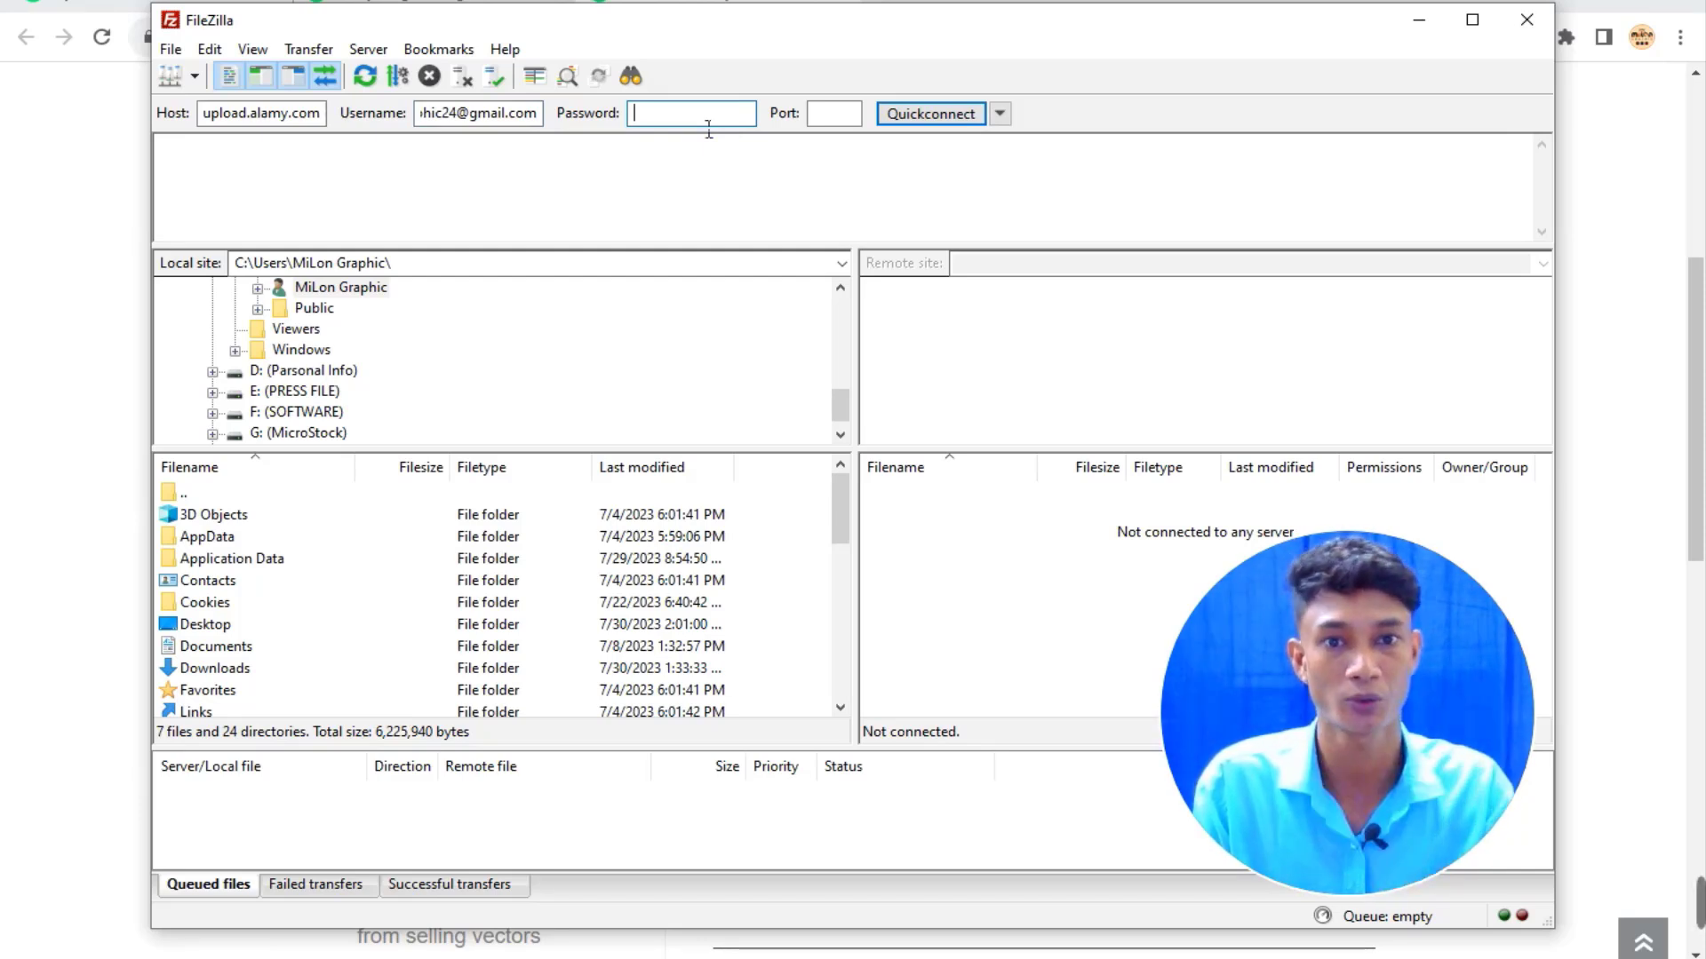
{"action": "type", "text": "a"}
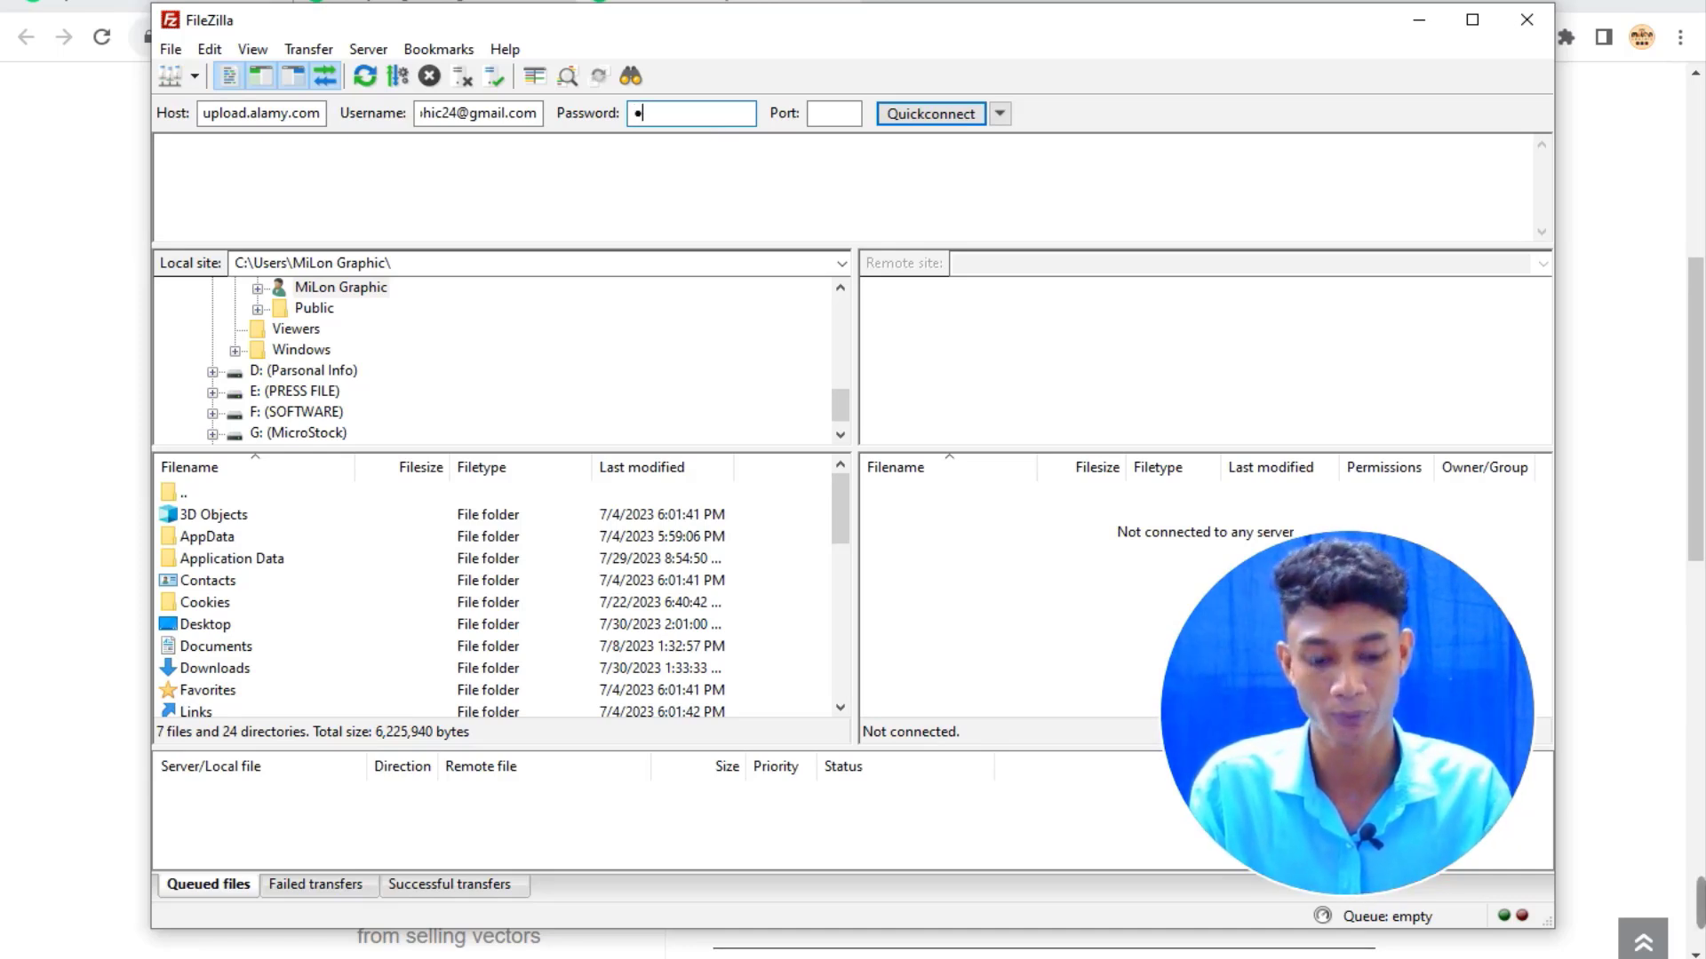
{"action": "key", "text": "ctrl+v"}
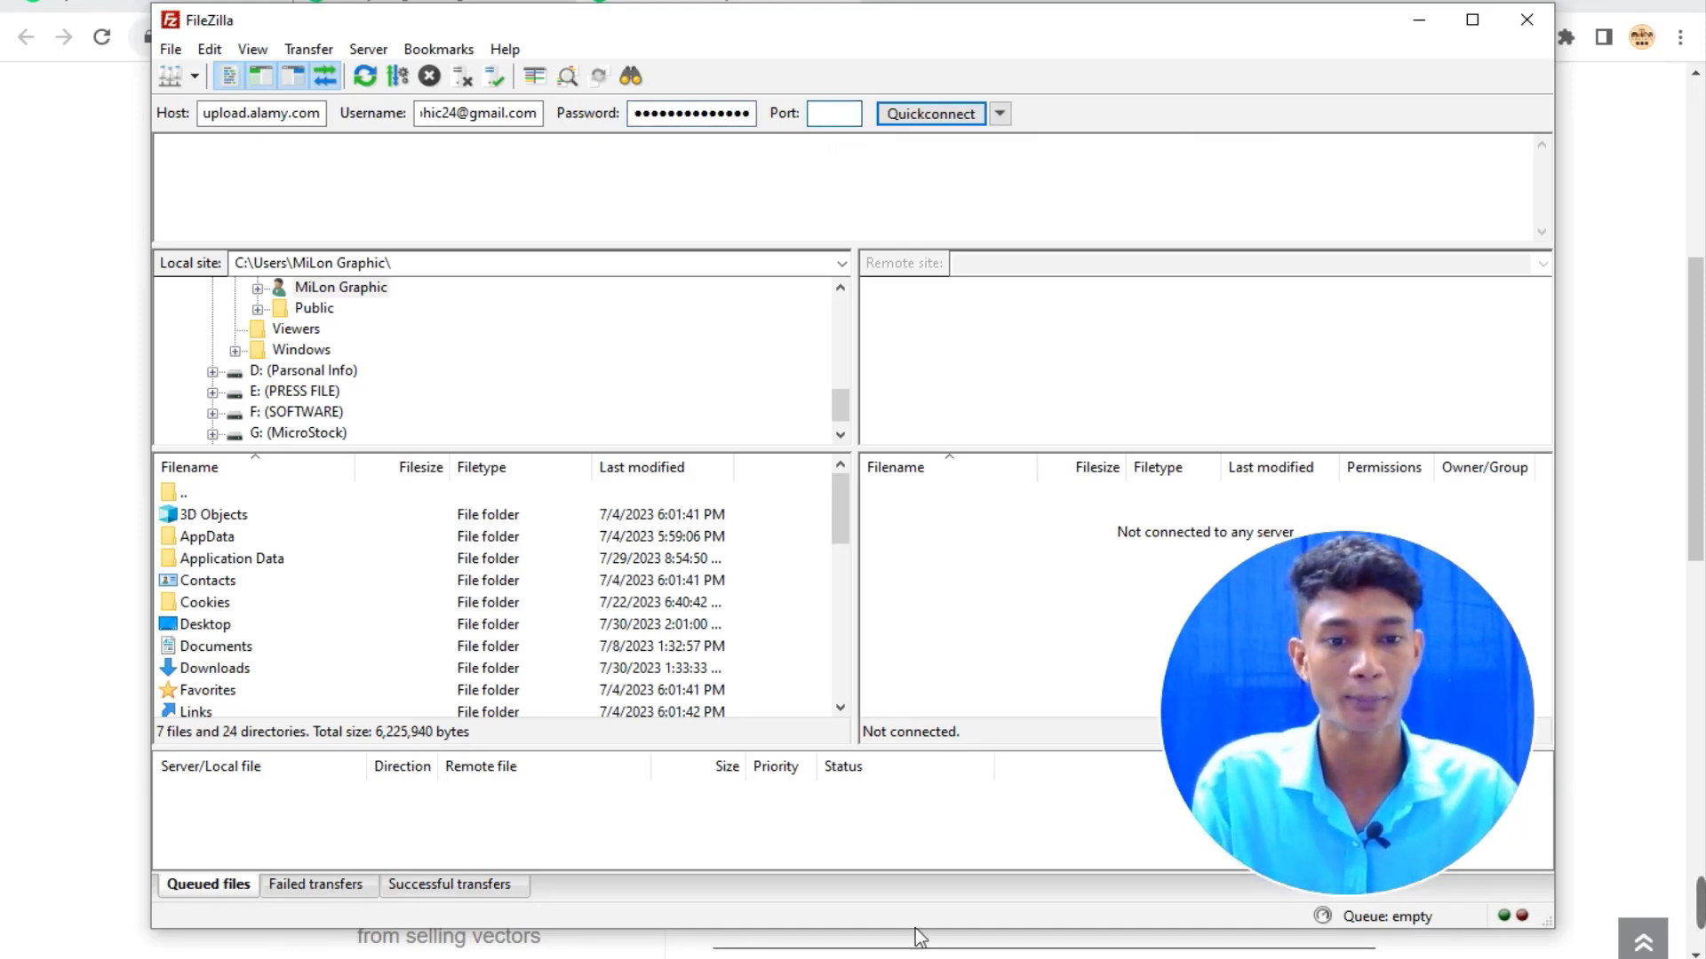
{"action": "left_click", "coordinate": [693, 958]}
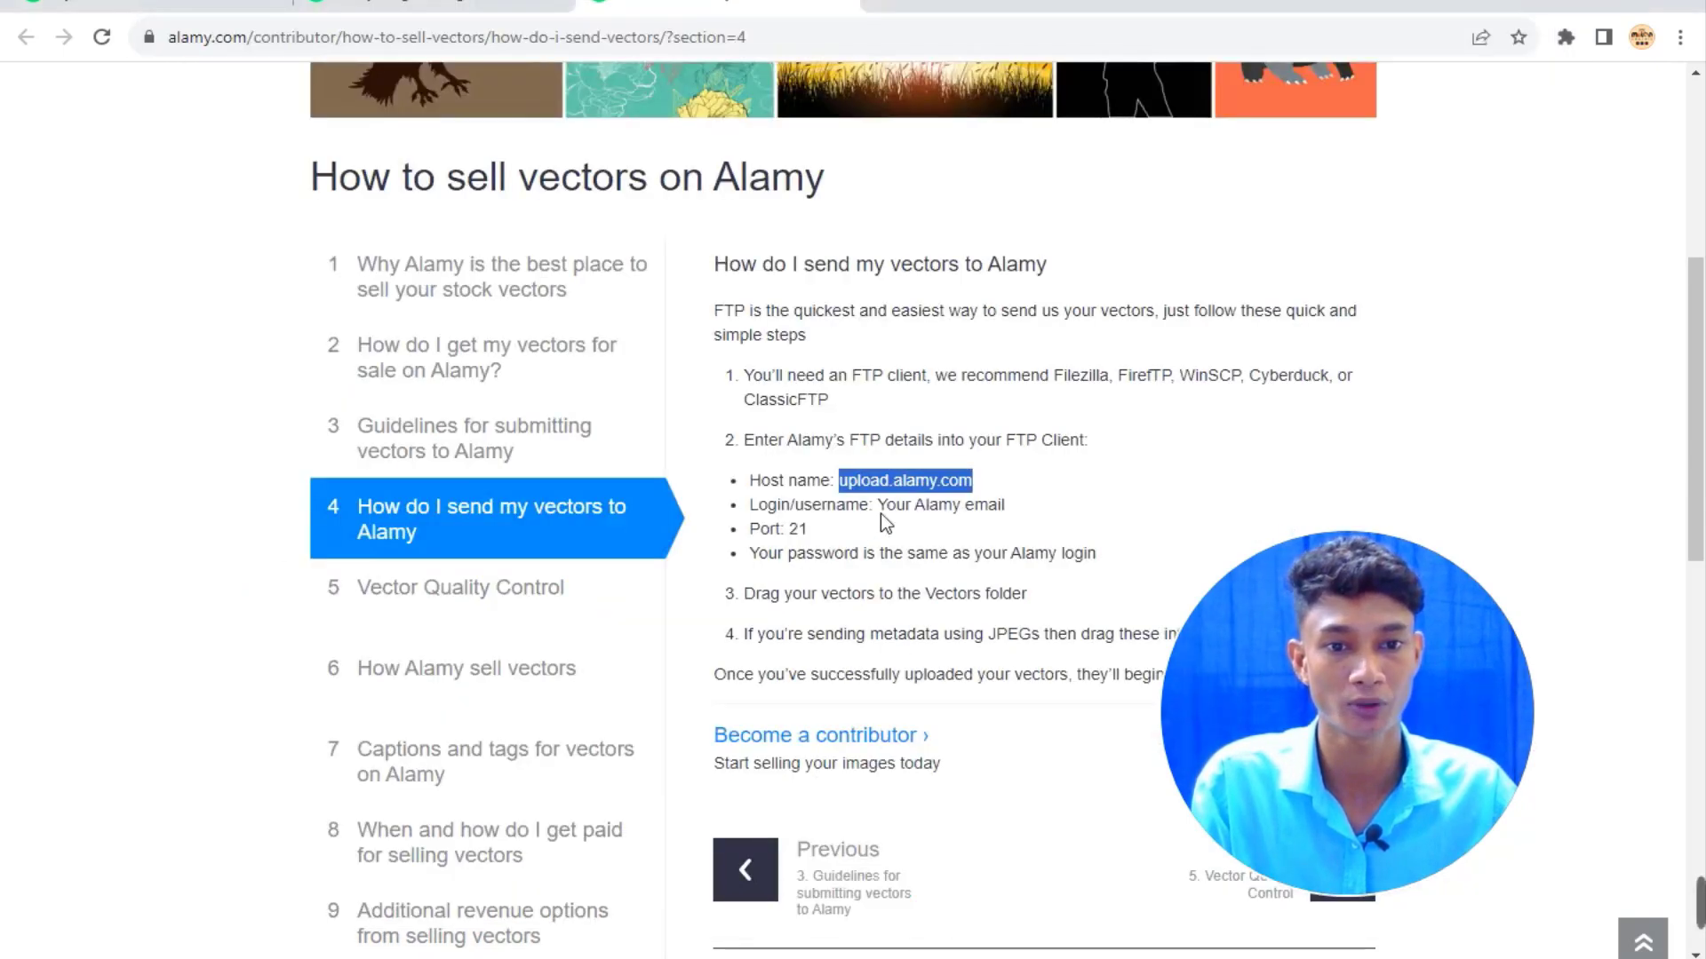
Highlight the guide's login-is-email and port 21 lines, then minimise the browser.
{"action": "left_click_drag", "start_coordinate": [906, 506], "coordinate": [1013, 518]}
{"action": "left_click", "coordinate": [1029, 513]}
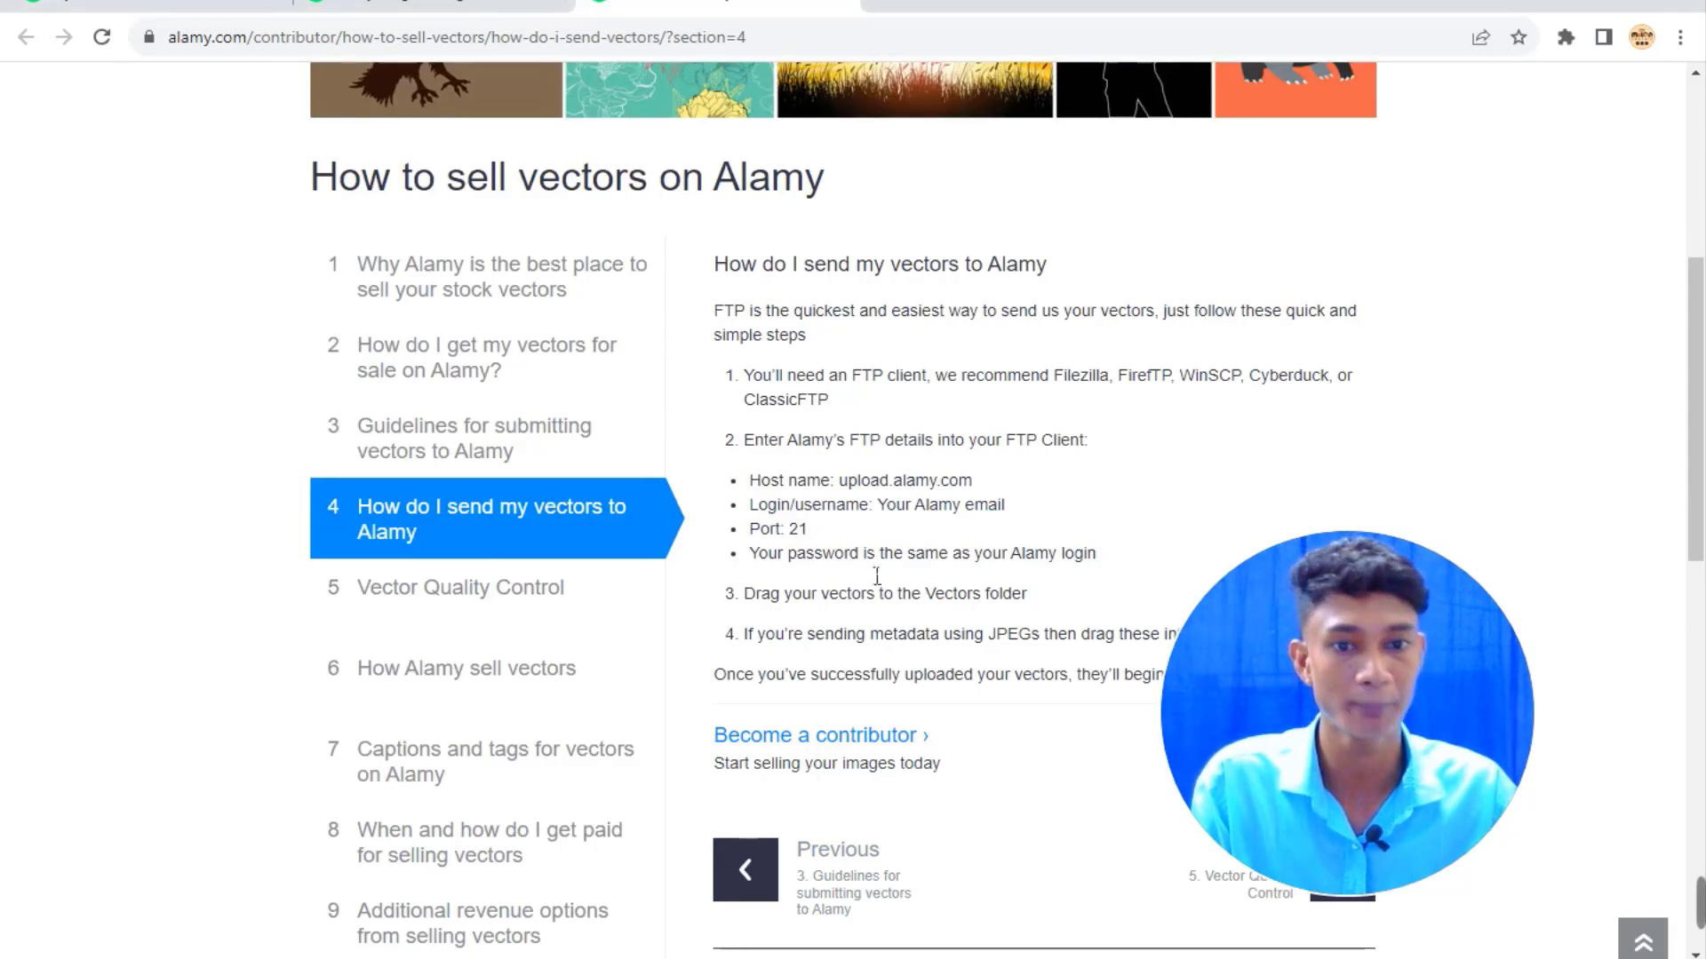
{"action": "left_click_drag", "start_coordinate": [776, 537], "coordinate": [815, 539]}
{"action": "left_click", "coordinate": [884, 528]}
{"action": "left_click", "coordinate": [948, 957]}
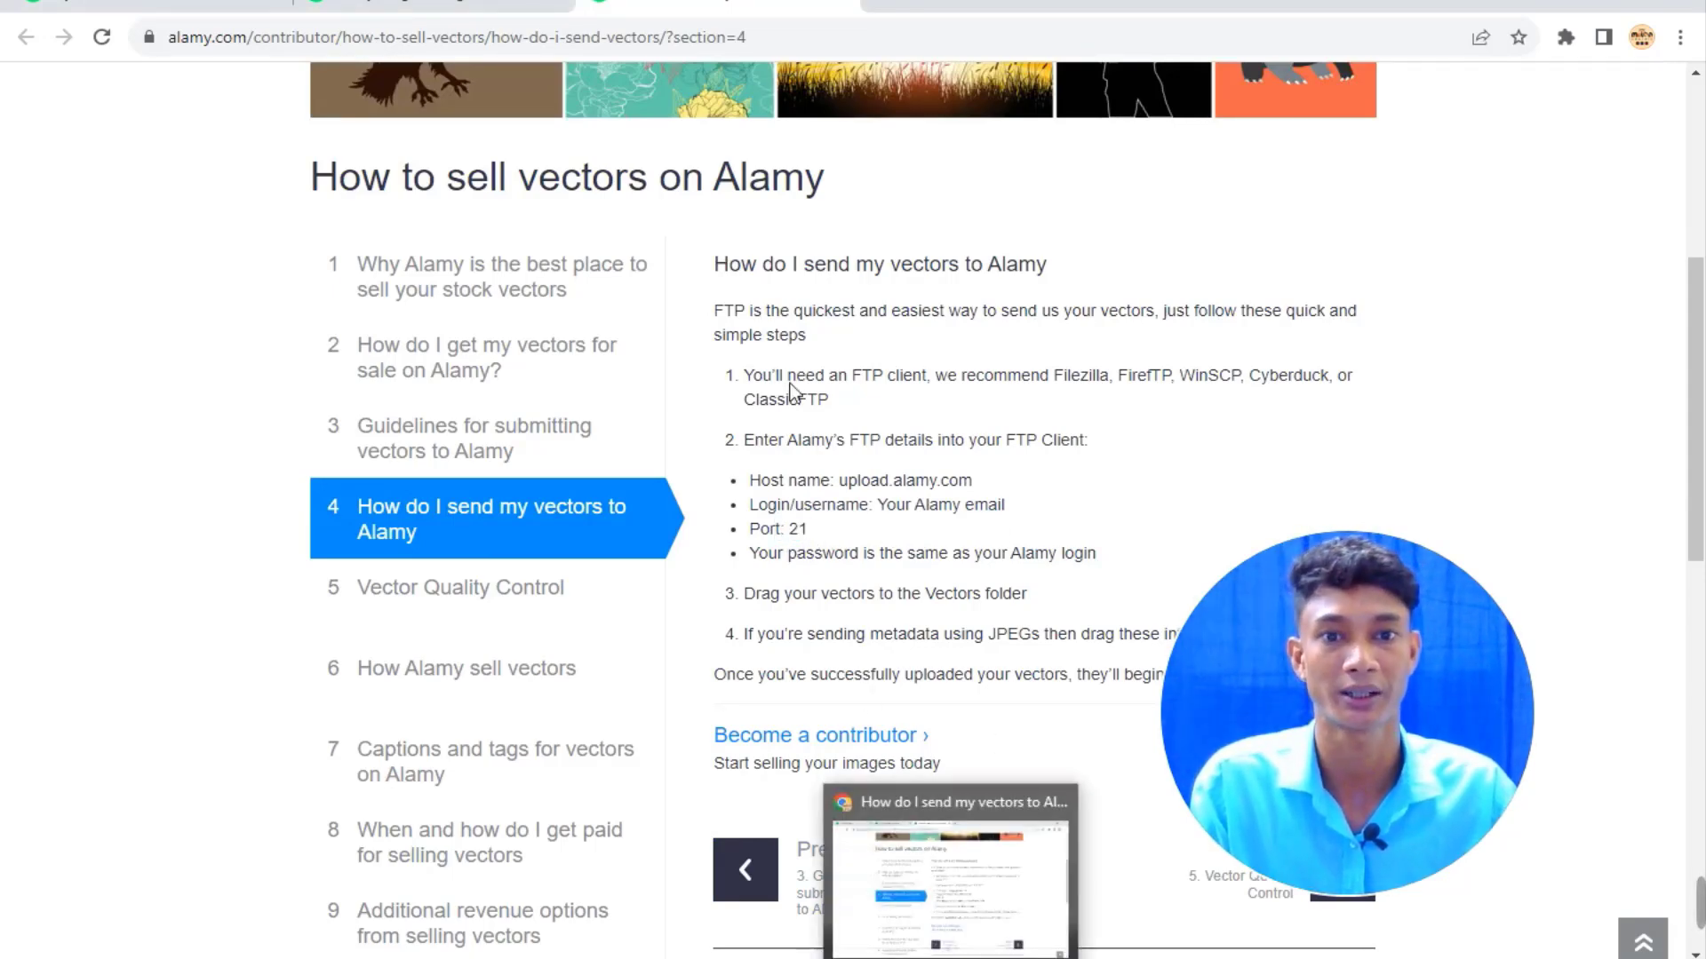
Enter port 21 and quick-connect FileZilla to upload.alamy.com.
{"action": "type", "text": "21"}
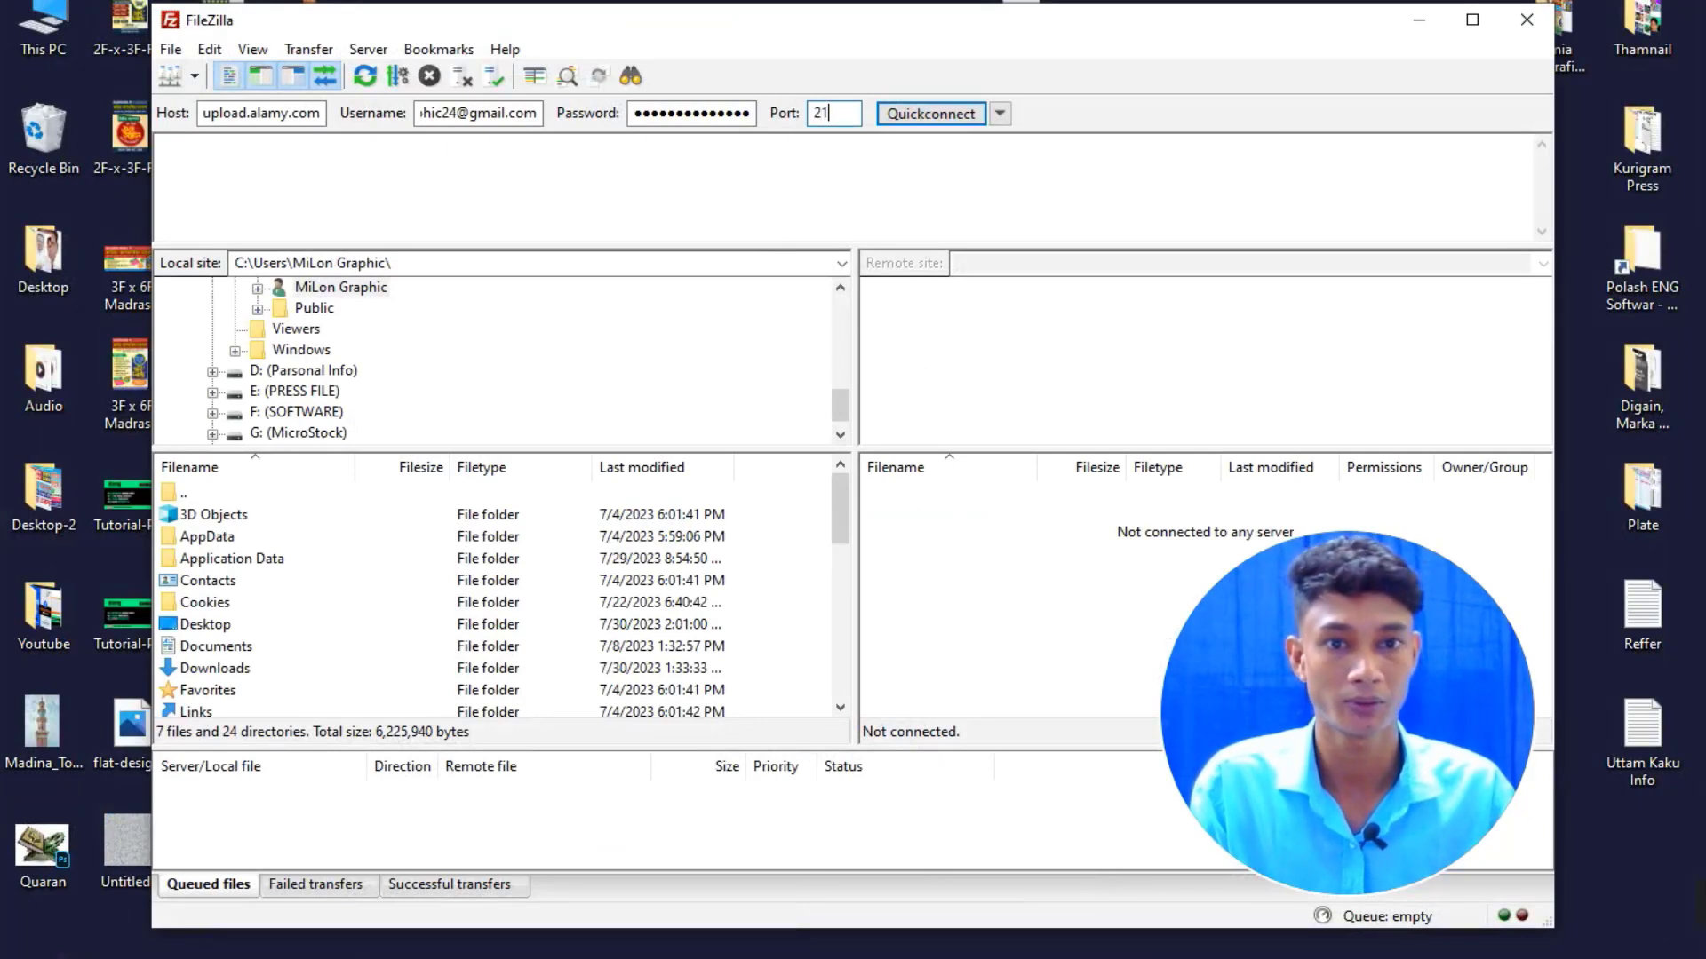
{"action": "left_click_drag", "start_coordinate": [842, 17], "coordinate": [775, 19]}
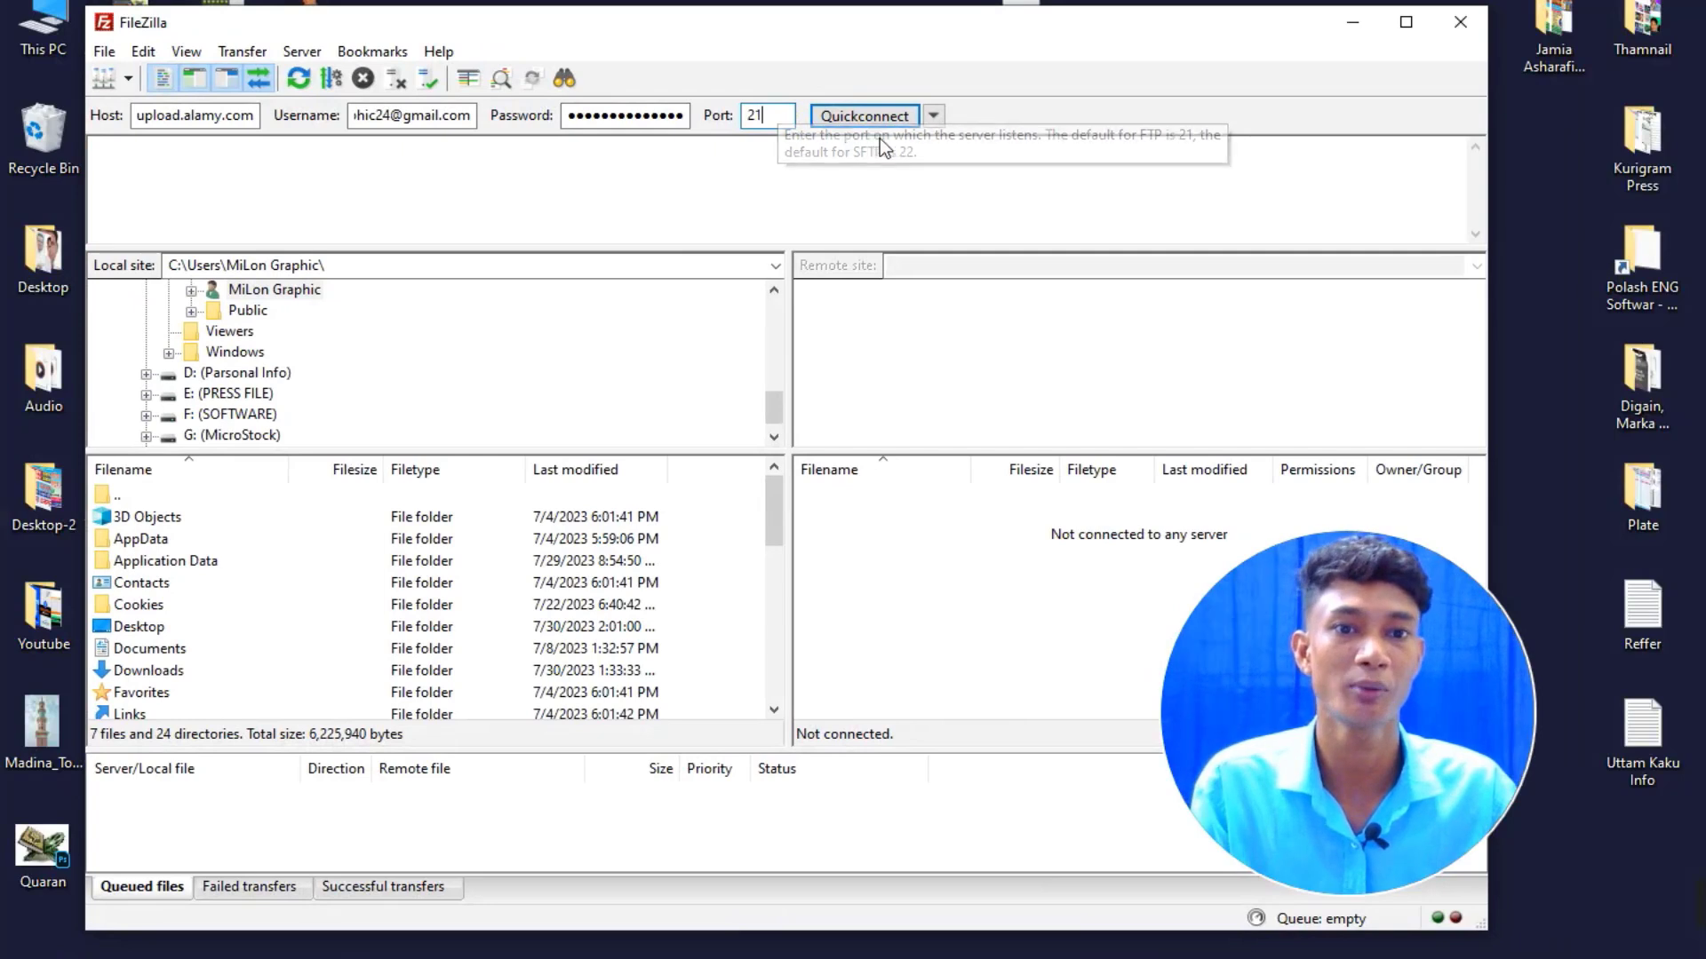
{"action": "left_click", "coordinate": [934, 117]}
{"action": "left_click", "coordinate": [846, 46]}
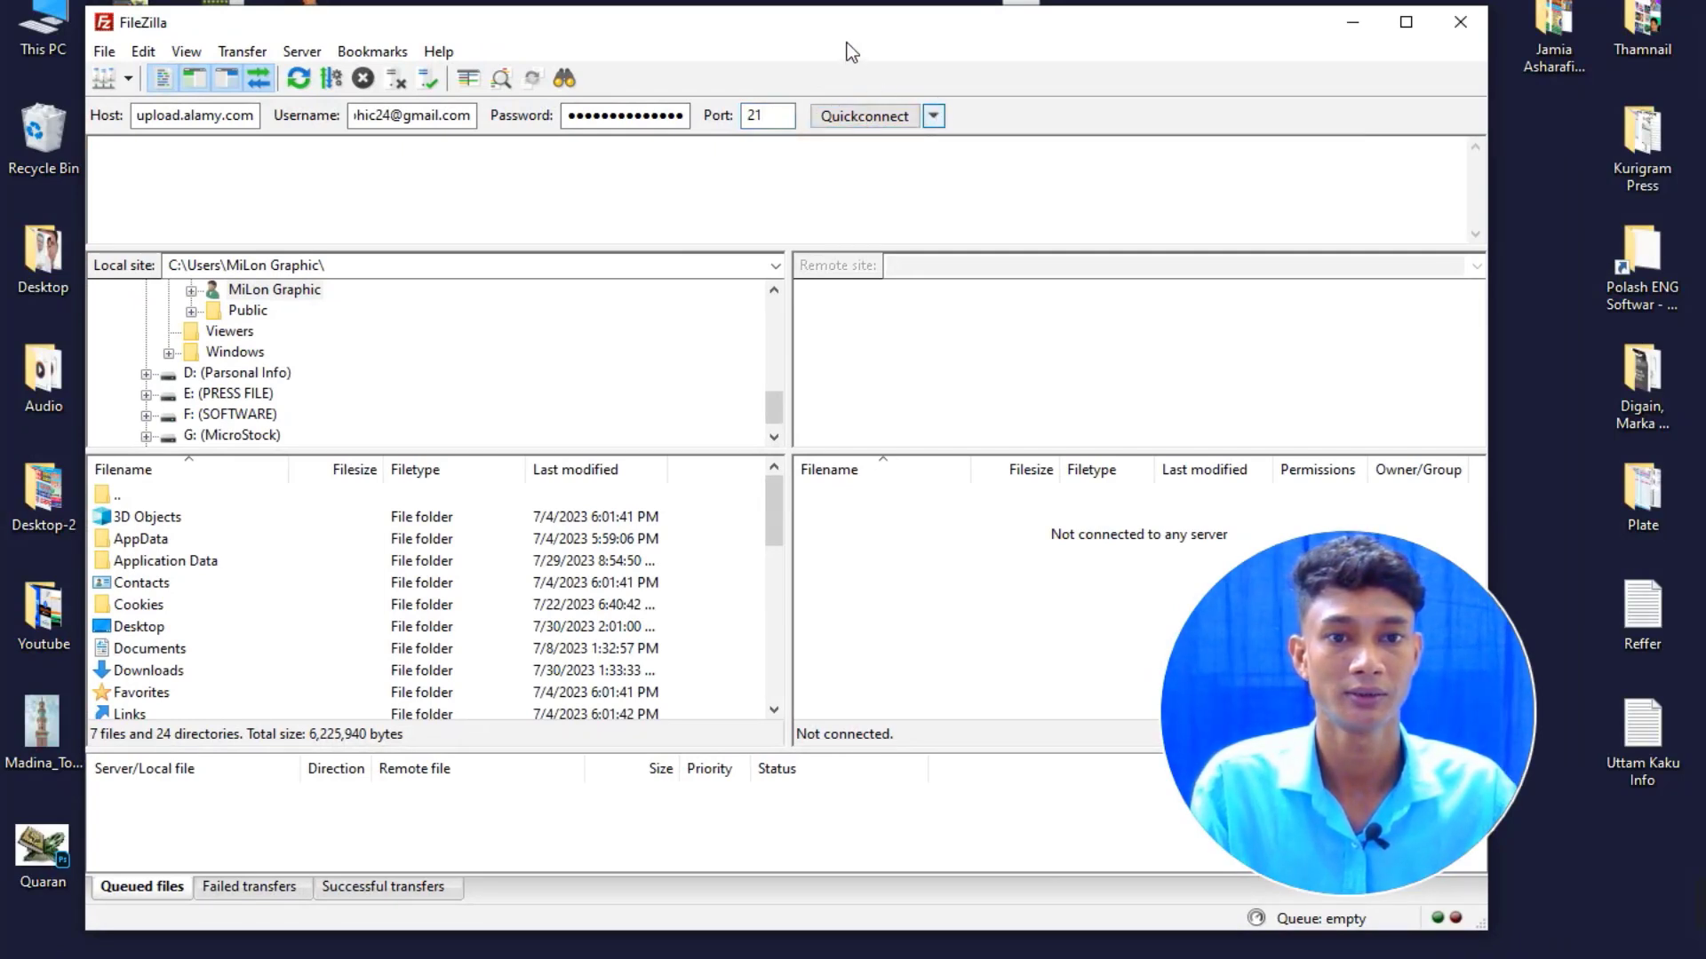
{"action": "left_click", "coordinate": [860, 117]}
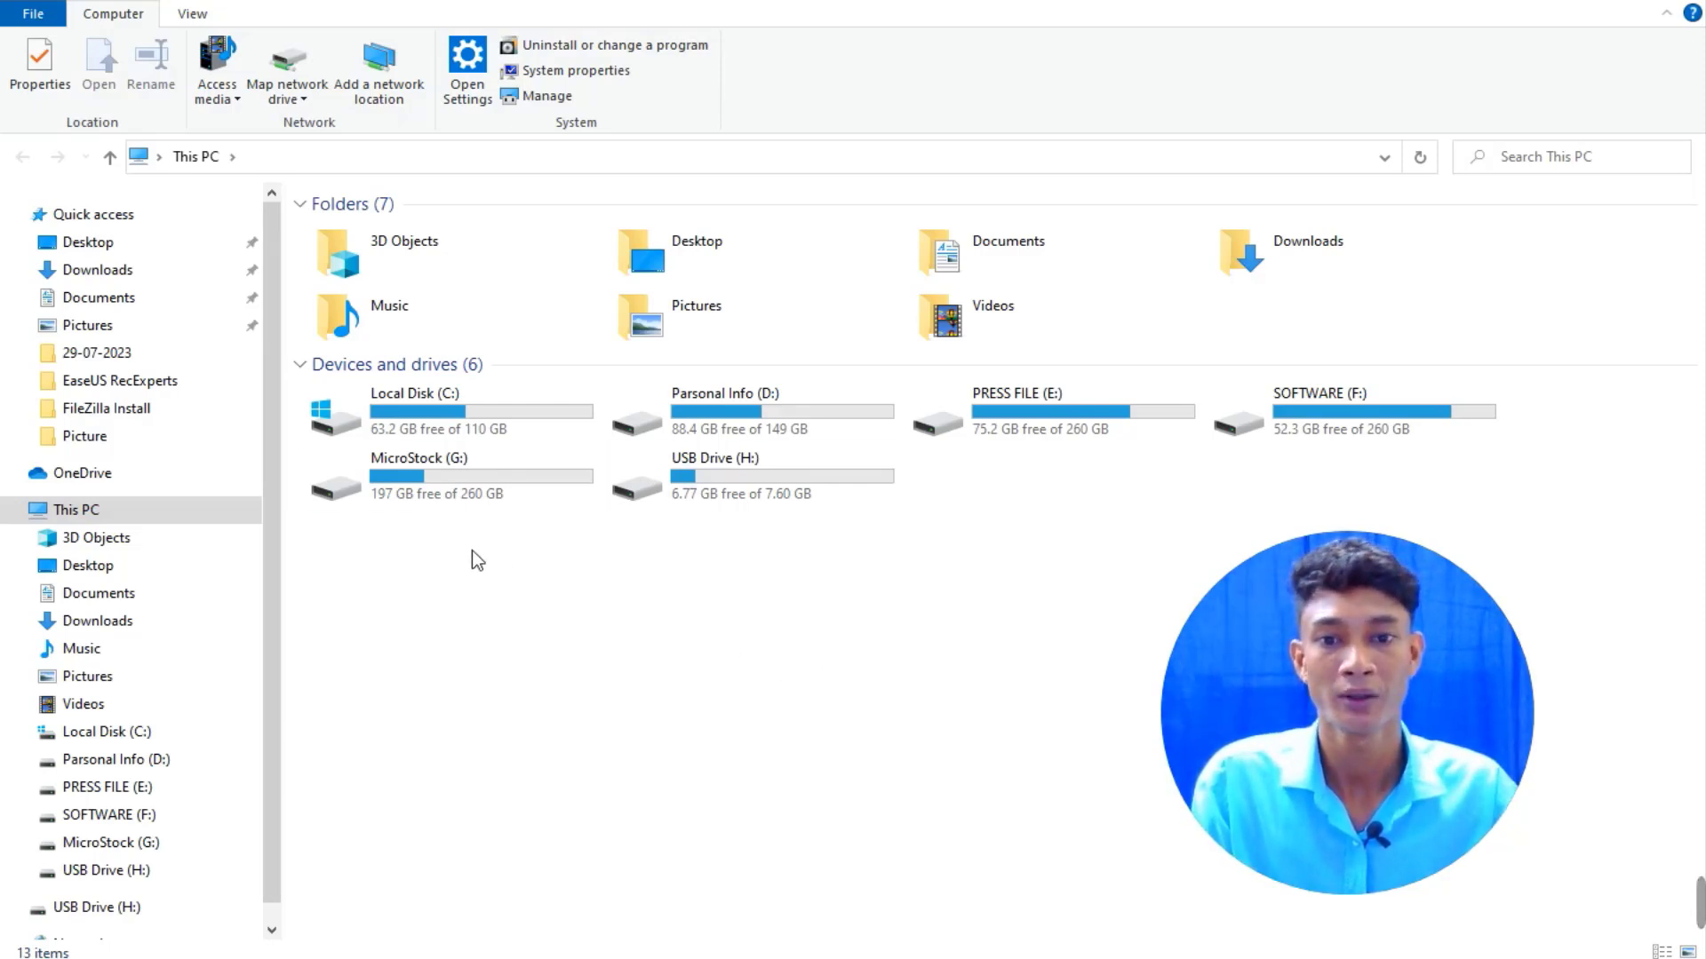
Navigate to MicroStock (G:)\MiLon Graphic\Freepik\Flyer\Approved, after briefly opening the Shutterstock folder.
{"action": "double_click", "coordinate": [476, 506]}
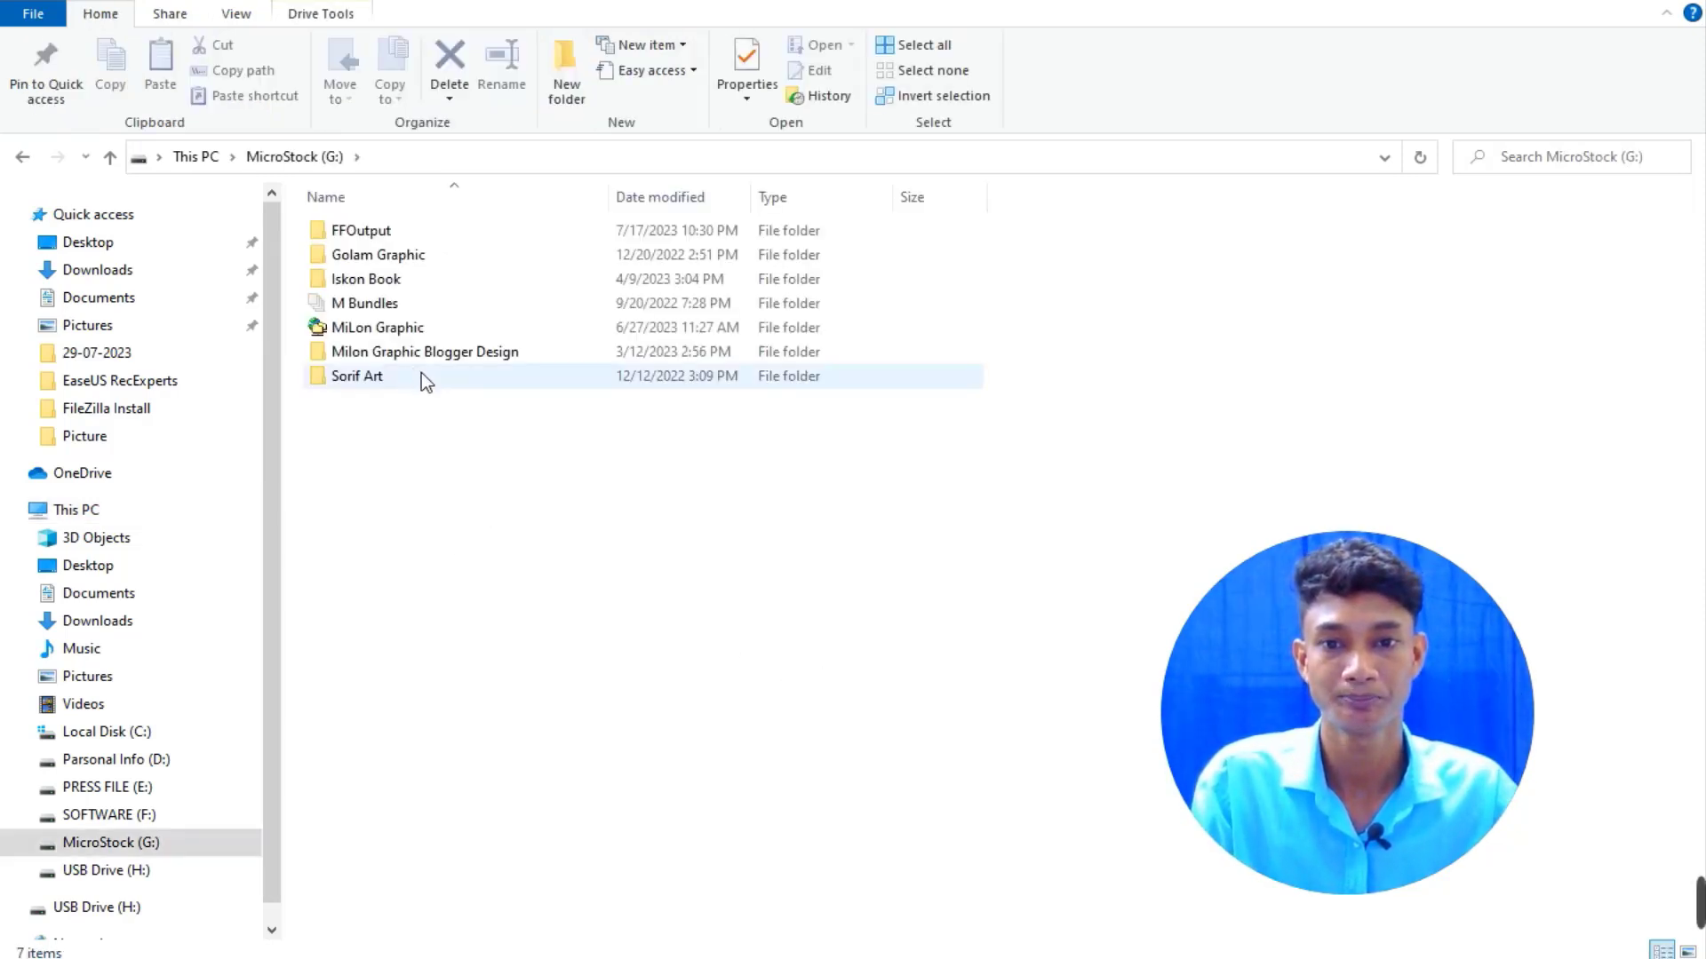
{"action": "double_click", "coordinate": [413, 329]}
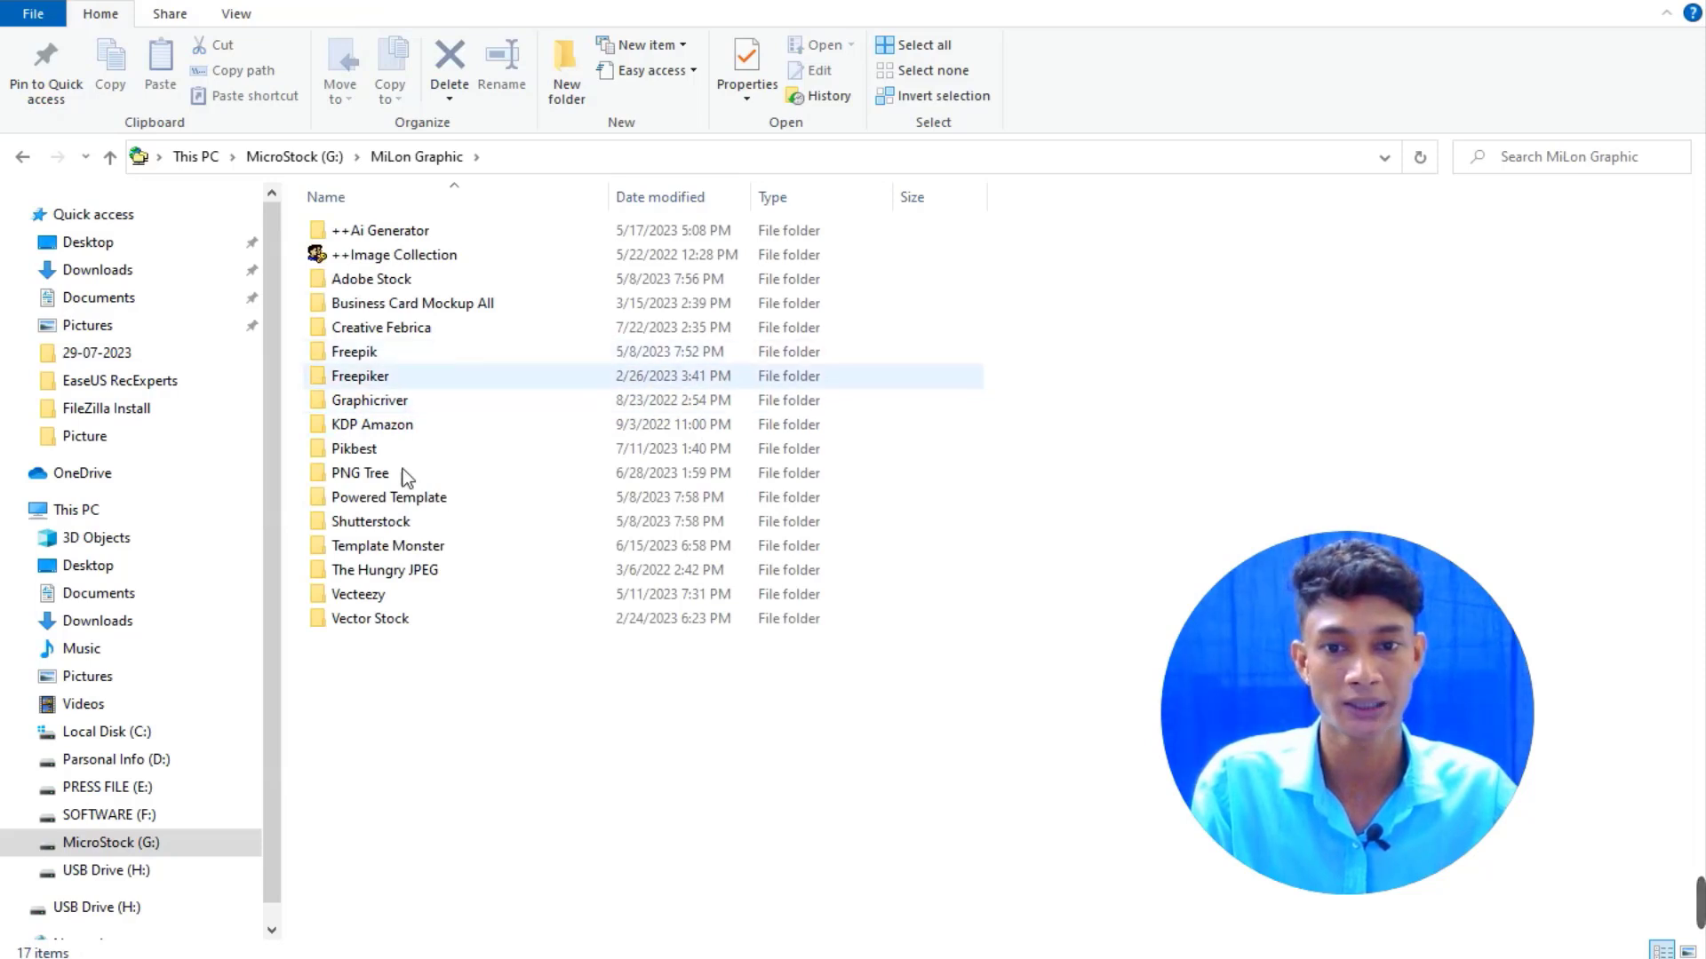
{"action": "left_click", "coordinate": [427, 524]}
{"action": "double_click", "coordinate": [425, 524]}
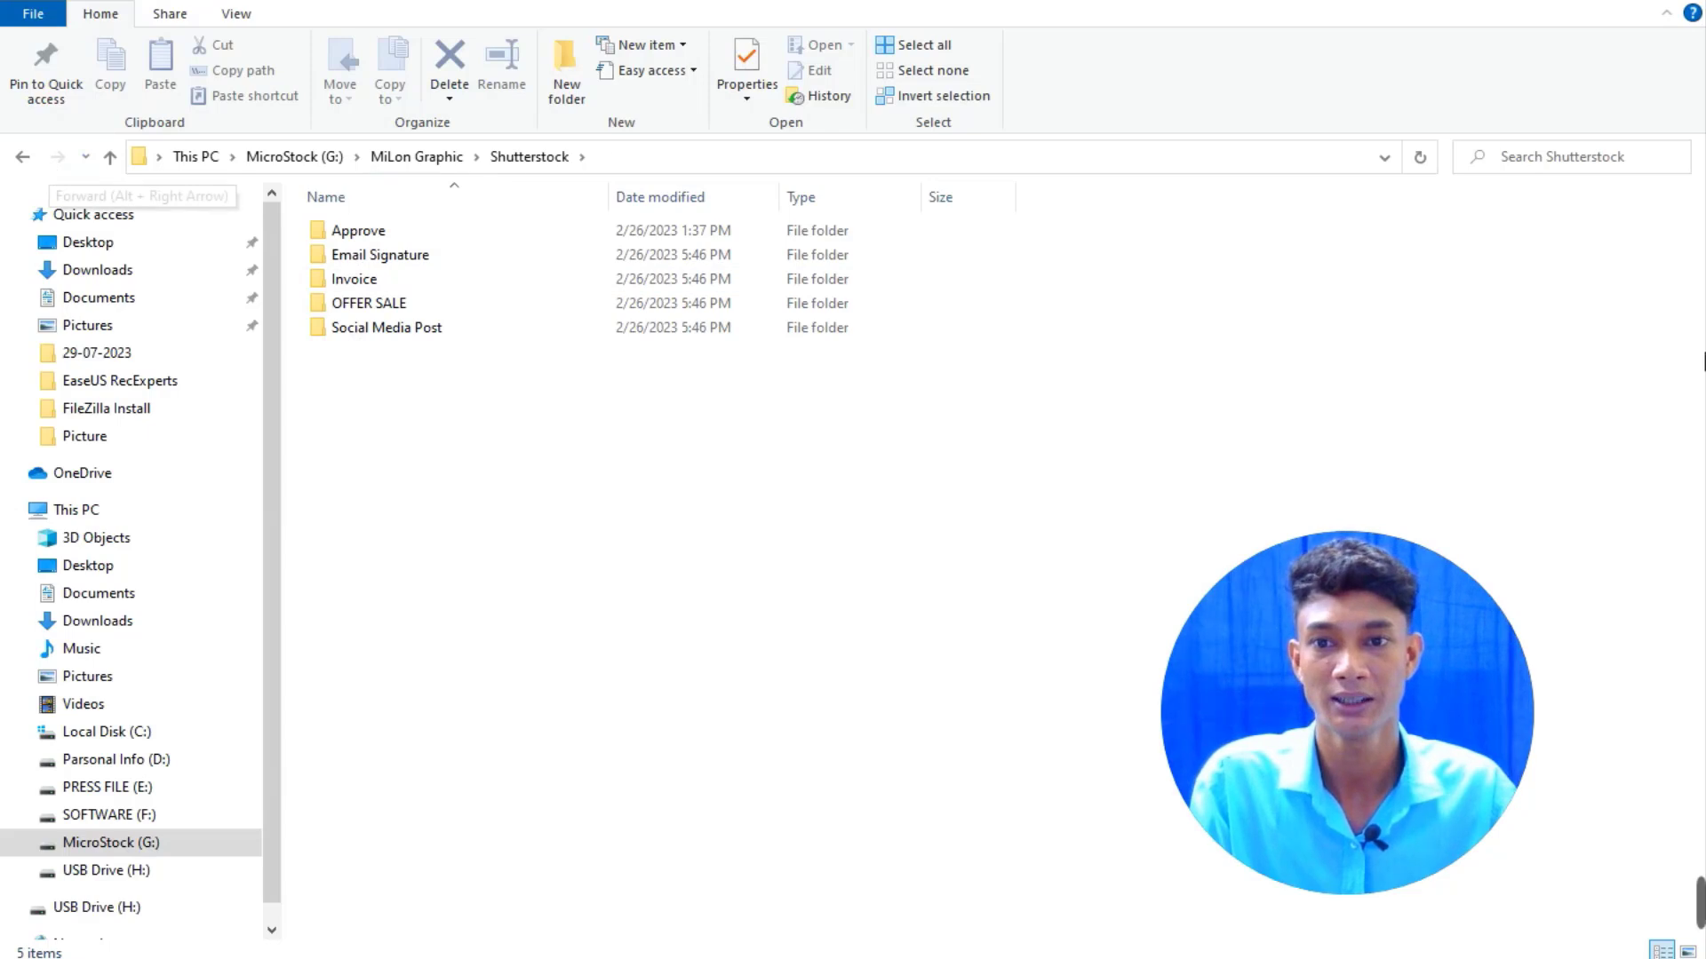
{"action": "left_click", "coordinate": [24, 160]}
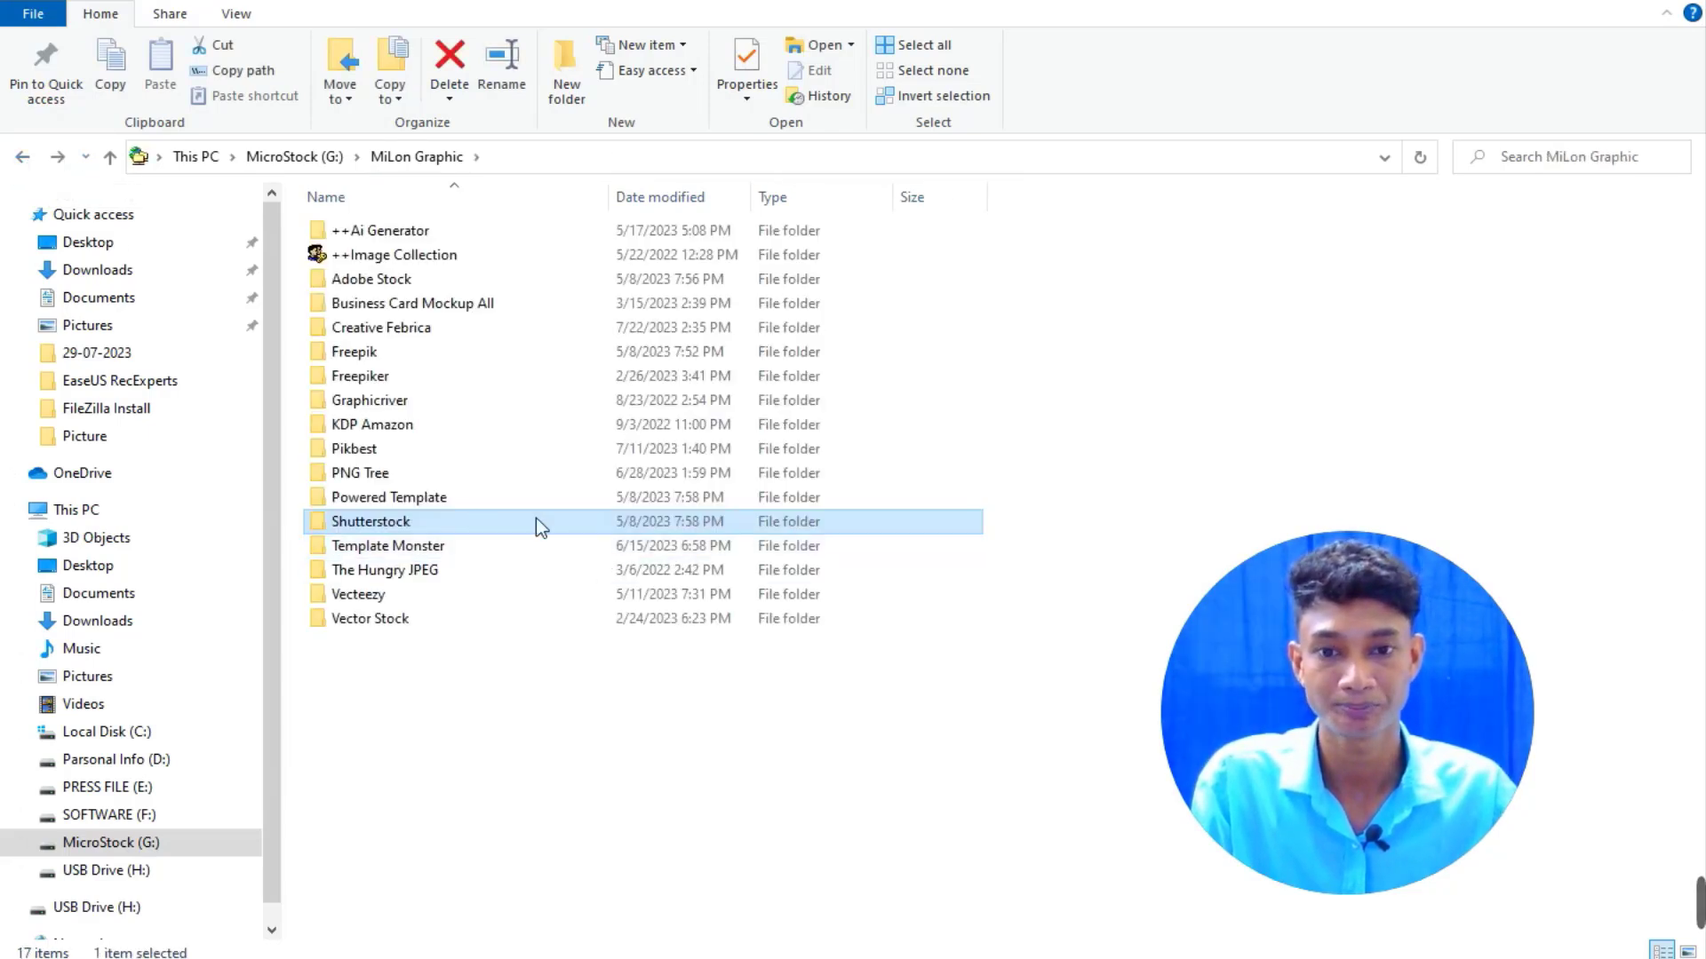
{"action": "double_click", "coordinate": [401, 353]}
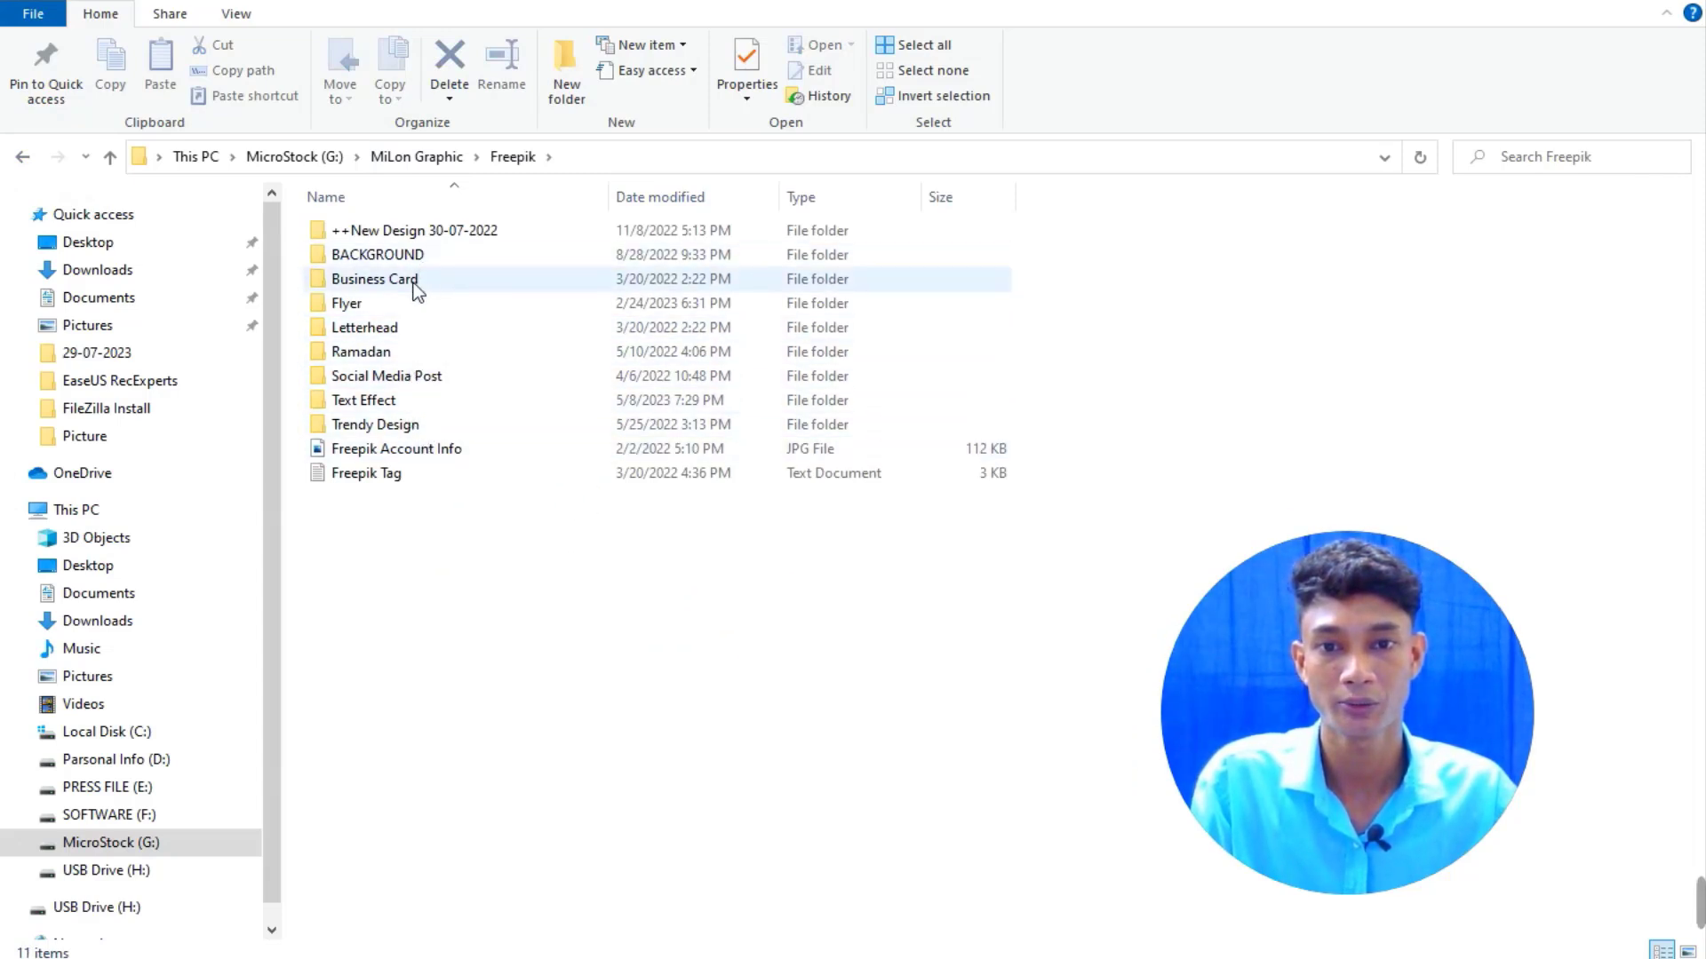
{"action": "left_click", "coordinate": [425, 309]}
{"action": "double_click", "coordinate": [424, 308]}
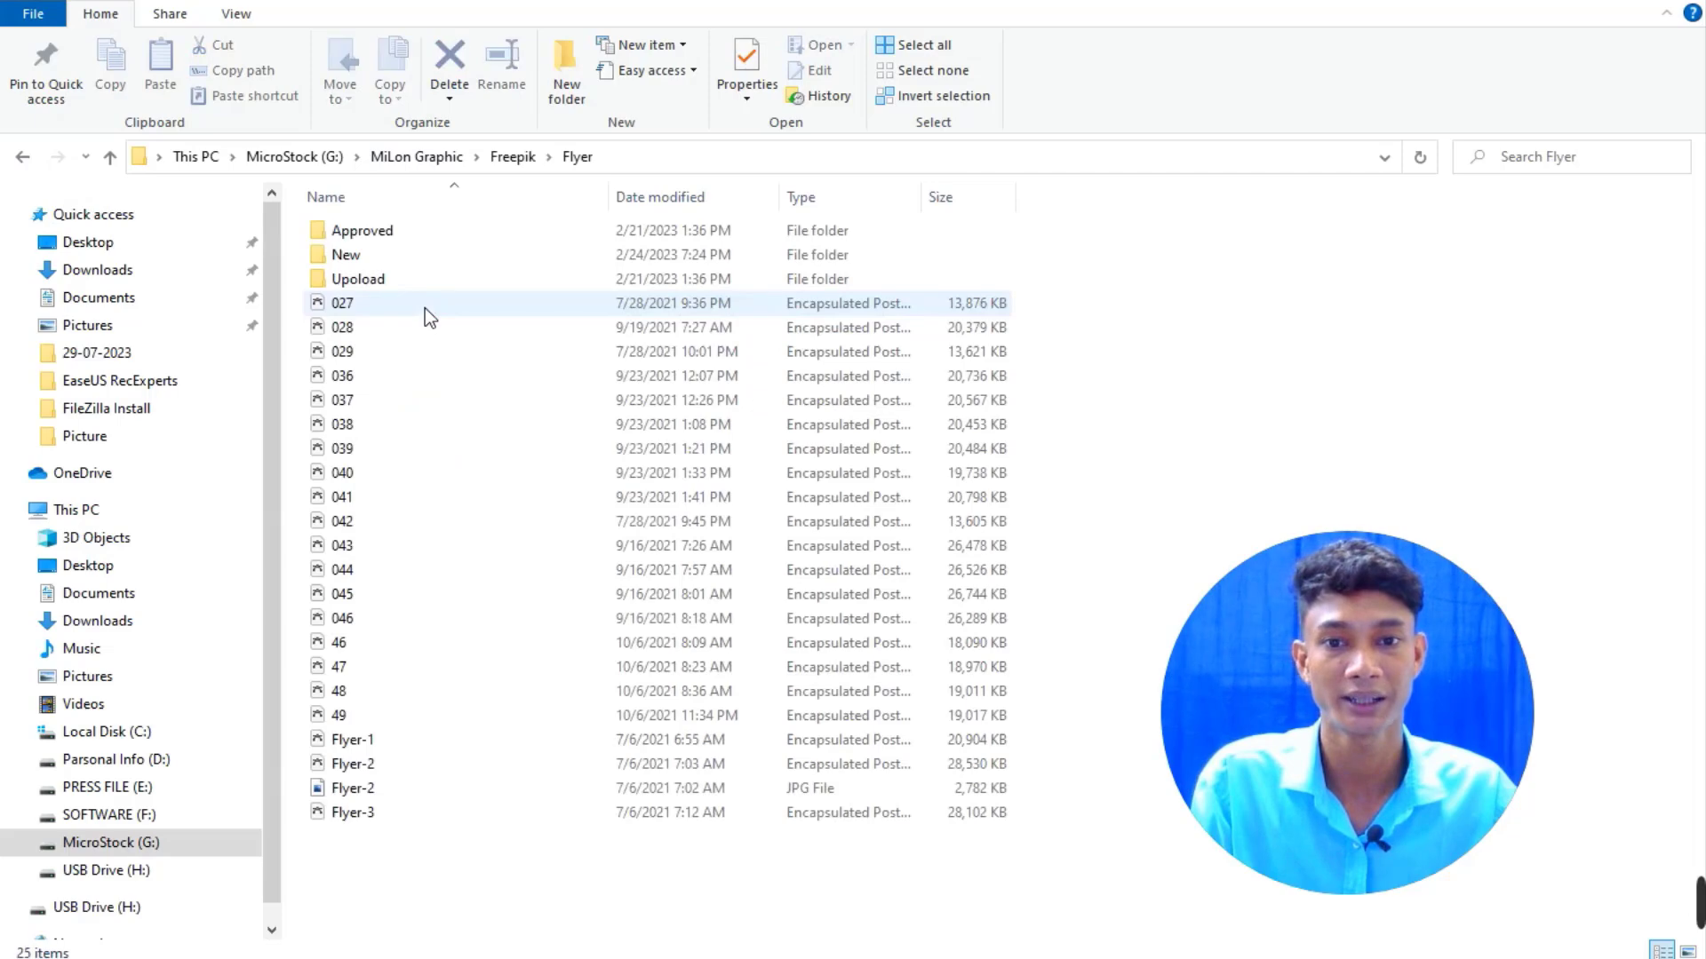
{"action": "double_click", "coordinate": [396, 233]}
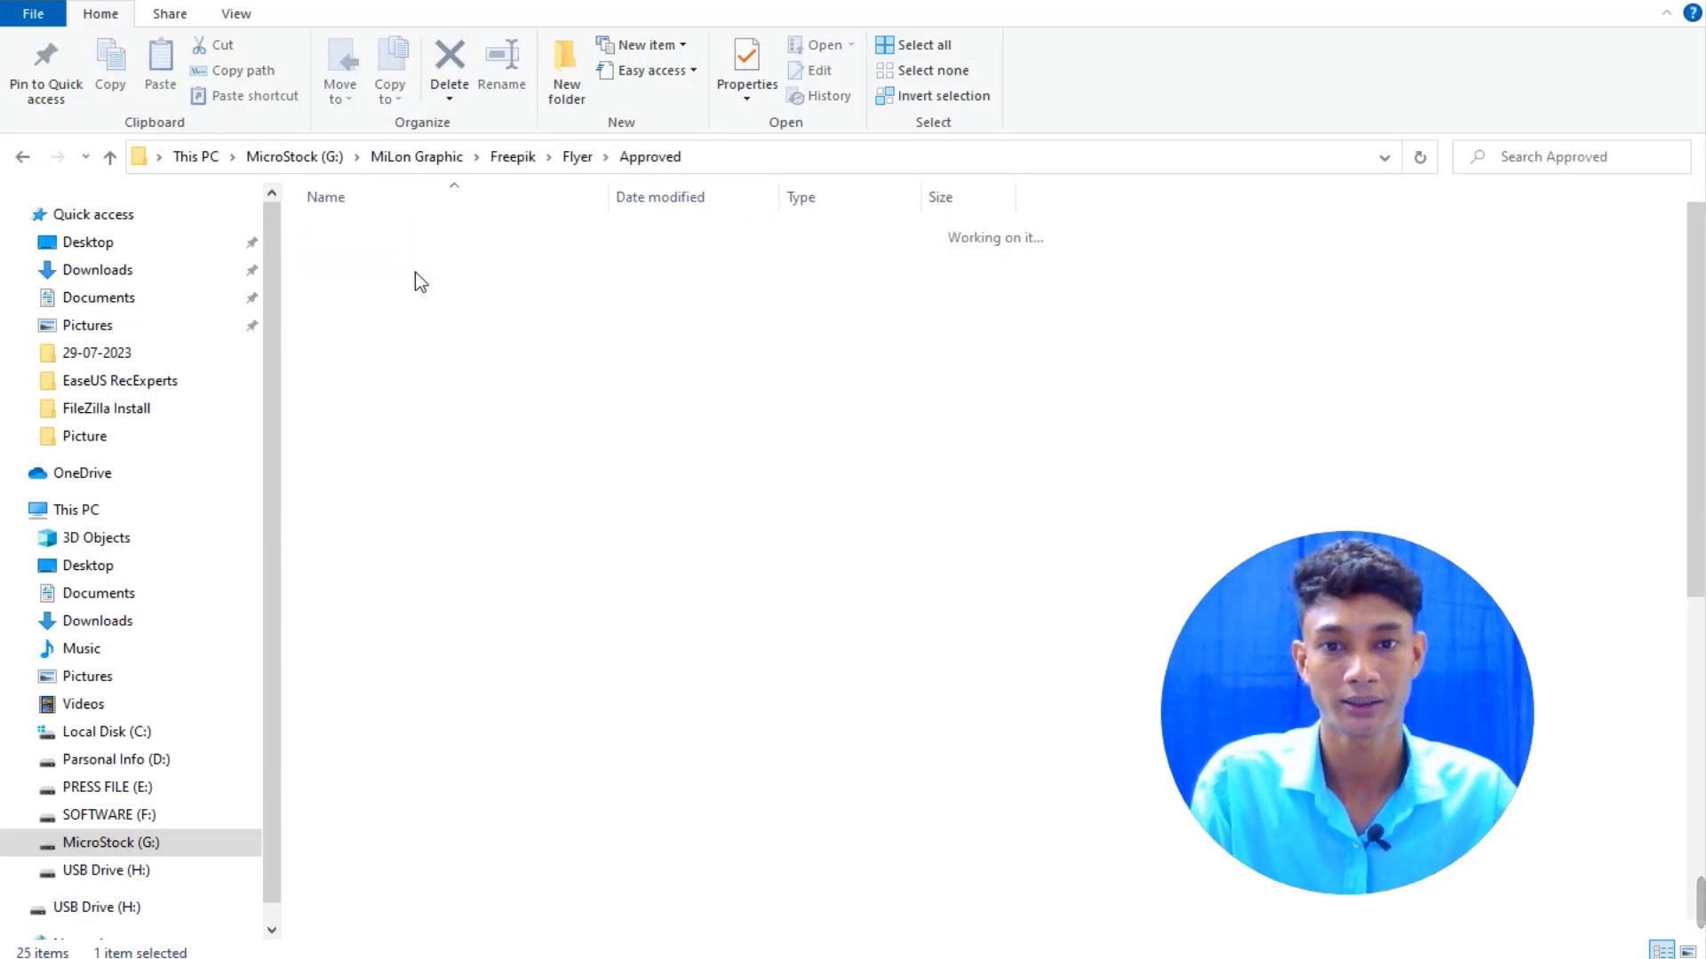
Show the Approved files as large icons and select the 01 flyer.
{"action": "left_click", "coordinate": [236, 14]}
{"action": "left_click", "coordinate": [397, 46]}
{"action": "left_click", "coordinate": [508, 263]}
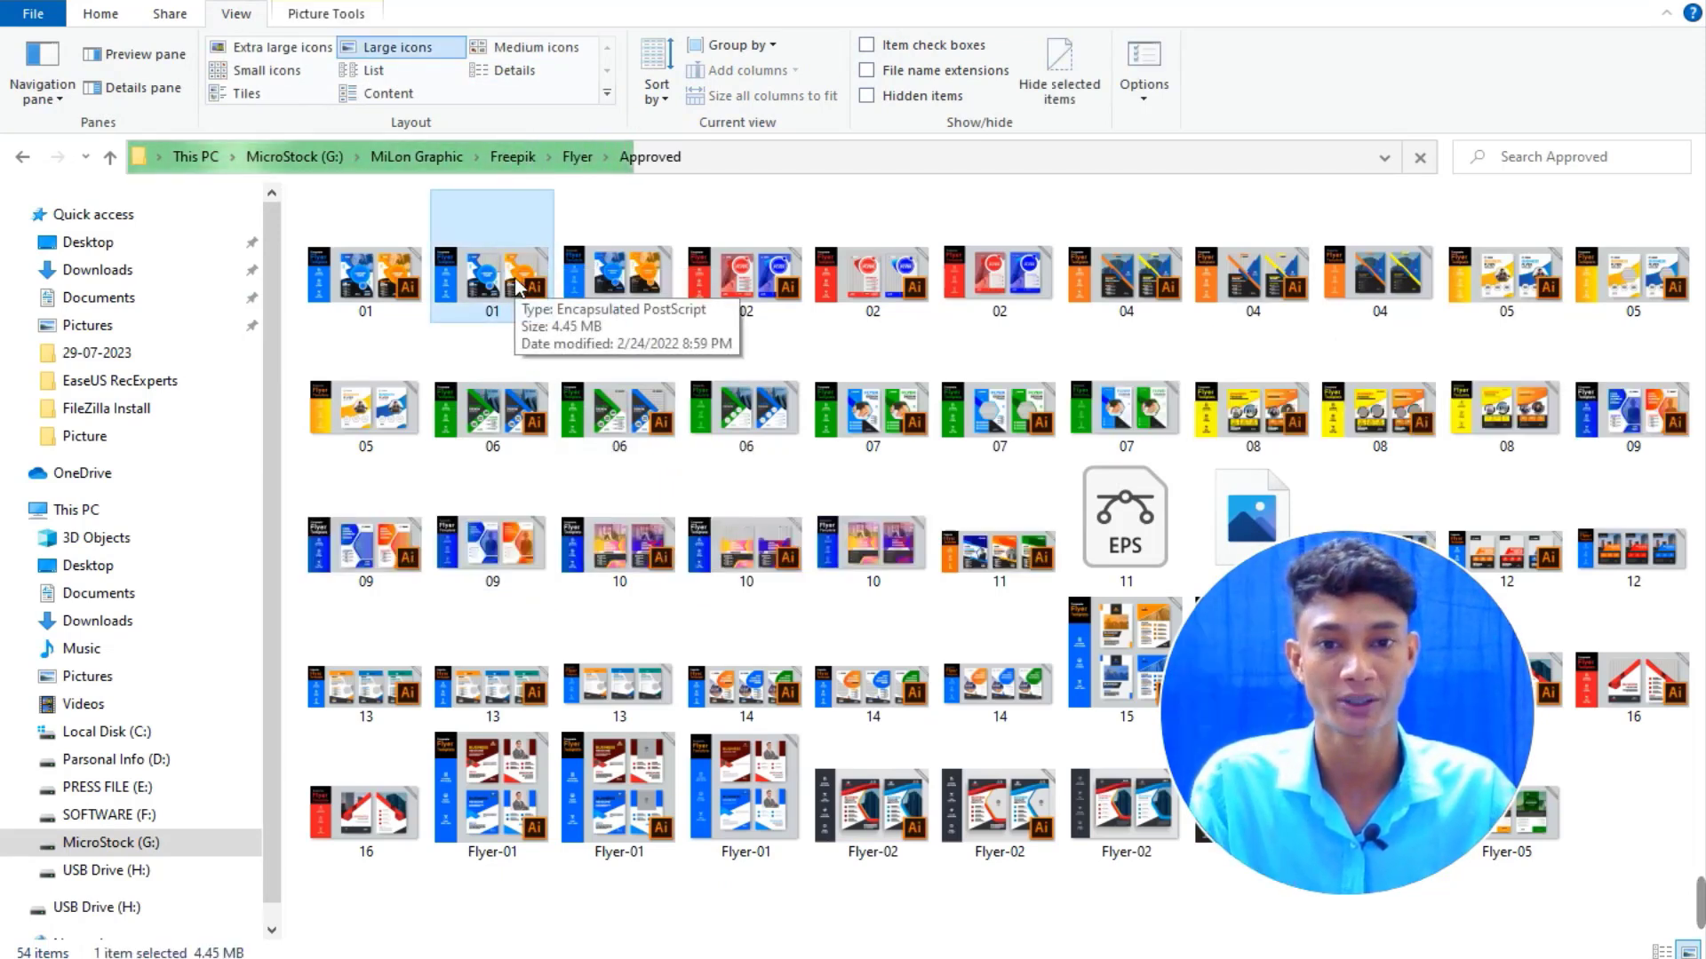
Copy the 01 flyer into the desktop Alamy folder and view it as large icons.
{"action": "right_click", "coordinate": [522, 282]}
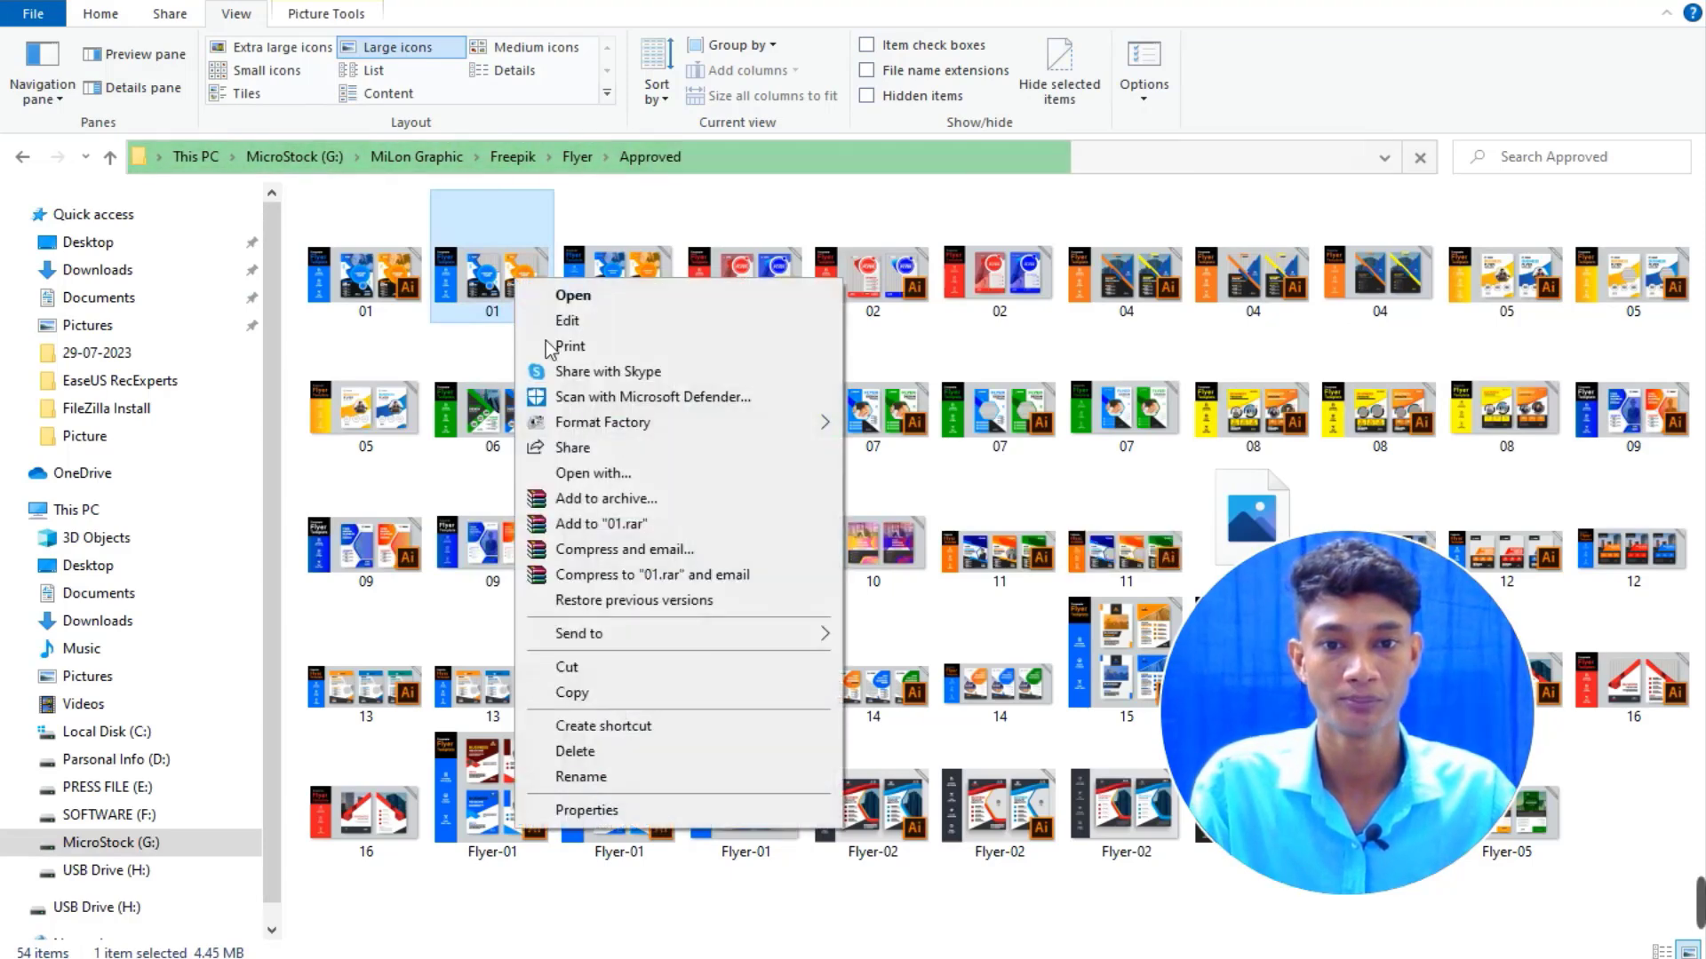
{"action": "left_click", "coordinate": [595, 694]}
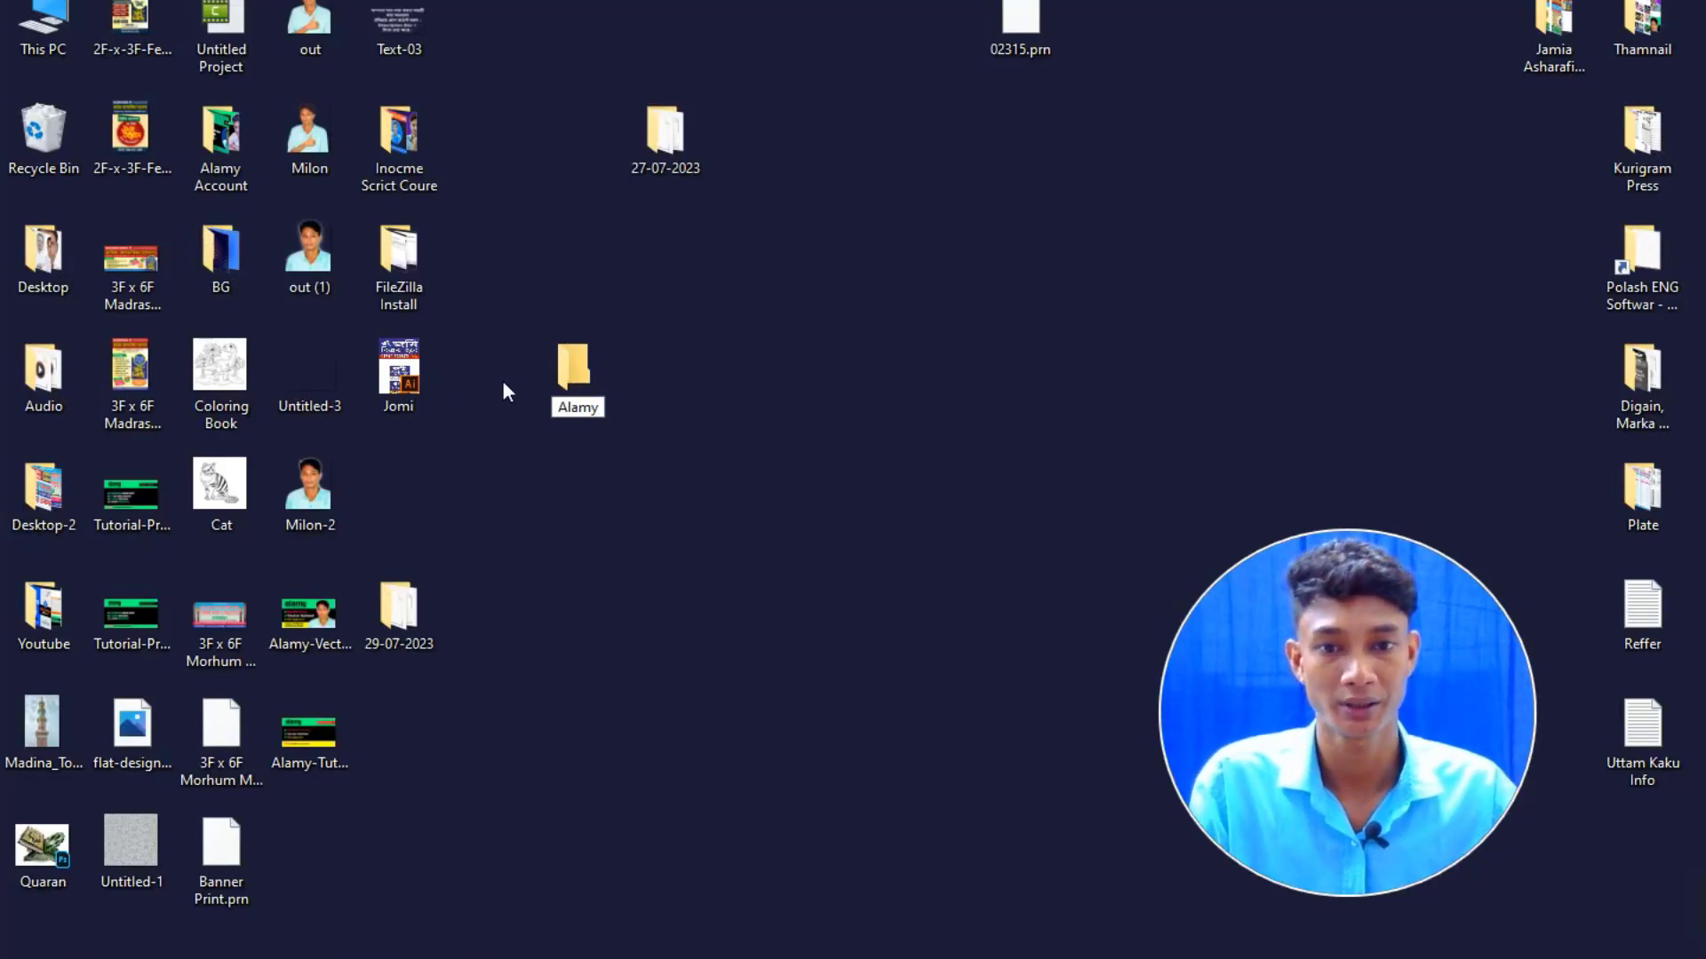
{"action": "double_click", "coordinate": [561, 389]}
{"action": "key", "text": "ctrl+v"}
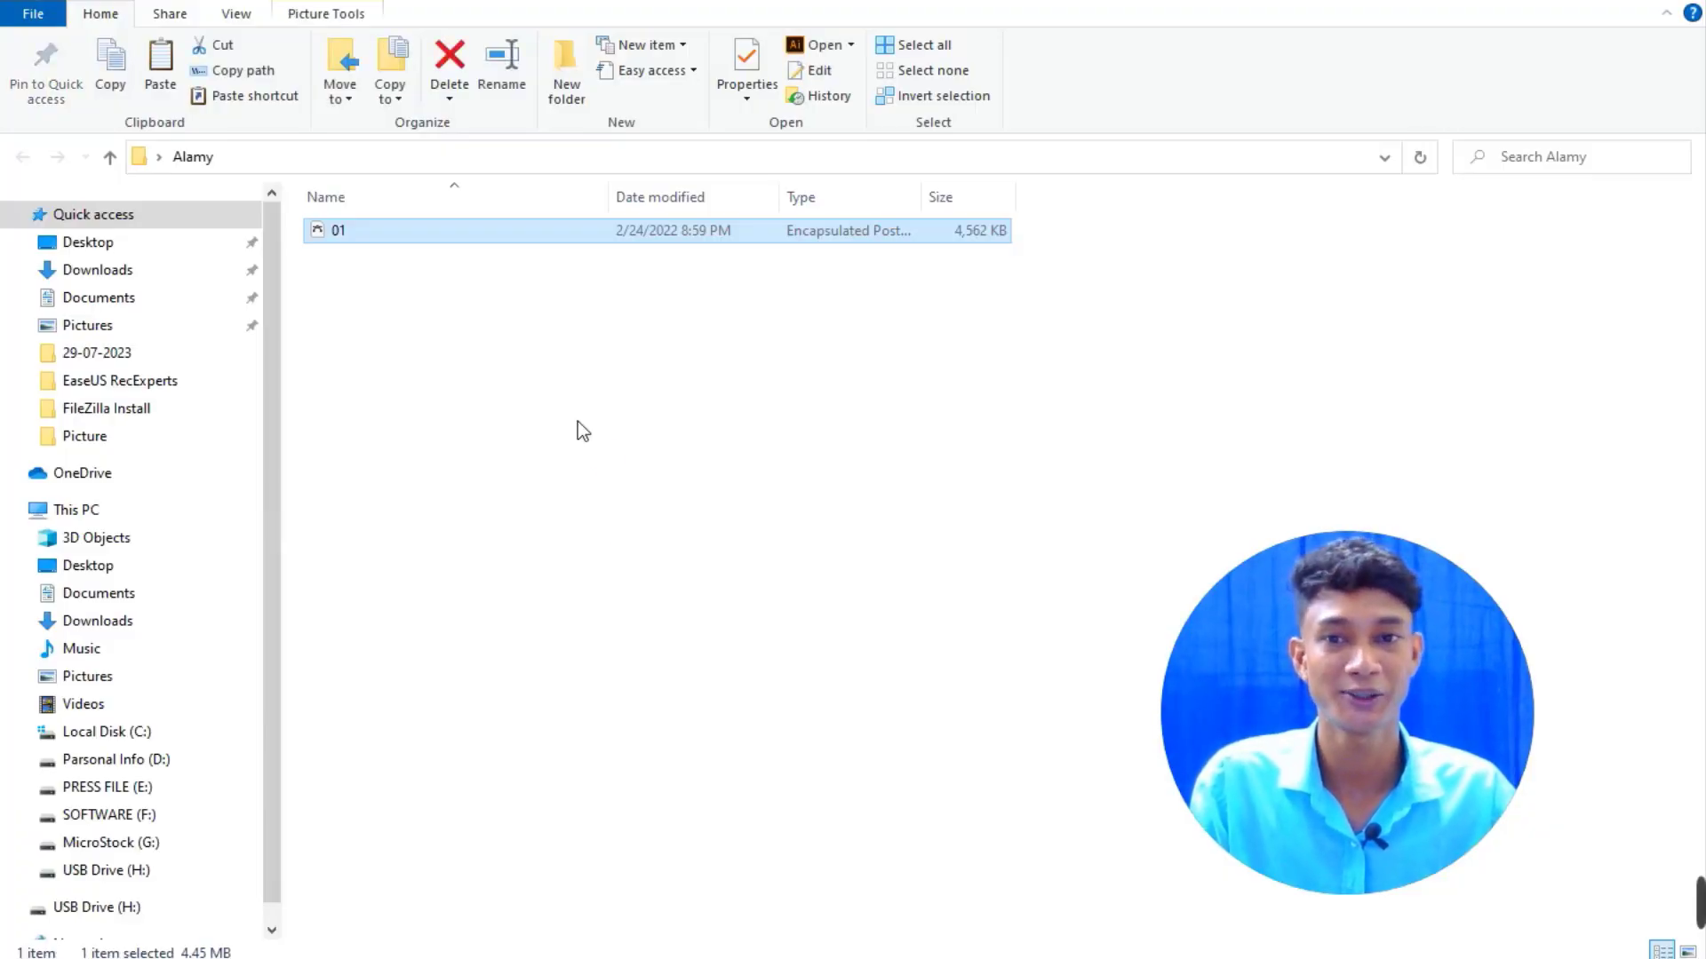
{"action": "left_click", "coordinate": [233, 15]}
{"action": "left_click", "coordinate": [381, 46]}
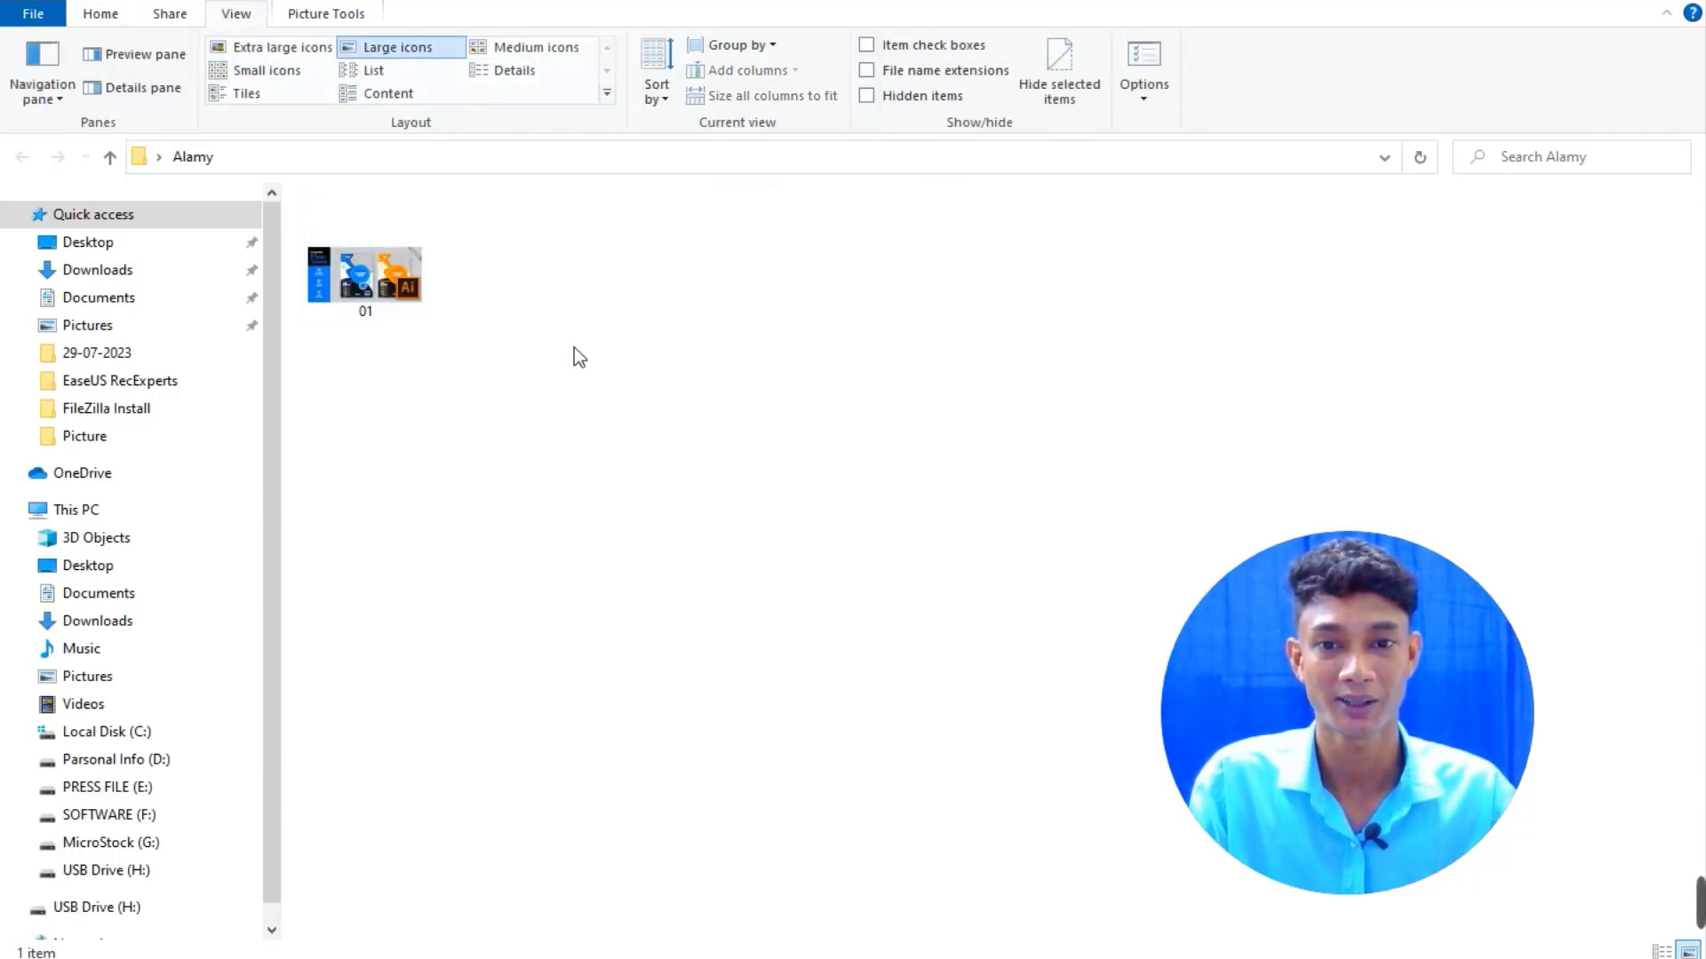
{"action": "key", "text": "F11"}
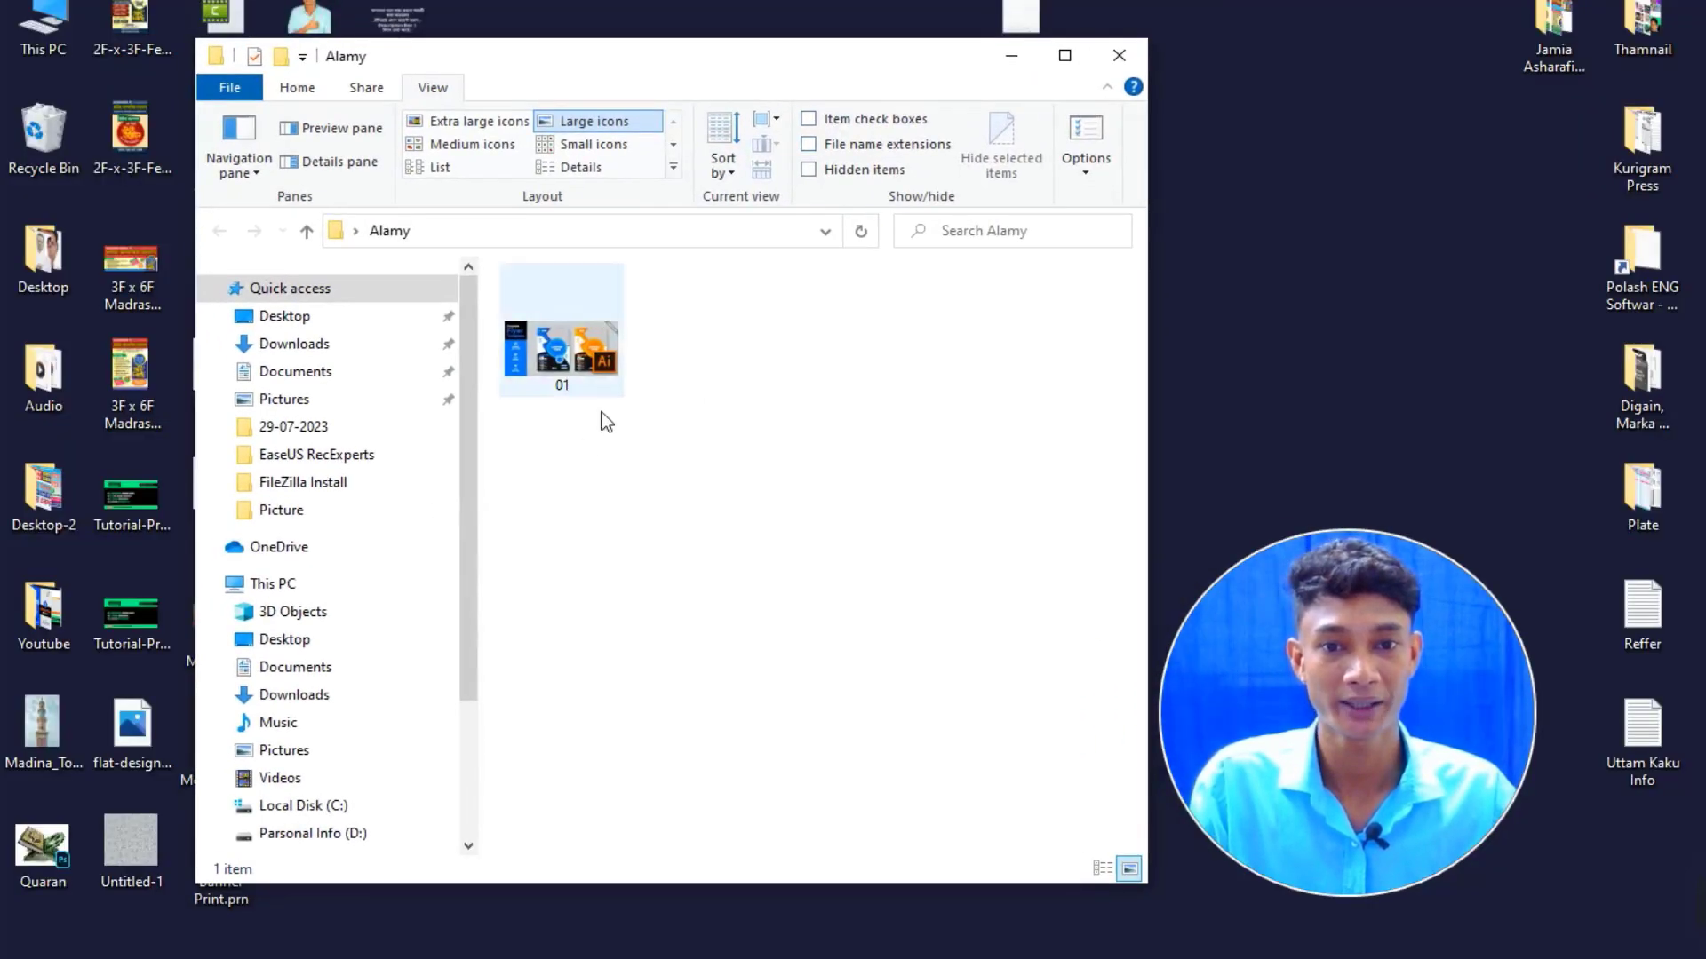
{"action": "double_click", "coordinate": [583, 375]}
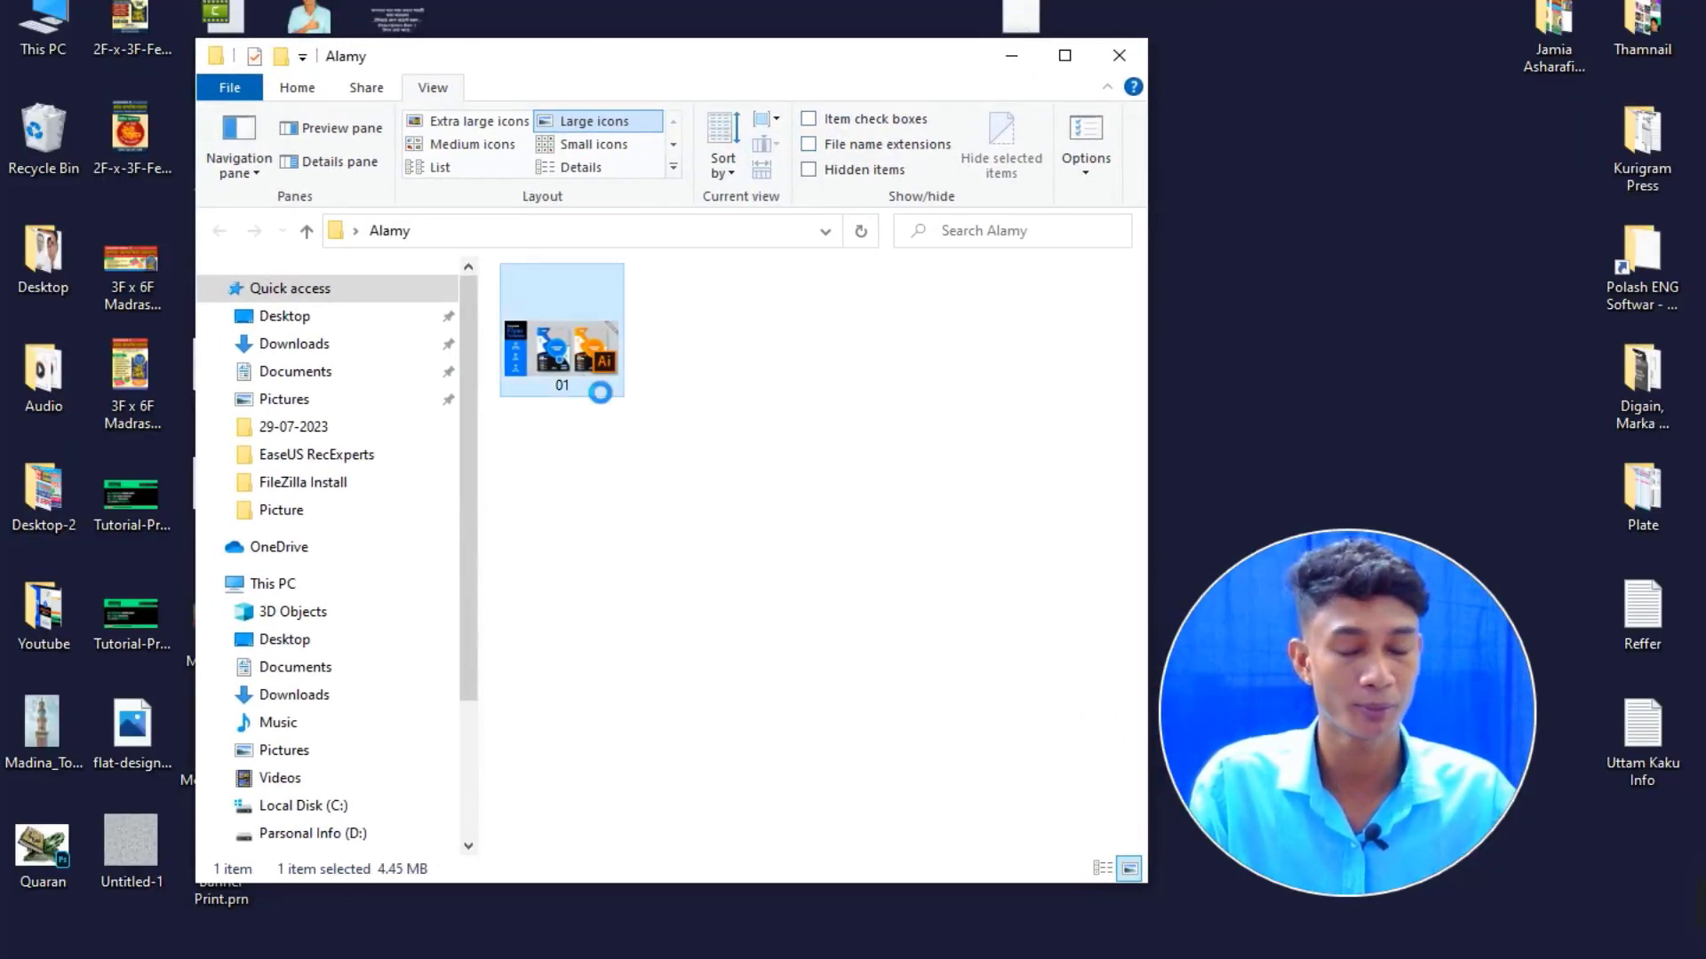
{"action": "right_click", "coordinate": [583, 375]}
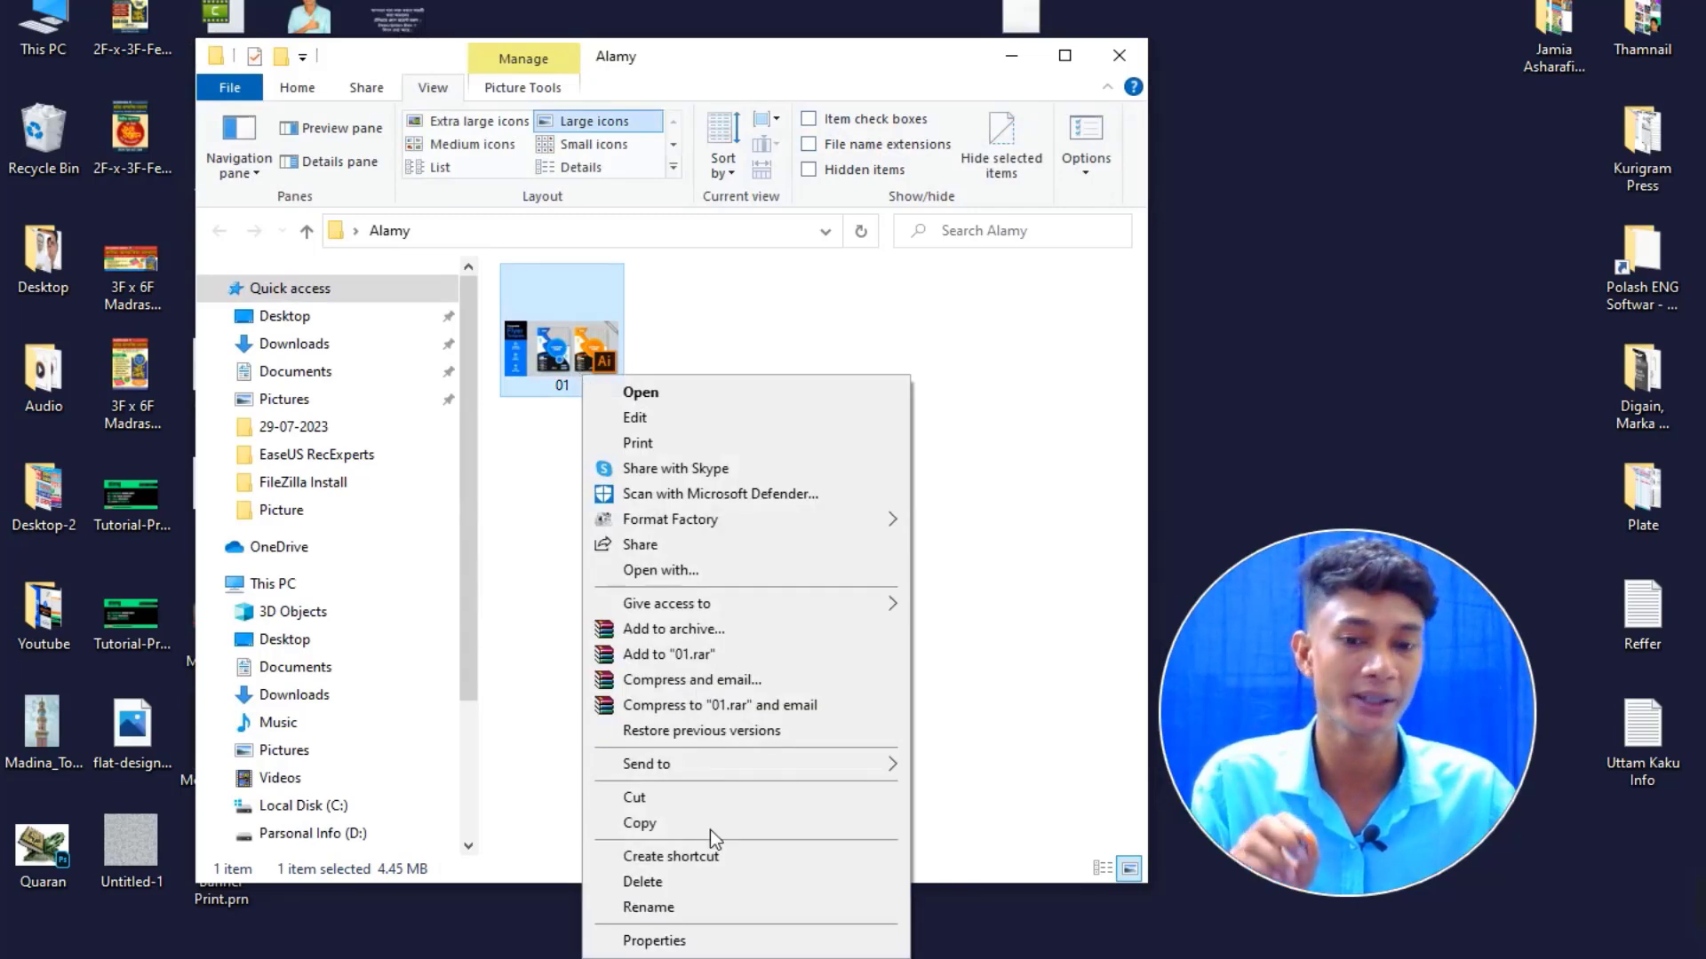
{"action": "left_click", "coordinate": [675, 941]}
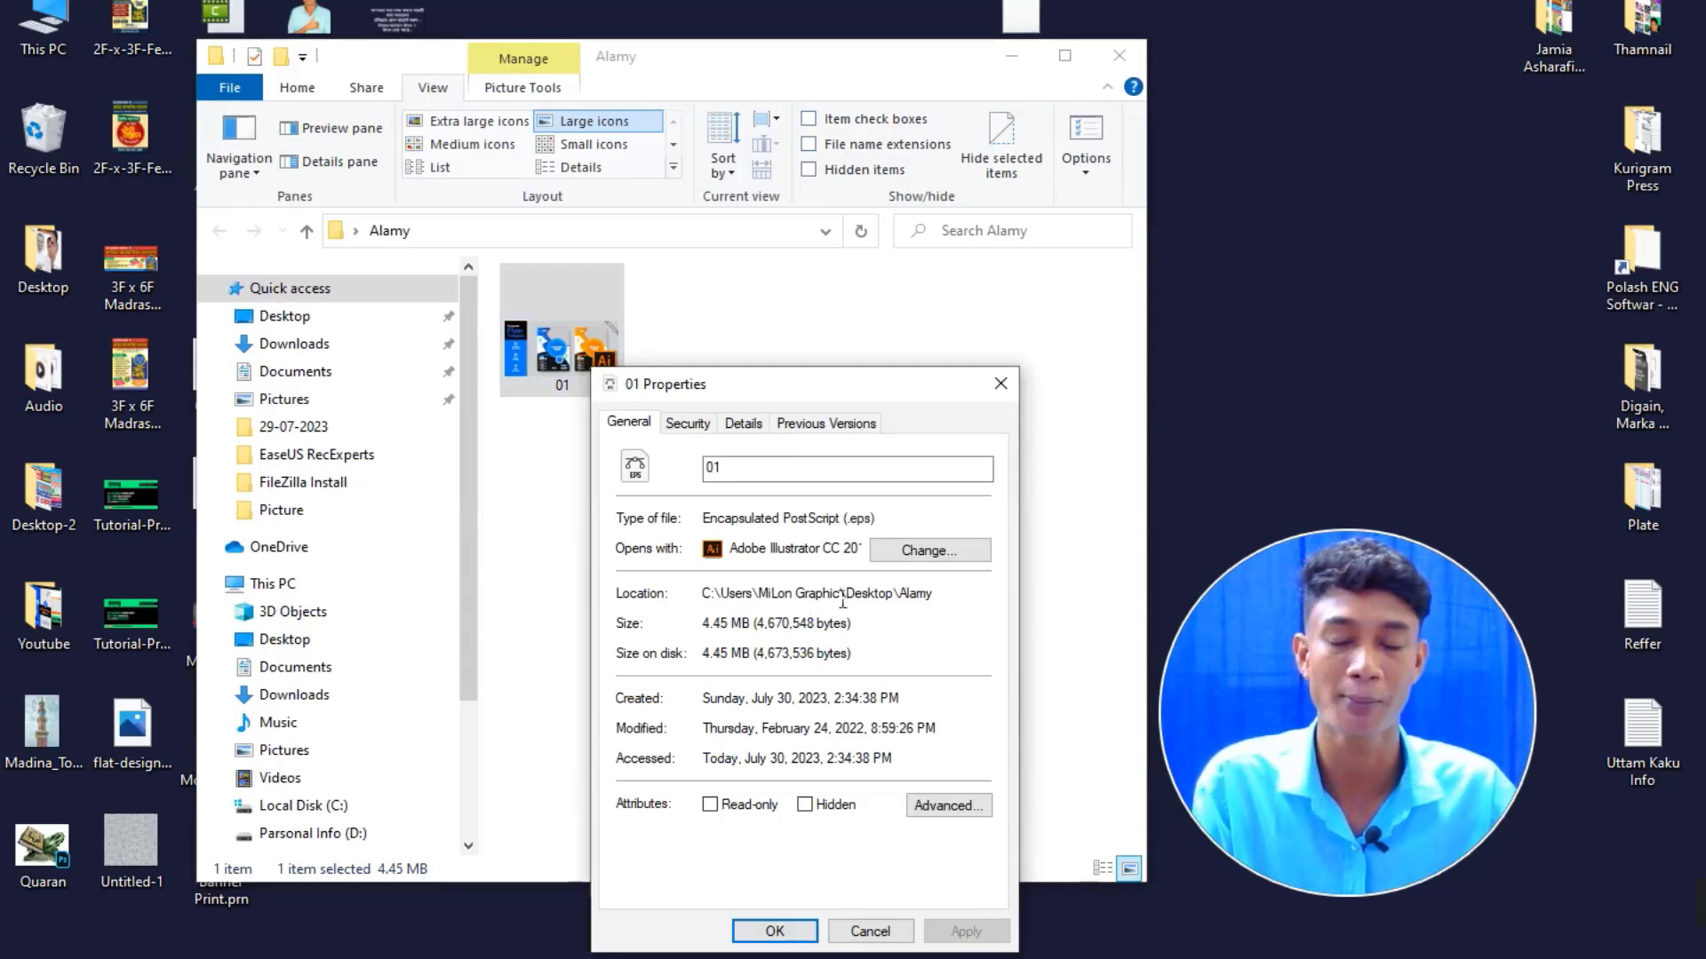
{"action": "left_click", "coordinate": [998, 385]}
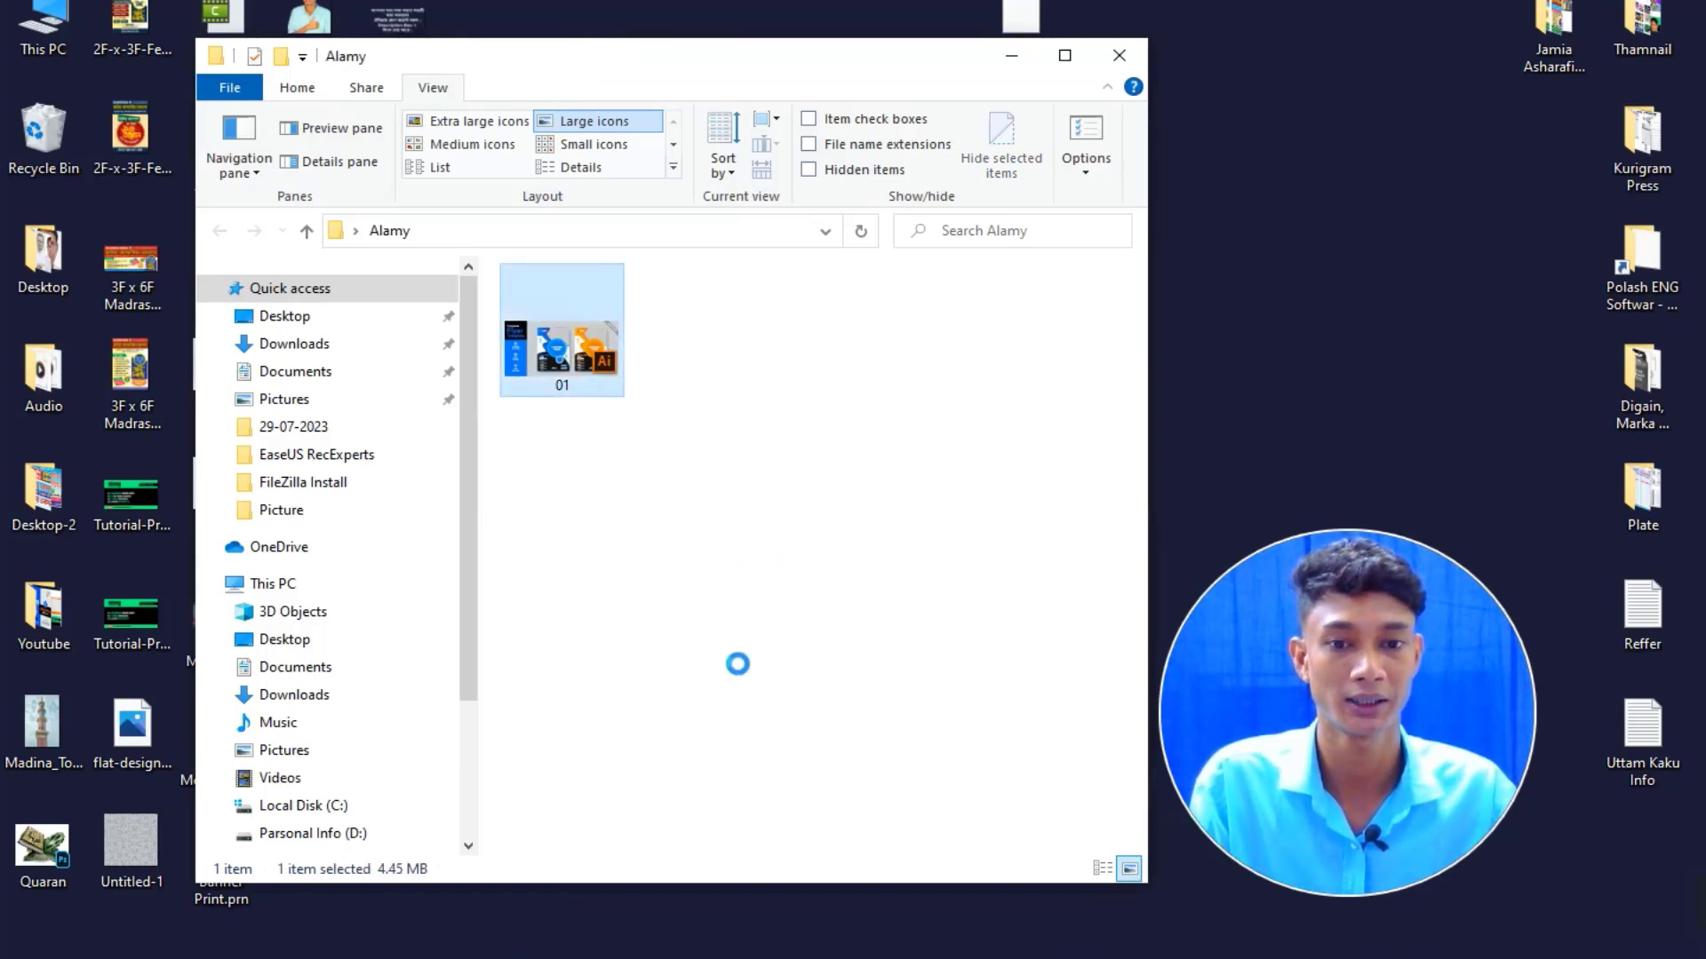
{"action": "left_click", "coordinate": [648, 465]}
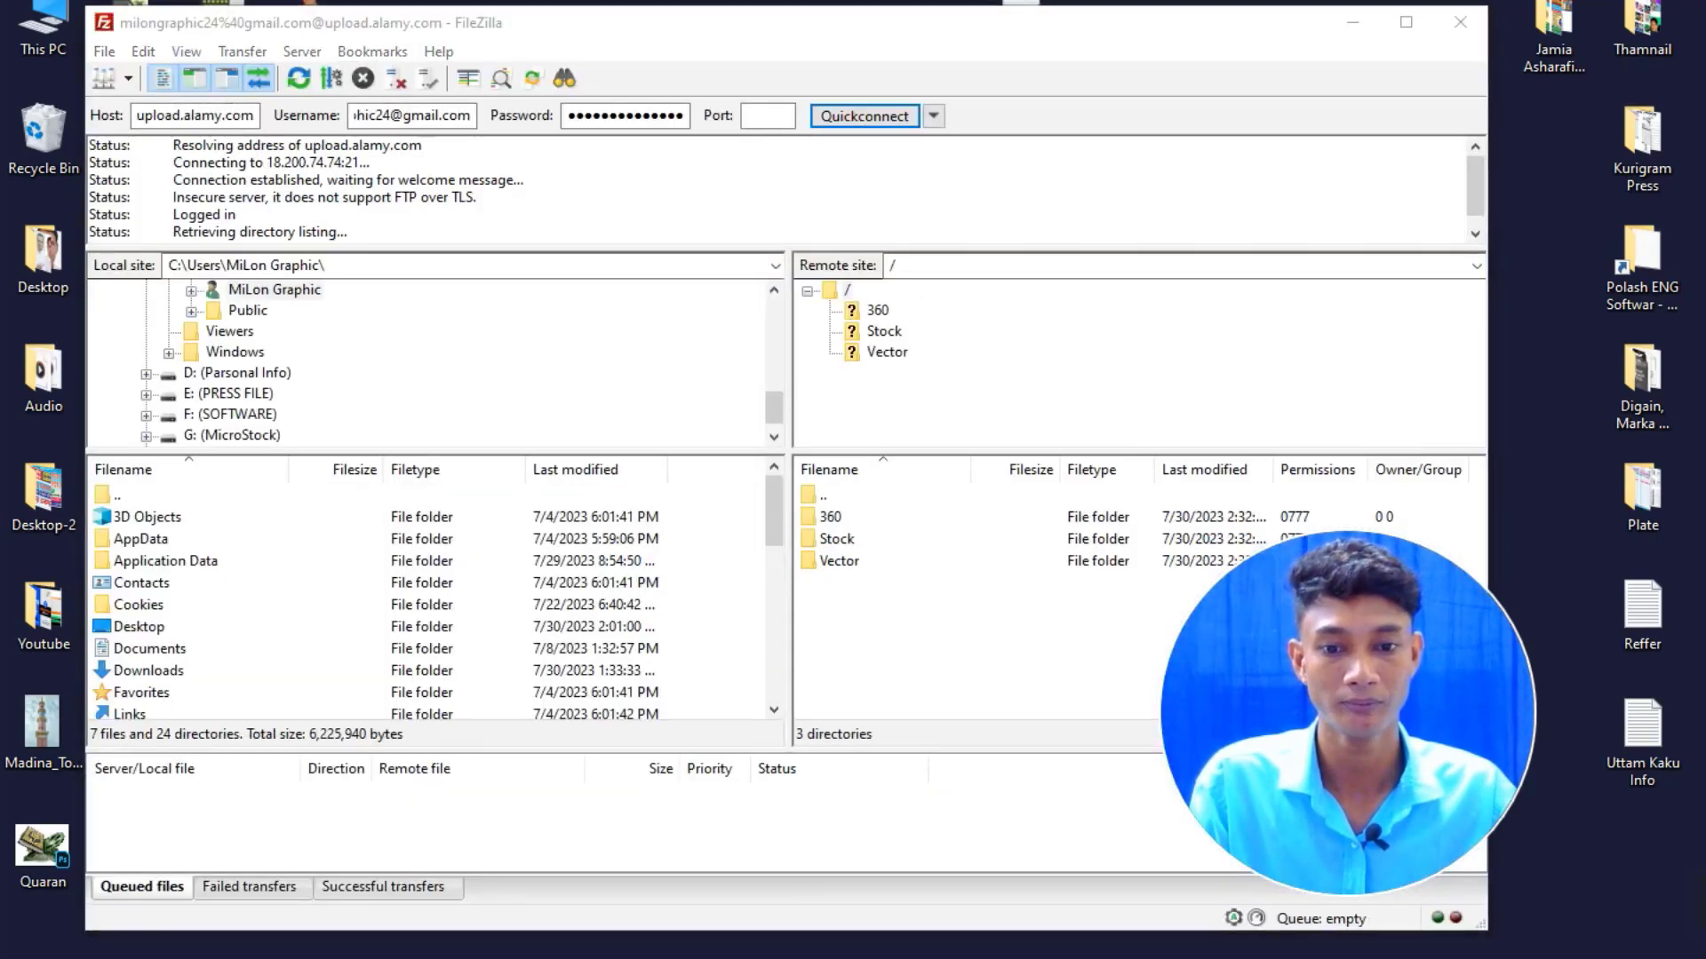
Drag 01.eps from the Alamy folder into the server's Vector folder to upload it.
{"action": "mouse_move", "coordinate": [624, 856]}
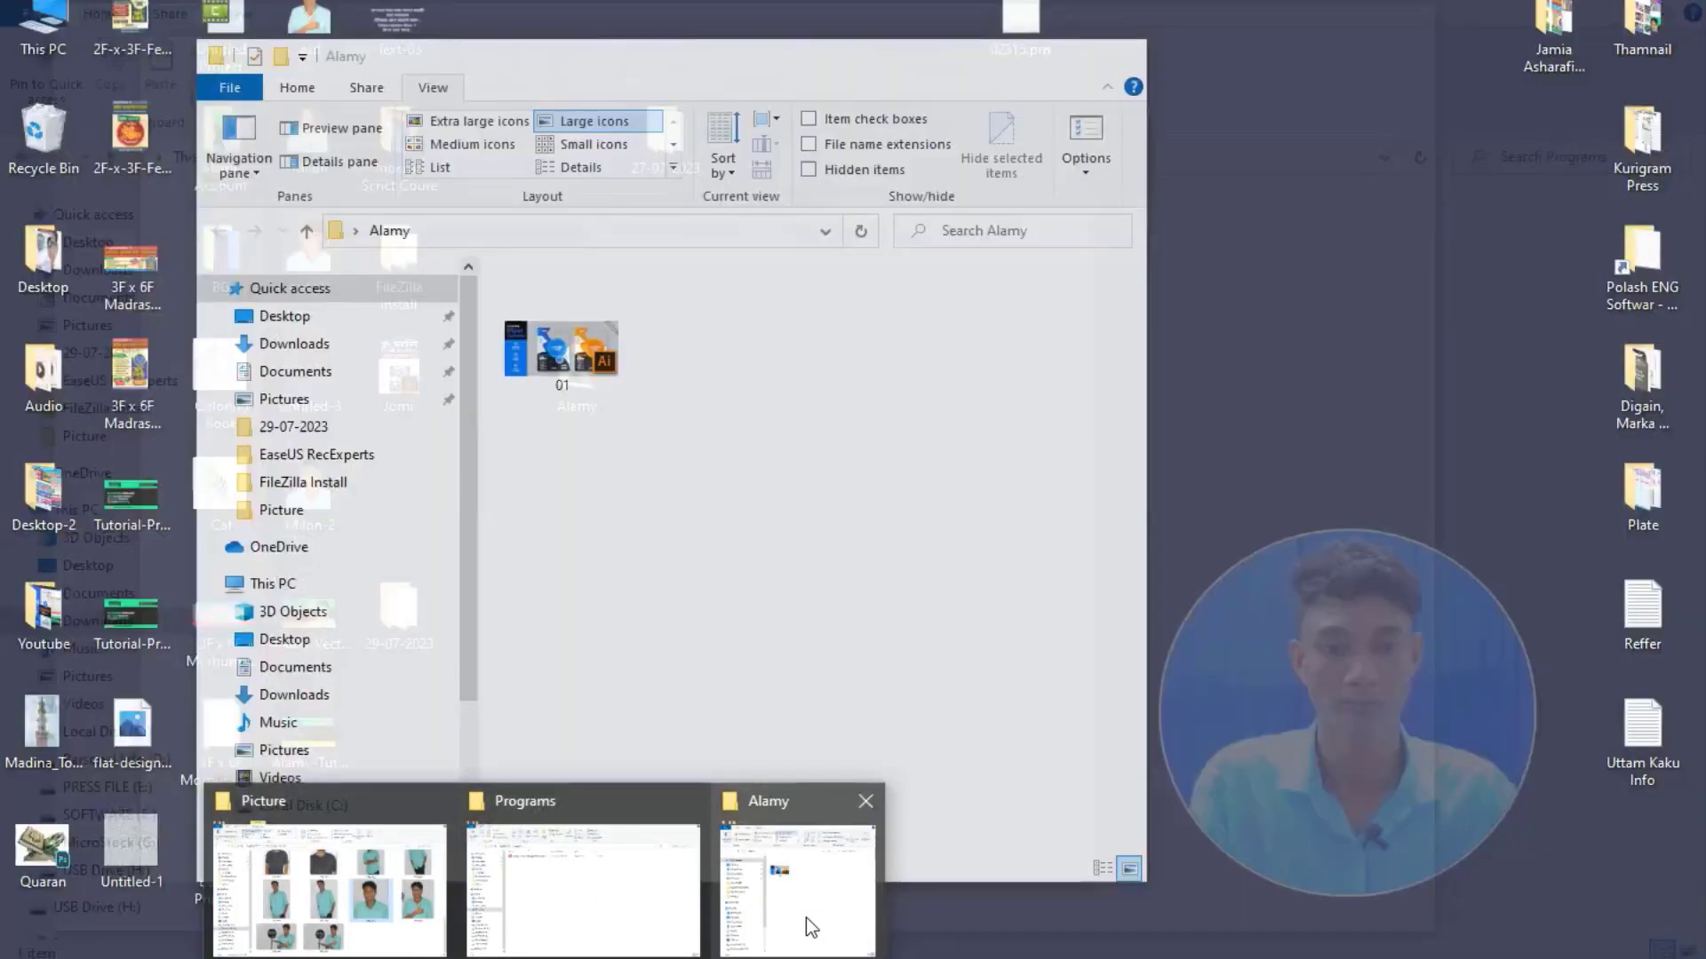
{"action": "left_click", "coordinate": [806, 919]}
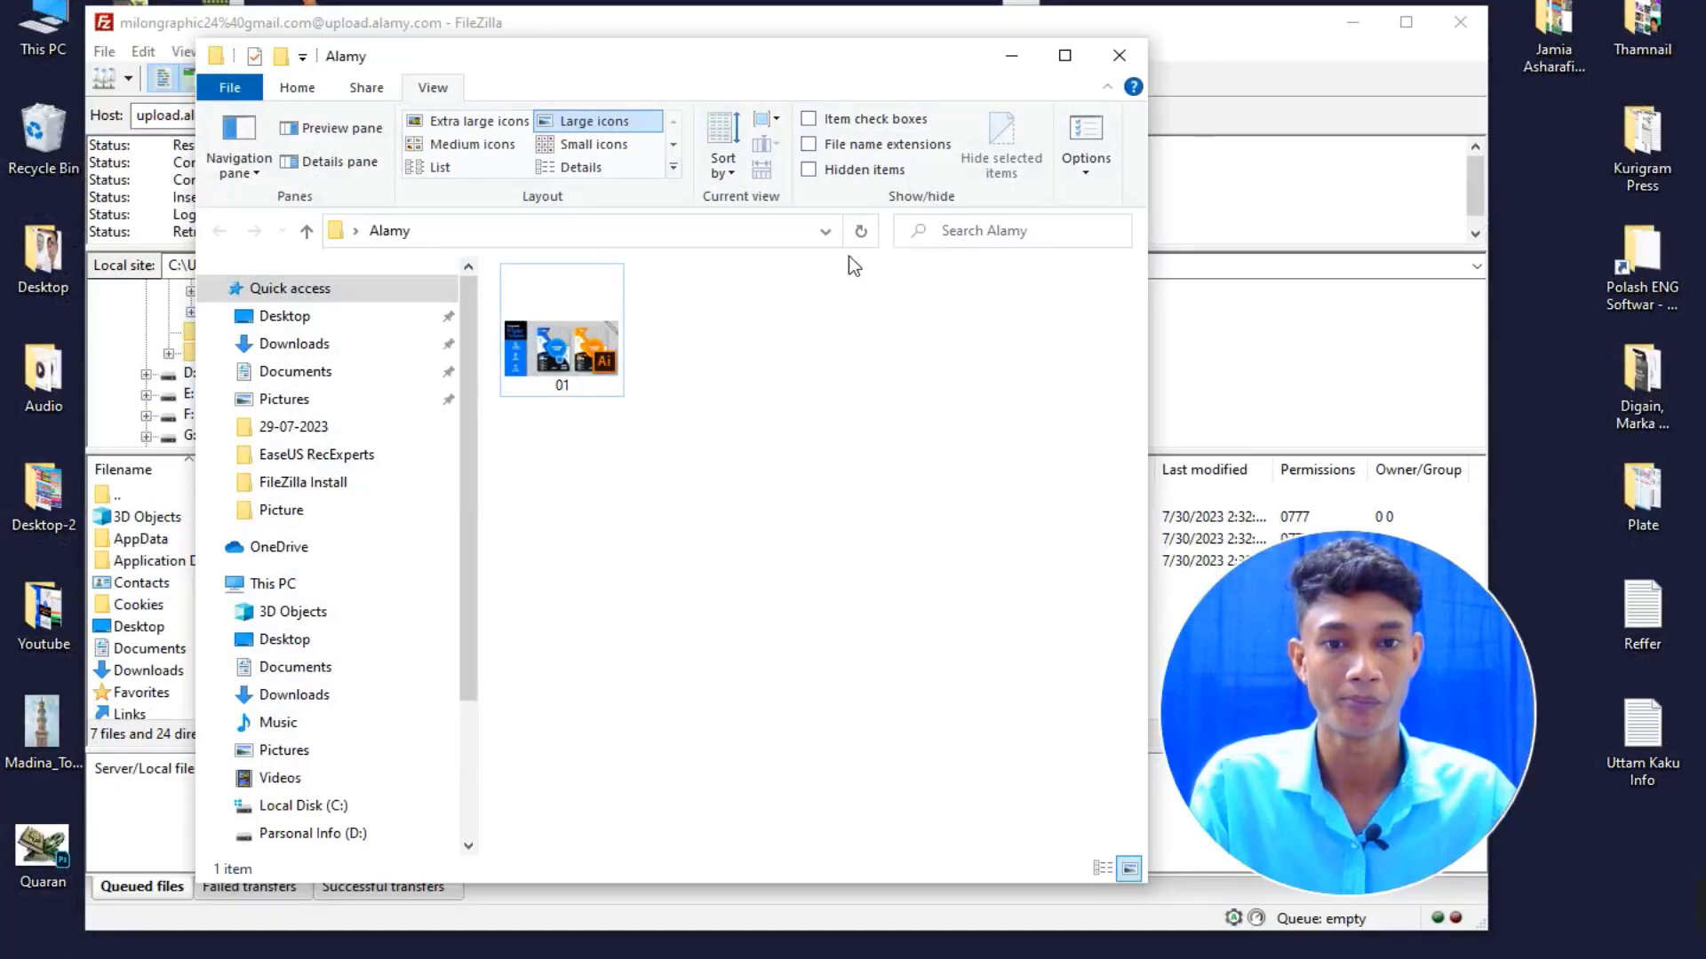
{"action": "left_click_drag", "start_coordinate": [741, 87], "coordinate": [1512, 236]}
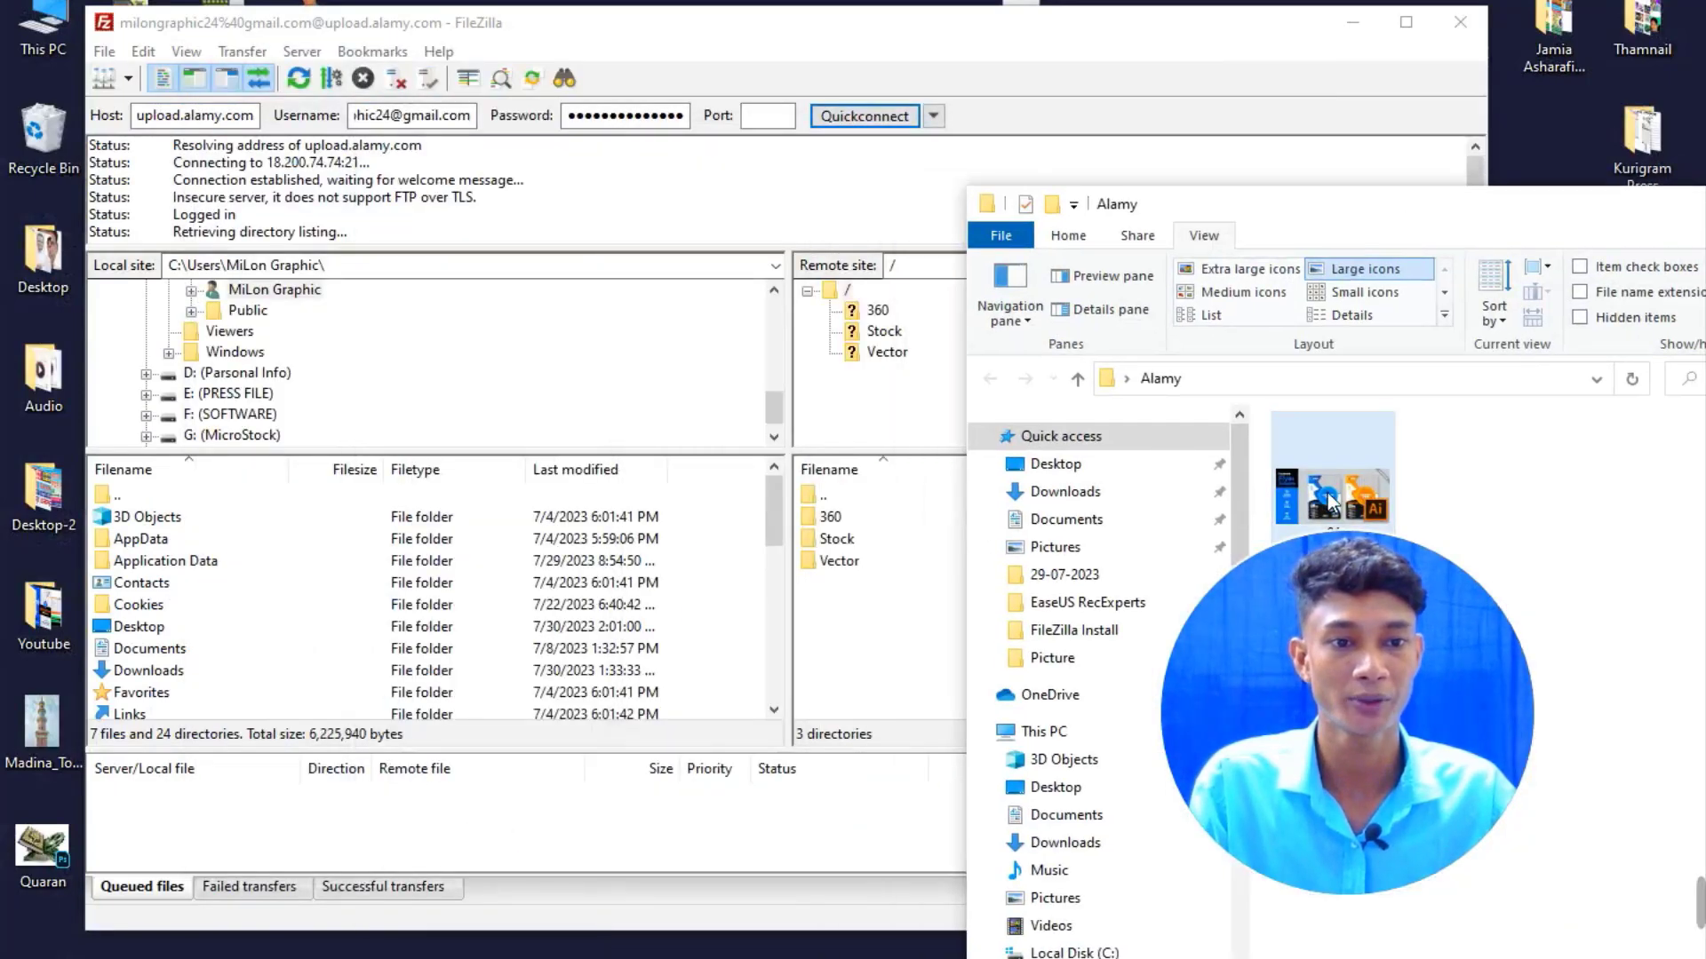
{"action": "left_click_drag", "start_coordinate": [1333, 484], "coordinate": [847, 576]}
{"action": "left_click_drag", "start_coordinate": [1547, 222], "coordinate": [1149, 219]}
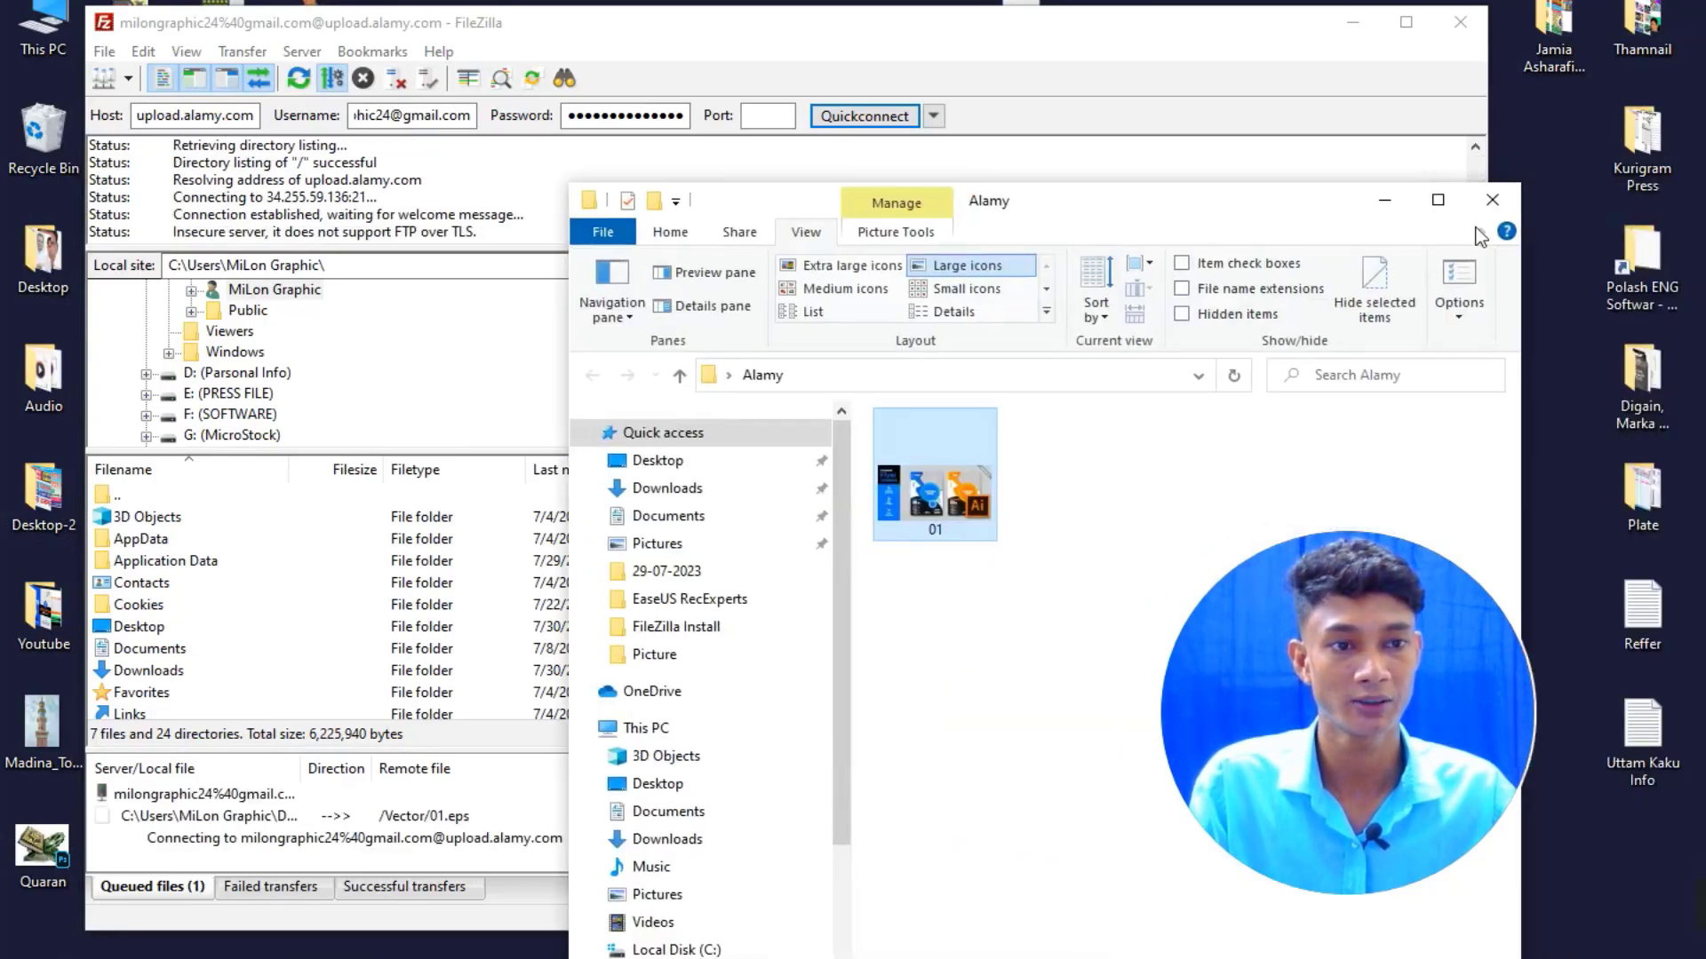
{"action": "left_click", "coordinate": [1386, 204]}
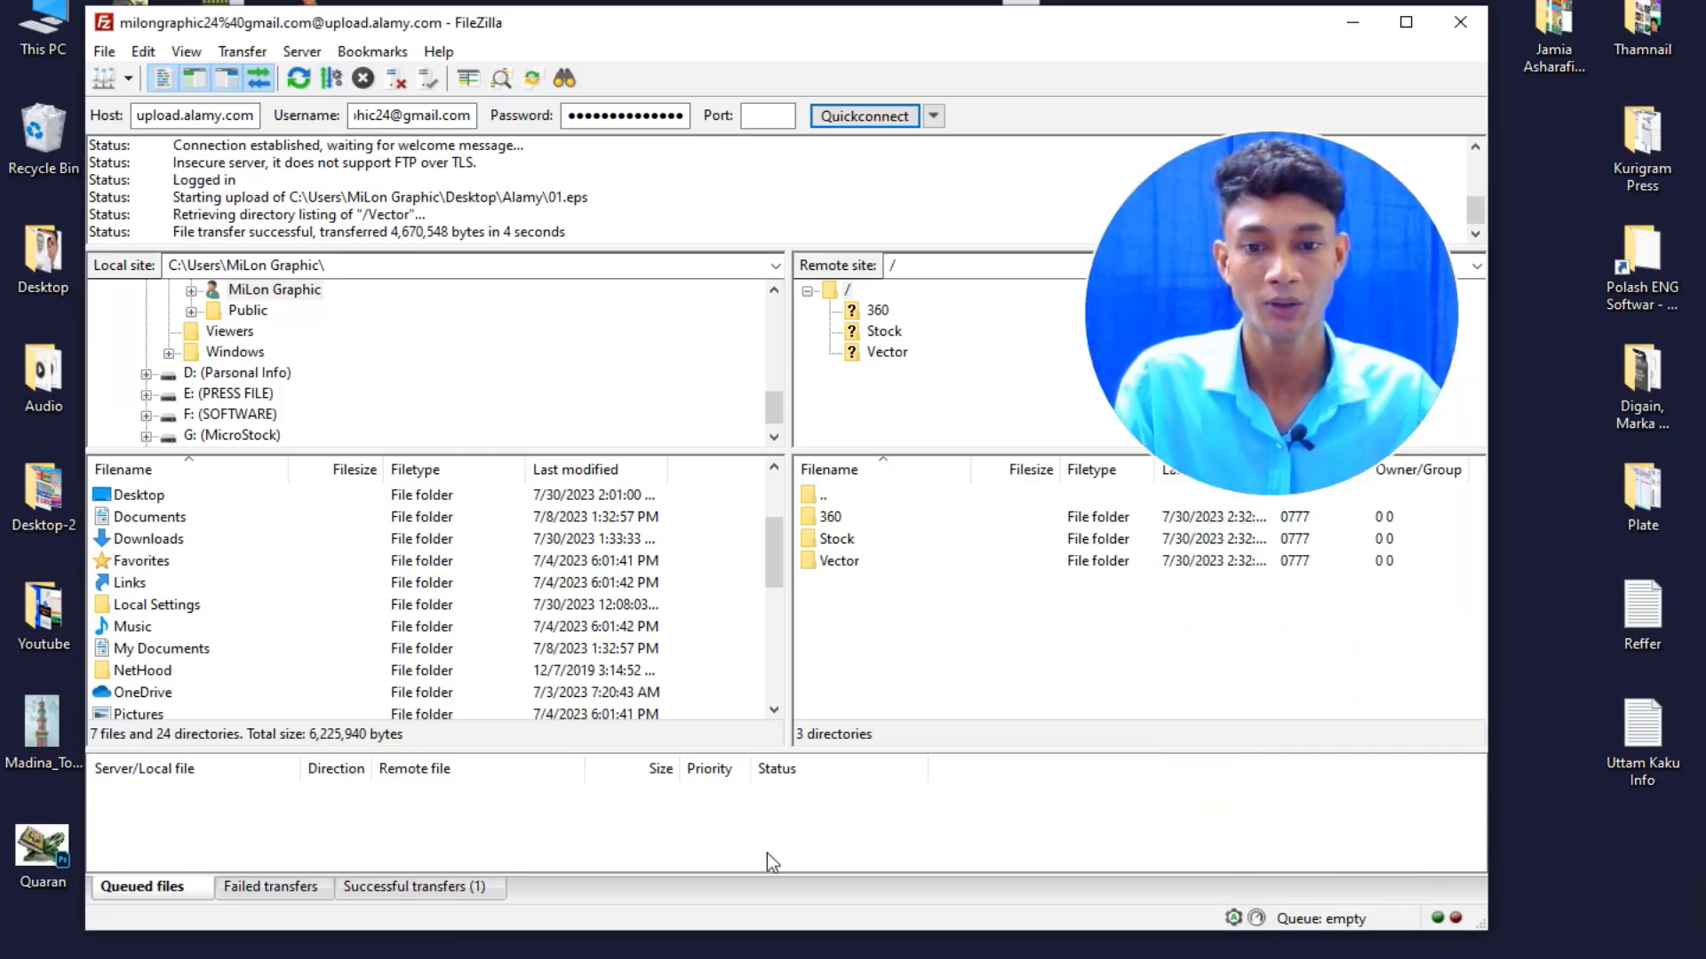
Check FileZilla's failed and successful transfer lists to confirm the 01.eps upload.
{"action": "left_click", "coordinate": [277, 891]}
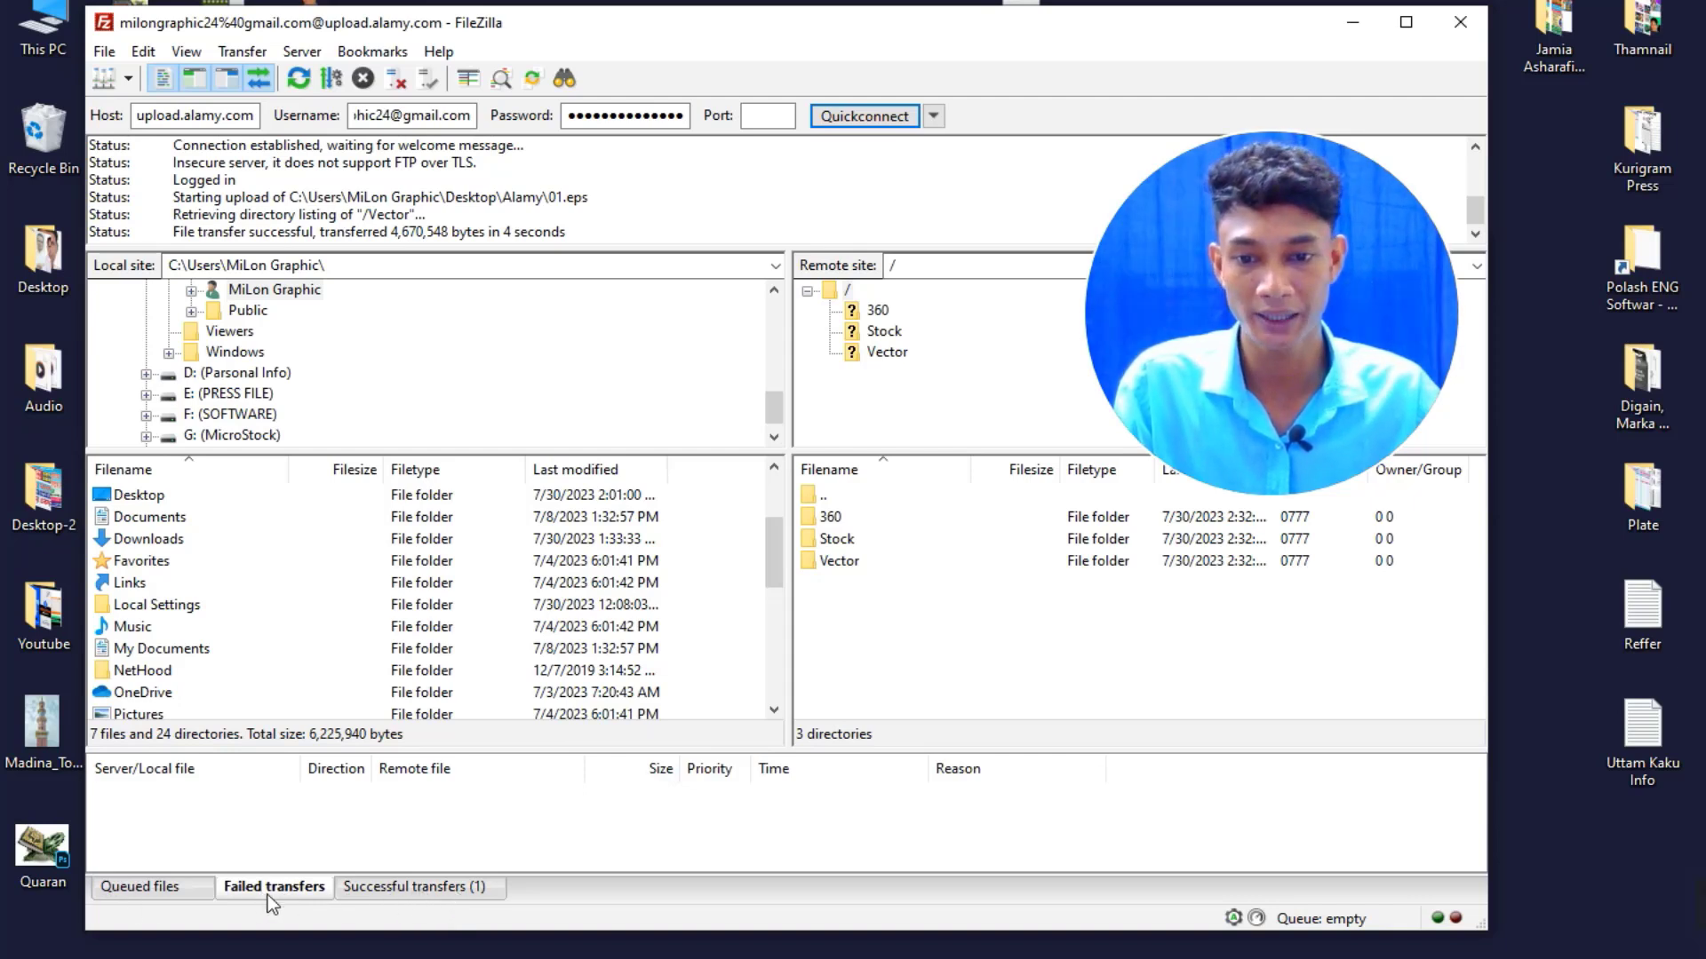
{"action": "left_click", "coordinate": [412, 893]}
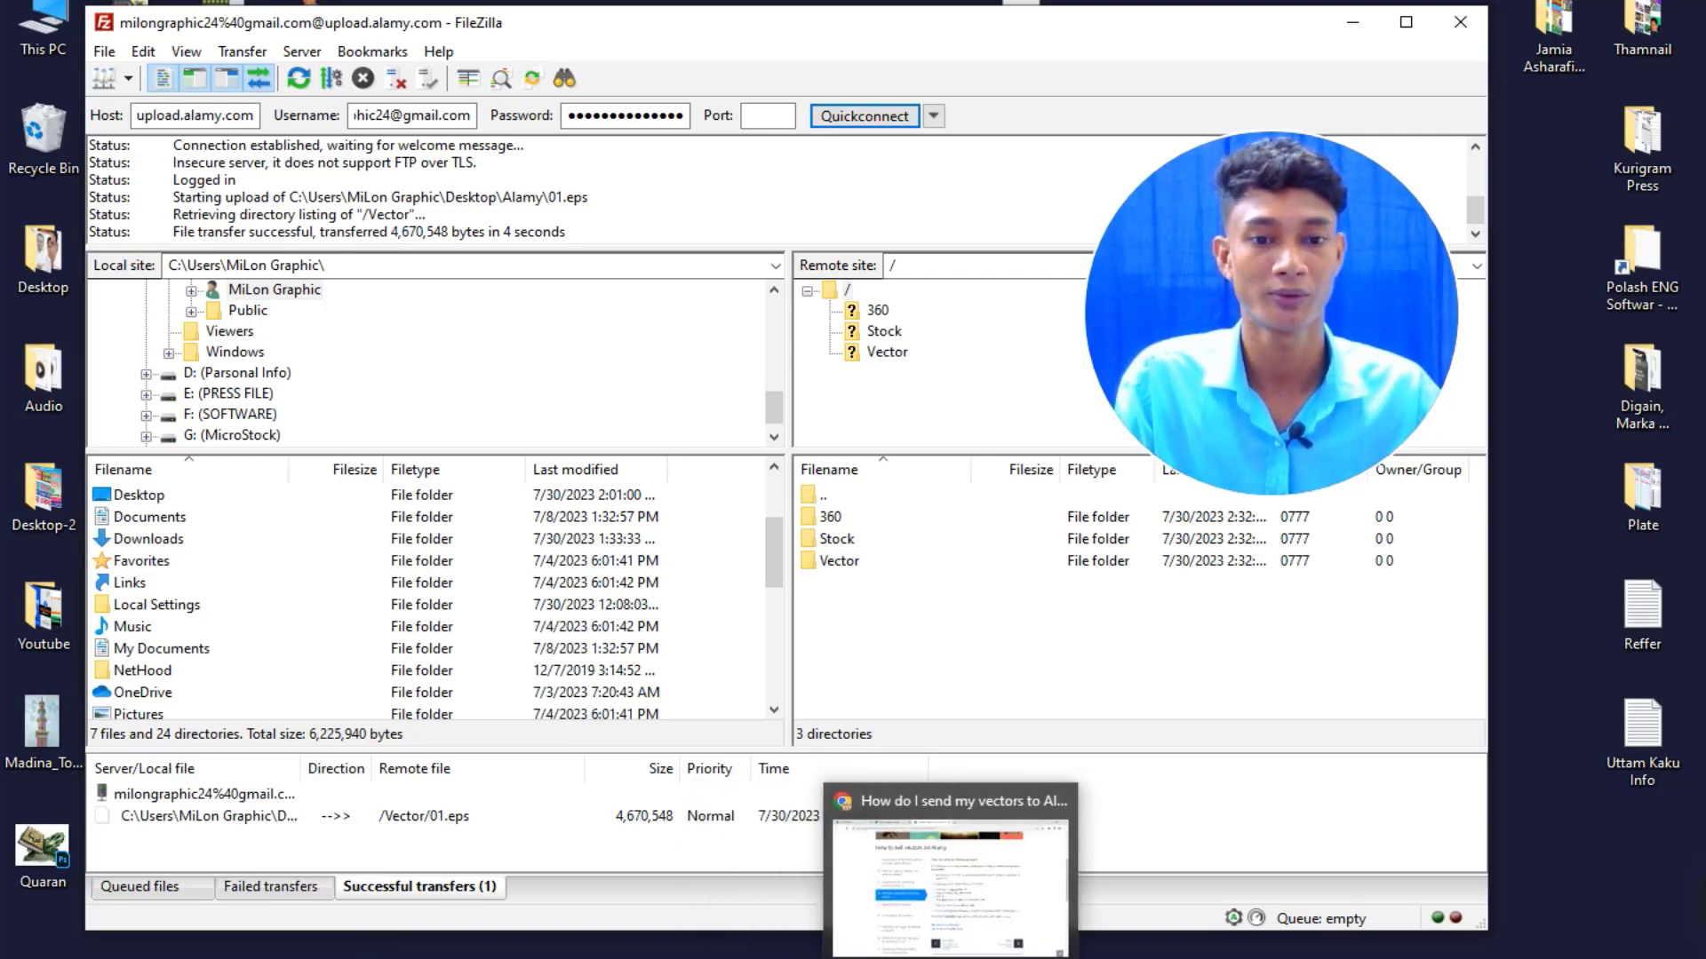
{"action": "left_click", "coordinate": [953, 956]}
Open Alamy Image Manager from the My Alamy dashboard to find the new 01.eps submission.
{"action": "scroll", "coordinate": [609, 593], "scroll_direction": "up", "scroll_amount": 5}
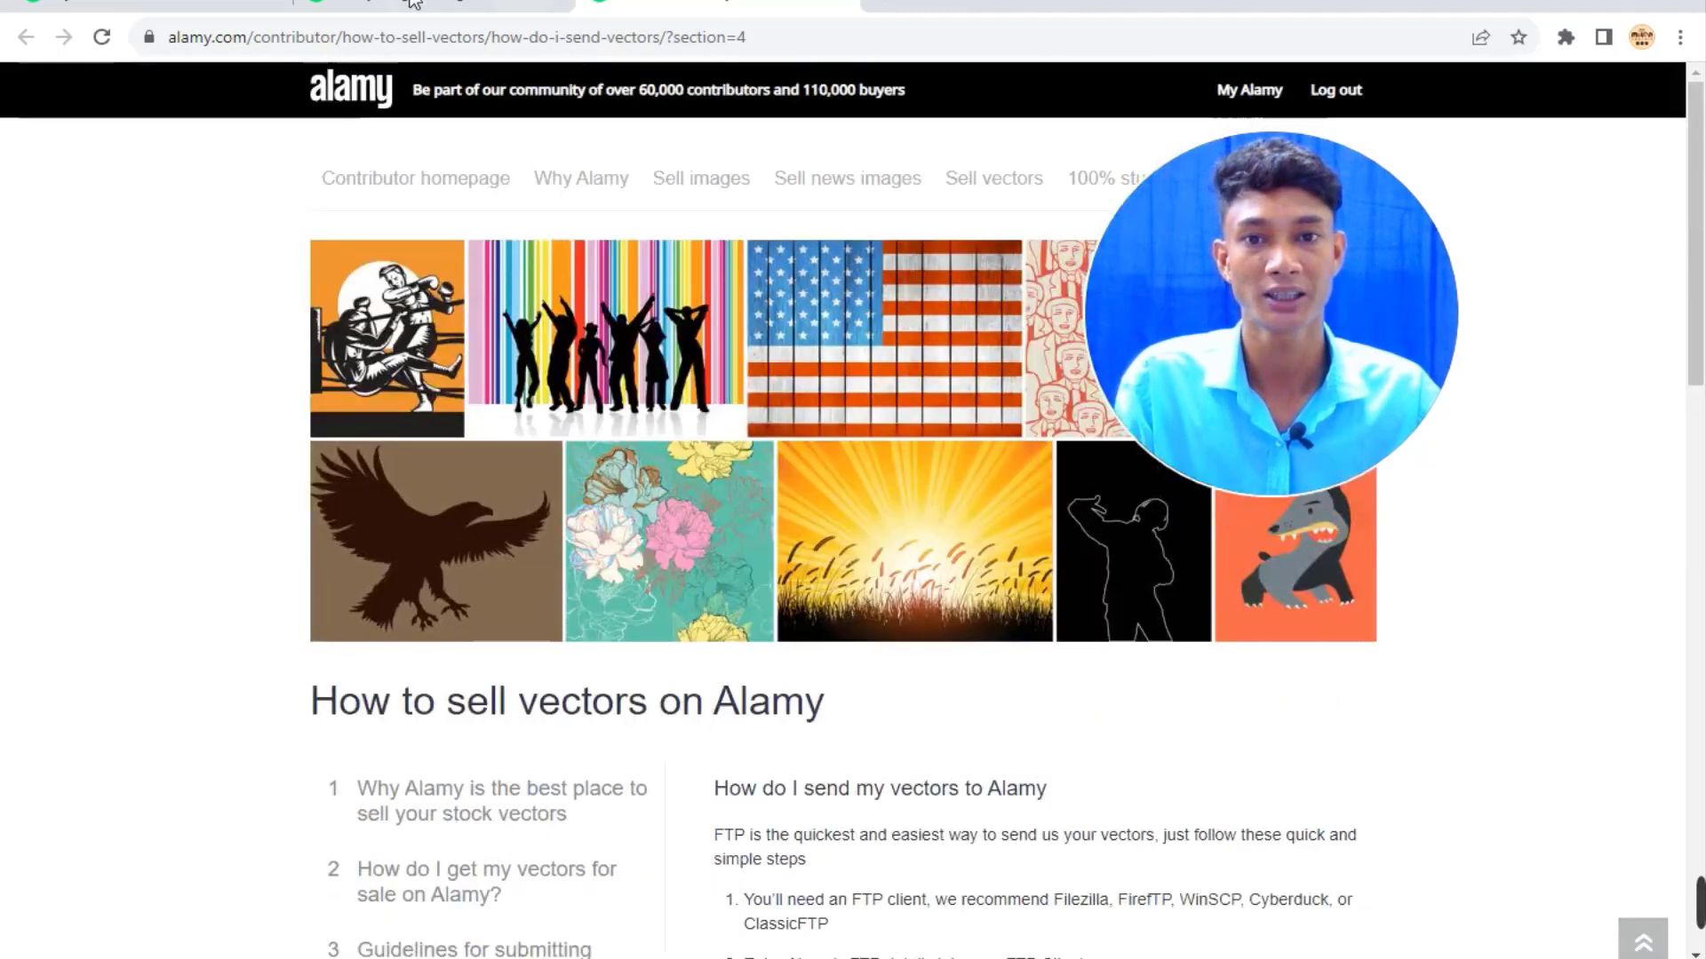
{"action": "left_click", "coordinate": [159, 2]}
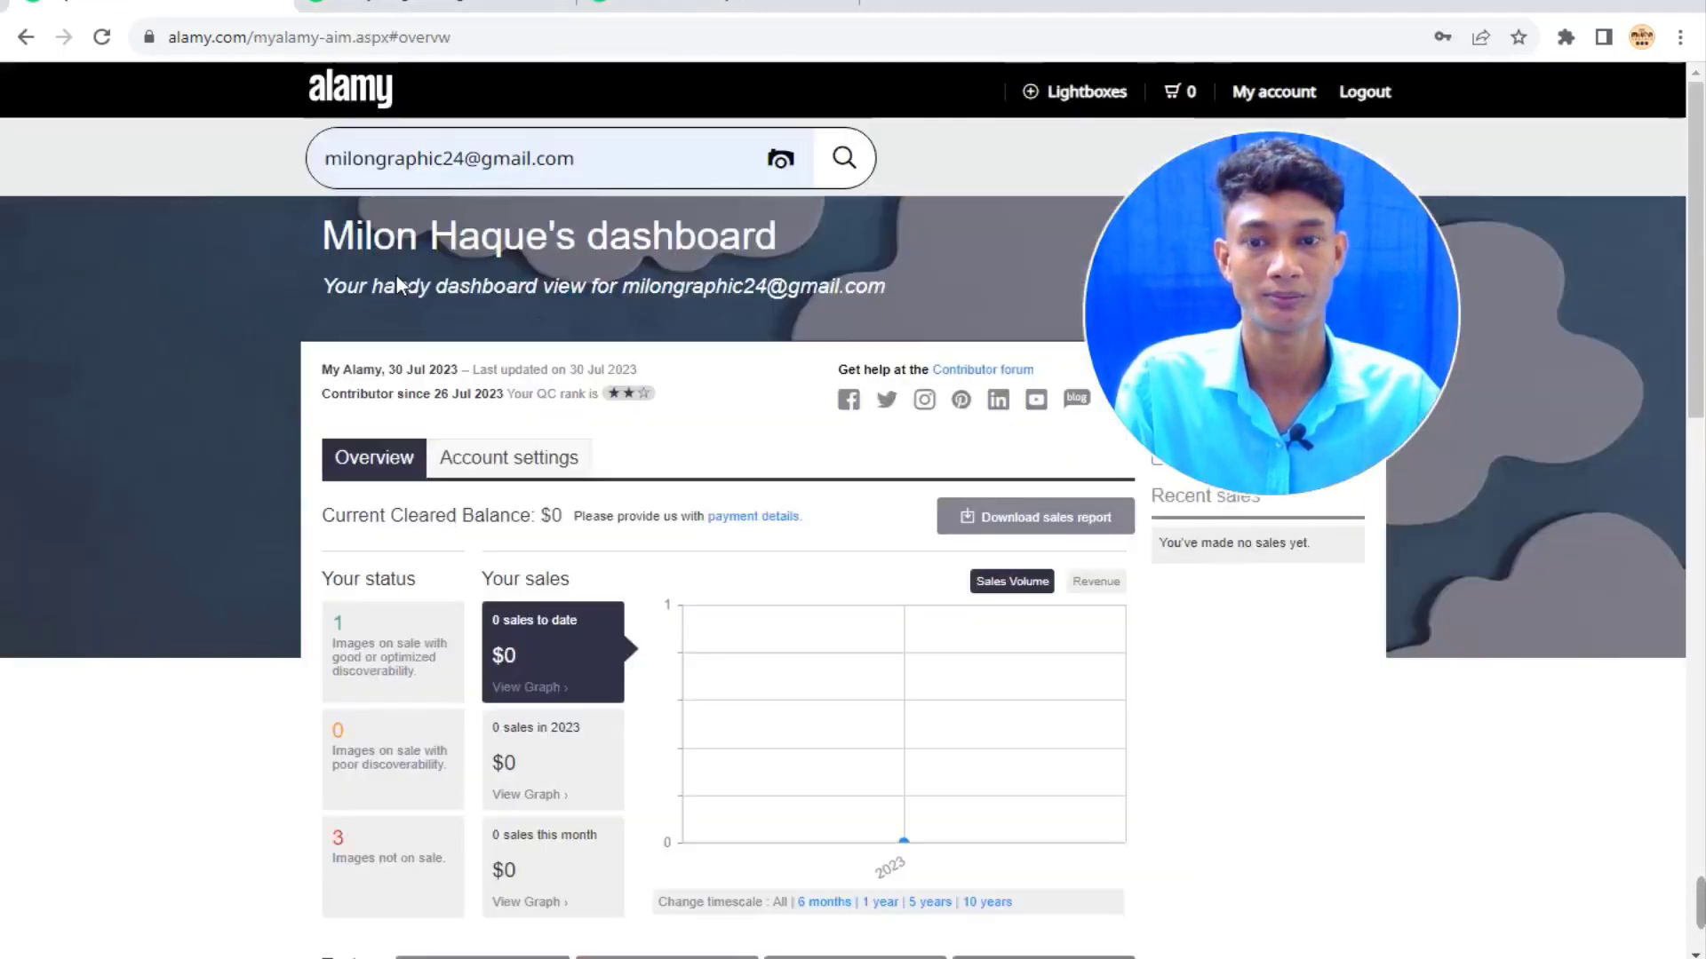
{"action": "scroll", "coordinate": [613, 701], "scroll_direction": "down", "scroll_amount": 1}
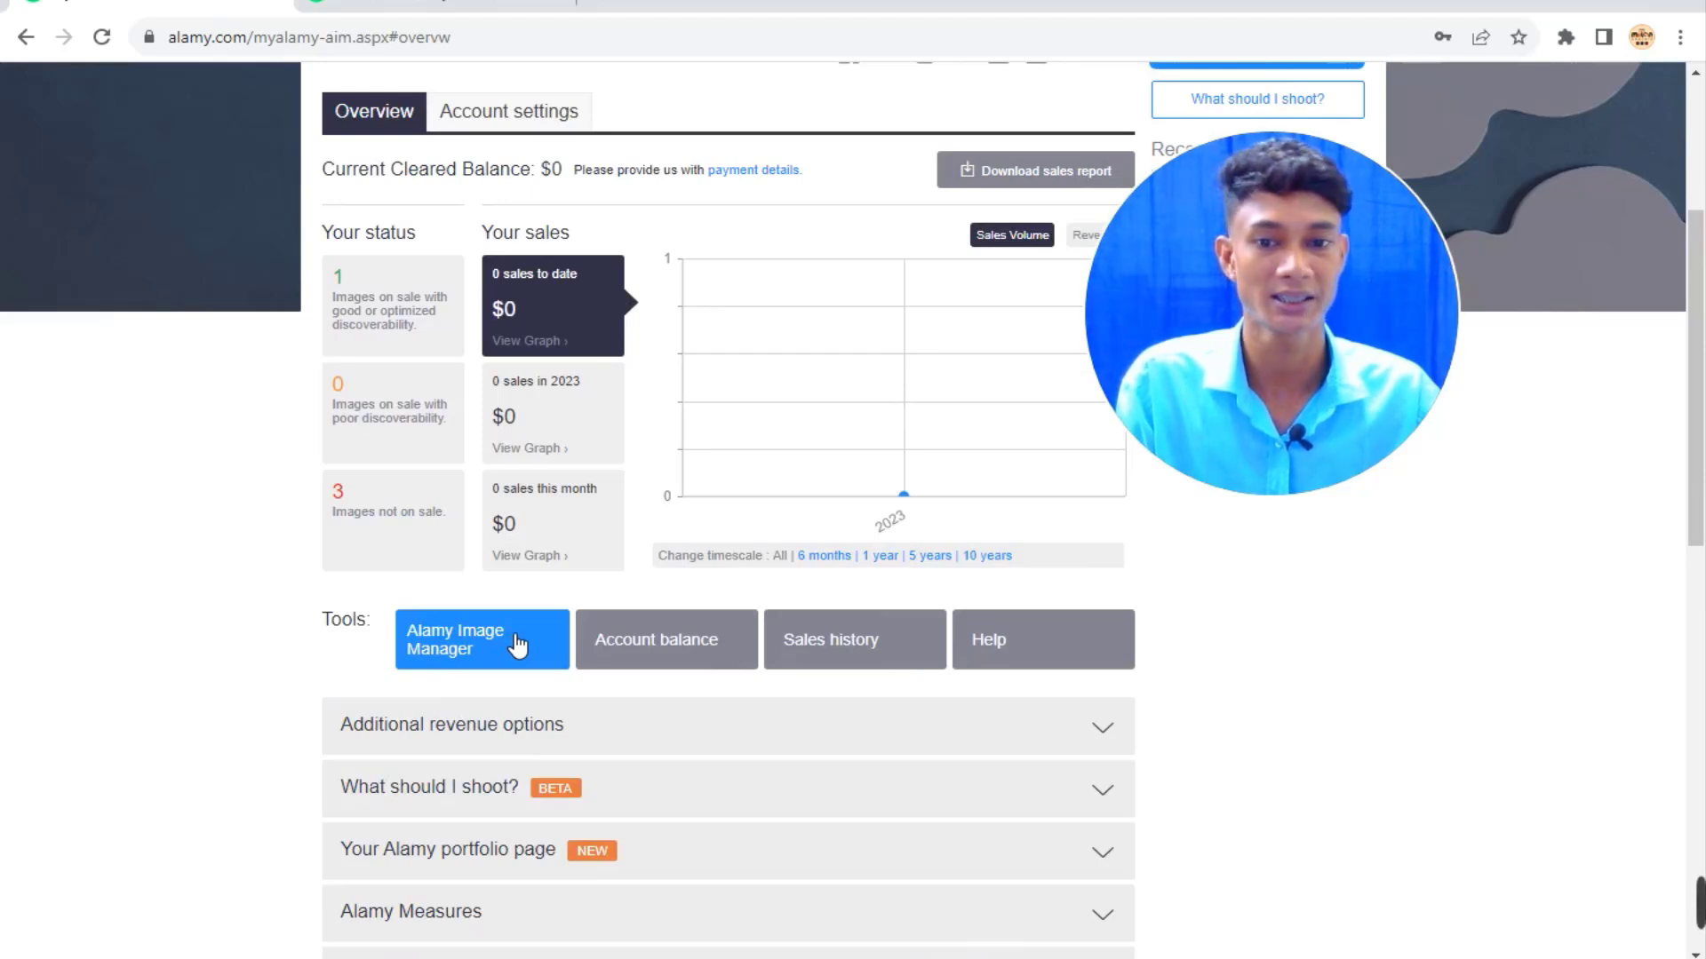
{"action": "left_click", "coordinate": [518, 646]}
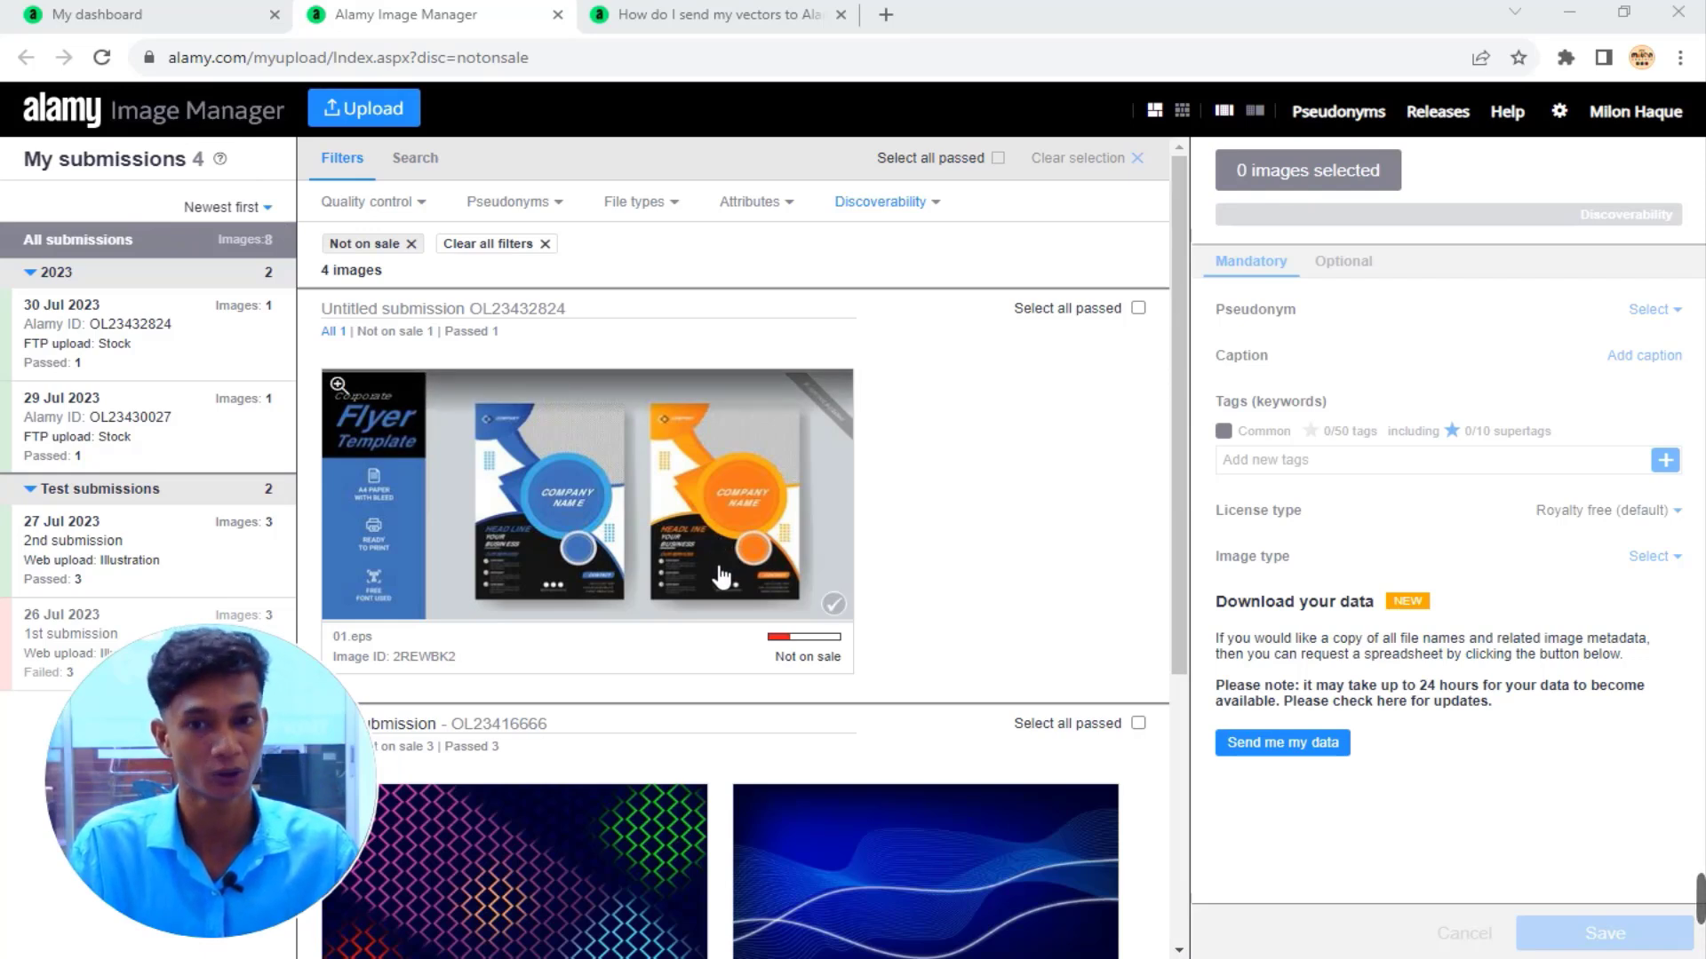
Select the uploaded flyer and caption it 'Business Flyer Template Design or Vector'.
{"action": "left_click", "coordinate": [102, 58]}
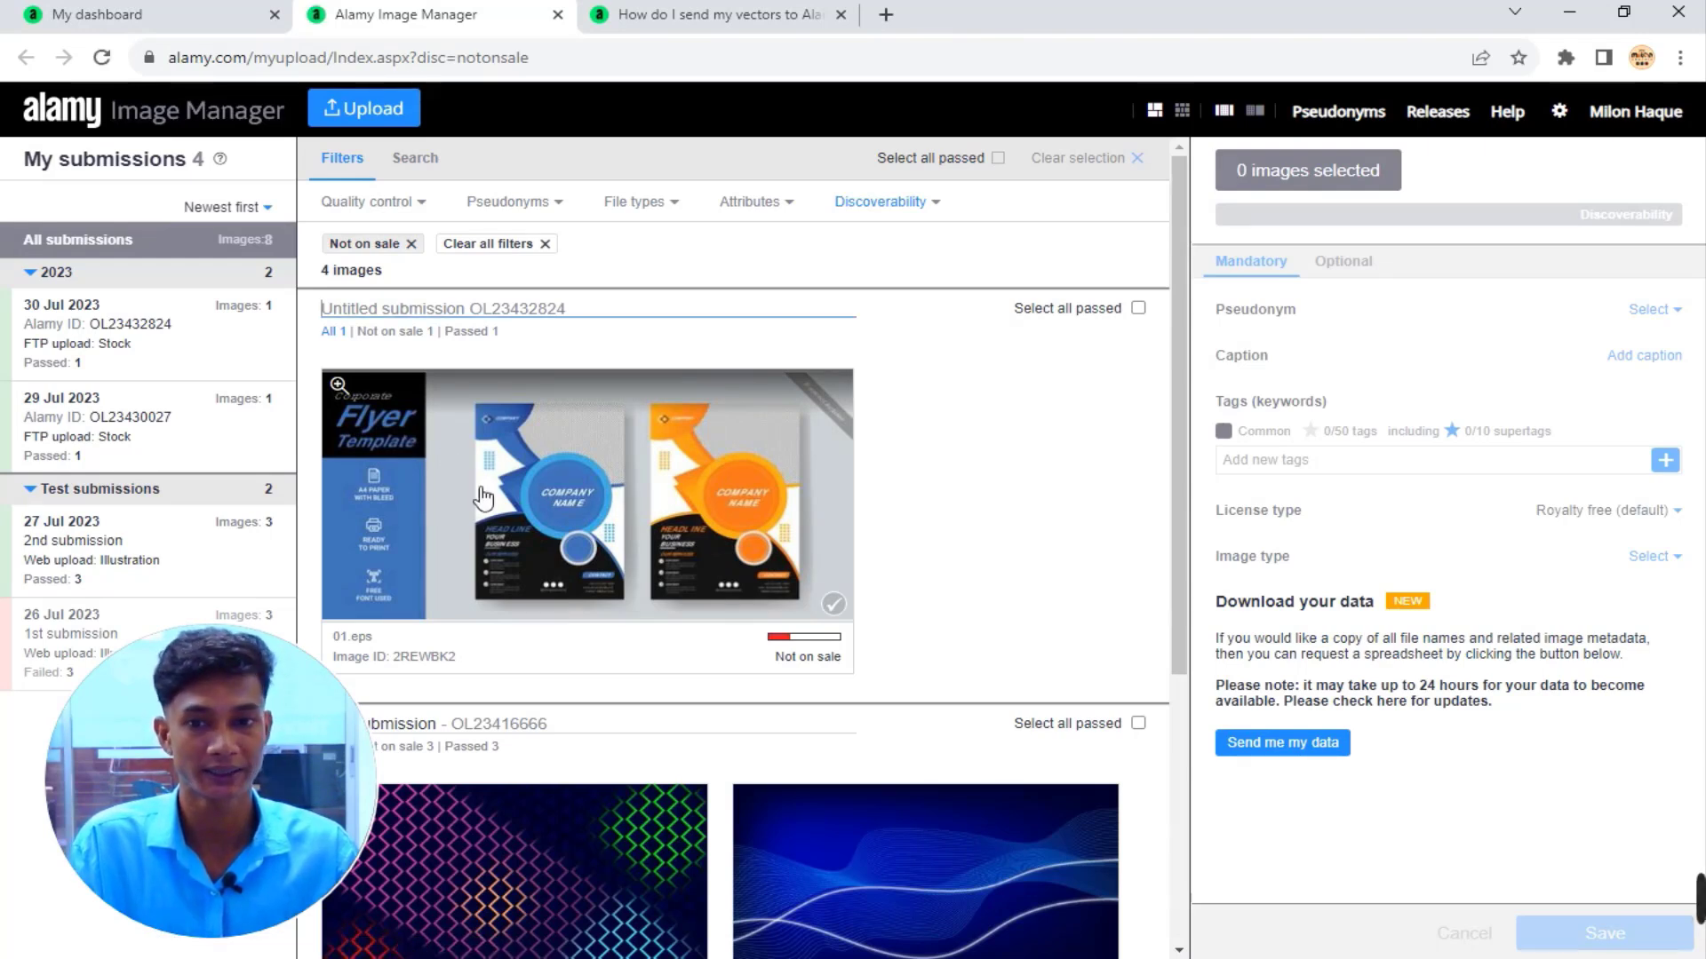
{"action": "left_click", "coordinate": [620, 454]}
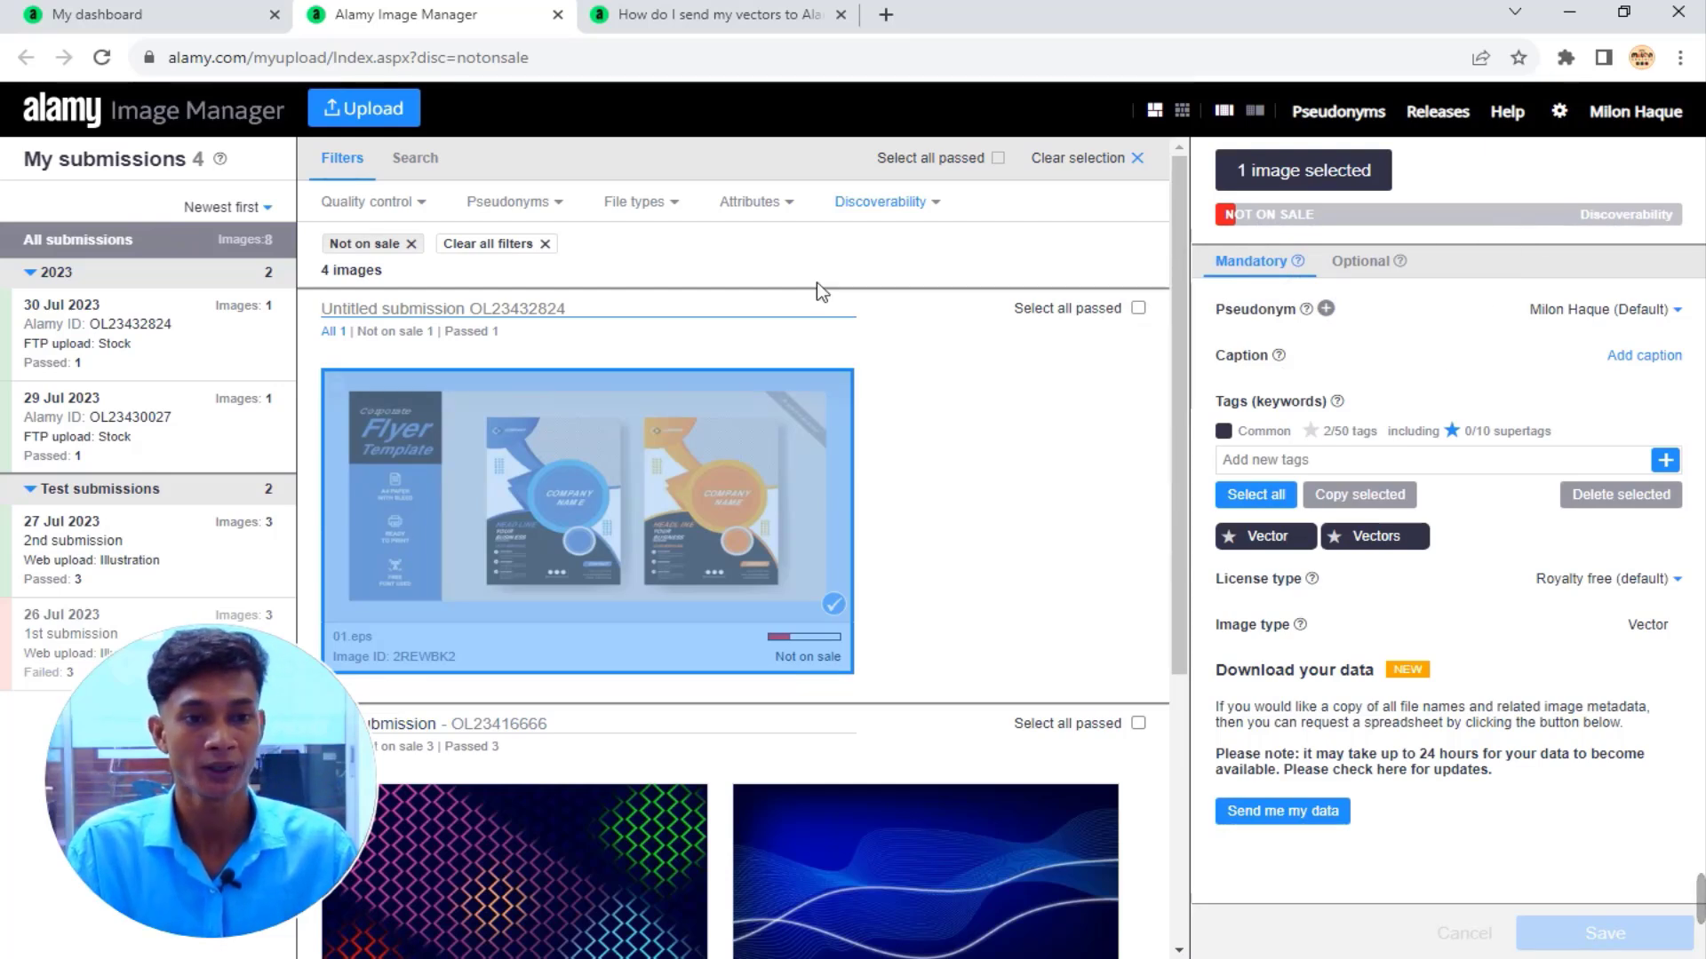
{"action": "left_click", "coordinate": [1654, 359]}
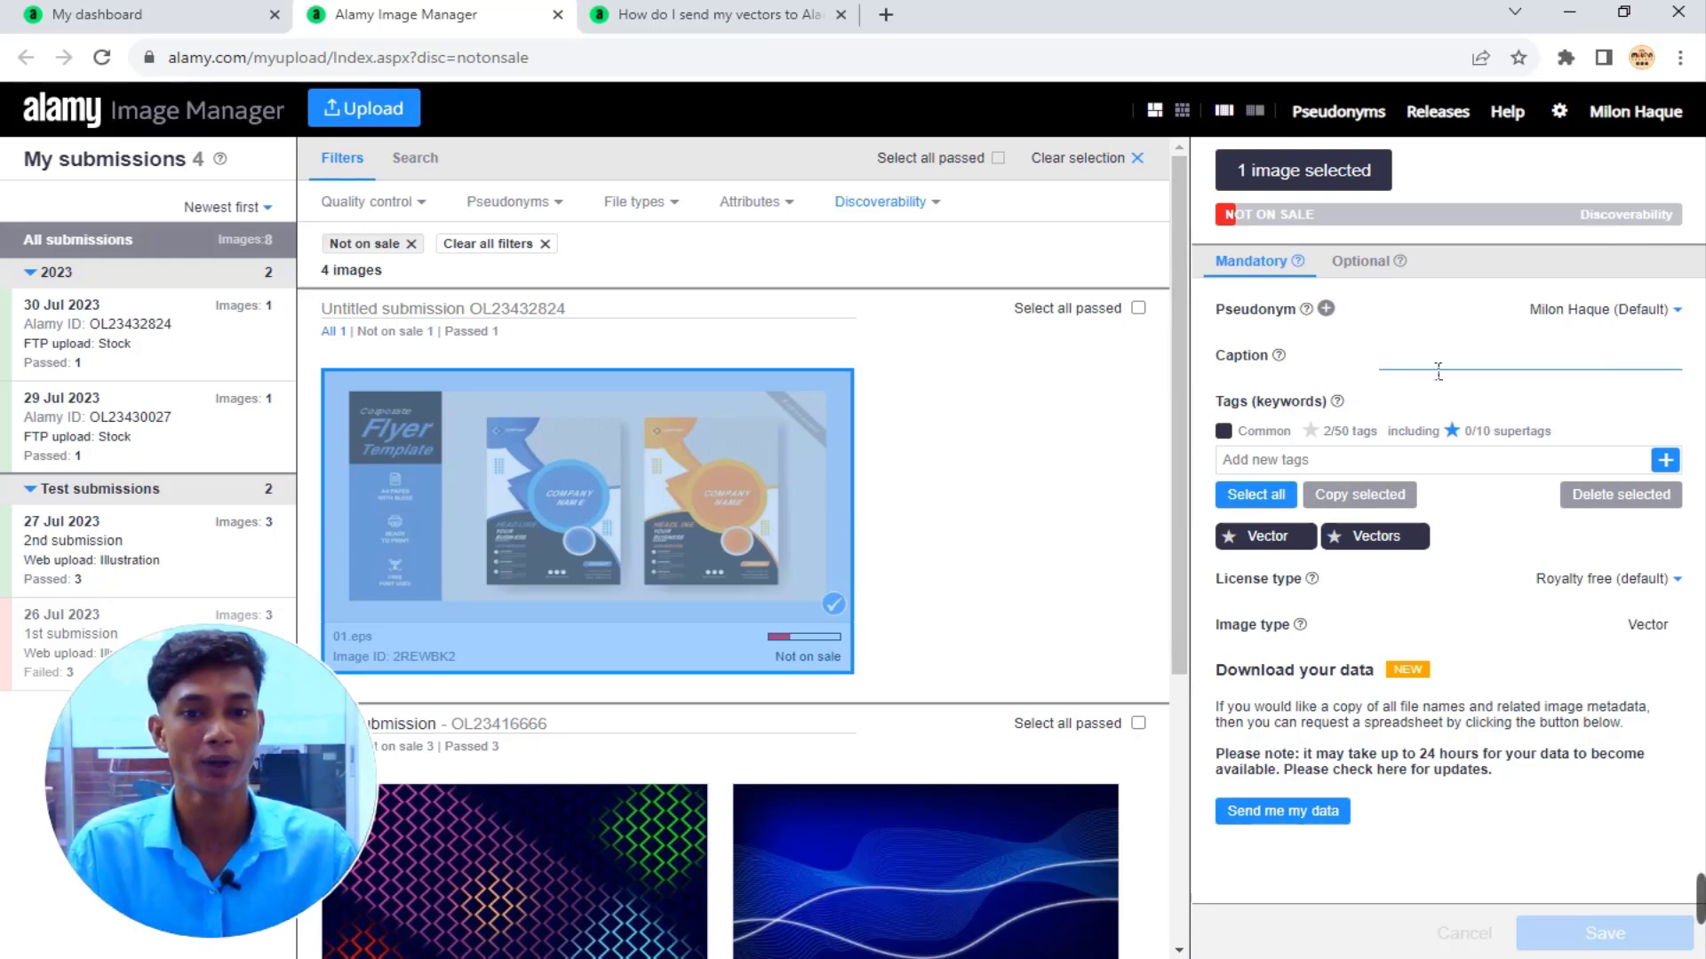
{"action": "type", "text": "F"}
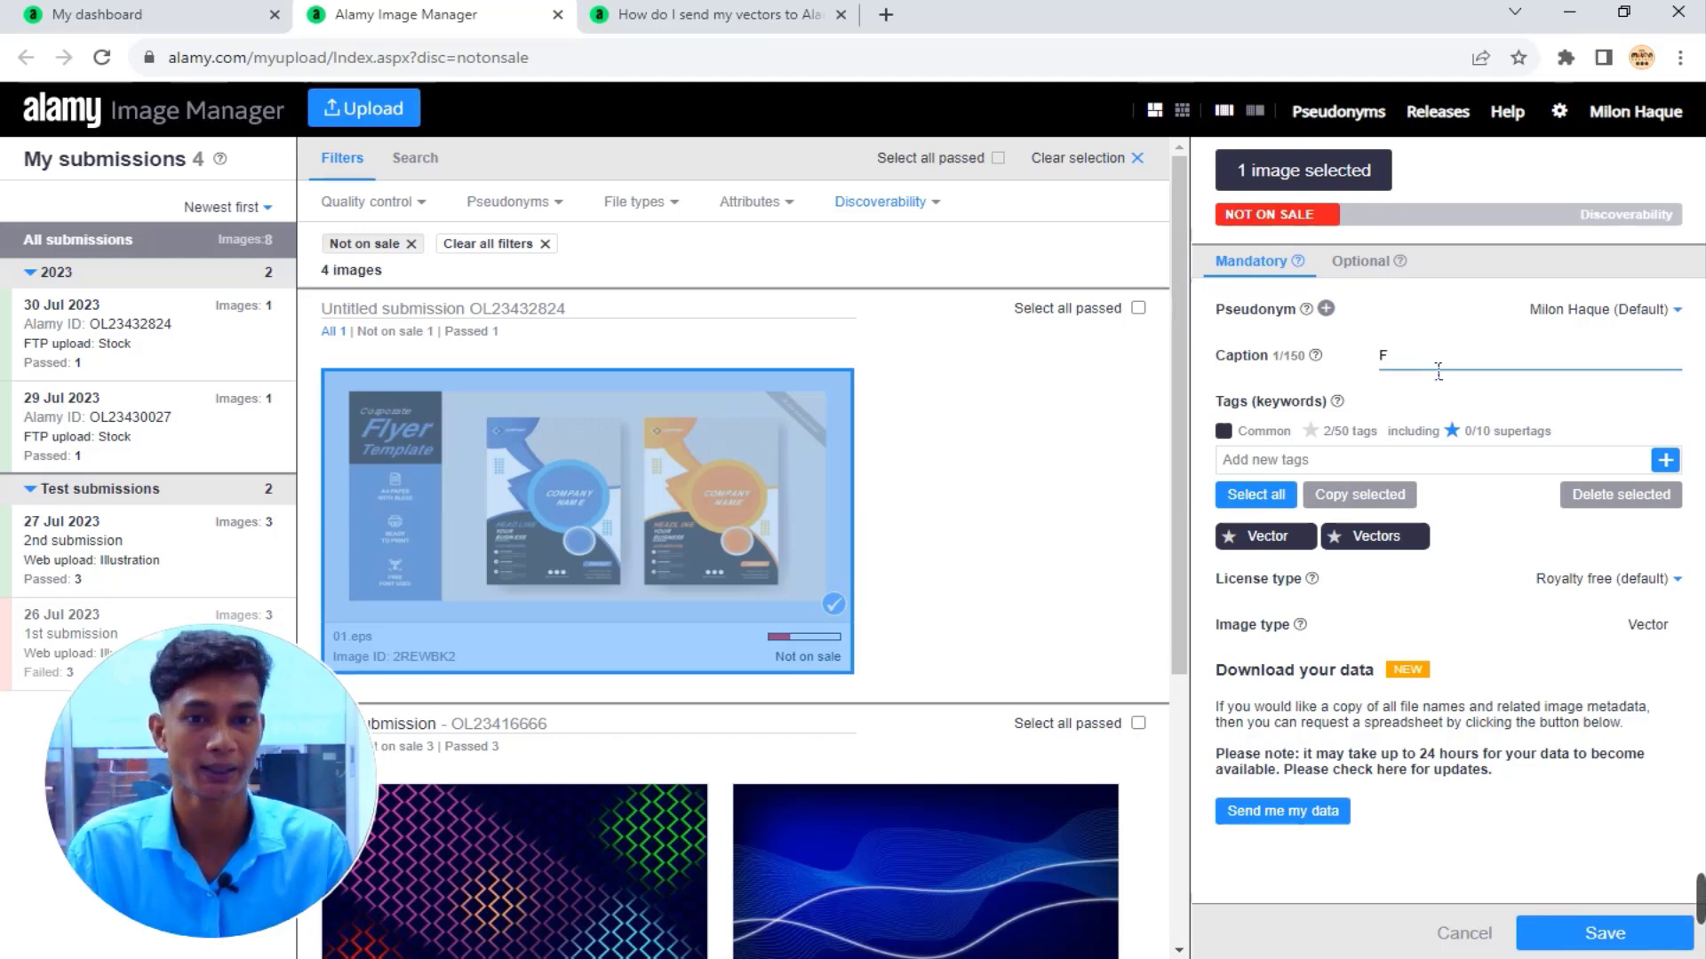
{"action": "key", "text": "BackSpace"}
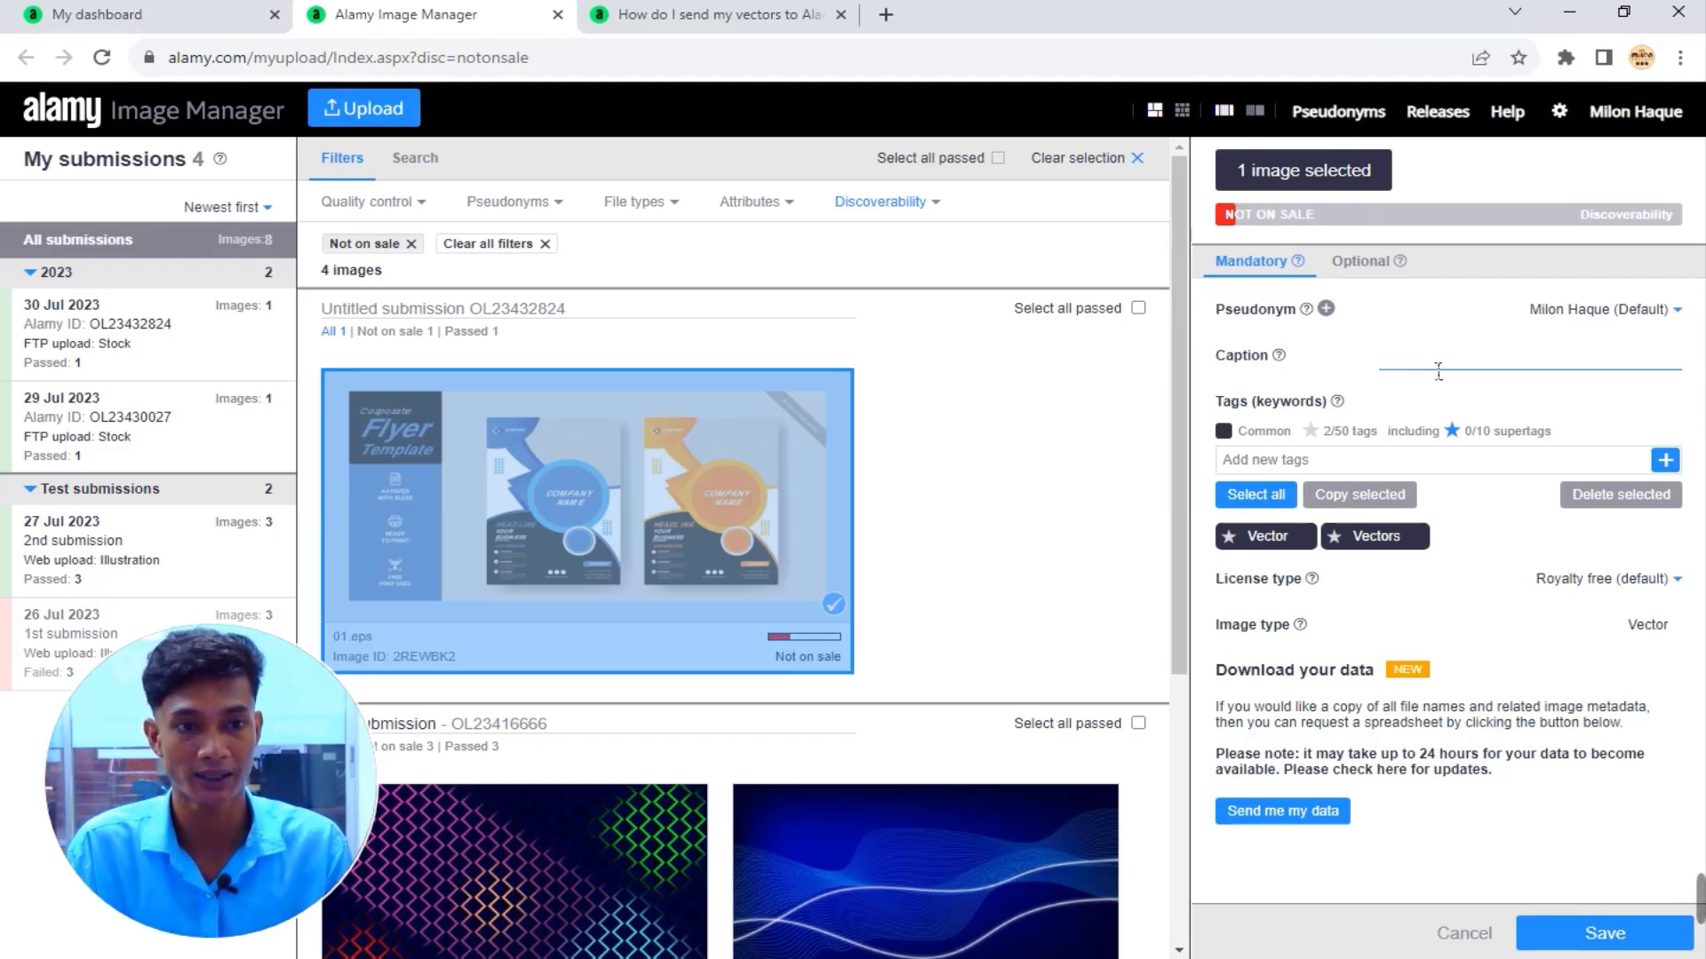
{"action": "type", "text": "Business Flyer Template Design or Vector"}
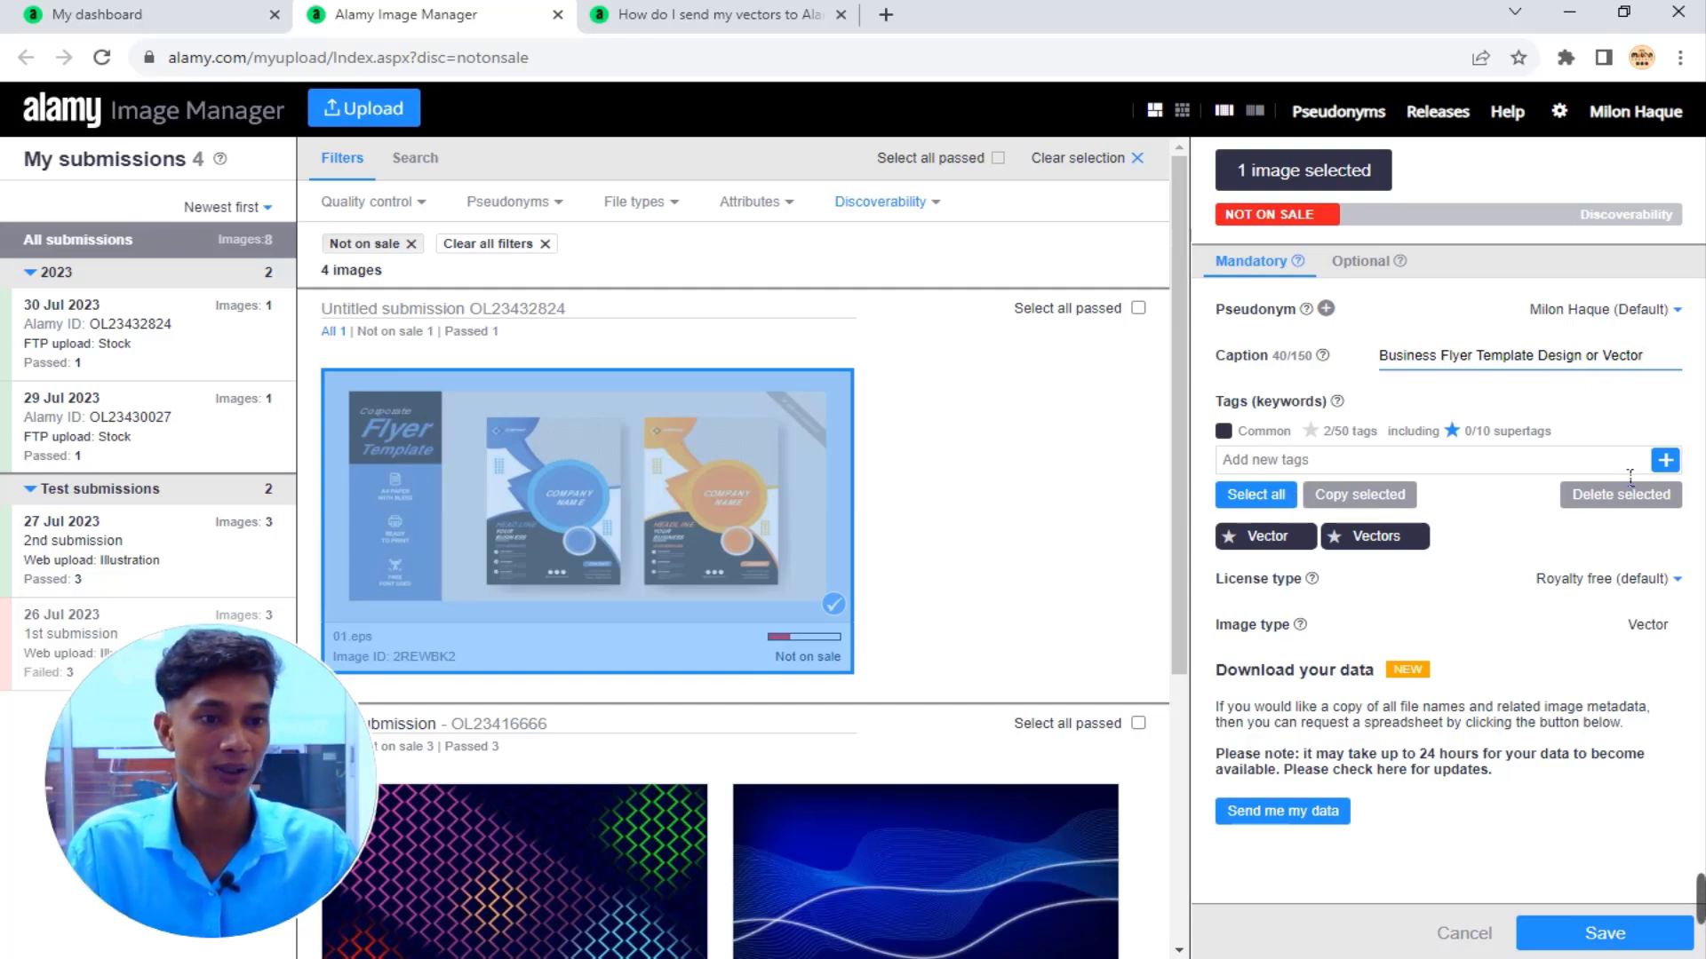
Delete the flyer's existing Vector and Vectors tags, leaving 0/50 tags.
{"action": "left_click", "coordinate": [1361, 502]}
{"action": "left_click", "coordinate": [1266, 500]}
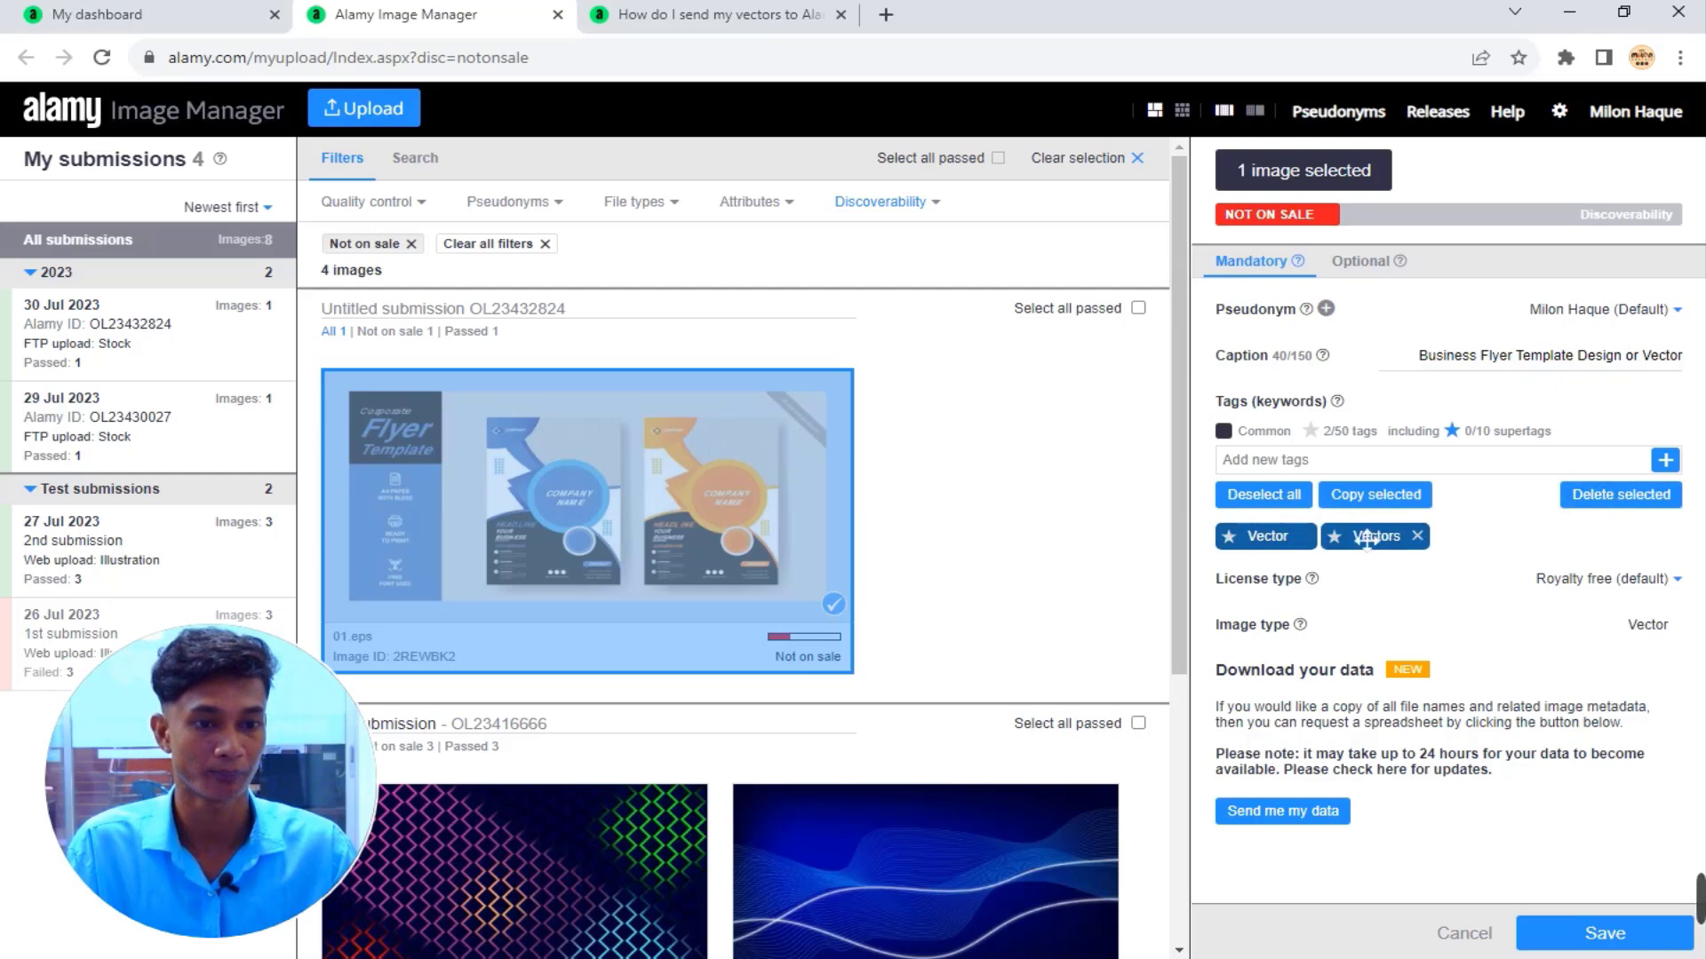
{"action": "left_click", "coordinate": [1639, 498]}
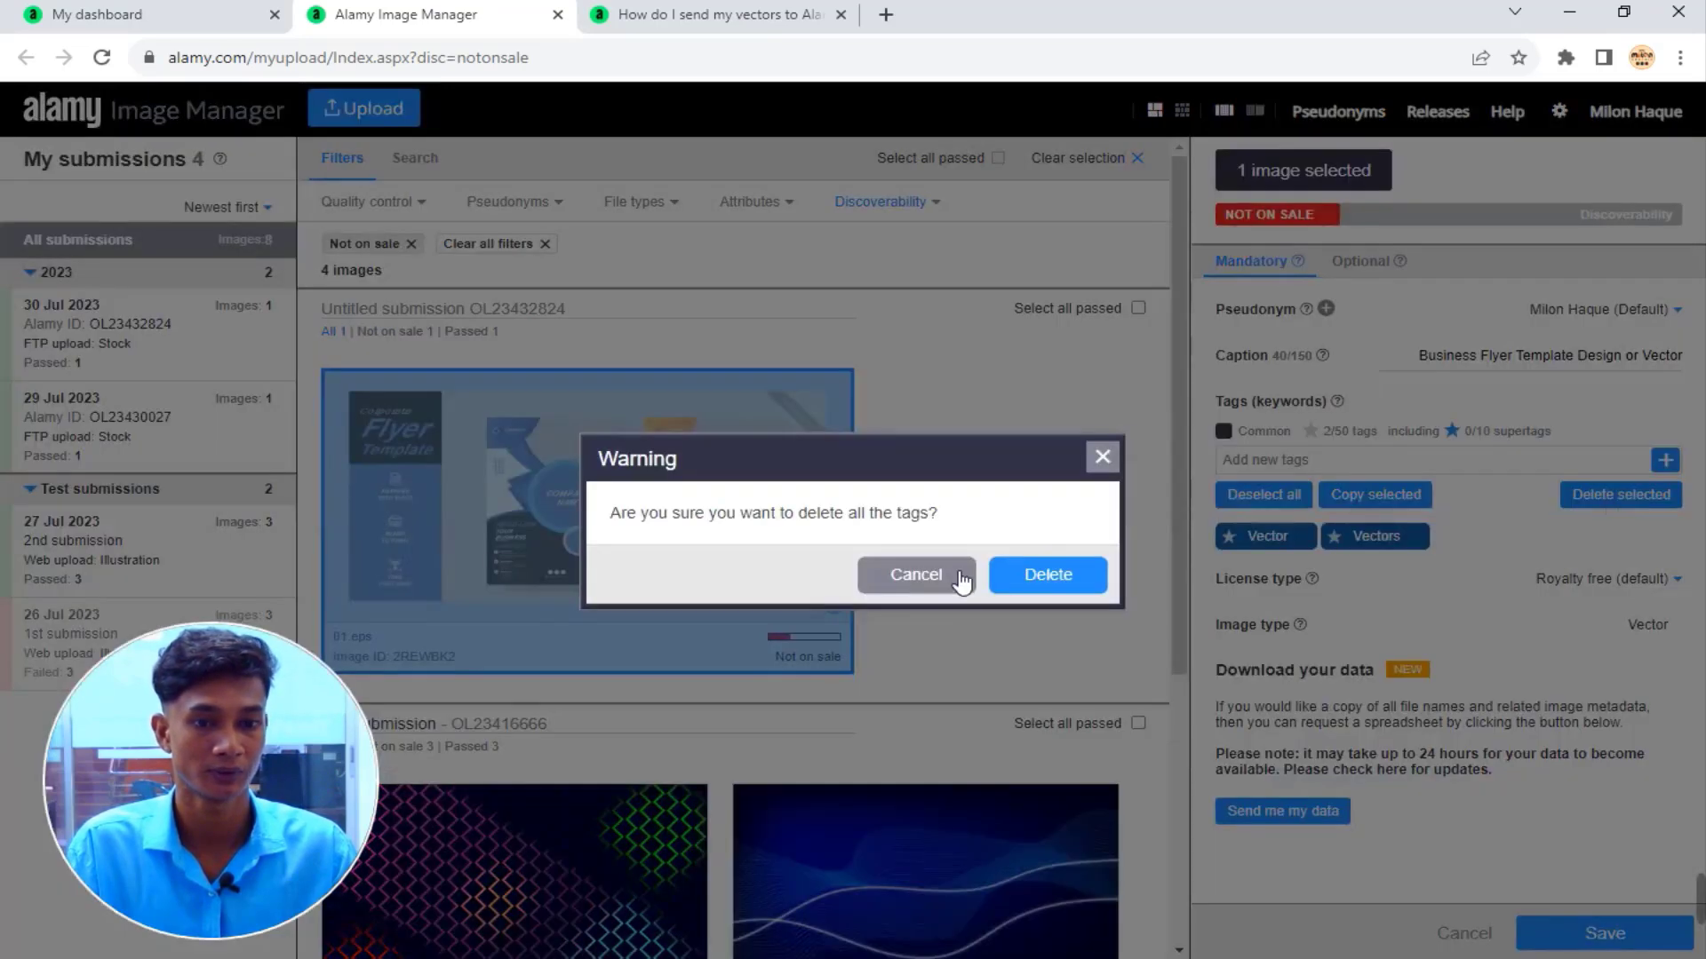
{"action": "left_click", "coordinate": [1095, 579]}
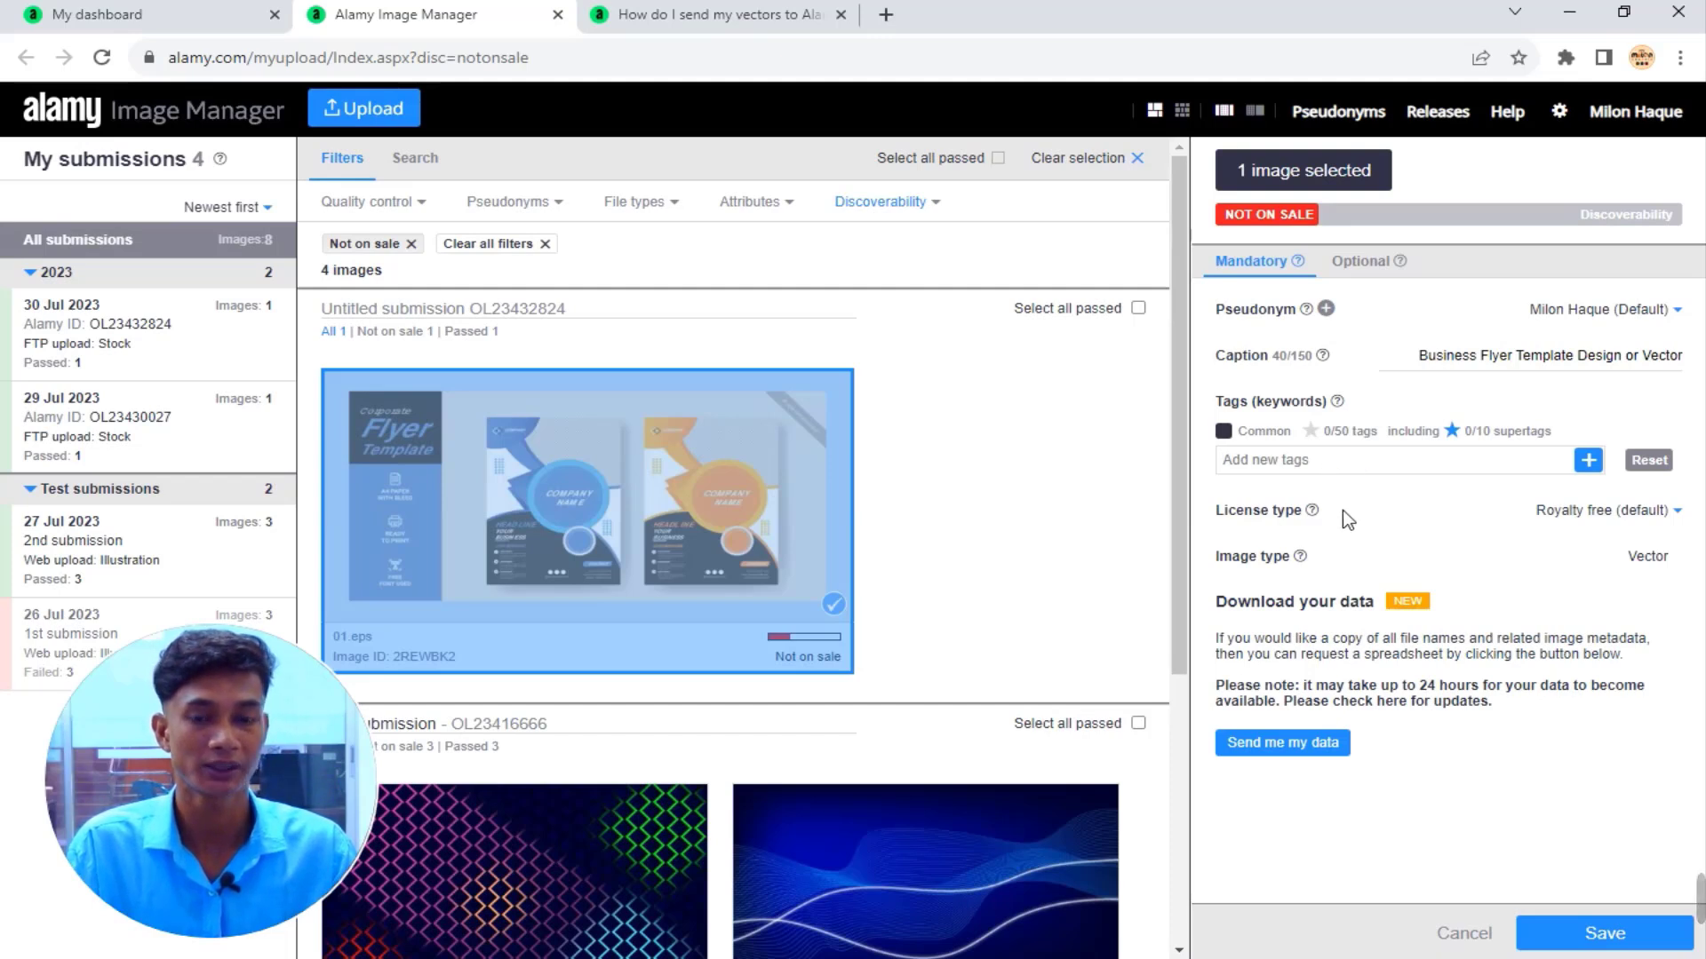
{"action": "left_click", "coordinate": [886, 14]}
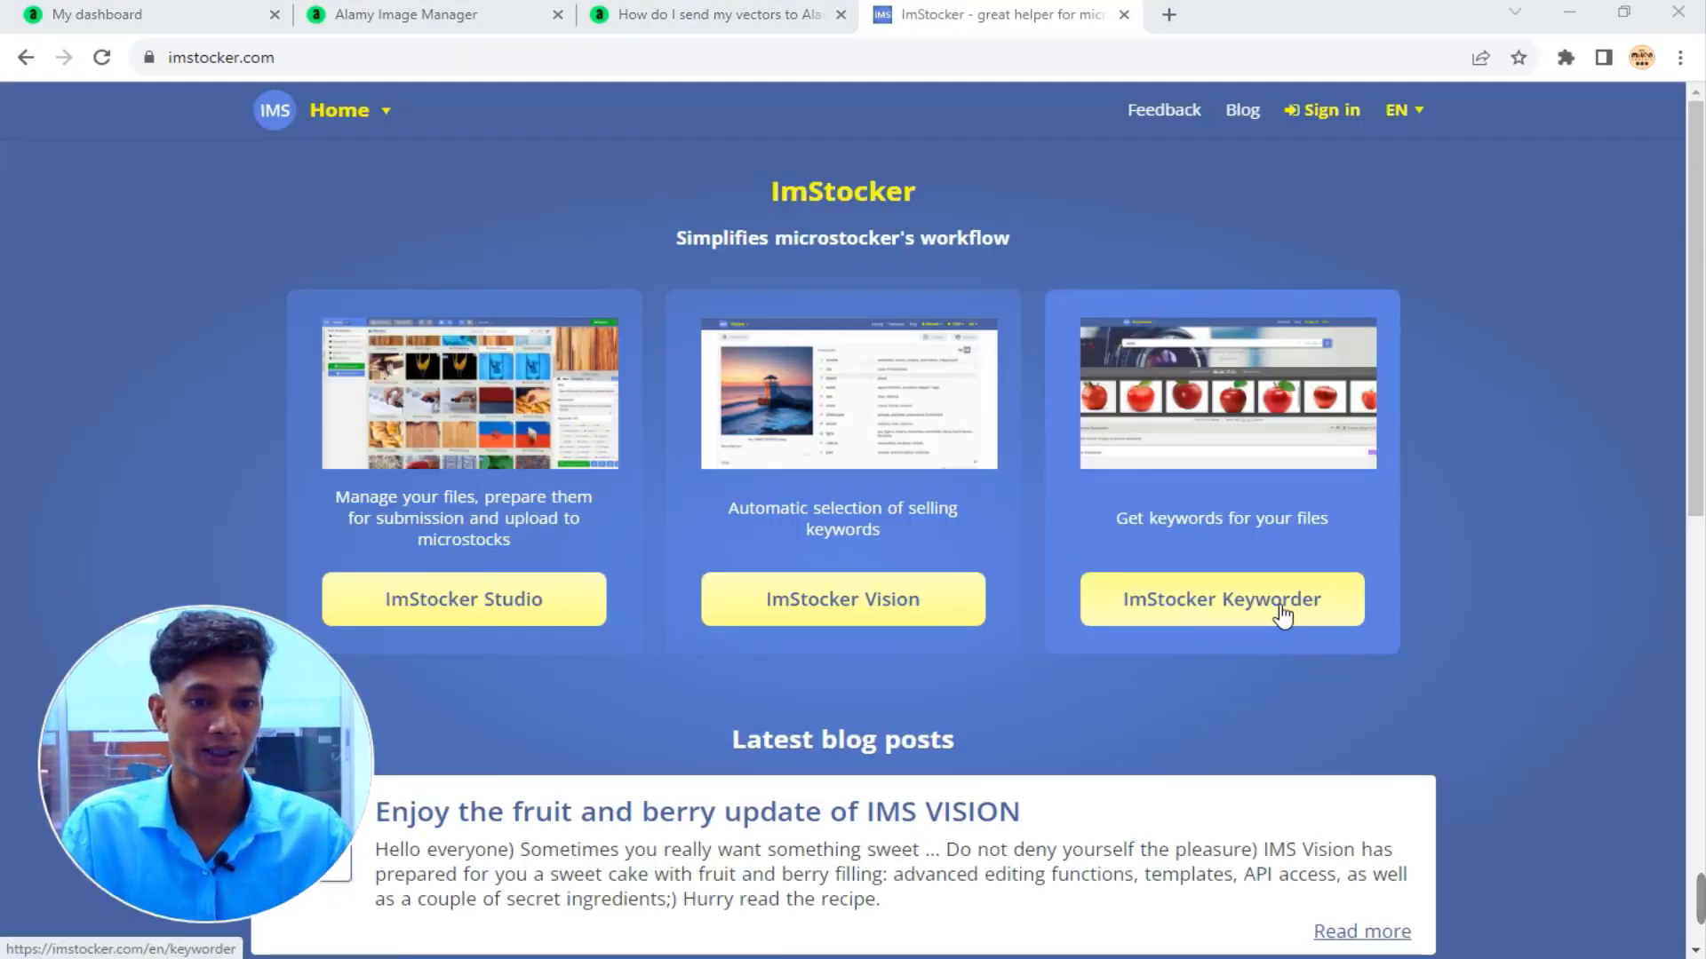
Search Keyworder for 'business flyer template' and pick the blue flyer bundle and red corporate cover.
{"action": "left_click", "coordinate": [1282, 615]}
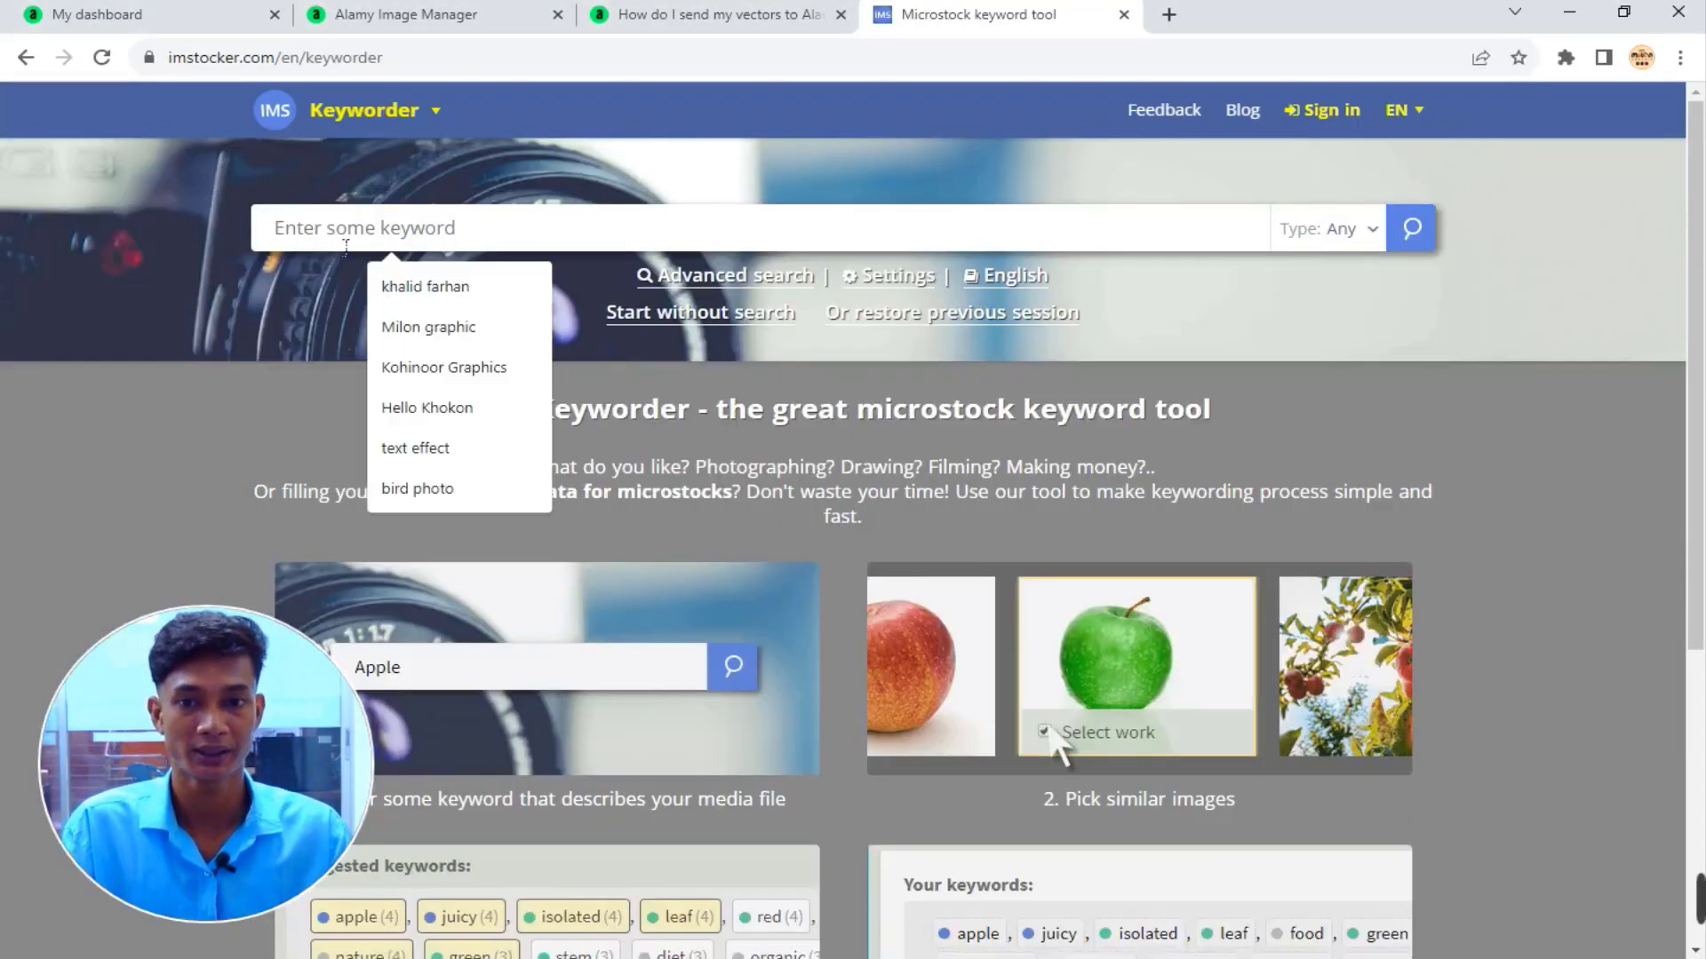
{"action": "left_click", "coordinate": [350, 246]}
{"action": "type", "text": "business flyer template"}
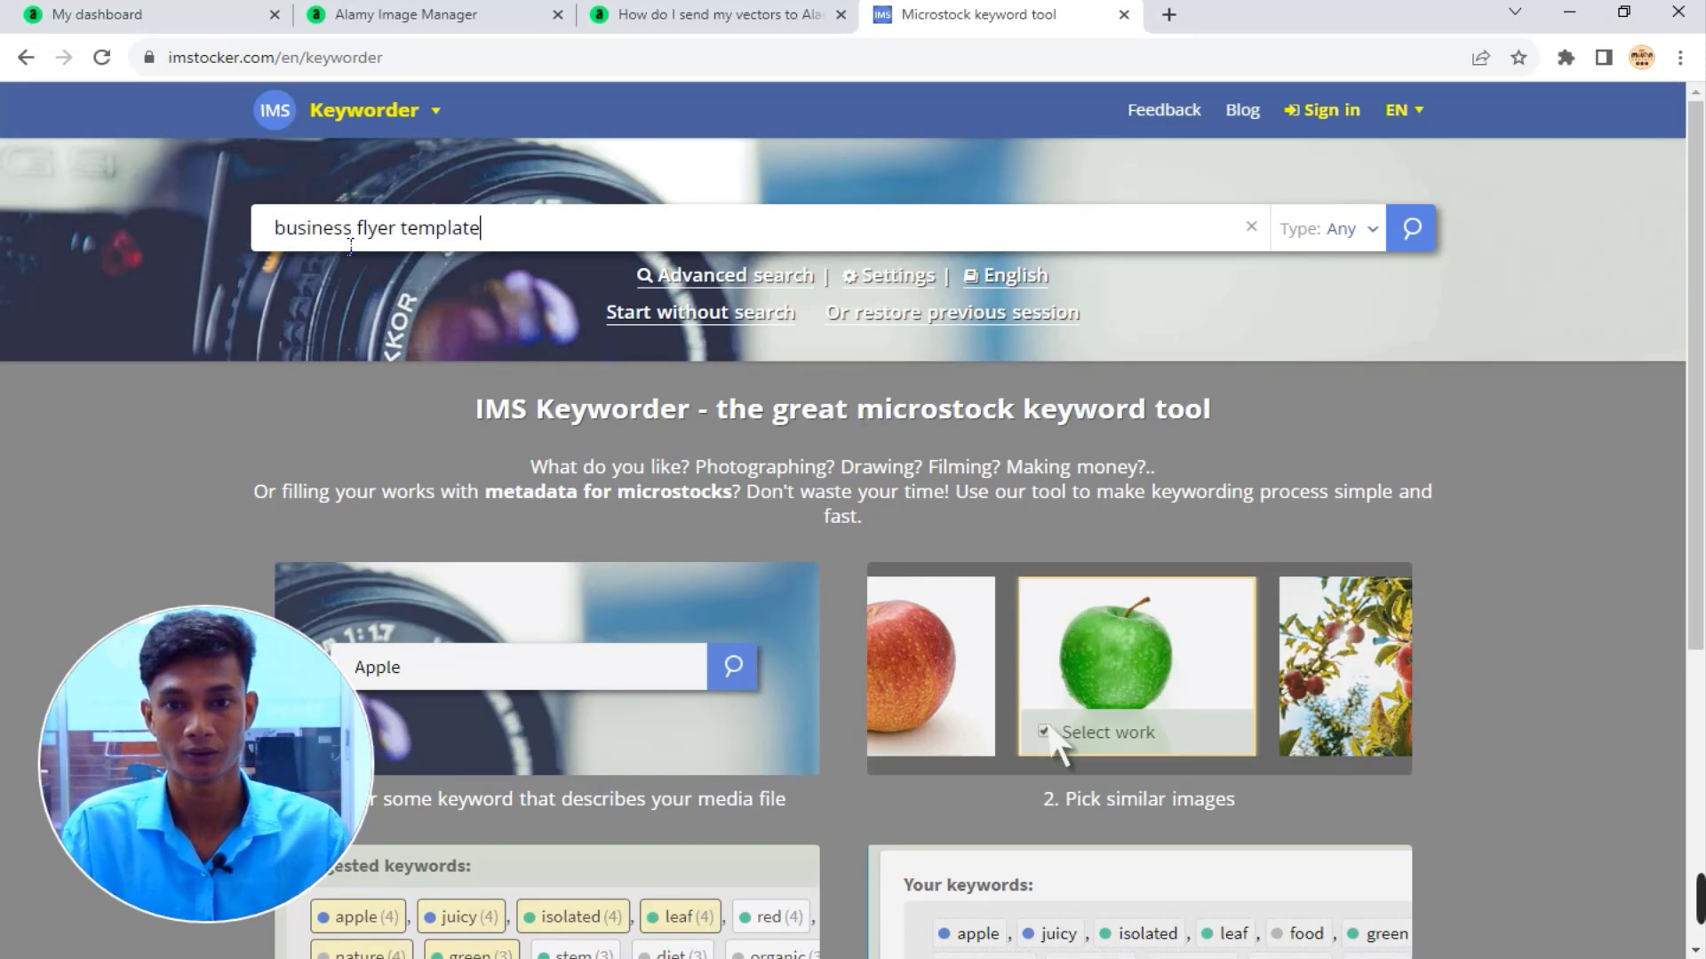
{"action": "left_click", "coordinate": [1412, 233]}
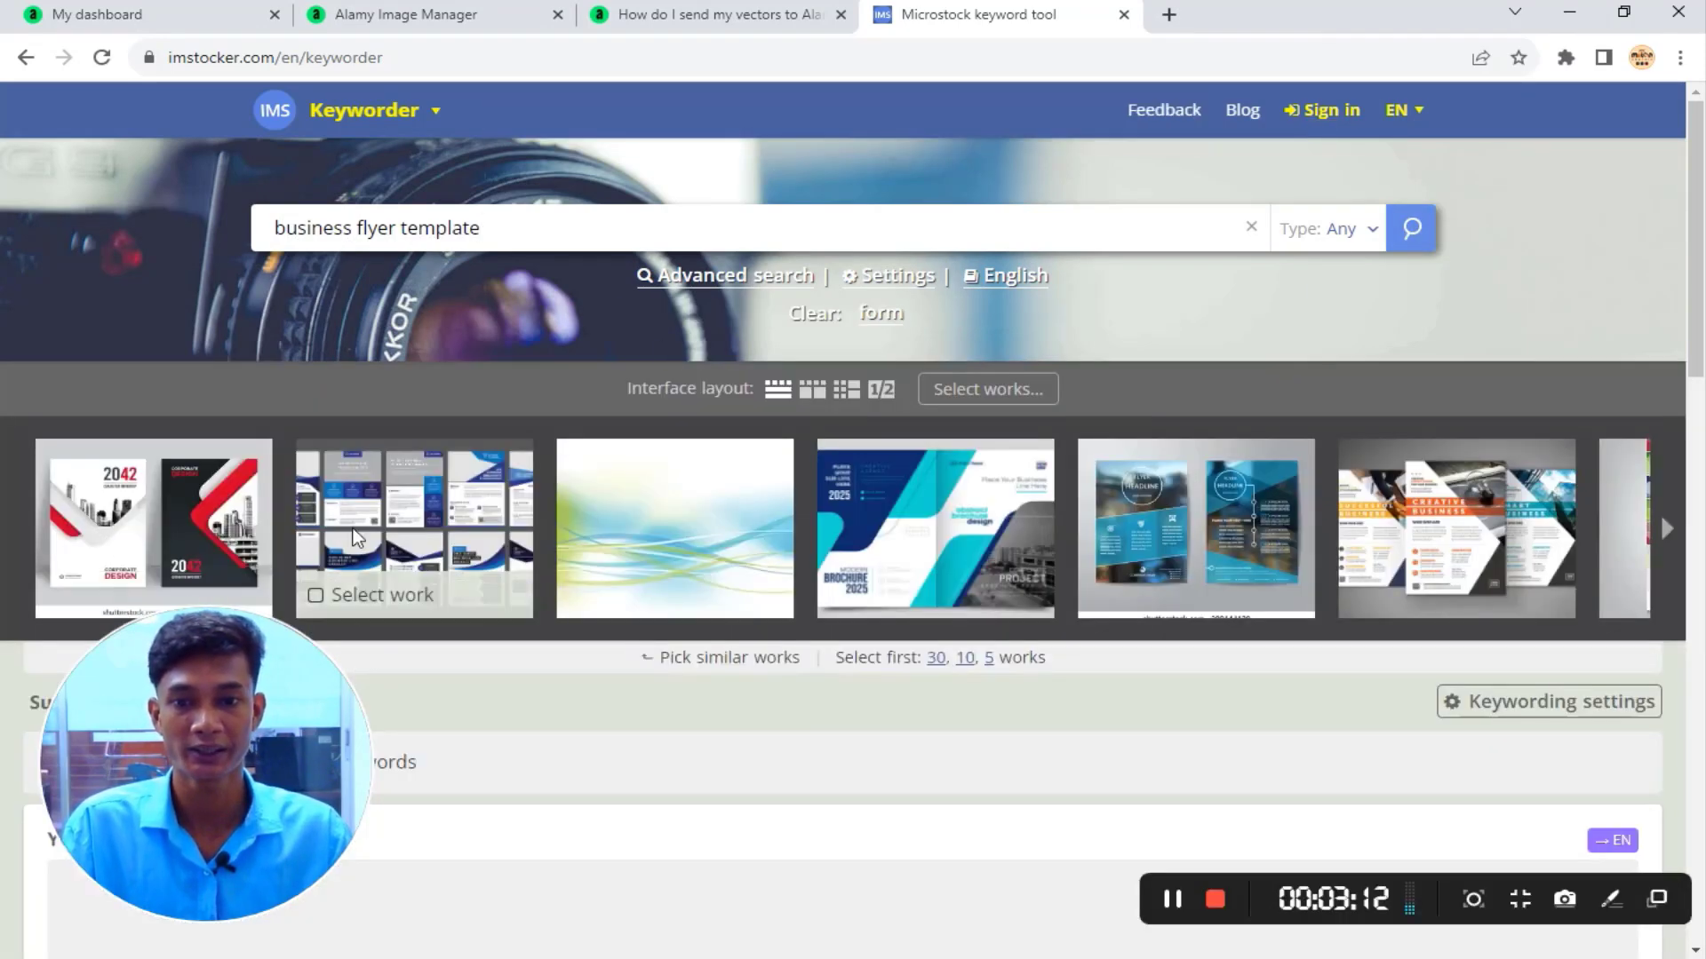
{"action": "scroll", "coordinate": [1125, 504], "scroll_direction": "down", "scroll_amount": 1}
{"action": "scroll", "coordinate": [1123, 496], "scroll_direction": "down", "scroll_amount": 1}
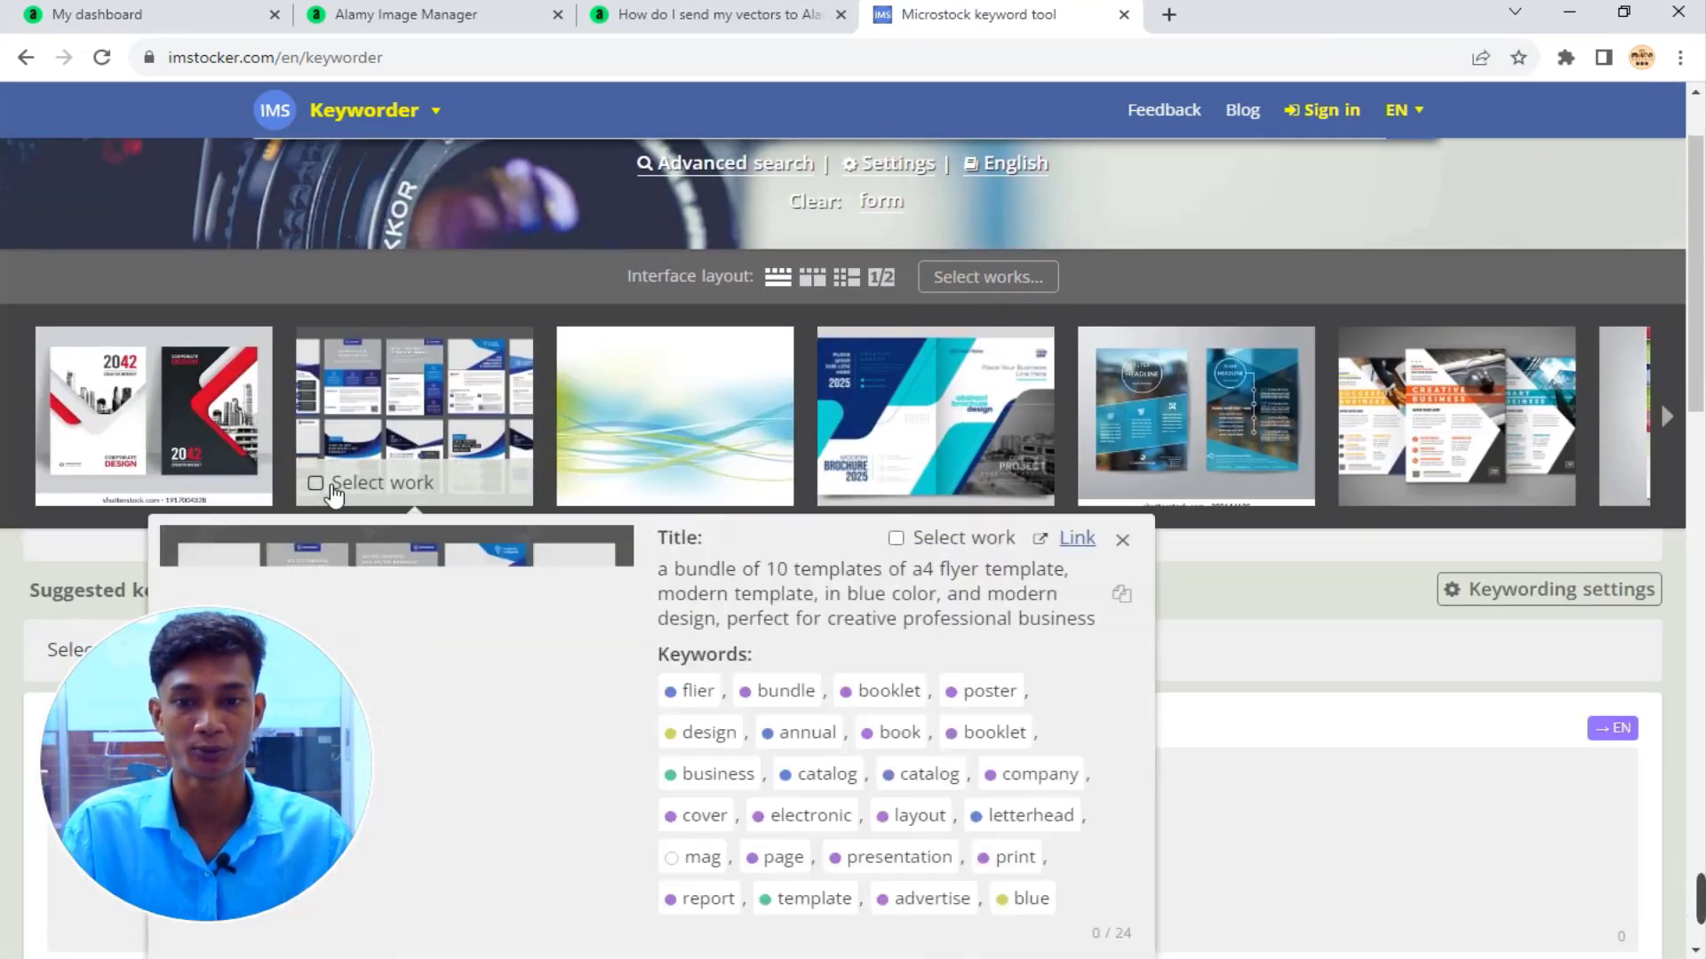
{"action": "left_click", "coordinate": [334, 490]}
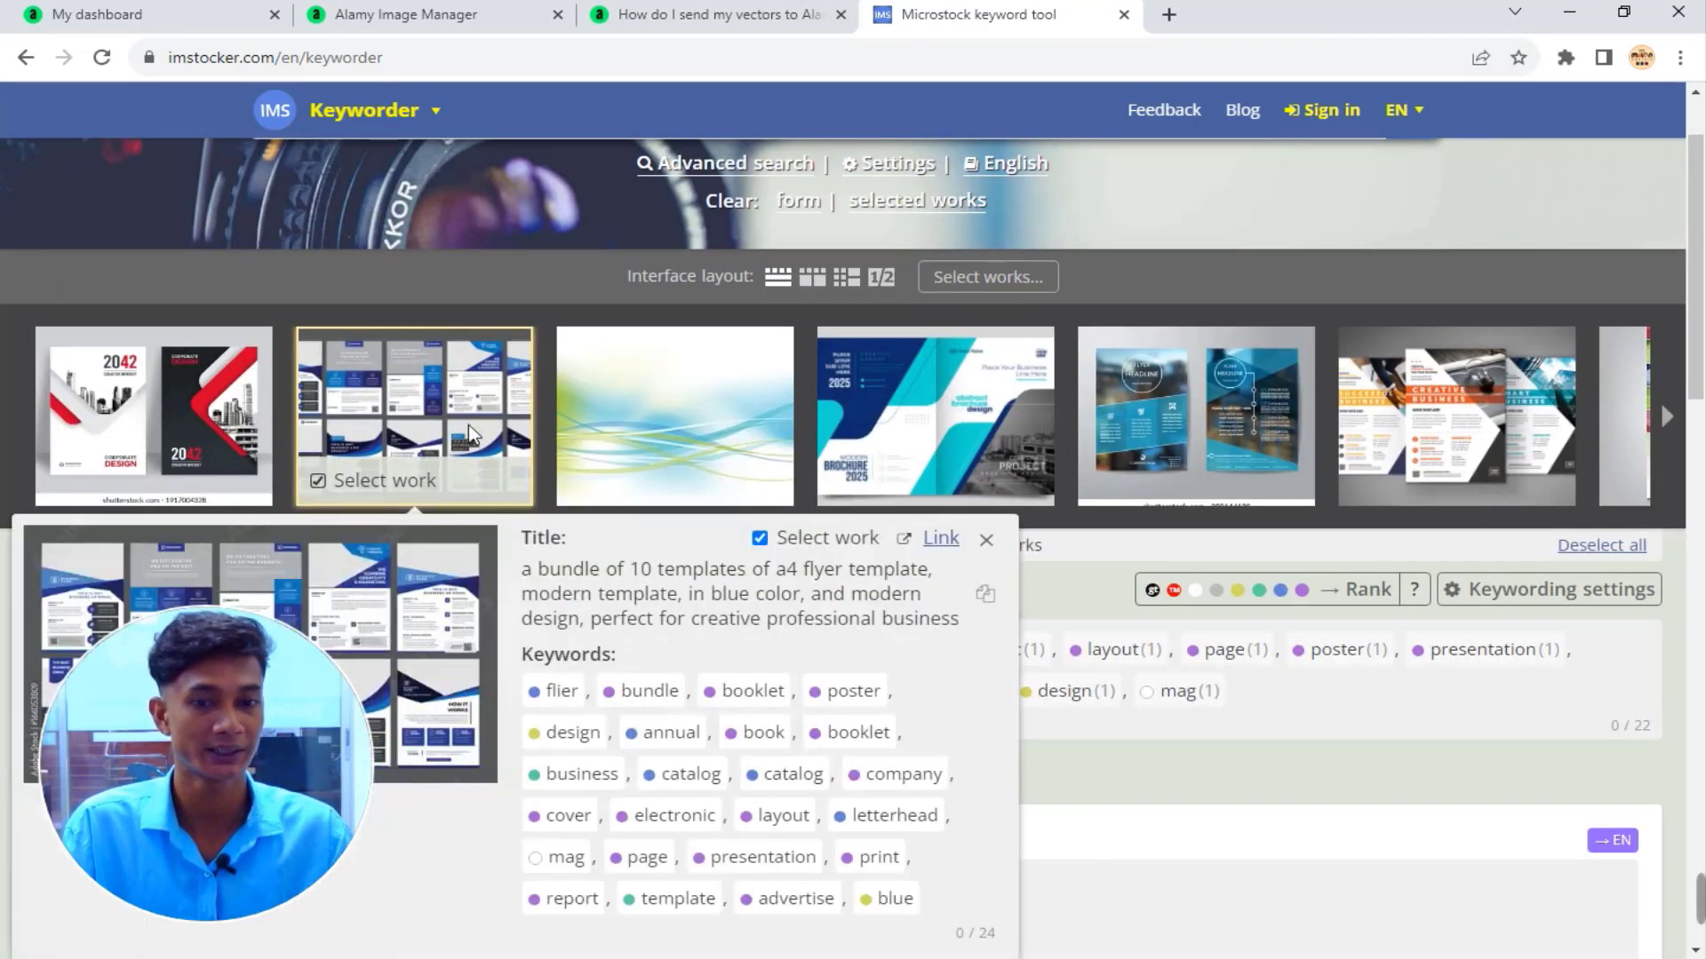
{"action": "scroll", "coordinate": [1032, 563], "scroll_direction": "down", "scroll_amount": 3}
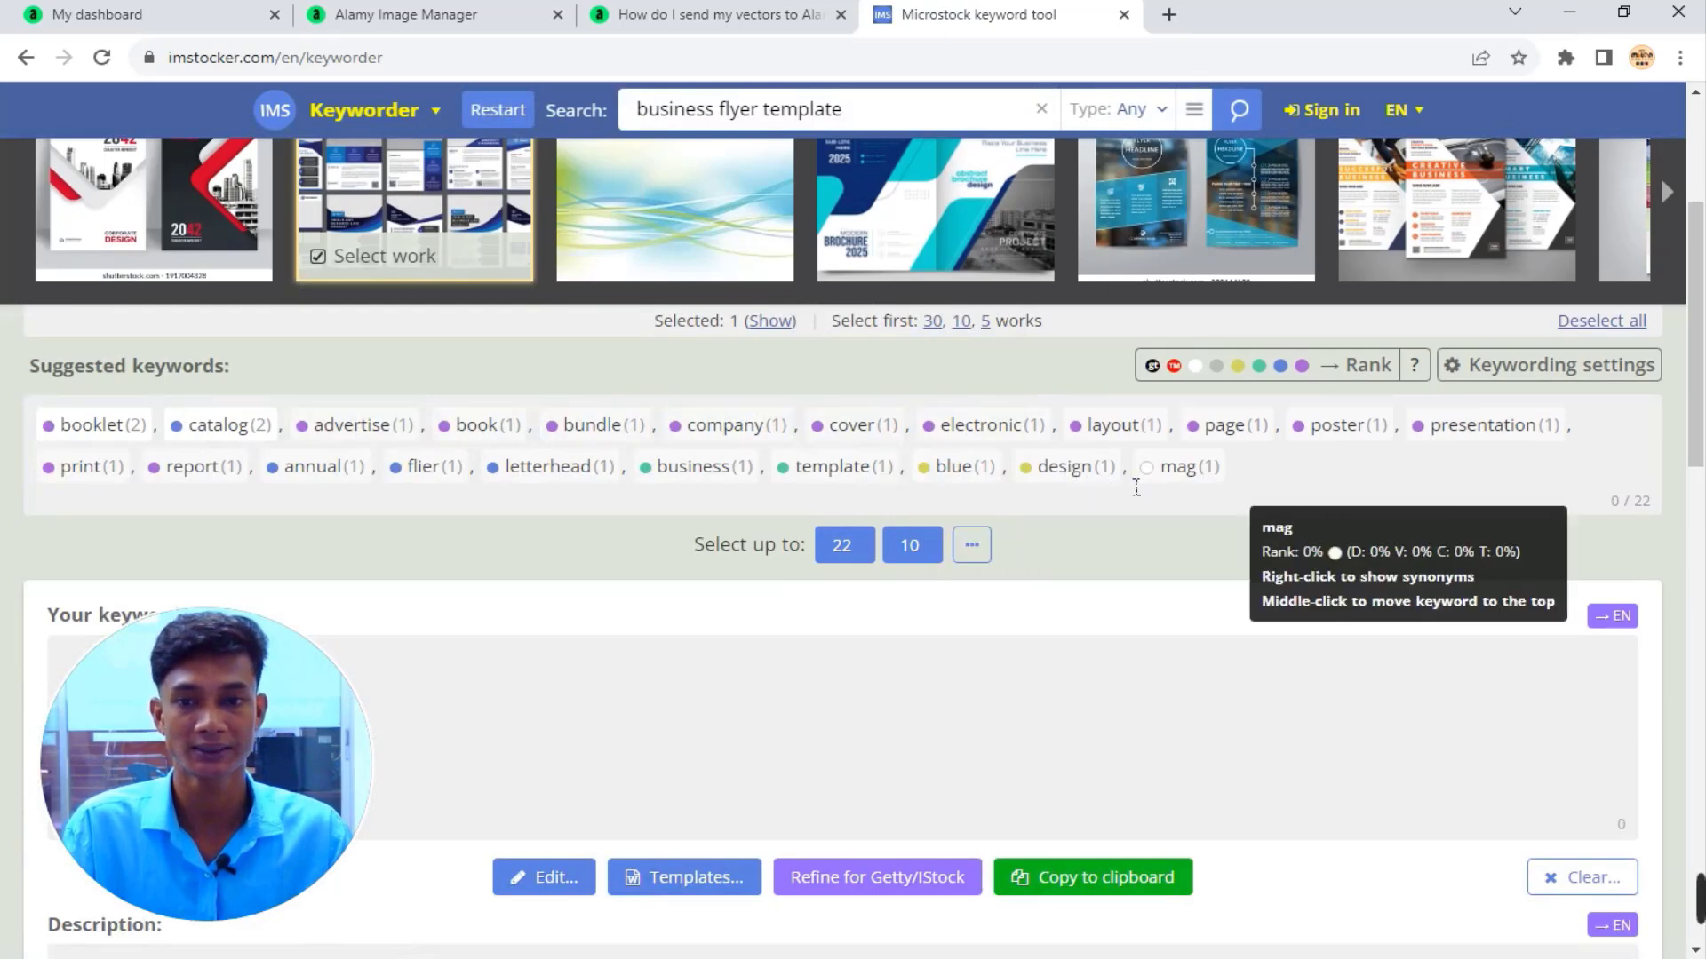
{"action": "scroll", "coordinate": [1226, 484], "scroll_direction": "up", "scroll_amount": 1}
{"action": "mouse_move", "coordinate": [103, 333]}
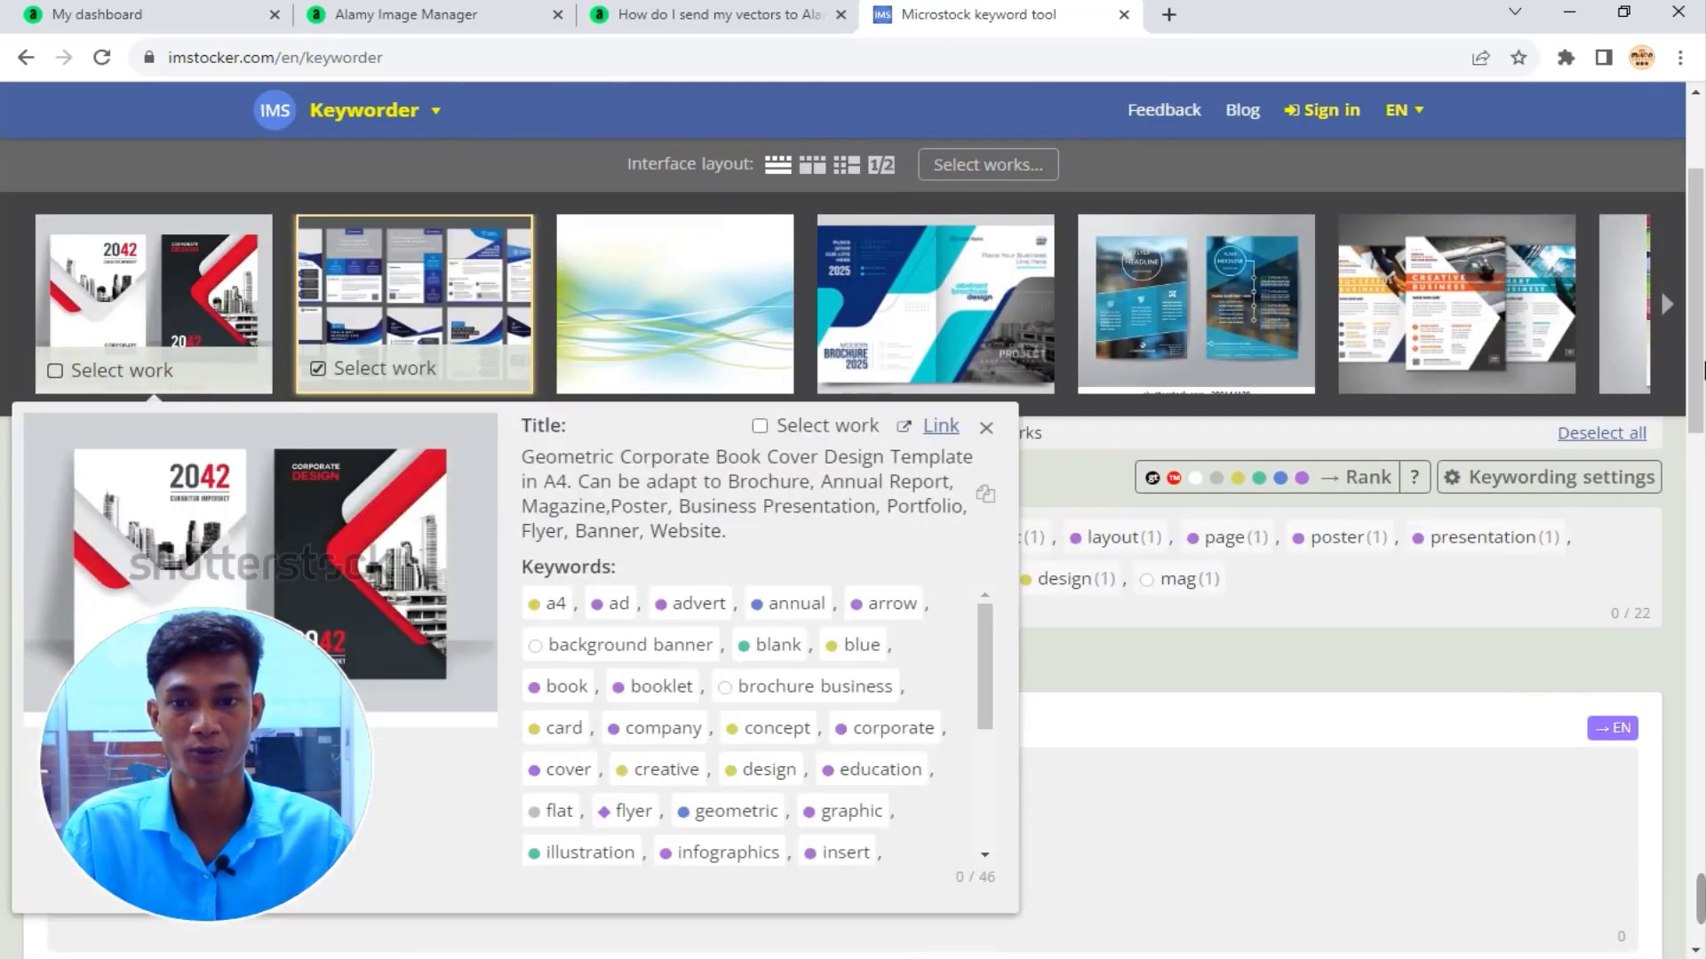
{"action": "left_click", "coordinate": [71, 381]}
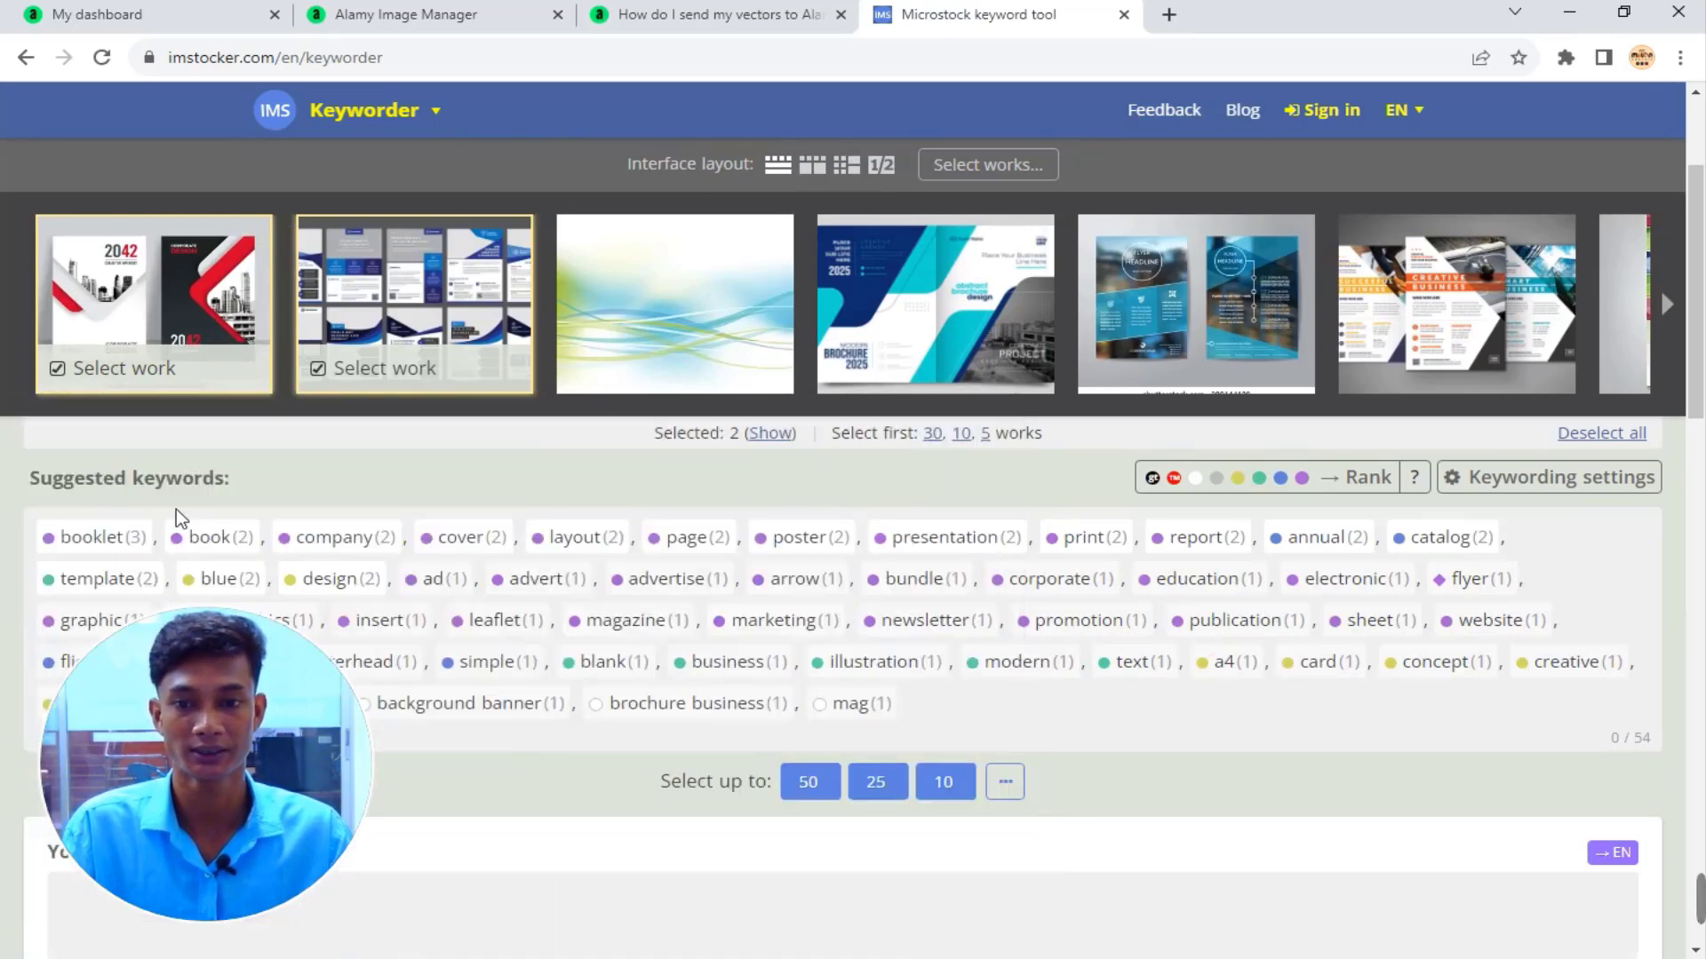
Select all 54 suggested keywords and copy them to the clipboard.
{"action": "scroll", "coordinate": [1152, 665], "scroll_direction": "down", "scroll_amount": 1}
{"action": "scroll", "coordinate": [1152, 666], "scroll_direction": "down", "scroll_amount": 1}
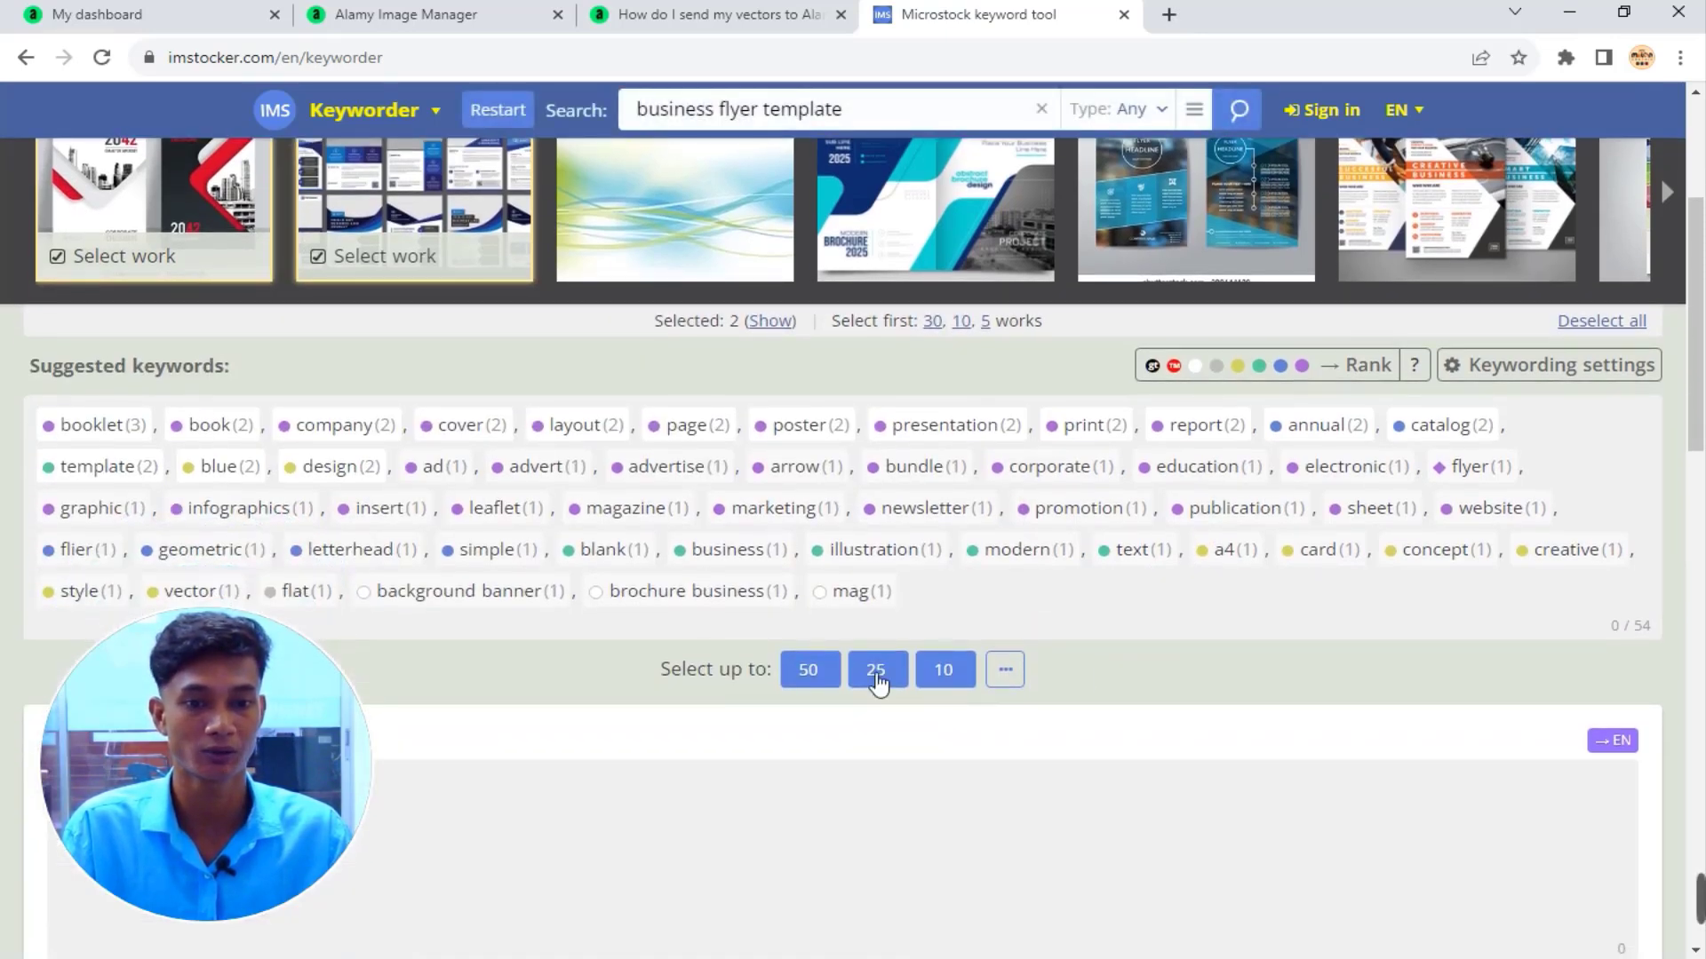
{"action": "left_click", "coordinate": [1015, 673]}
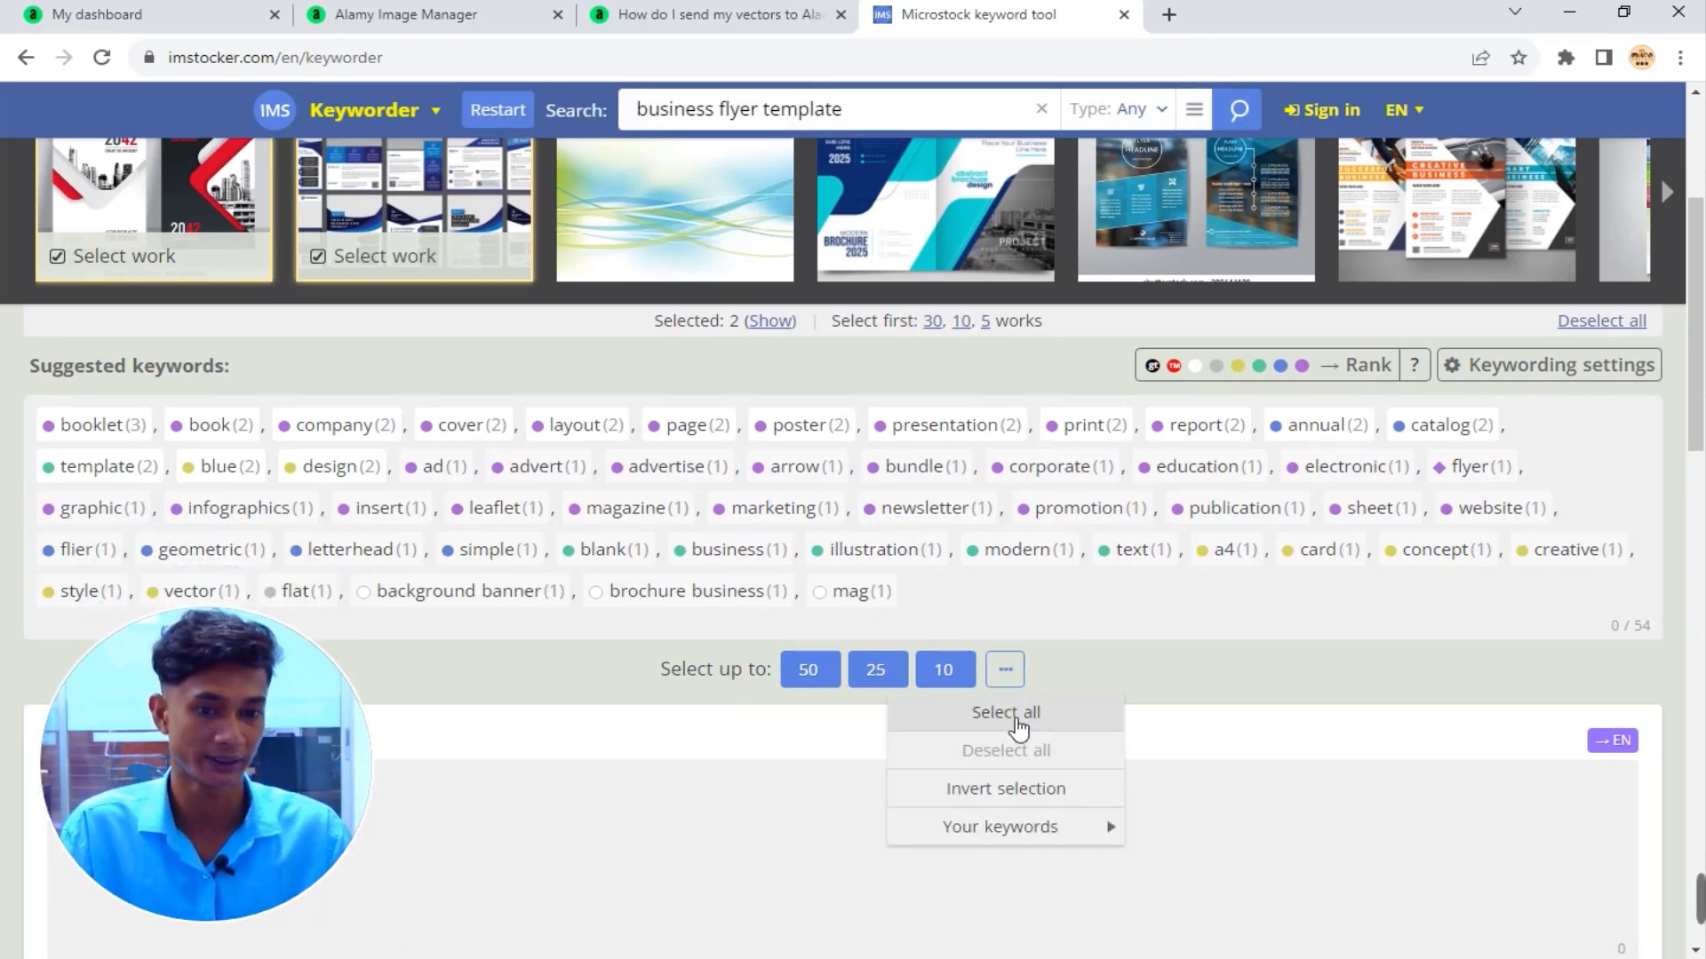
{"action": "left_click", "coordinate": [1090, 723]}
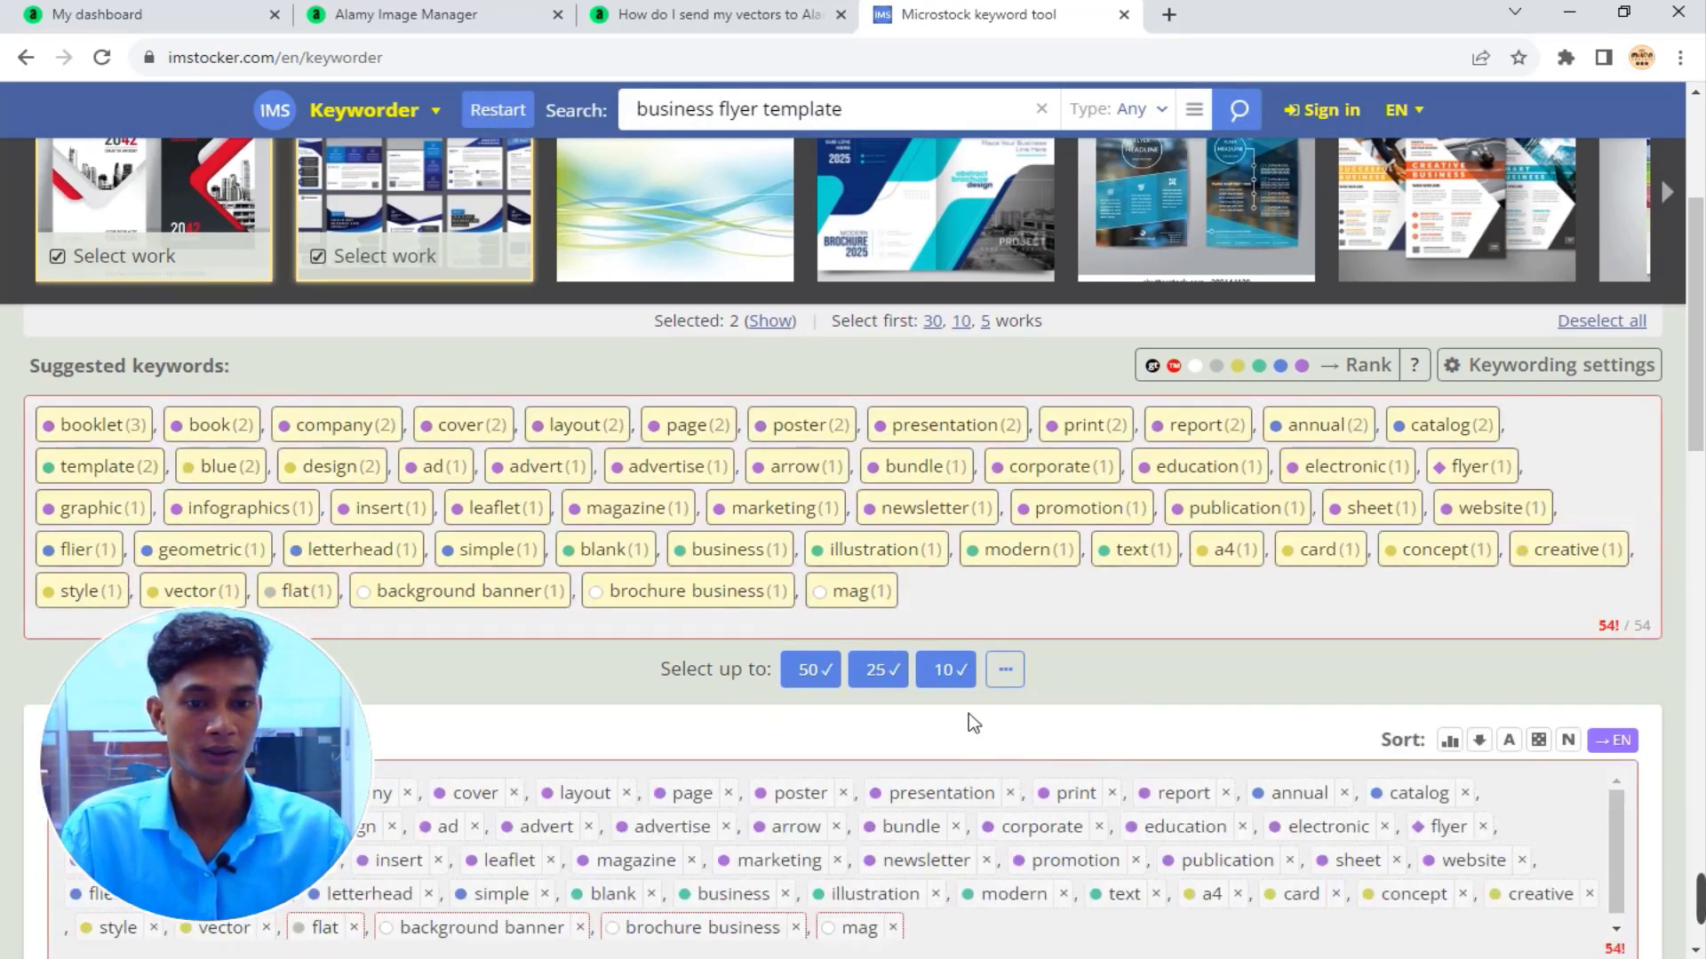
{"action": "scroll", "coordinate": [1103, 620], "scroll_direction": "down", "scroll_amount": 2}
{"action": "scroll", "coordinate": [1072, 617], "scroll_direction": "down", "scroll_amount": 2}
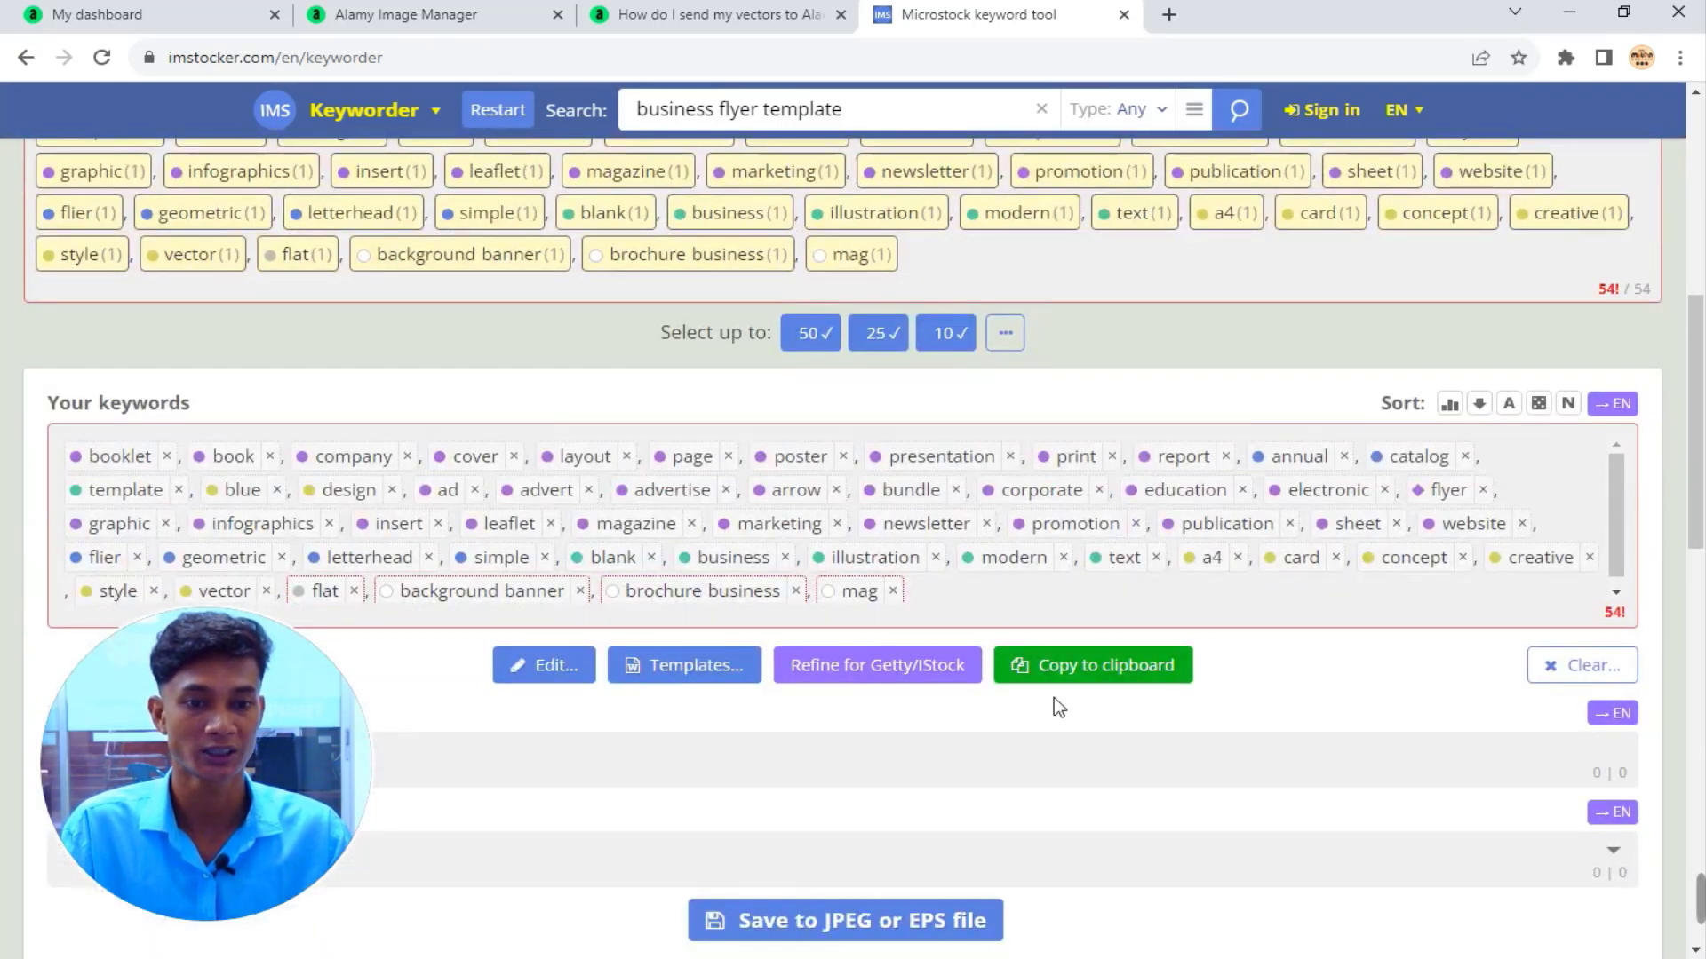
{"action": "left_click", "coordinate": [1134, 684]}
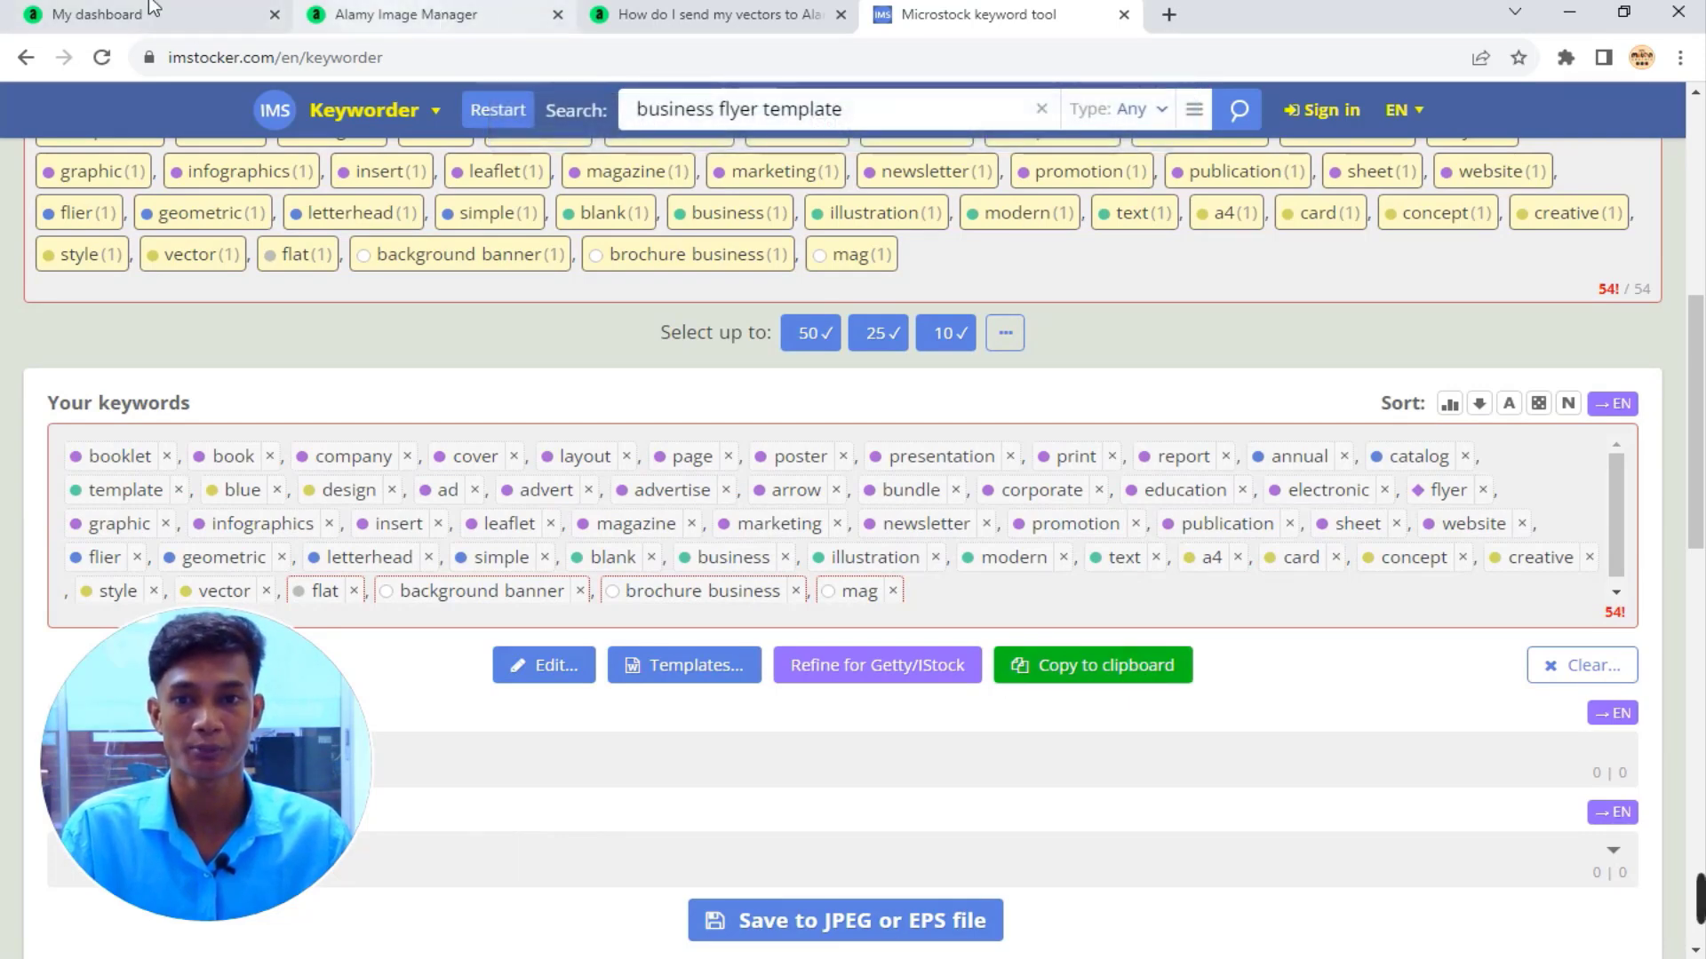
Try pasting the 54 copied keywords into the flyer's tags and dismiss the tag-limit warning.
{"action": "left_click", "coordinate": [190, 31]}
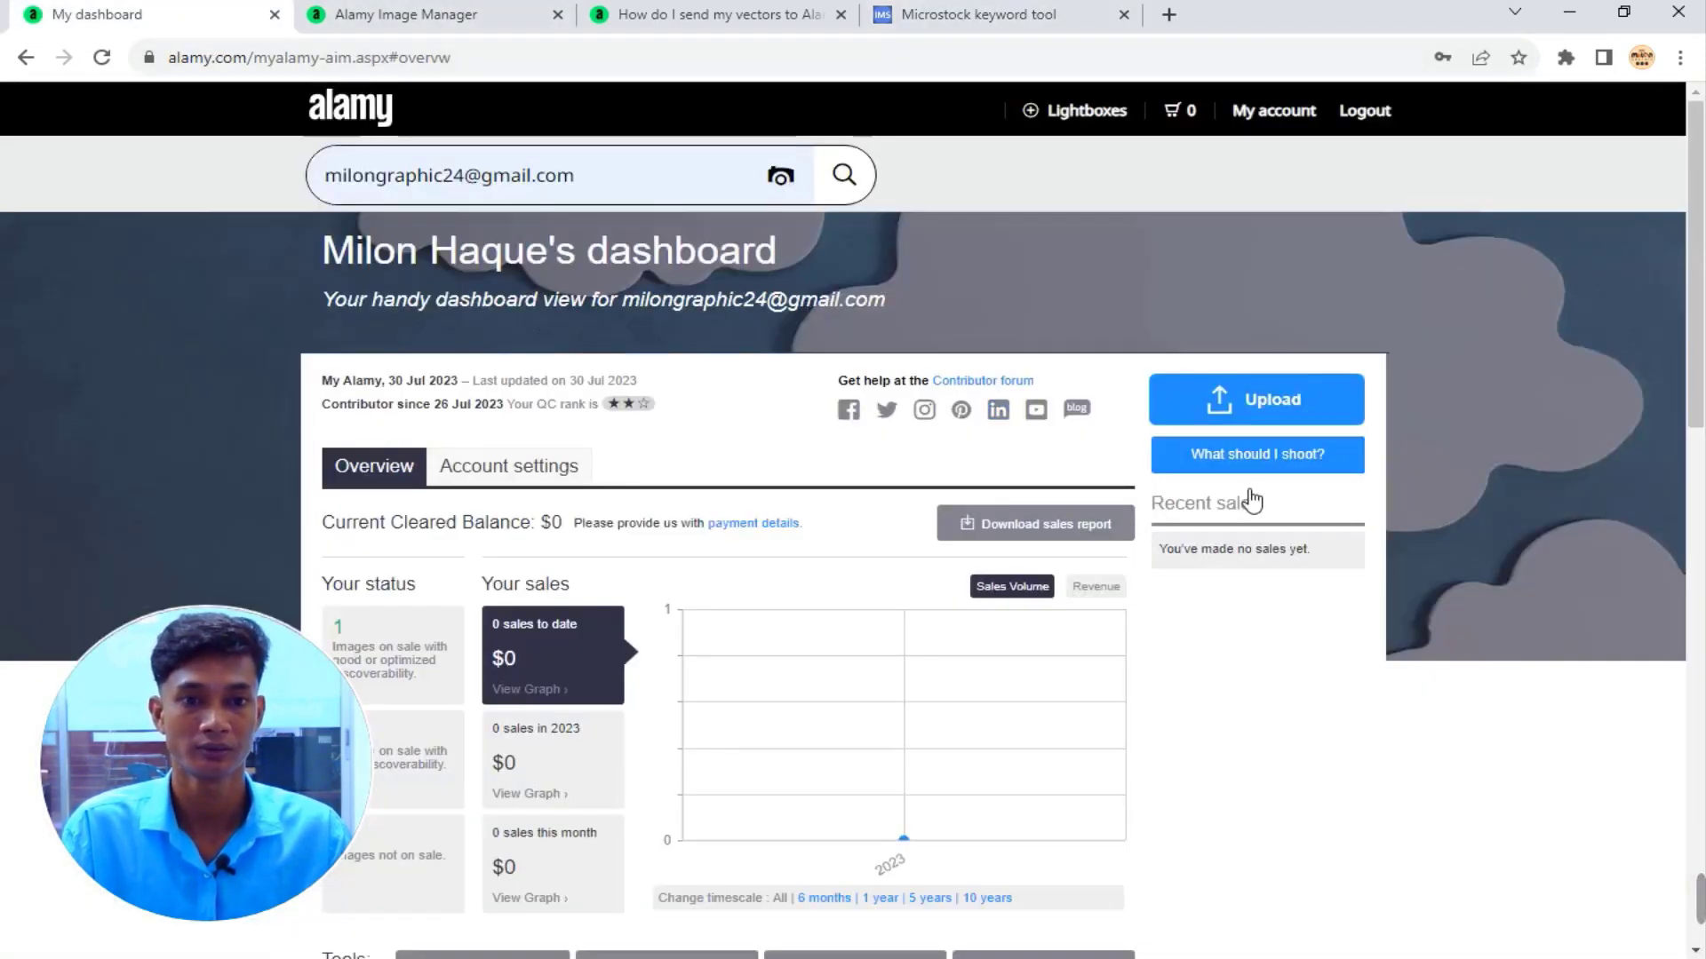
{"action": "left_click", "coordinate": [387, 9]}
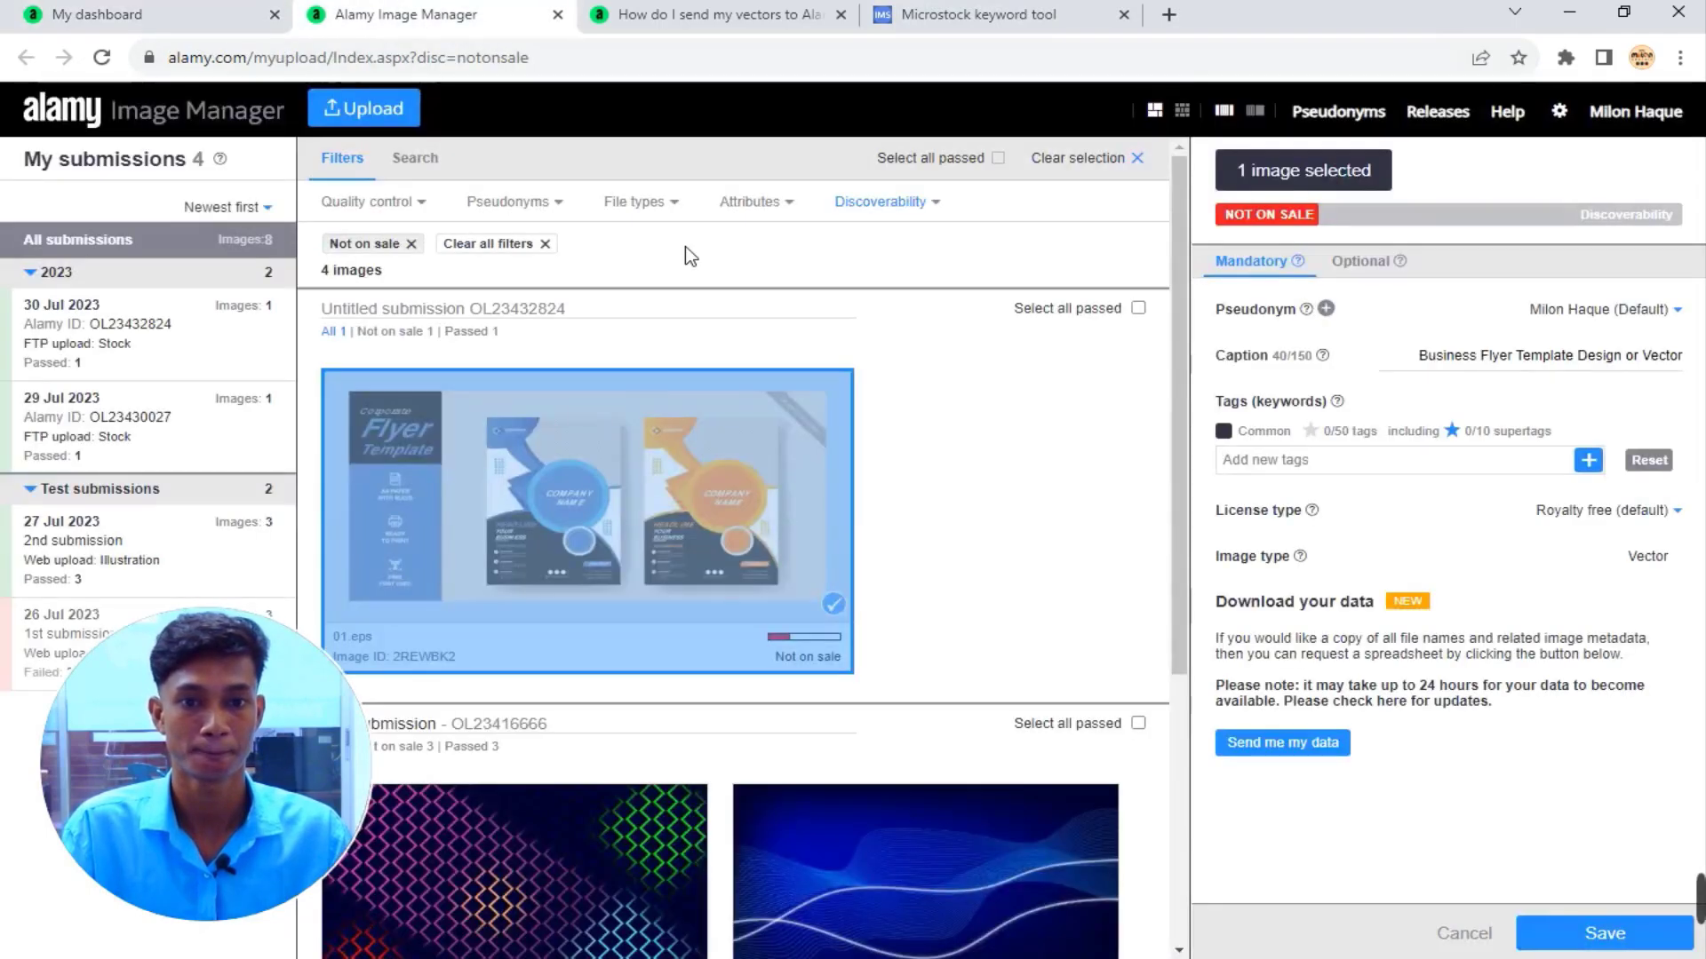
{"action": "right_click", "coordinate": [1325, 468]}
{"action": "left_click", "coordinate": [1430, 632]}
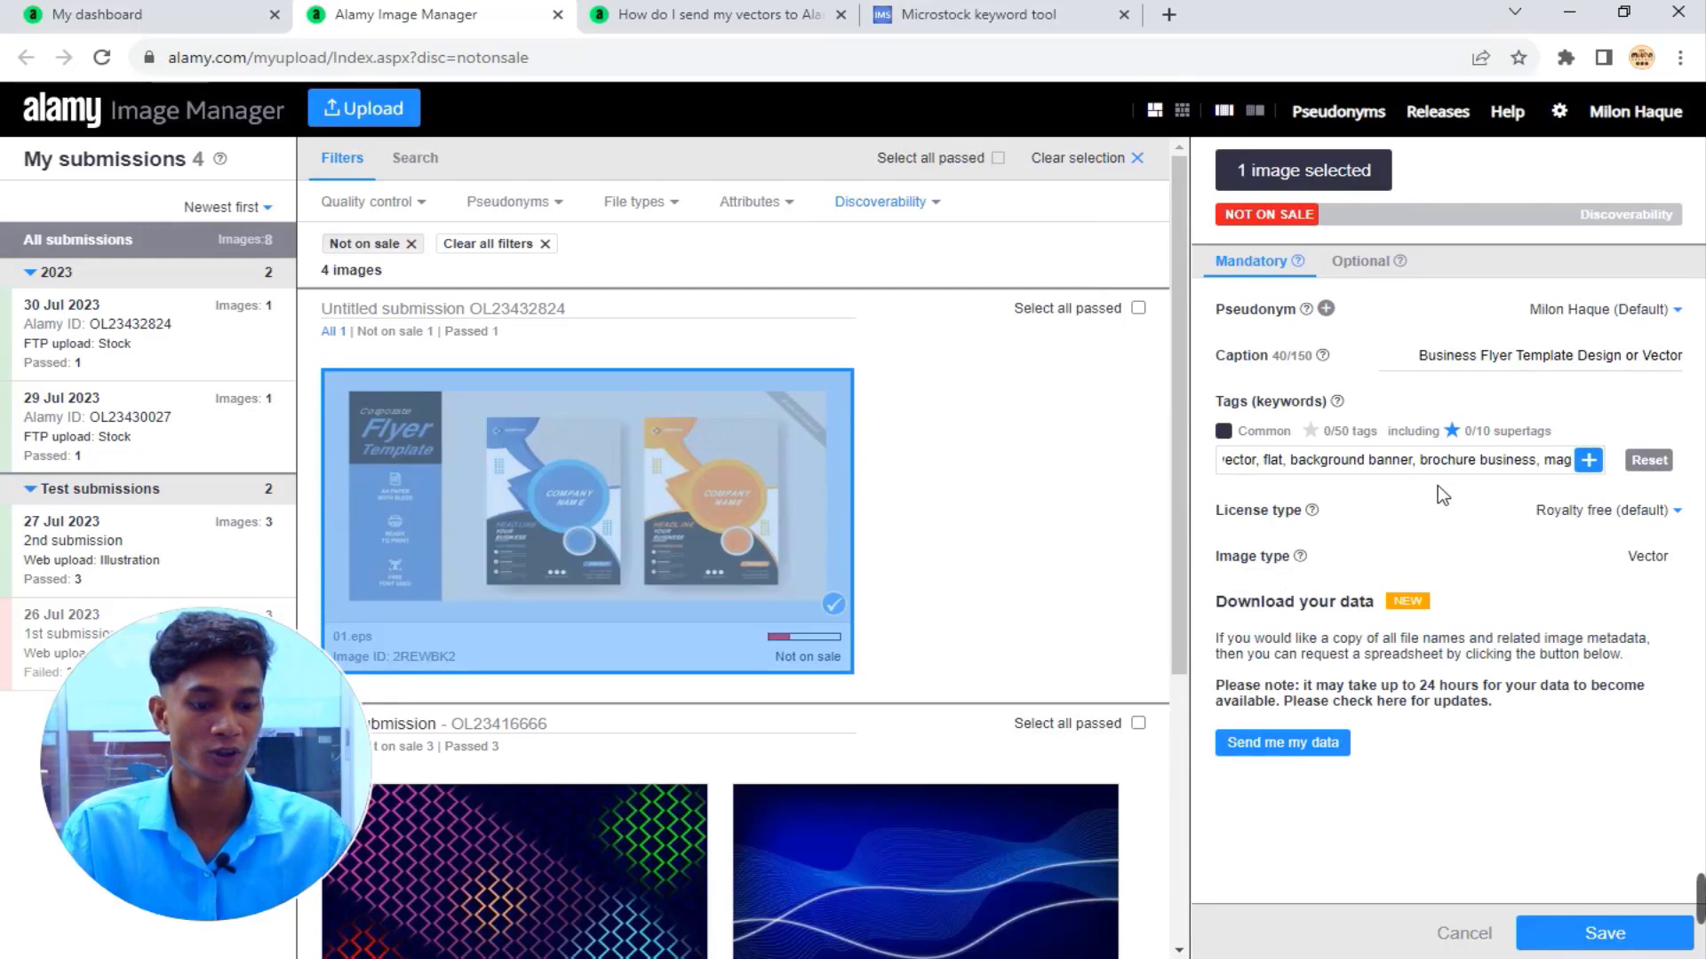
{"action": "key", "text": "Return"}
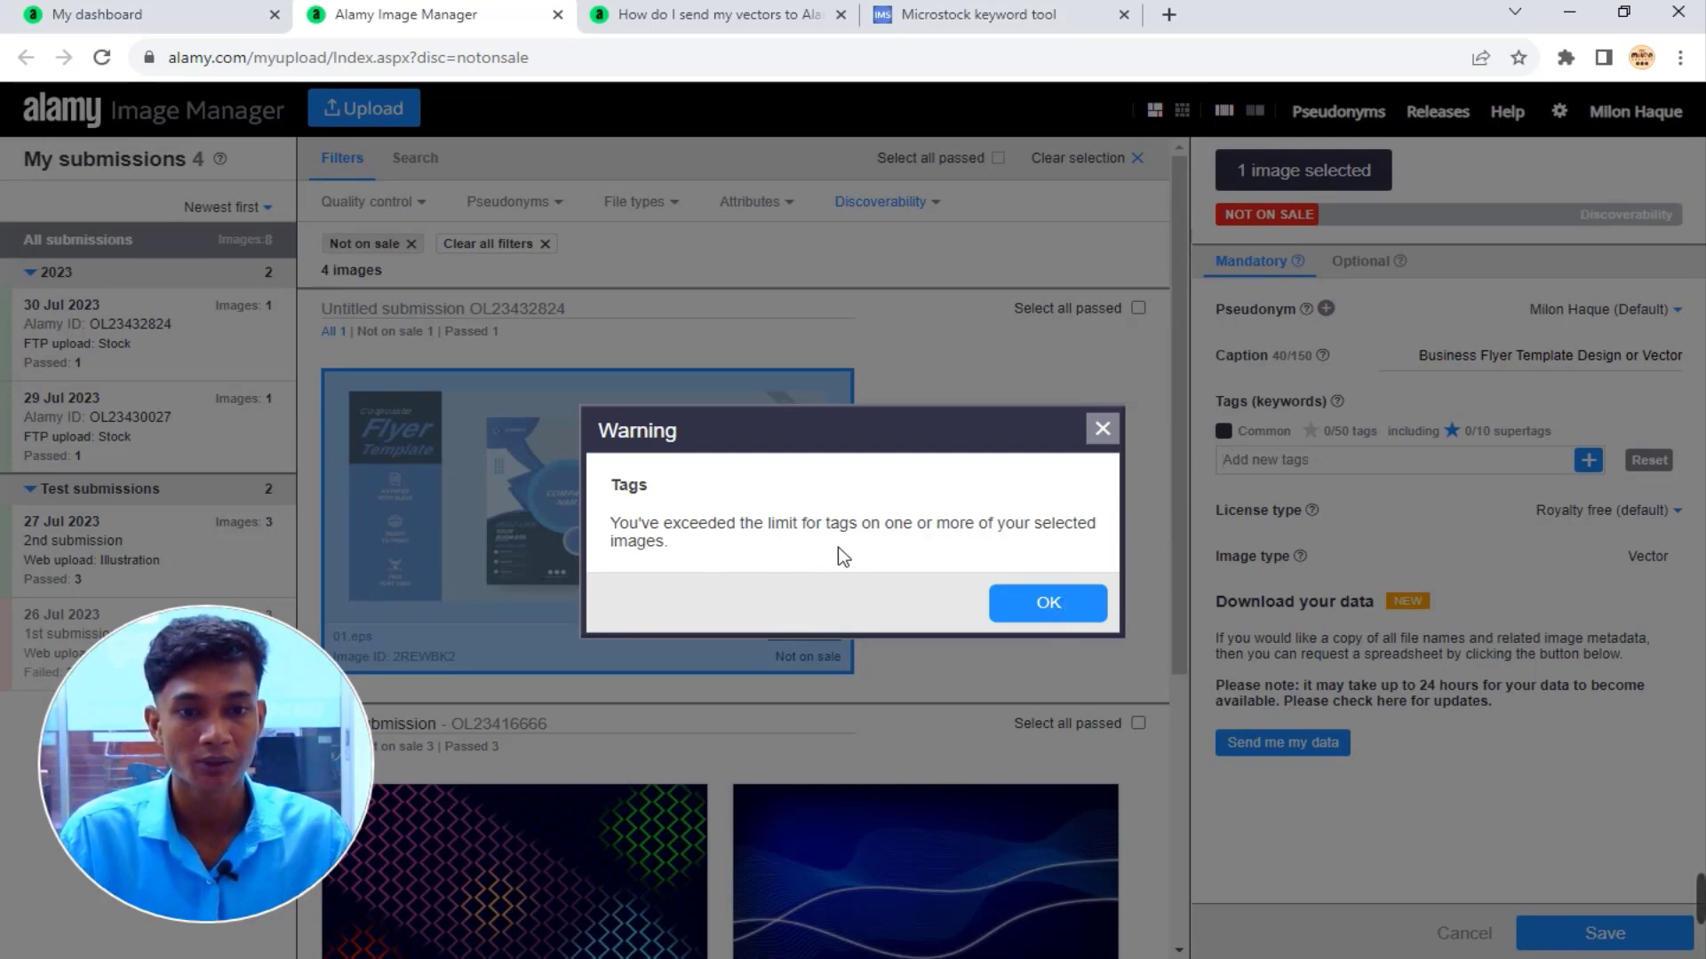
{"action": "left_click", "coordinate": [1102, 430]}
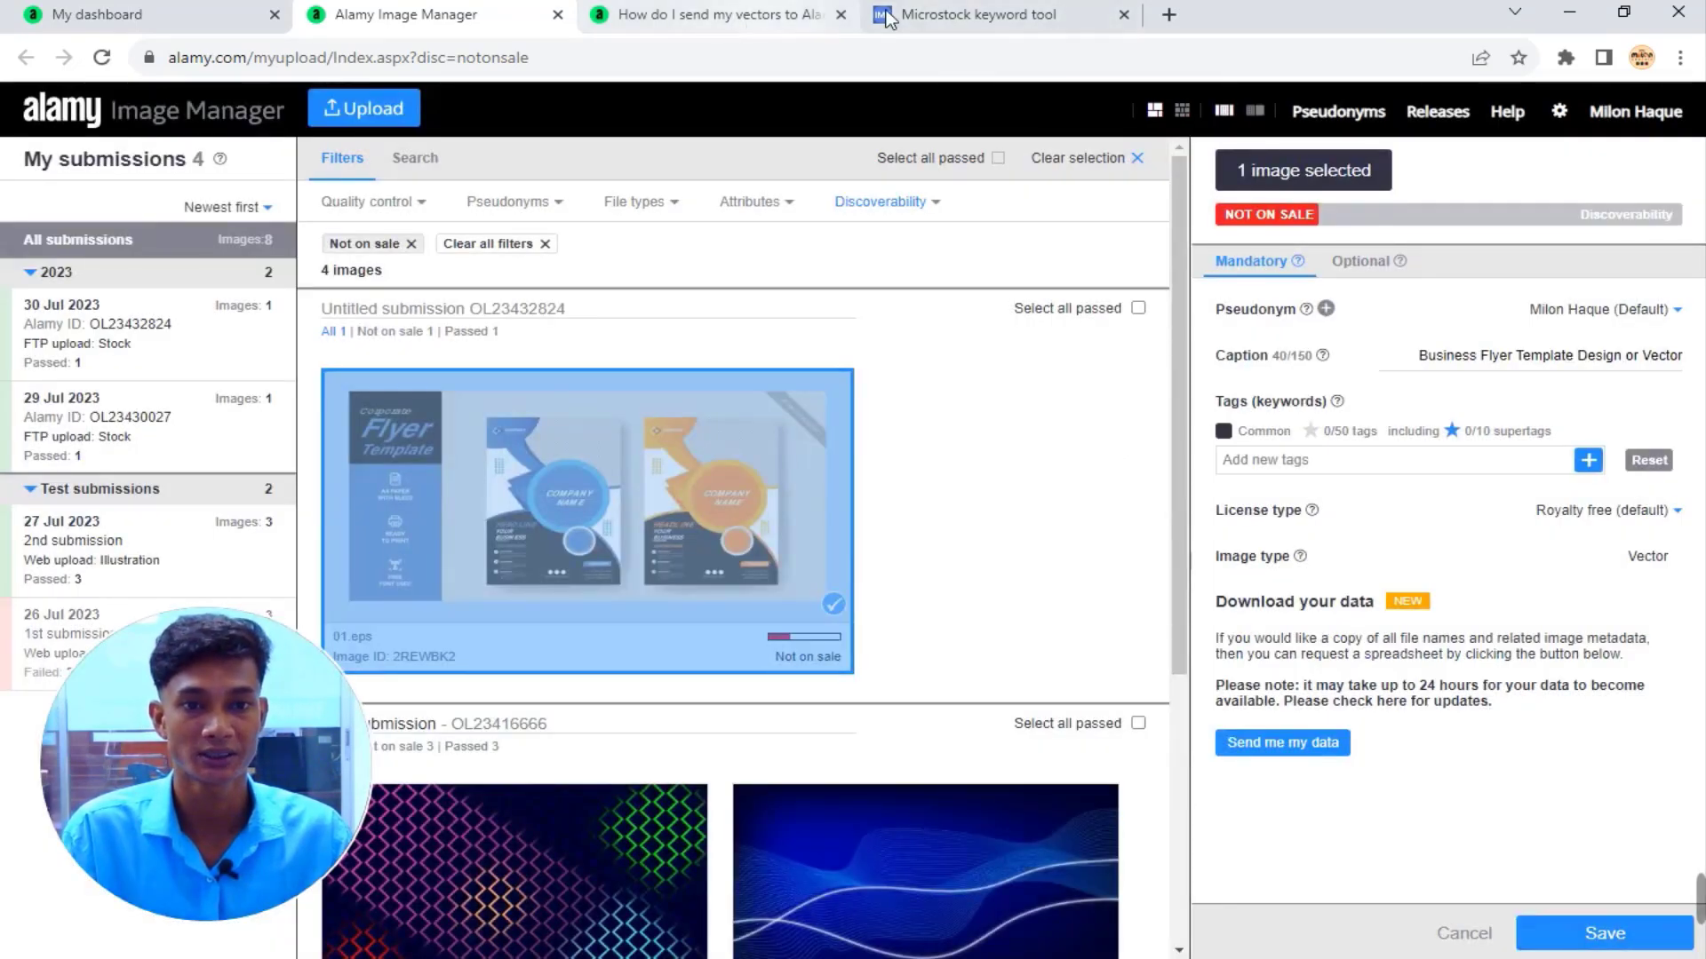
{"action": "left_click", "coordinate": [938, 14]}
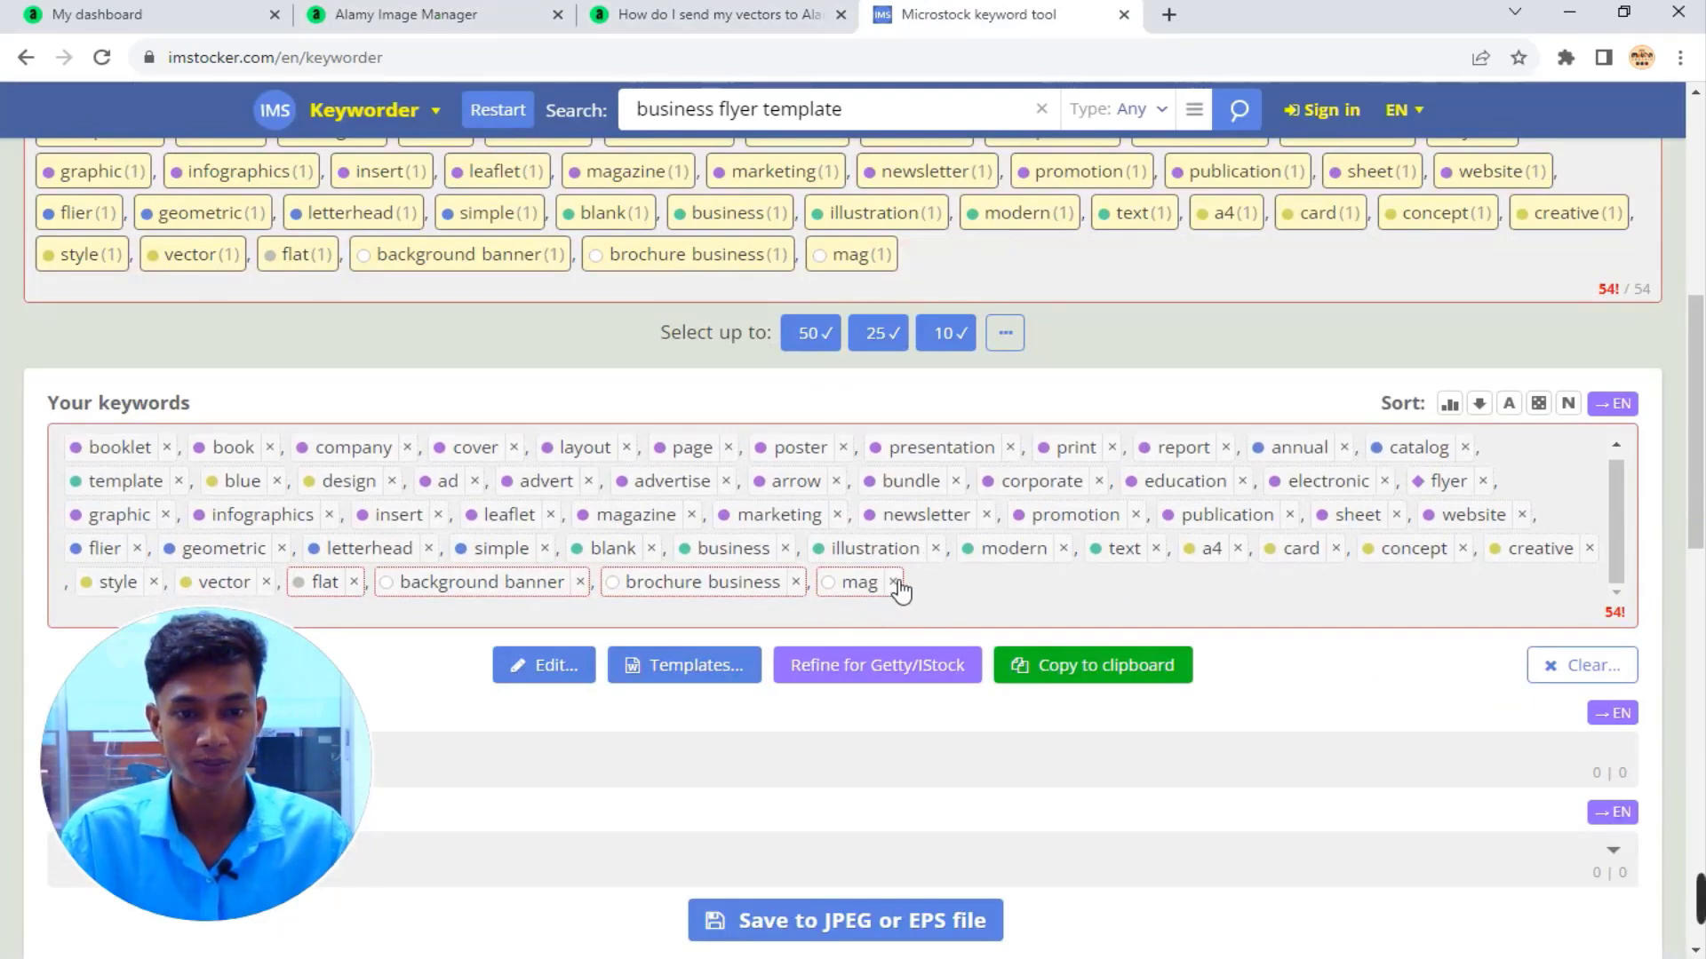
Remove mag, brochure business, background banner and graphic, then copy the remaining 42 keywords.
{"action": "left_click", "coordinate": [846, 593]}
{"action": "left_click", "coordinate": [697, 584]}
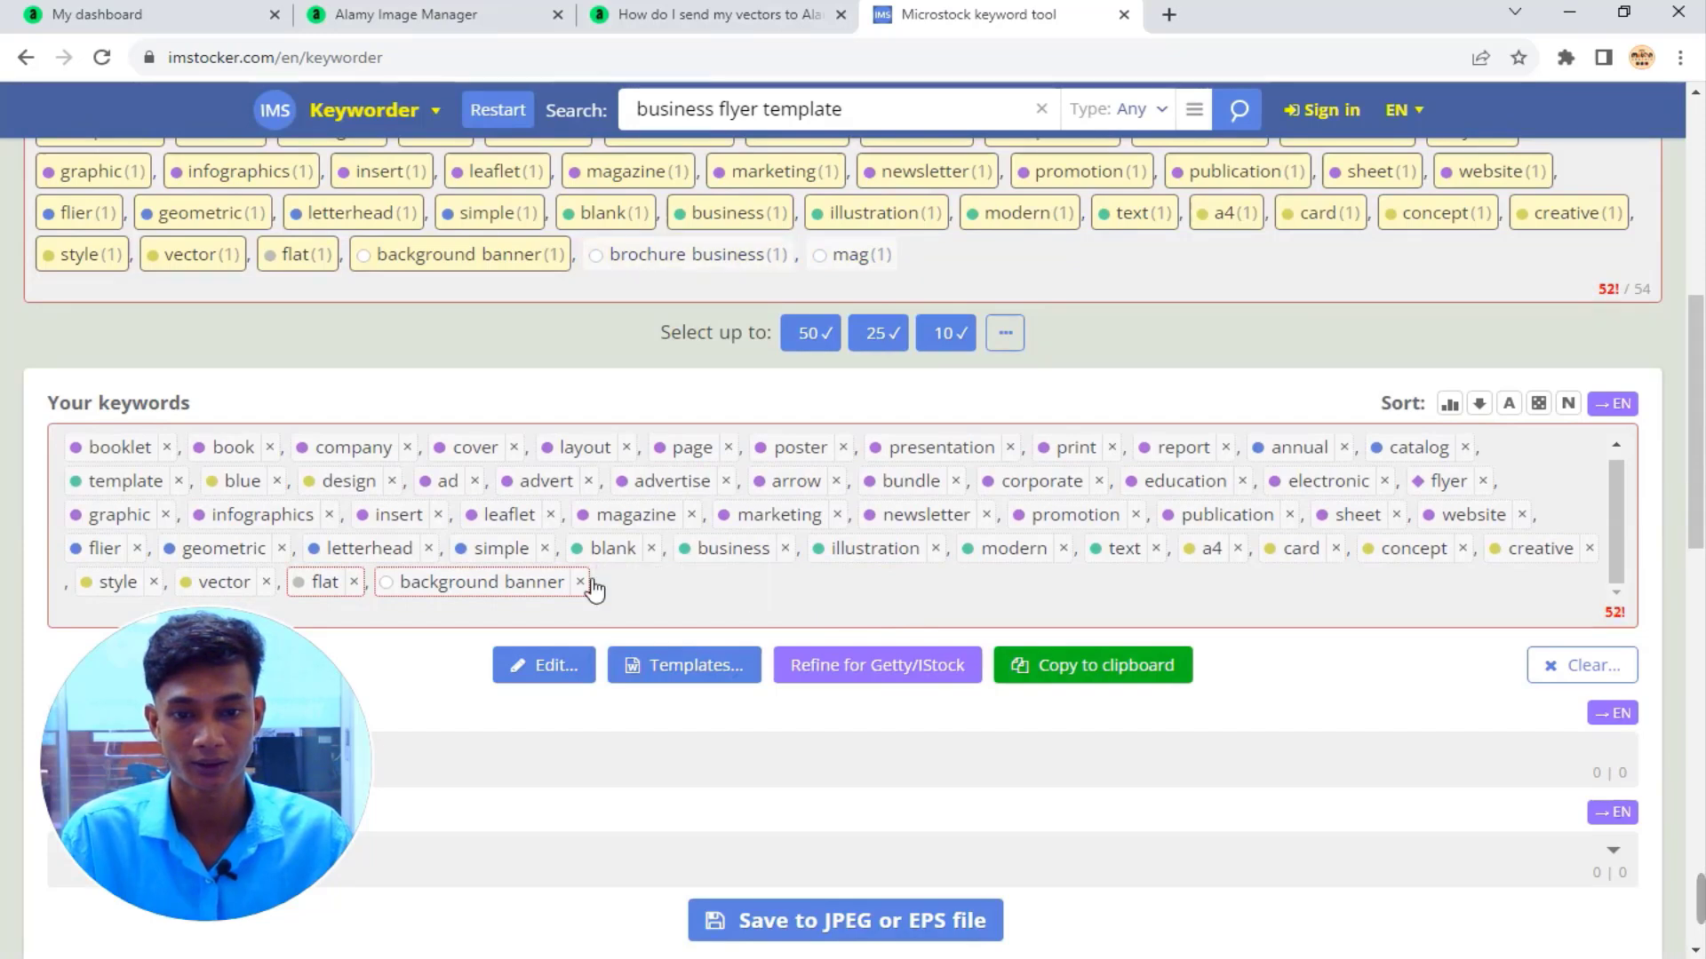
{"action": "left_click", "coordinate": [581, 582]}
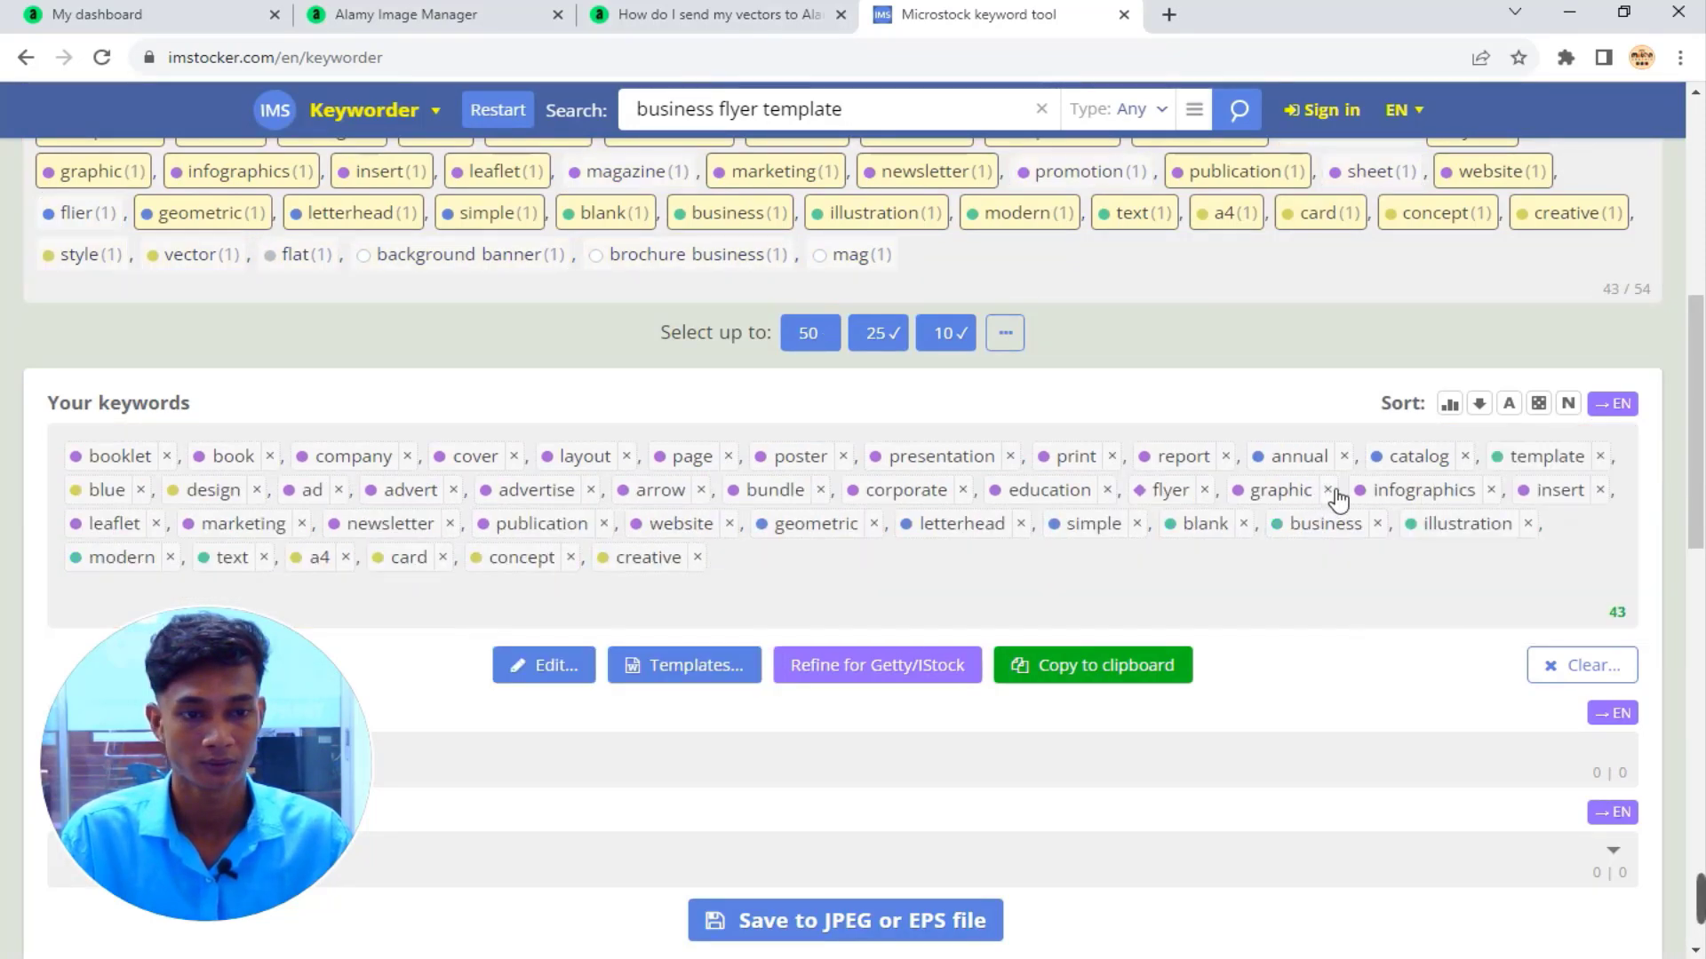
{"action": "left_click", "coordinate": [1328, 489]}
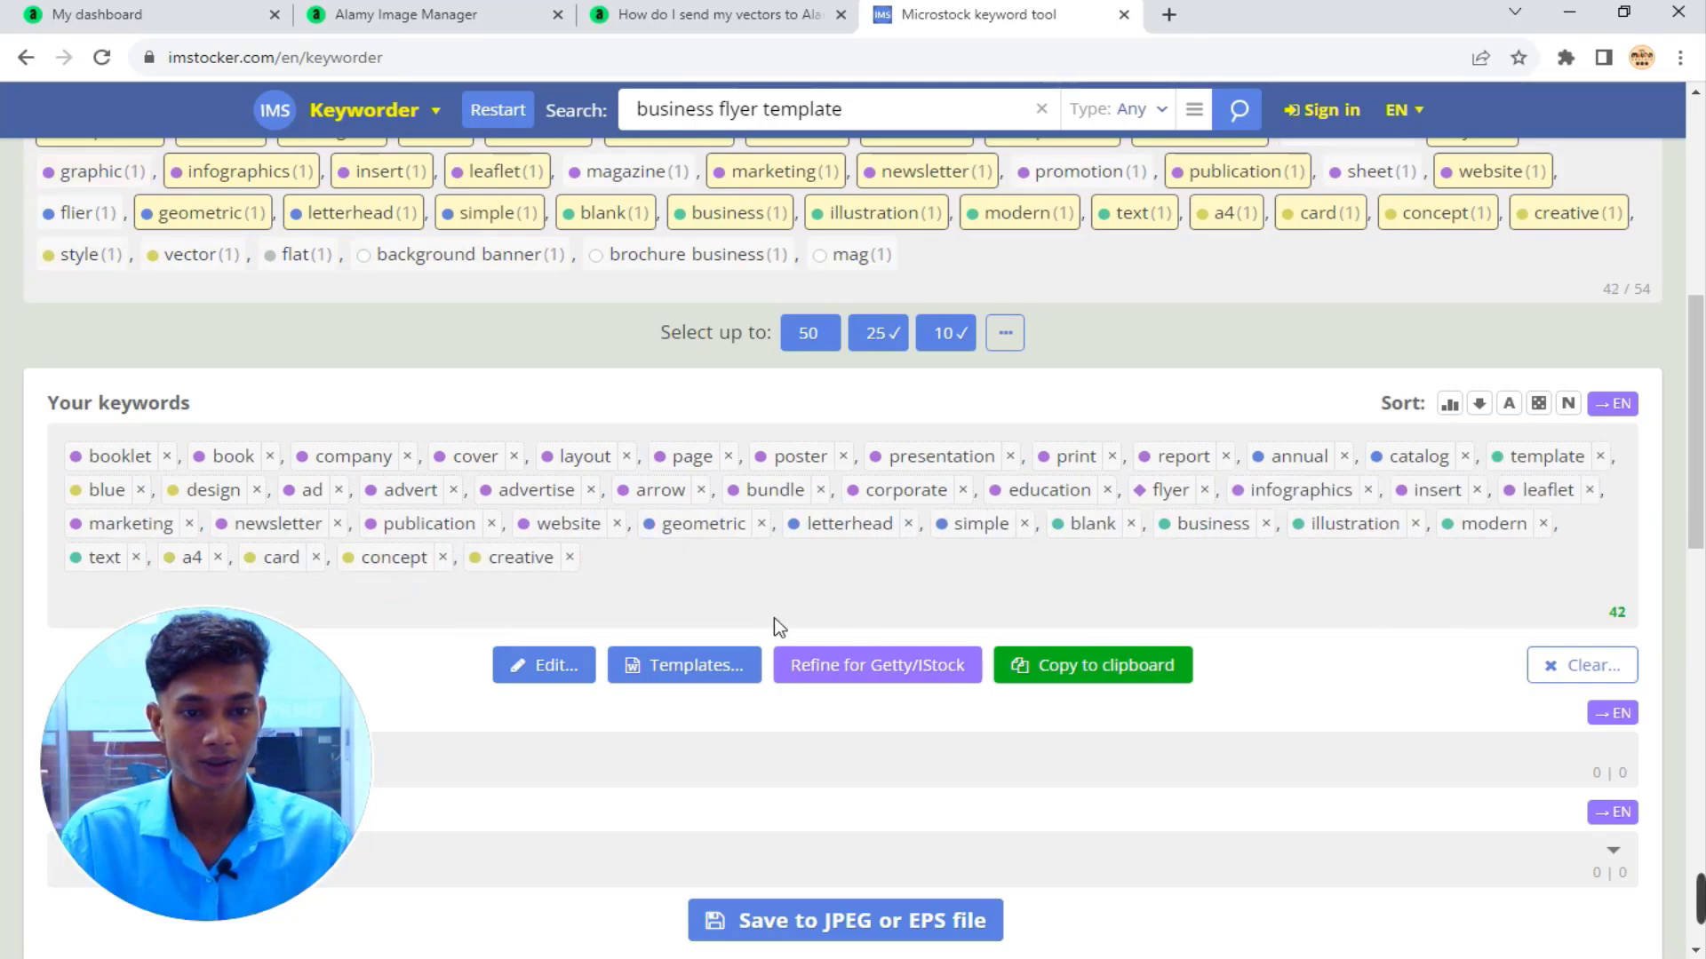
{"action": "left_click", "coordinate": [1123, 669]}
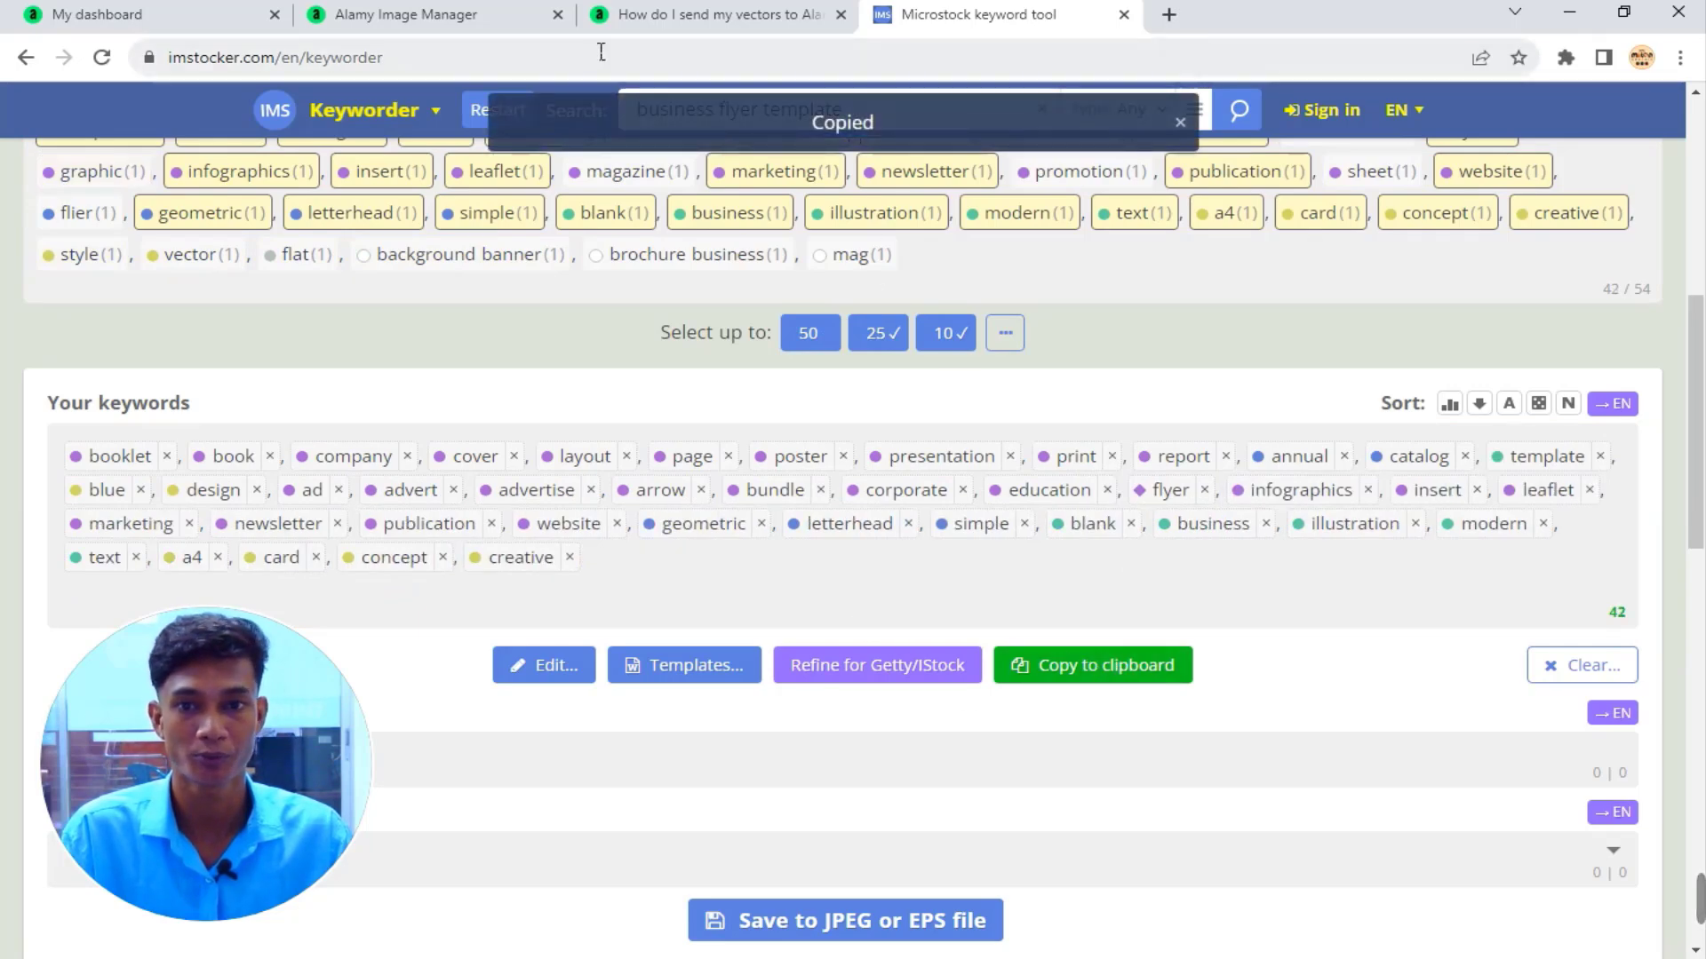
{"action": "left_click", "coordinate": [405, 14]}
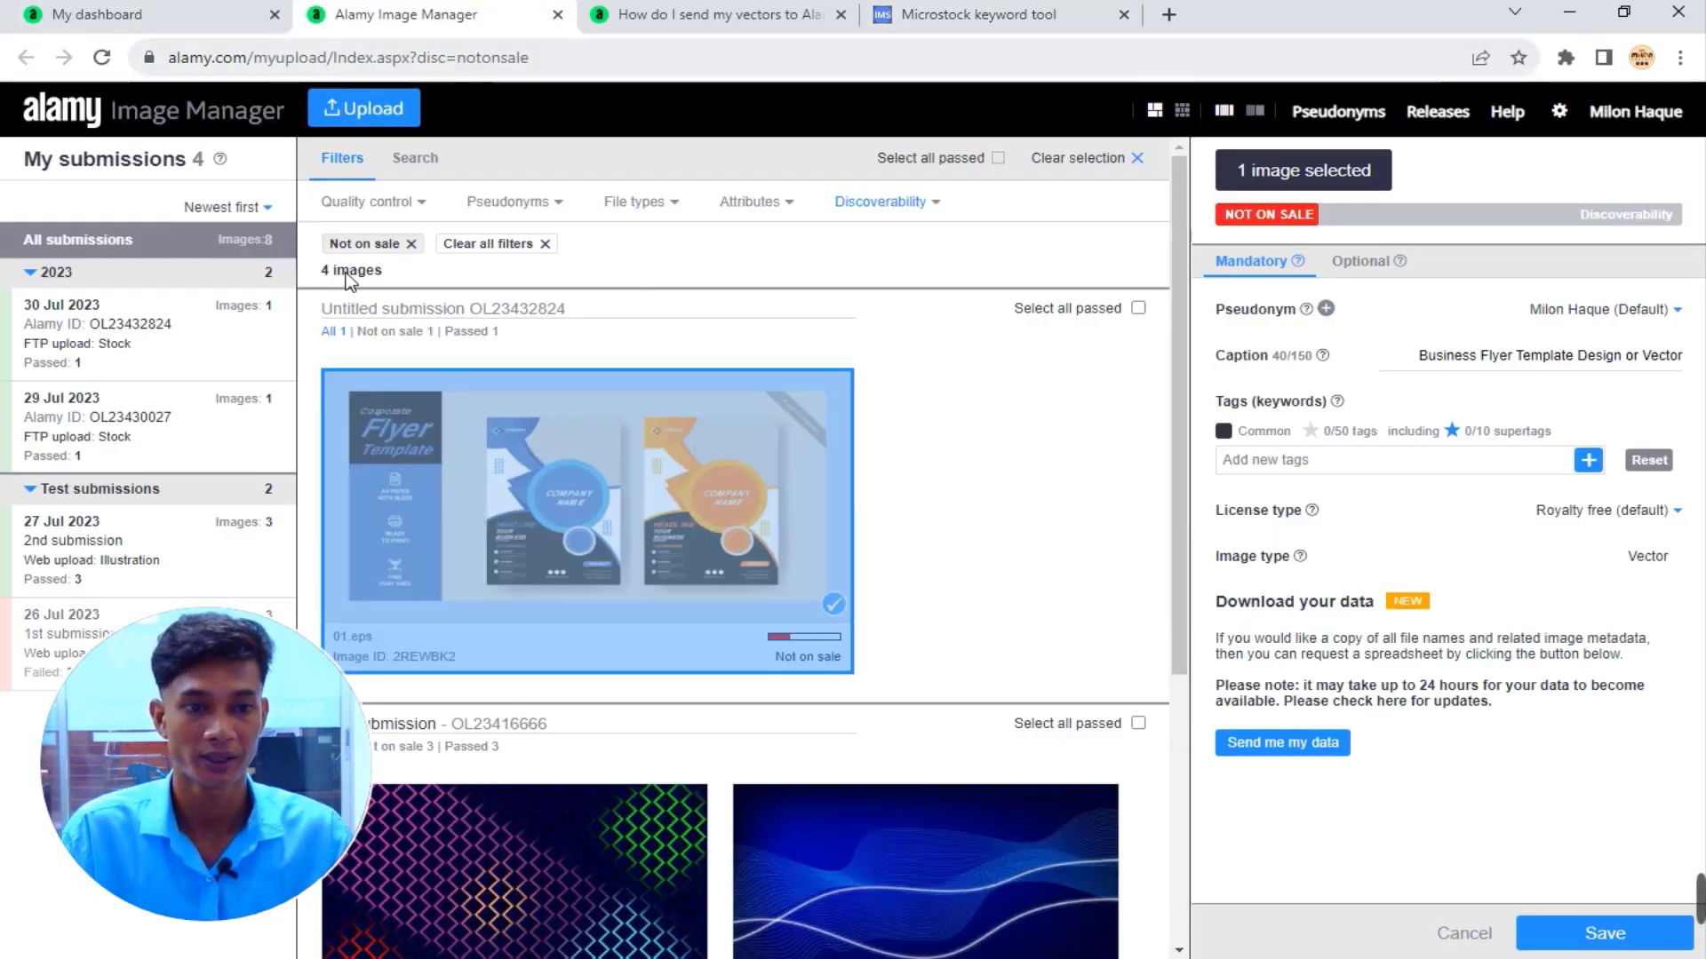
Paste the 42 copied keywords into the flyer's Add new tags field.
{"action": "left_click", "coordinate": [1307, 460]}
{"action": "key", "text": "ctrl+v"}
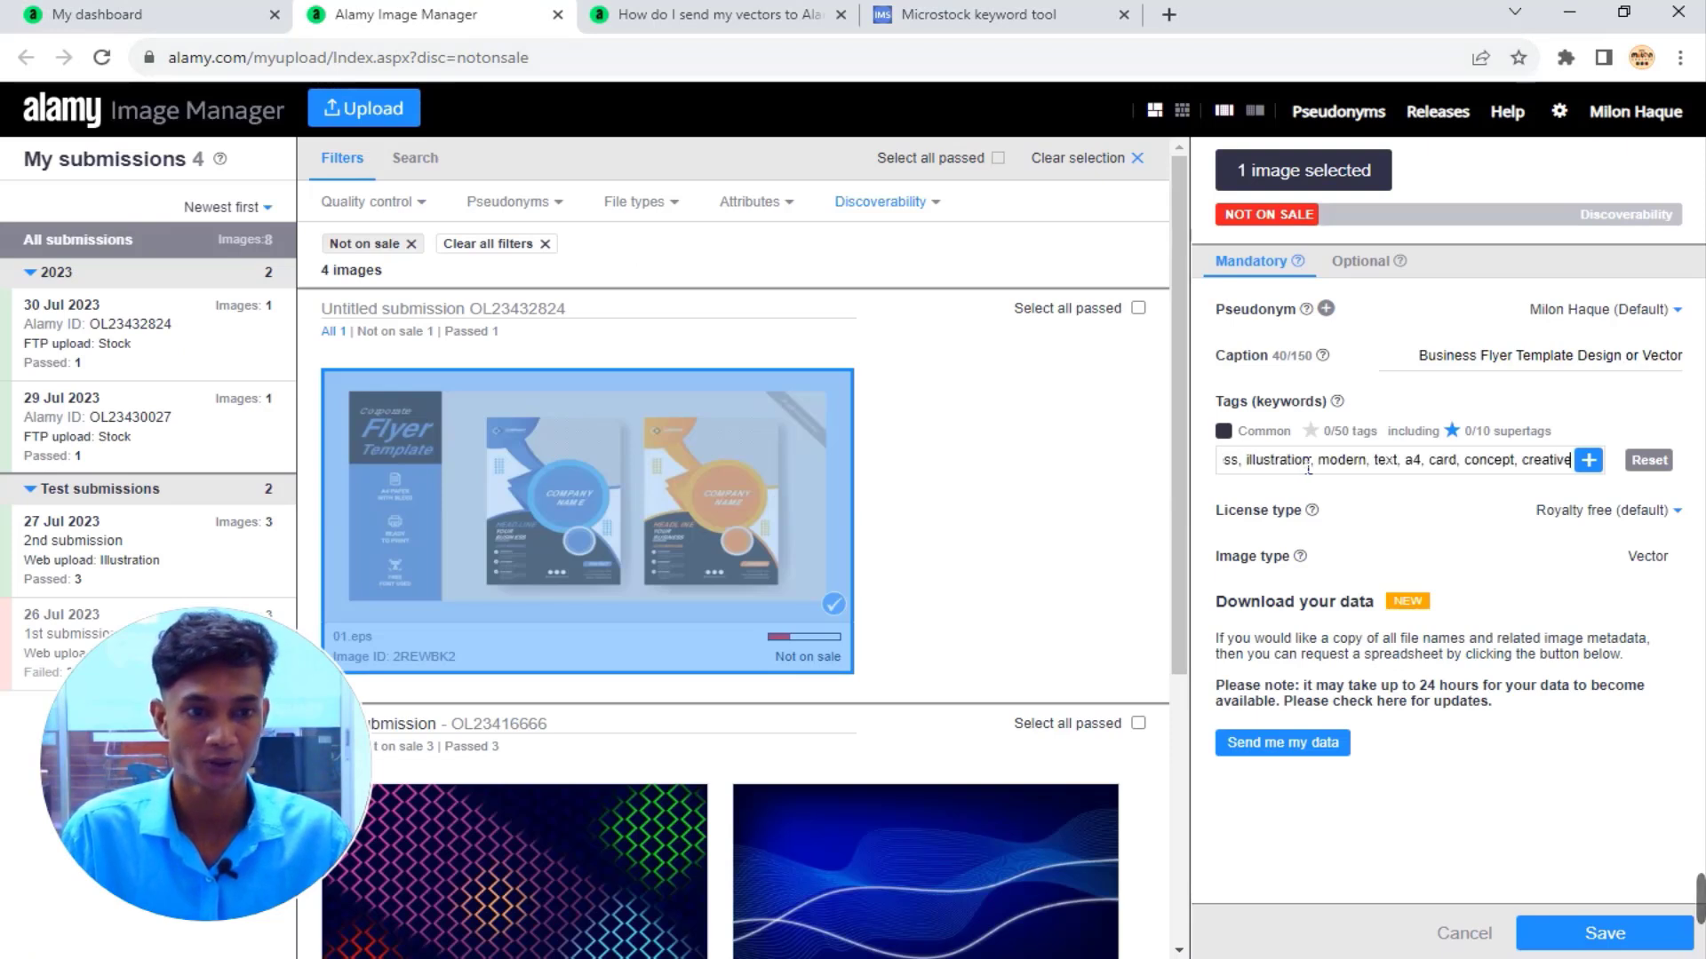
{"action": "key", "text": "Return"}
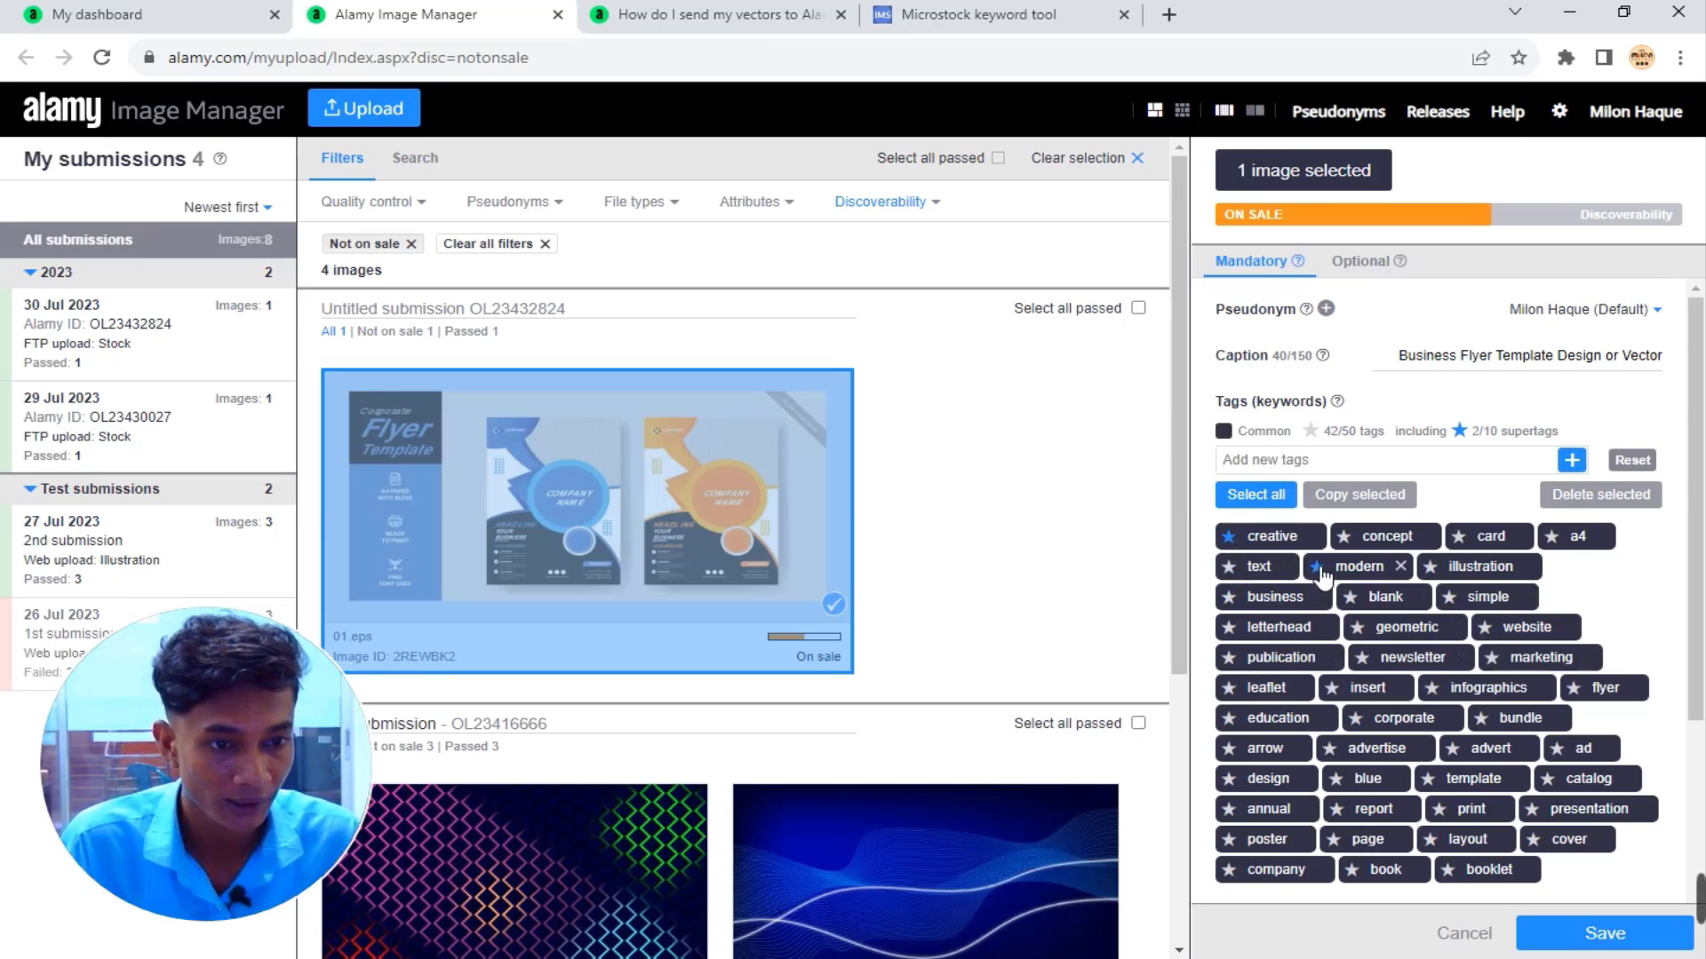
Star business, design and flyer as supertags.
{"action": "left_click", "coordinate": [1232, 599]}
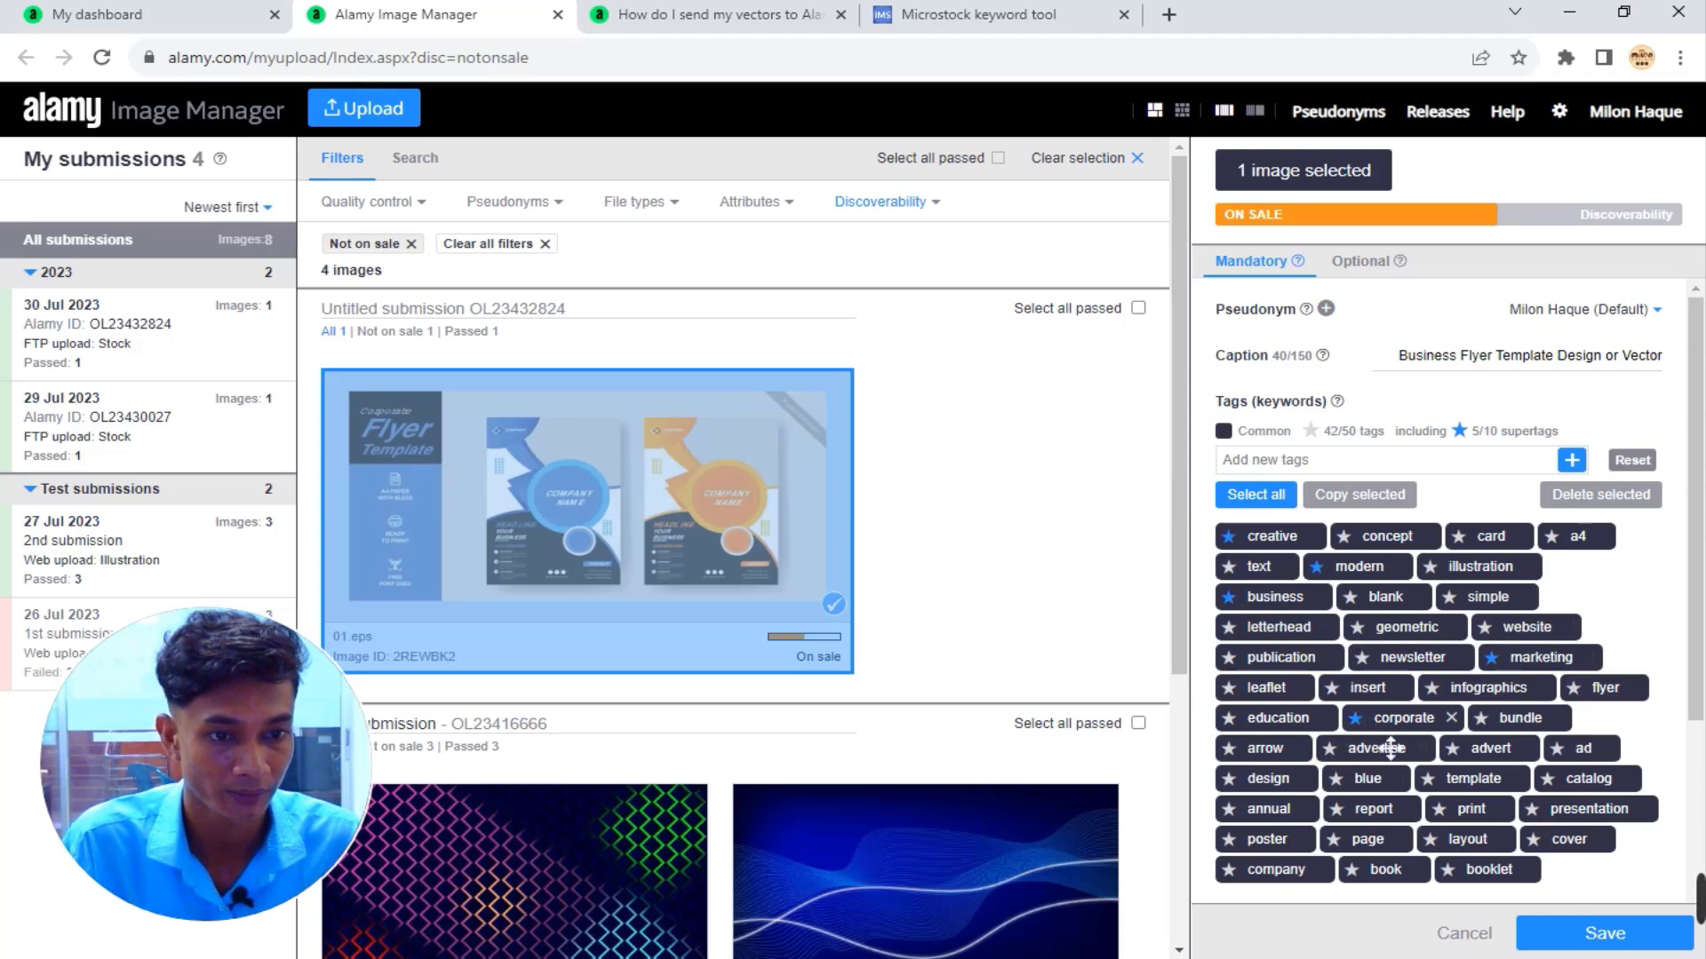
{"action": "left_click", "coordinate": [1229, 779]}
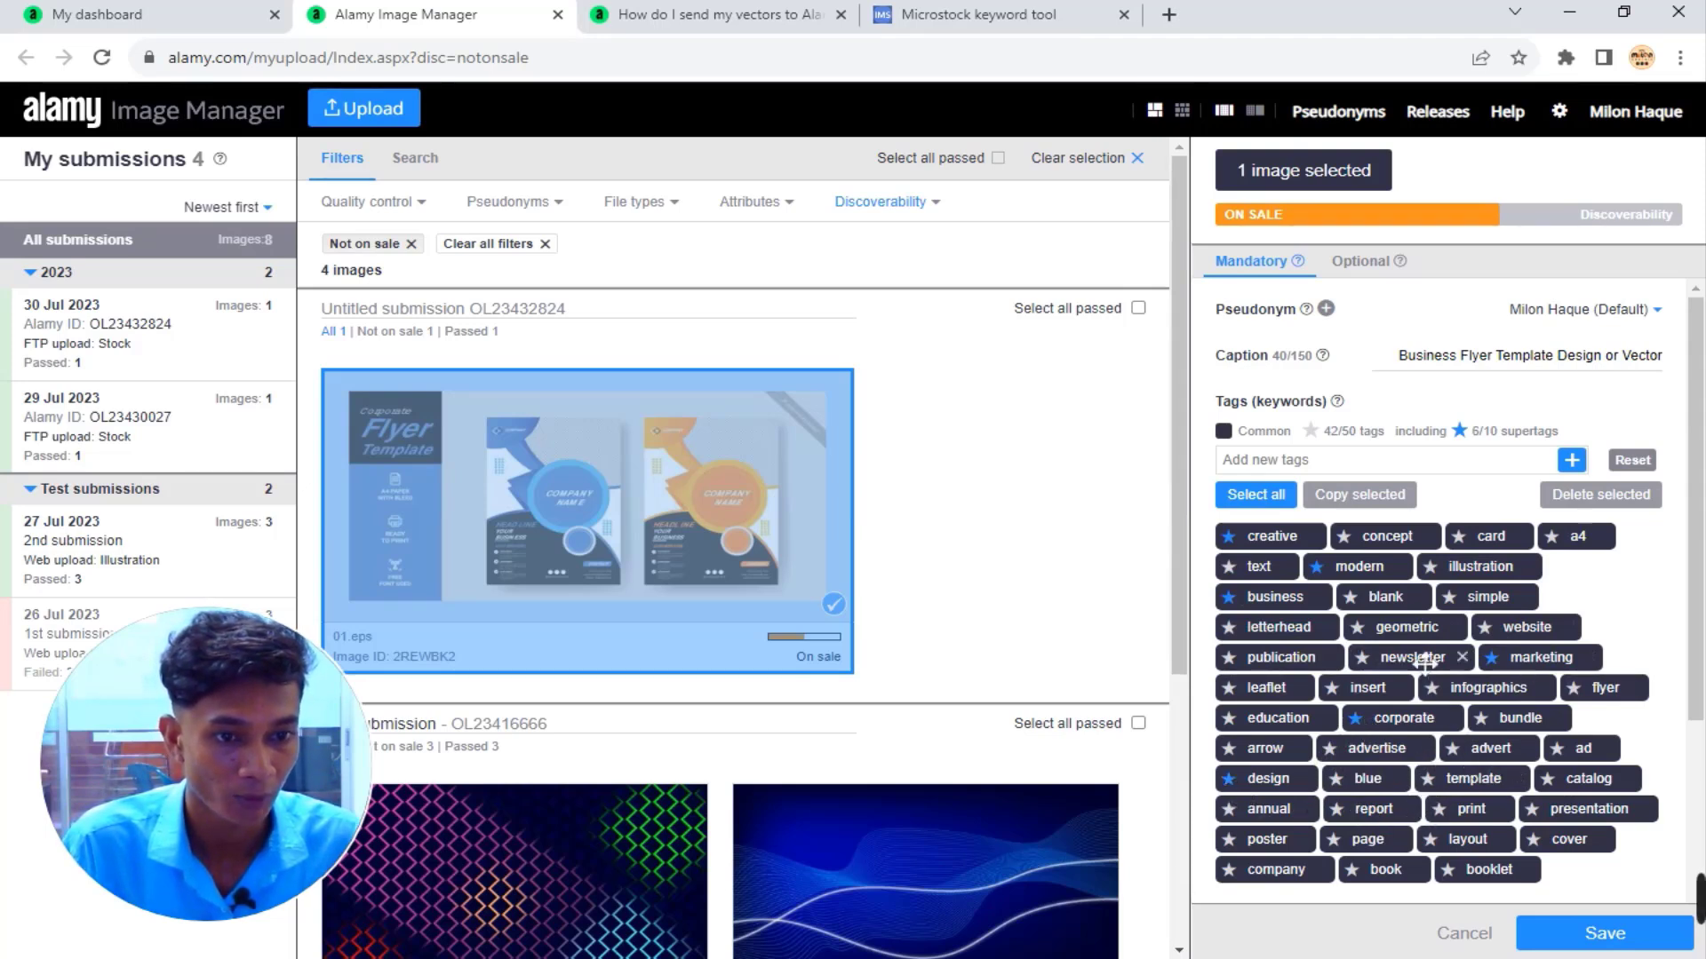
{"action": "left_click", "coordinate": [1574, 688]}
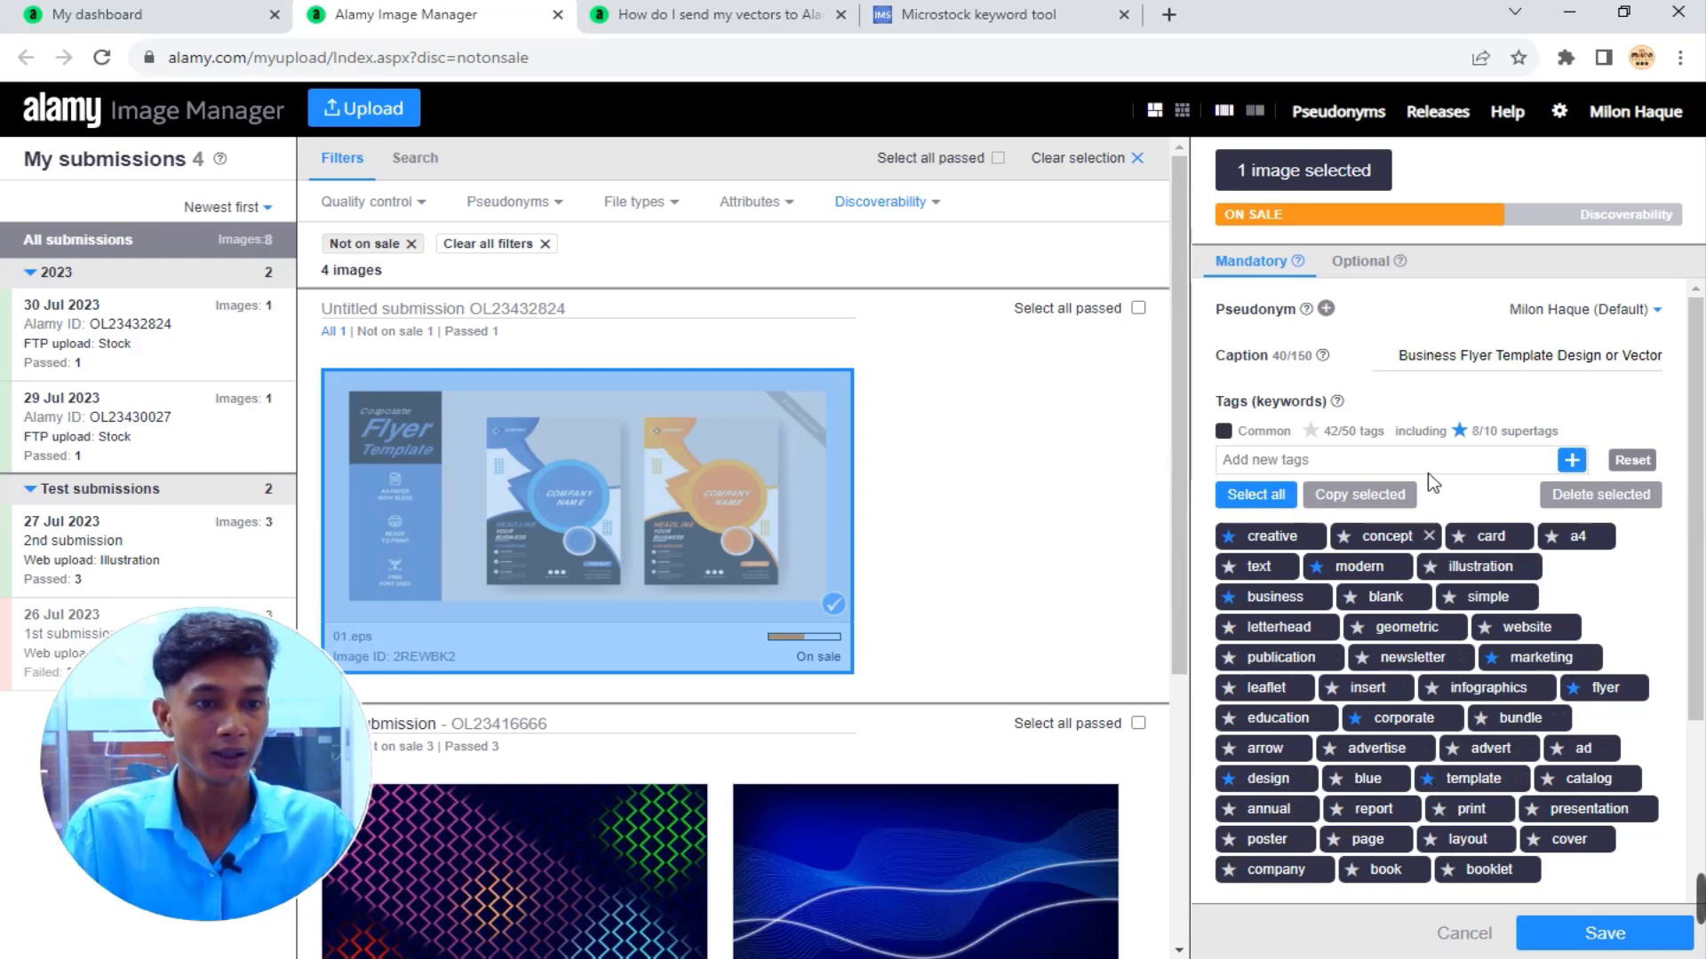
{"action": "scroll", "coordinate": [1489, 616], "scroll_direction": "down", "scroll_amount": 3}
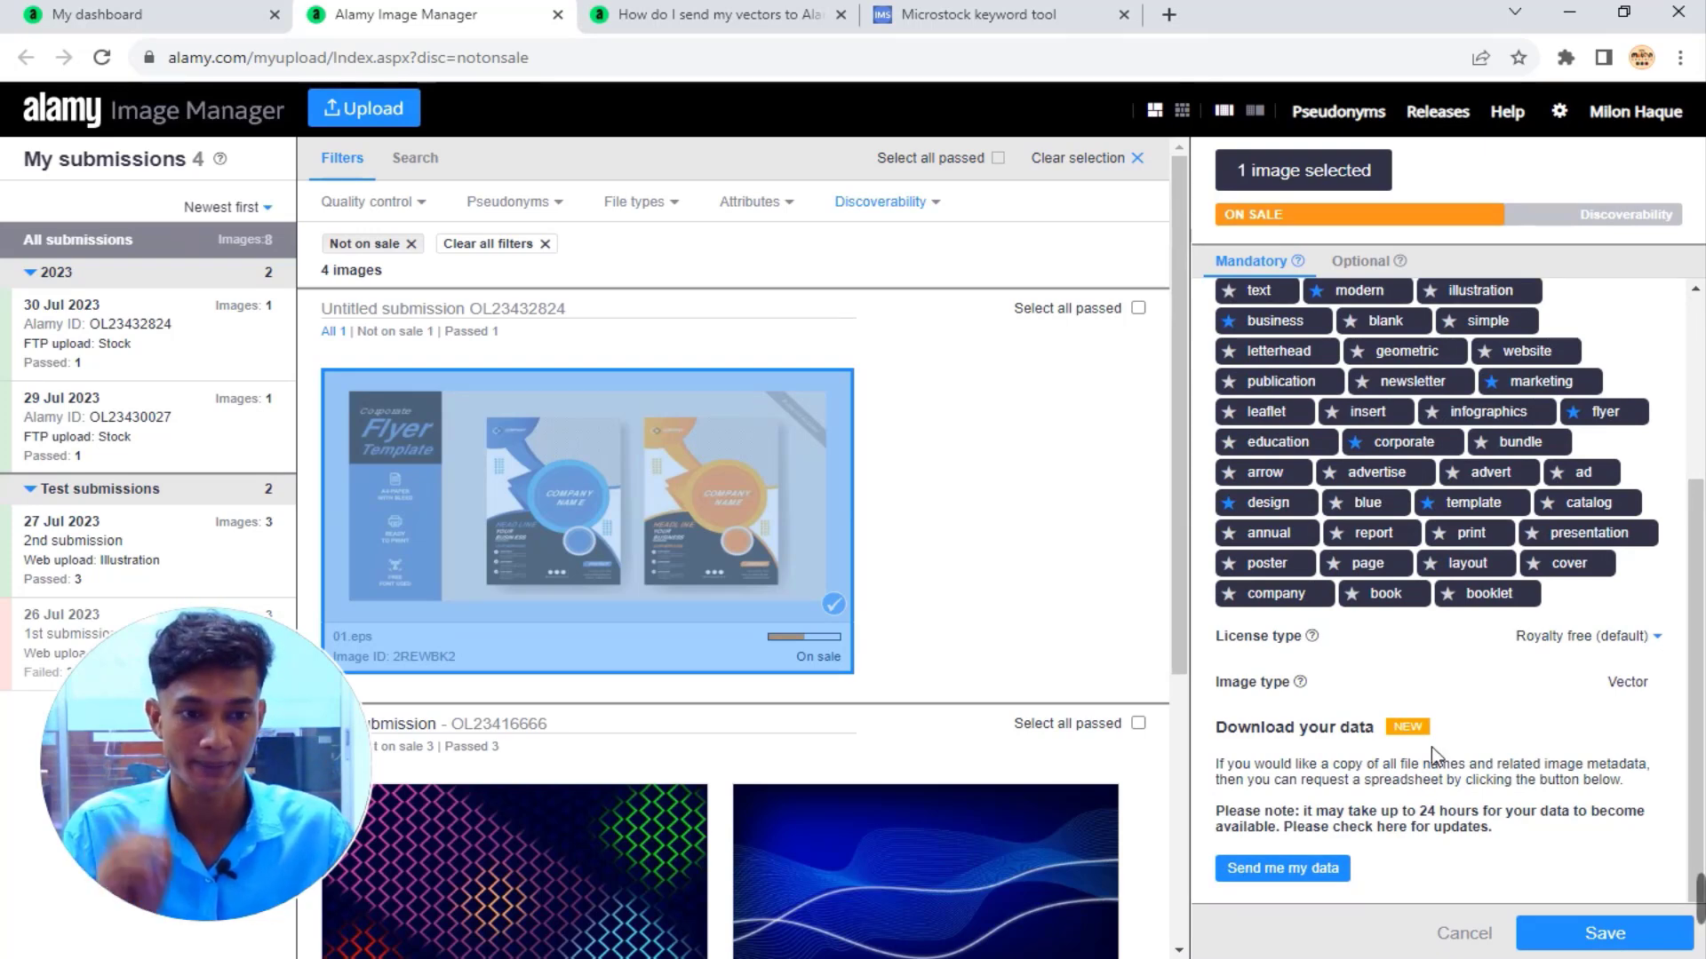
{"action": "scroll", "coordinate": [1466, 732], "scroll_direction": "up", "scroll_amount": 3}
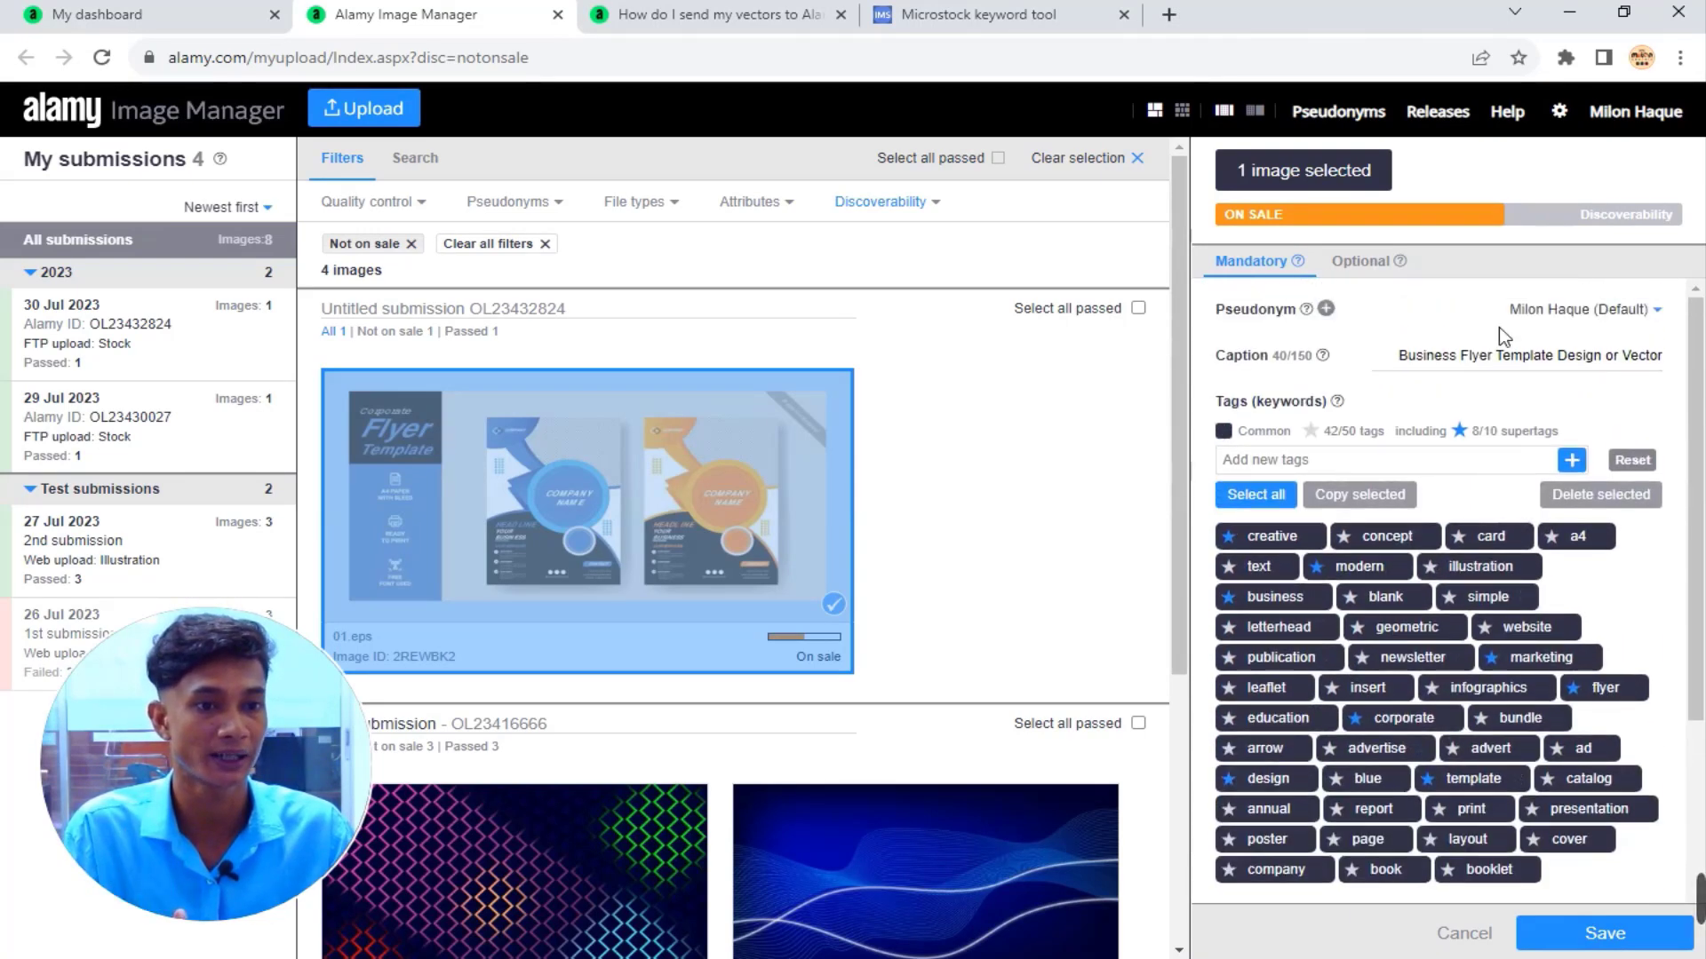
In the flyer's optional details, set number of people to 0 and property to No.
{"action": "left_click", "coordinate": [1386, 266]}
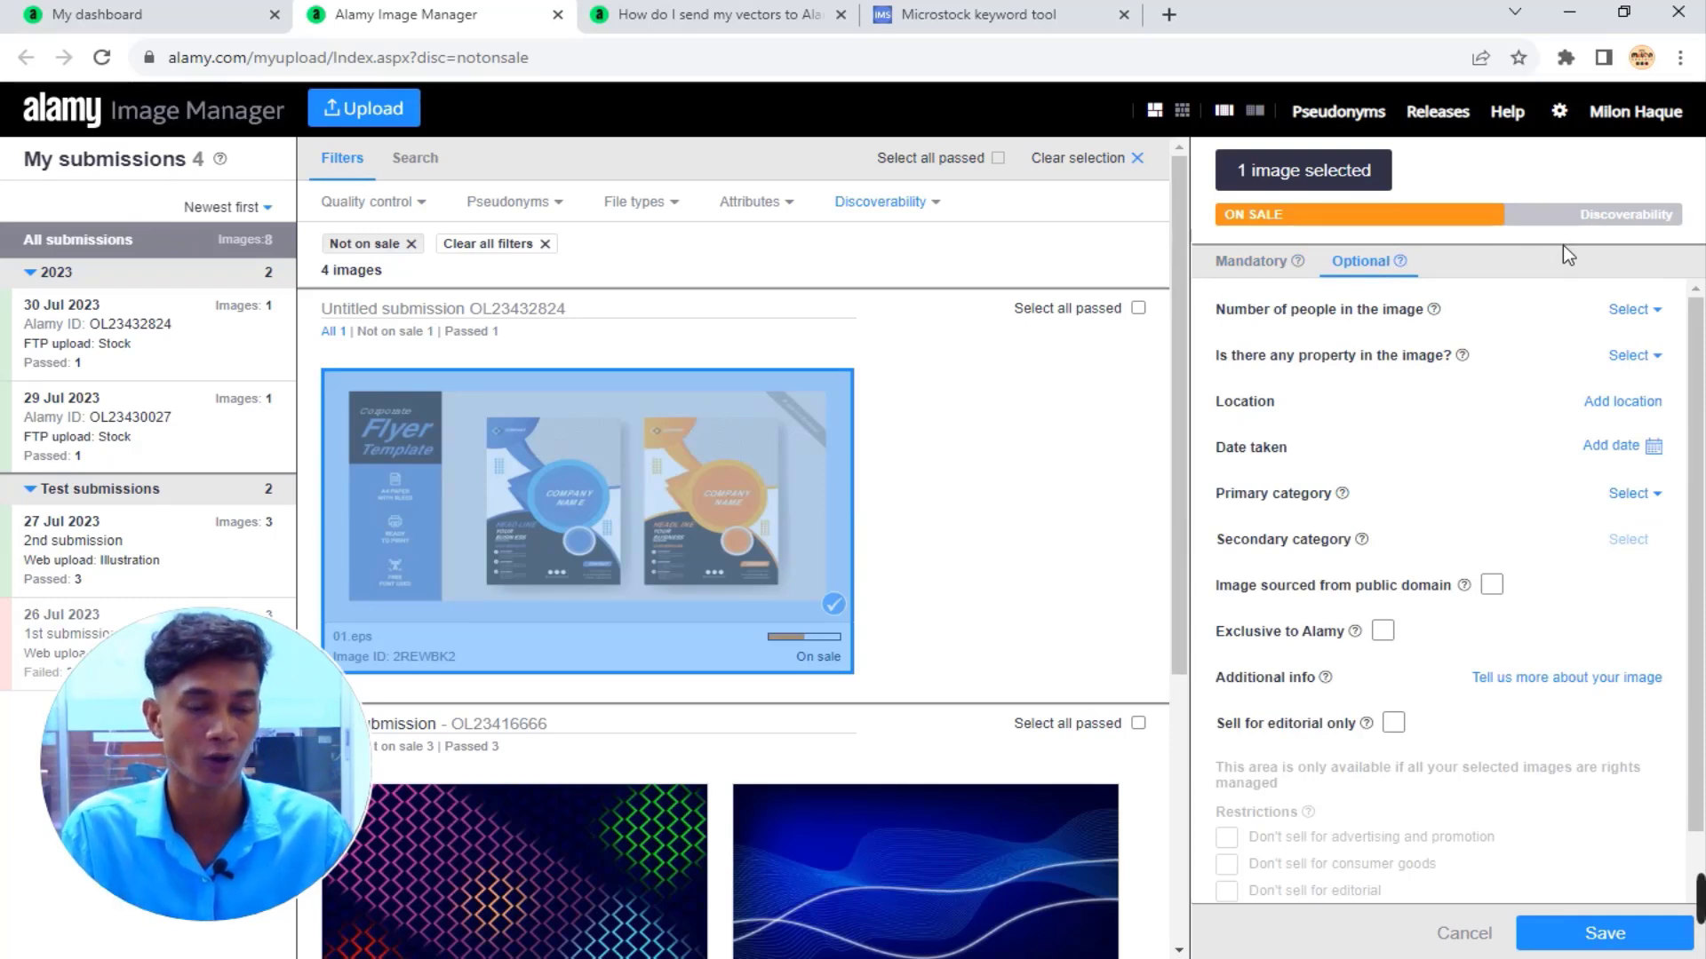
{"action": "left_click", "coordinate": [1656, 311]}
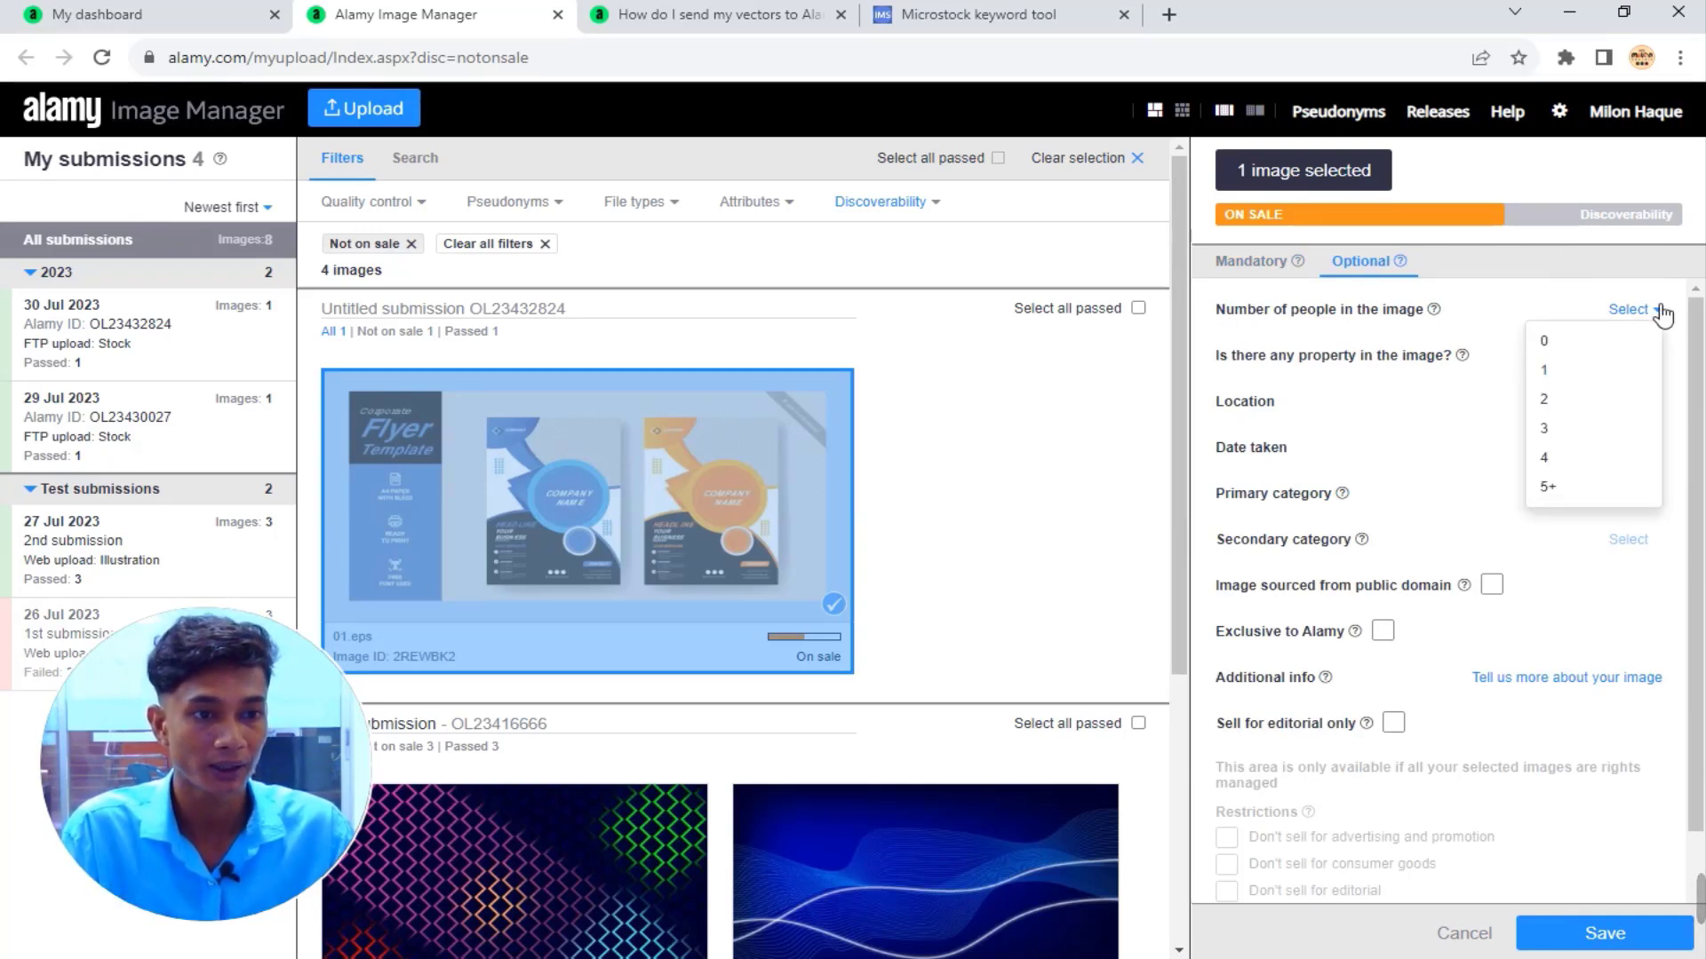
{"action": "left_click", "coordinate": [1540, 342]}
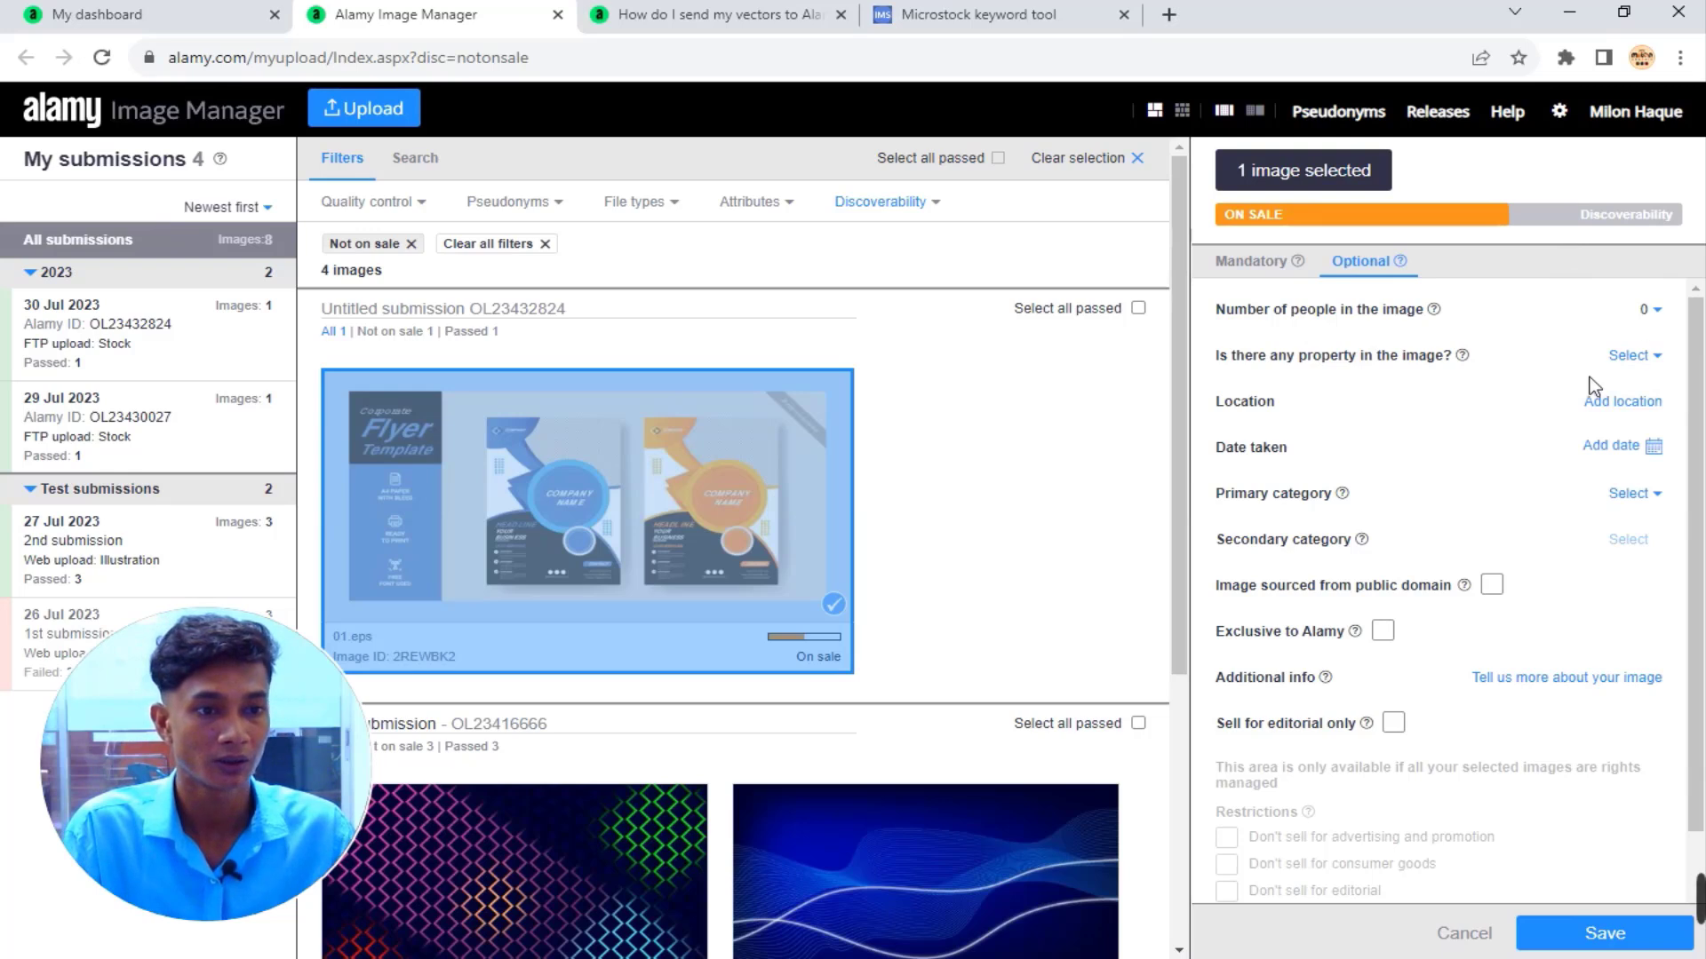
{"action": "left_click", "coordinate": [1651, 360]}
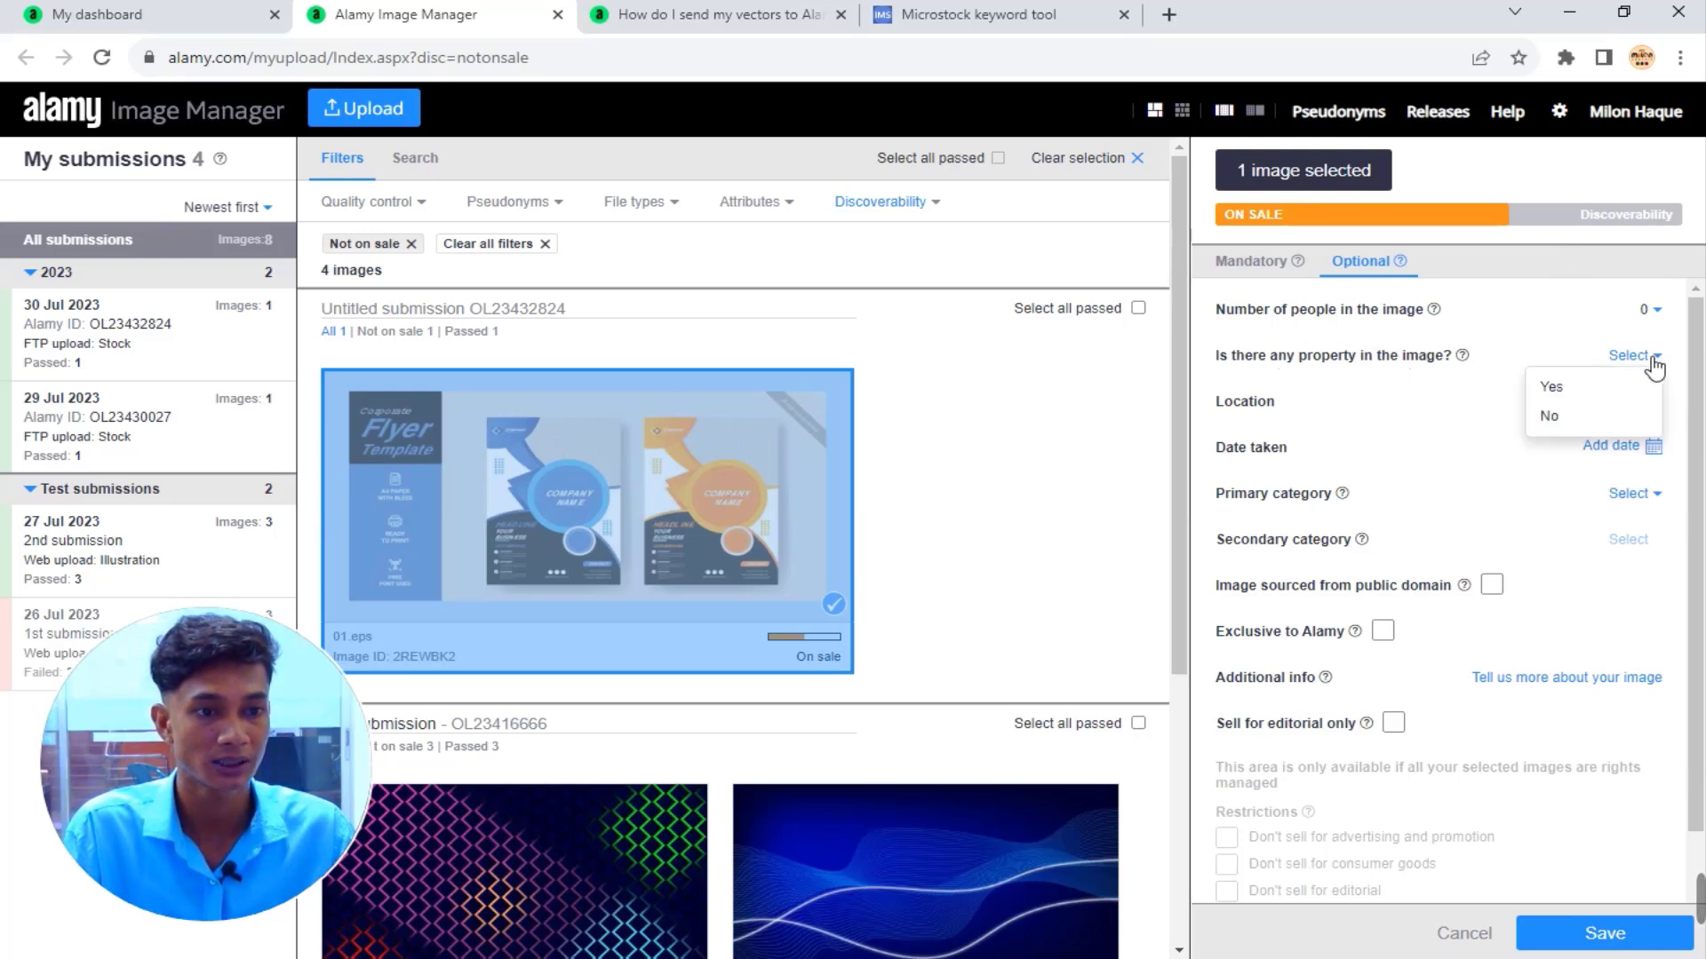
{"action": "left_click", "coordinate": [1553, 419]}
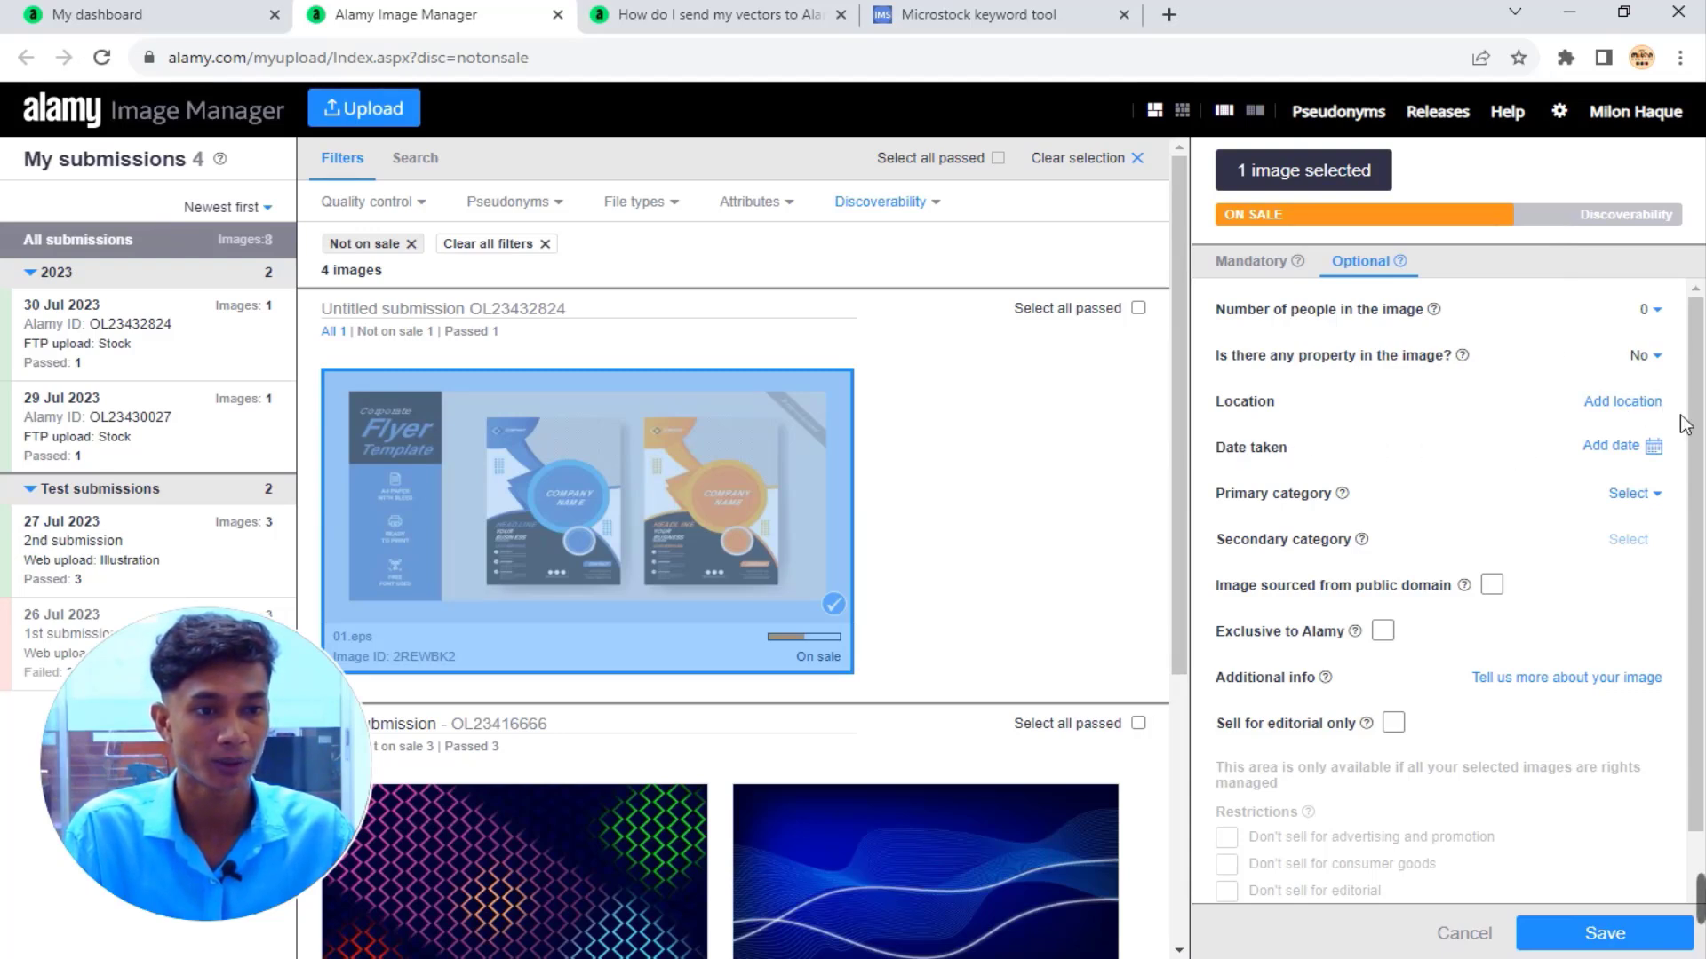
Set the image location to Bangladesh.
{"action": "left_click", "coordinate": [1652, 404]}
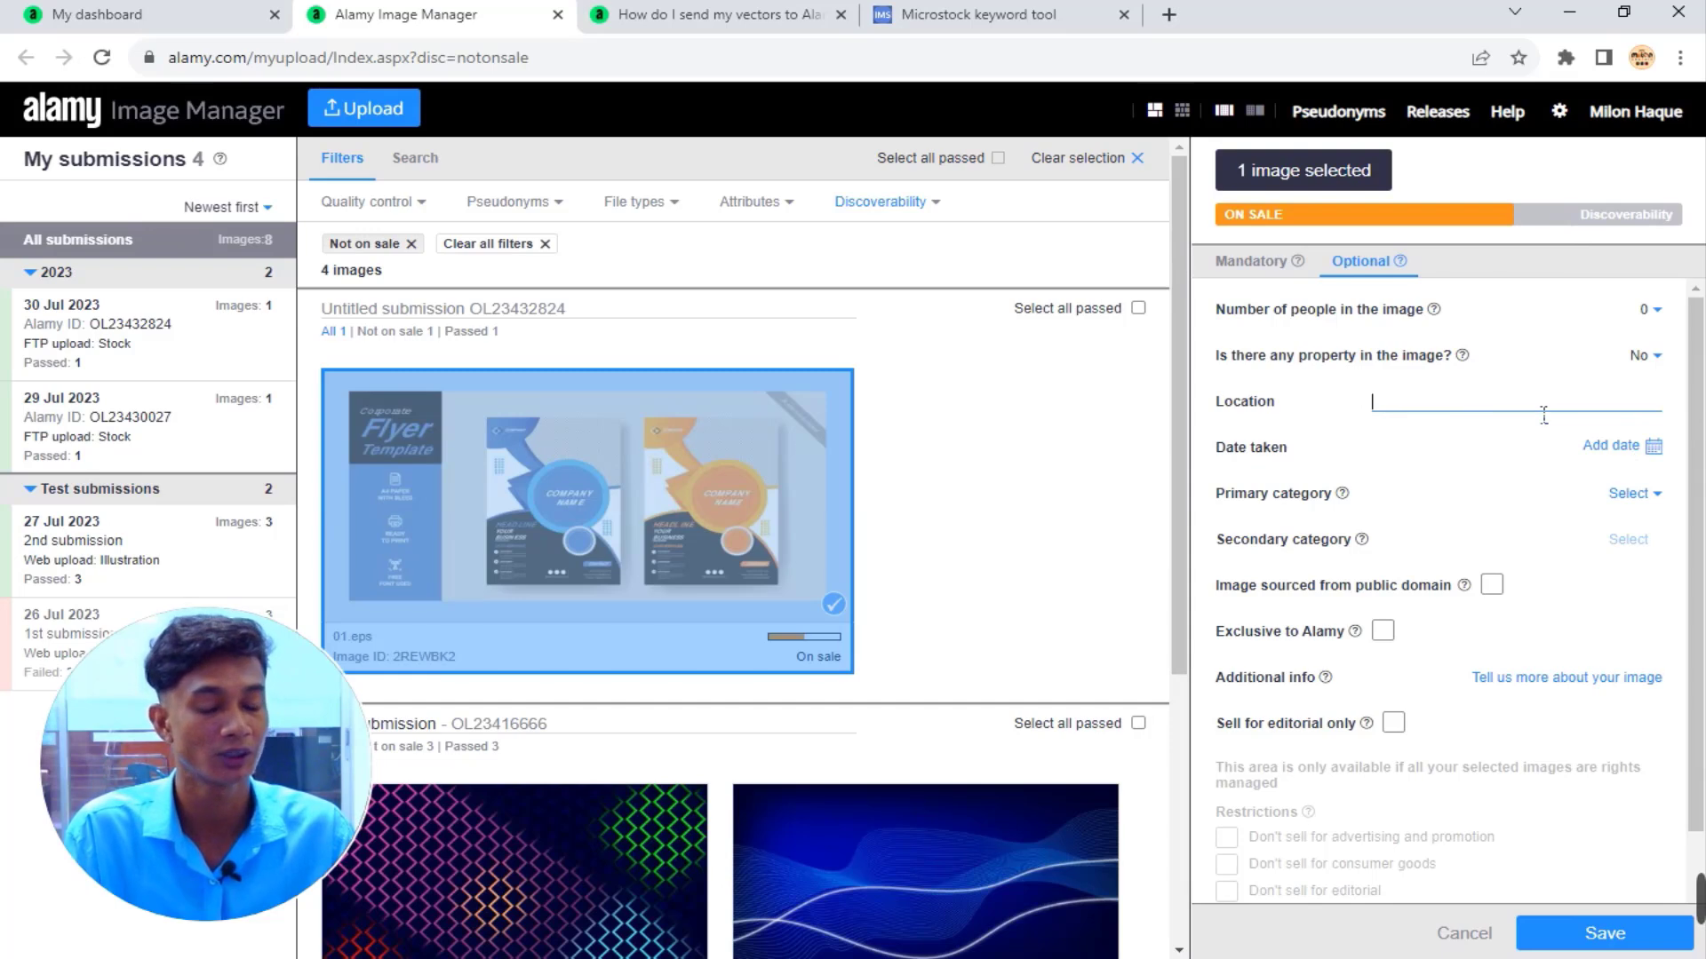
{"action": "type", "text": "Bangladesh"}
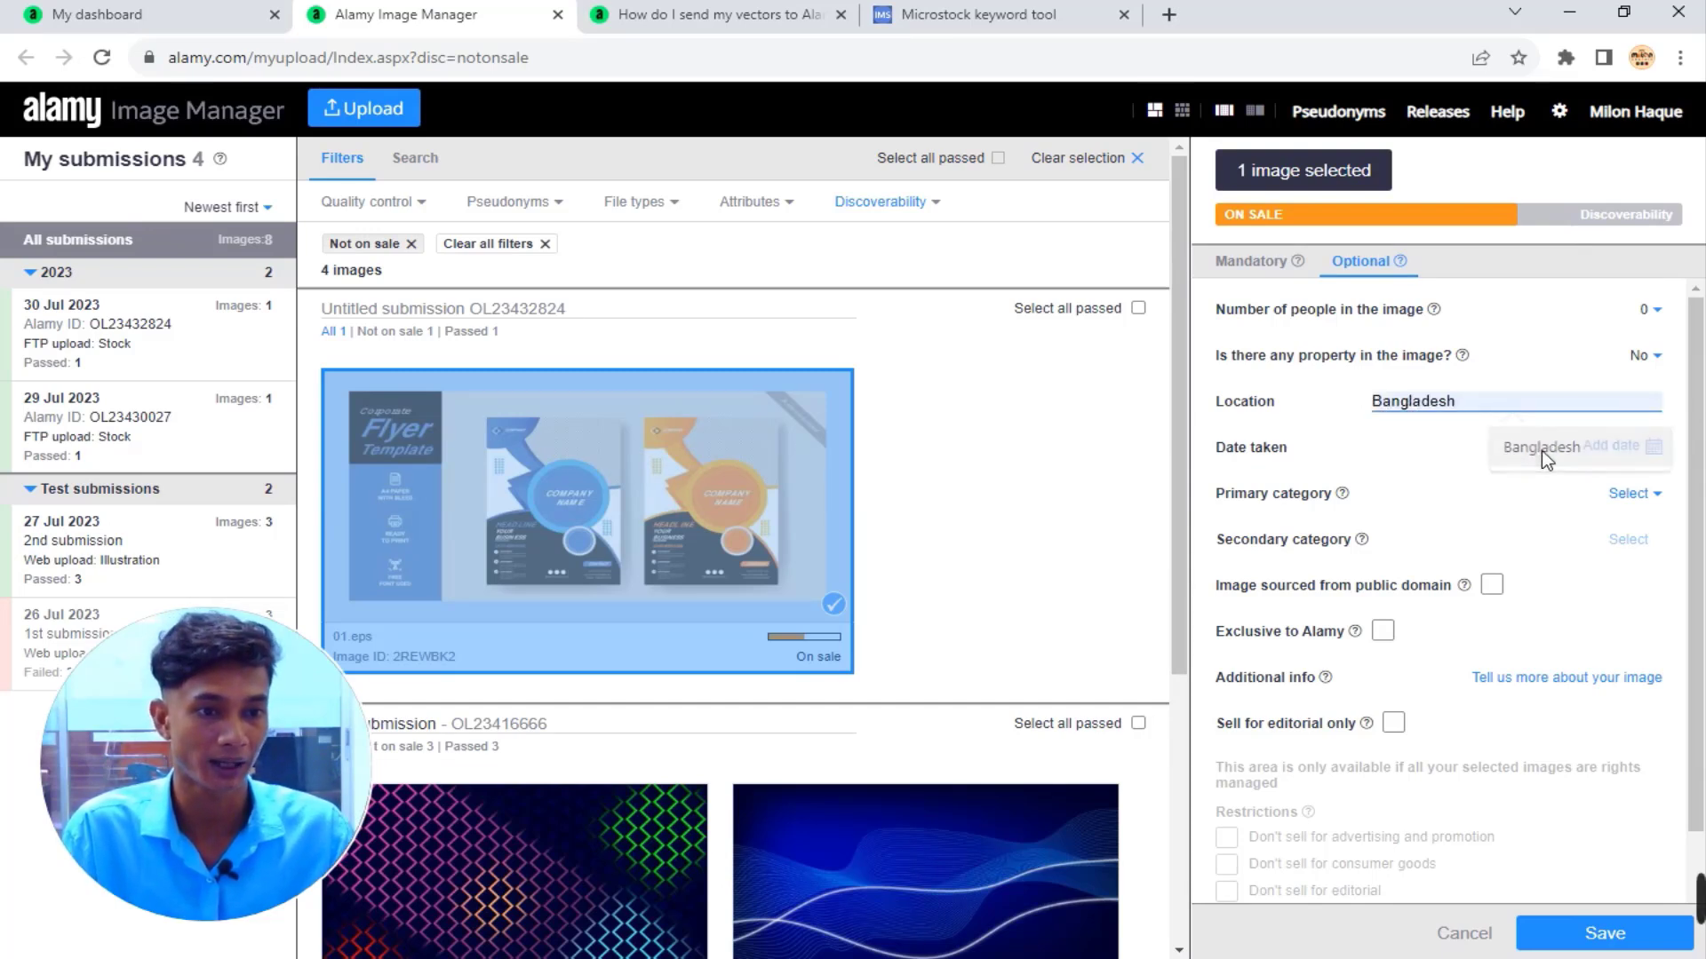
{"action": "left_click", "coordinate": [1542, 451]}
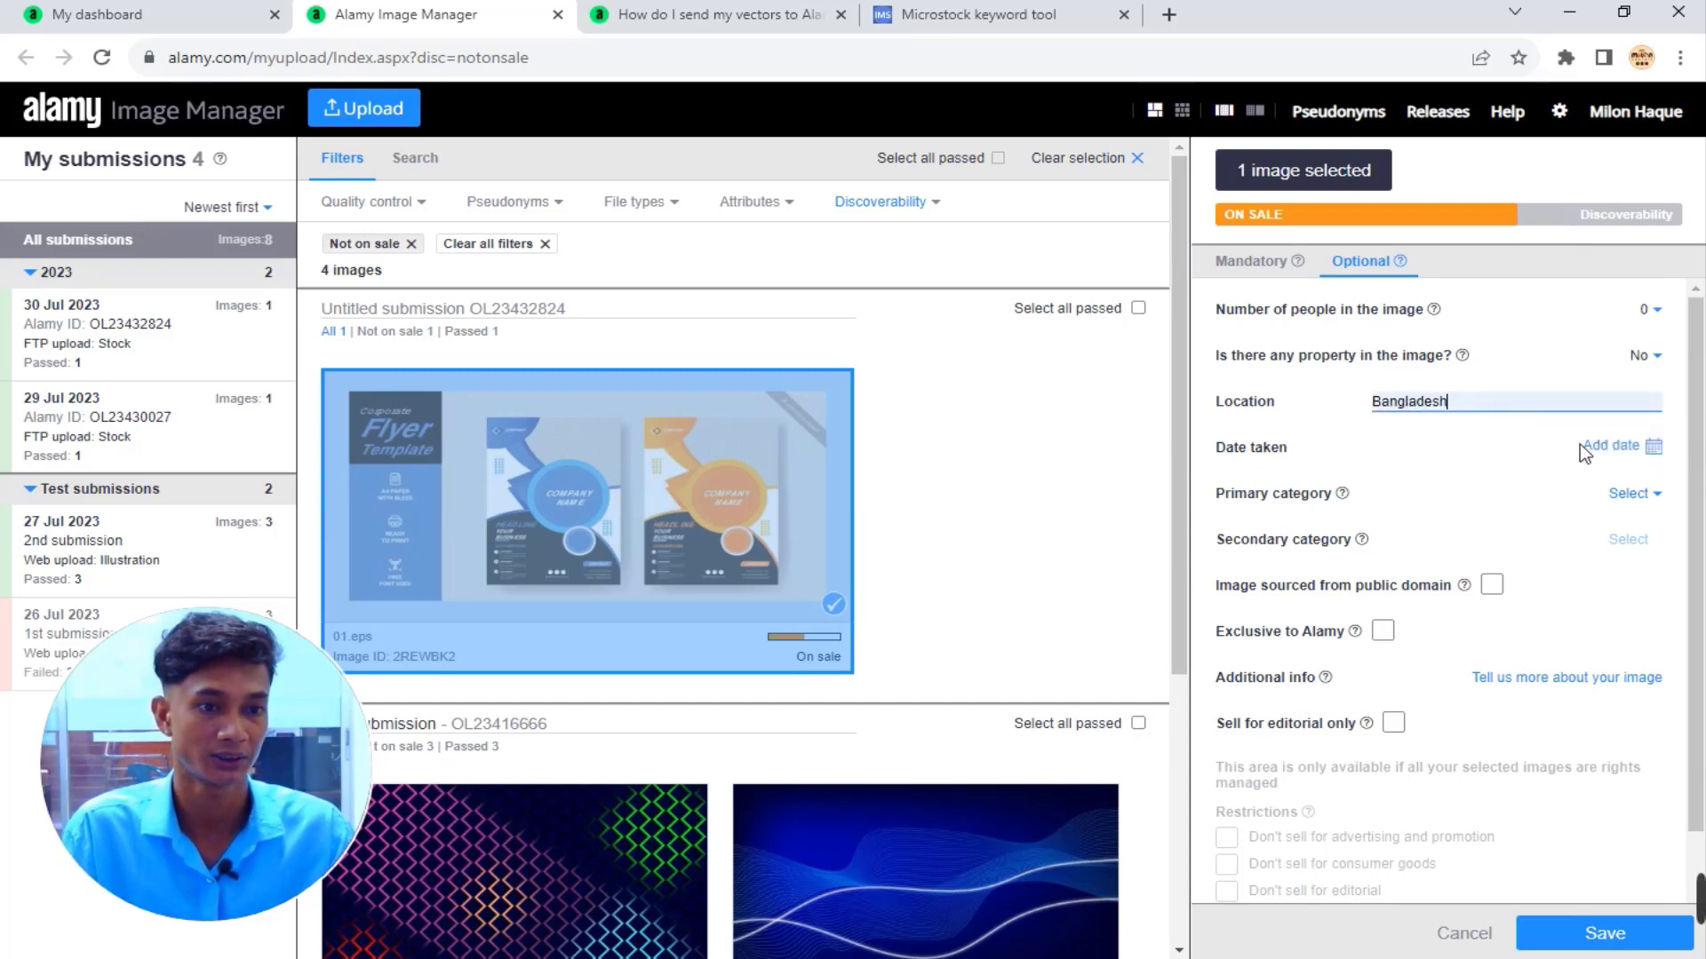
{"action": "left_click", "coordinate": [1523, 415]}
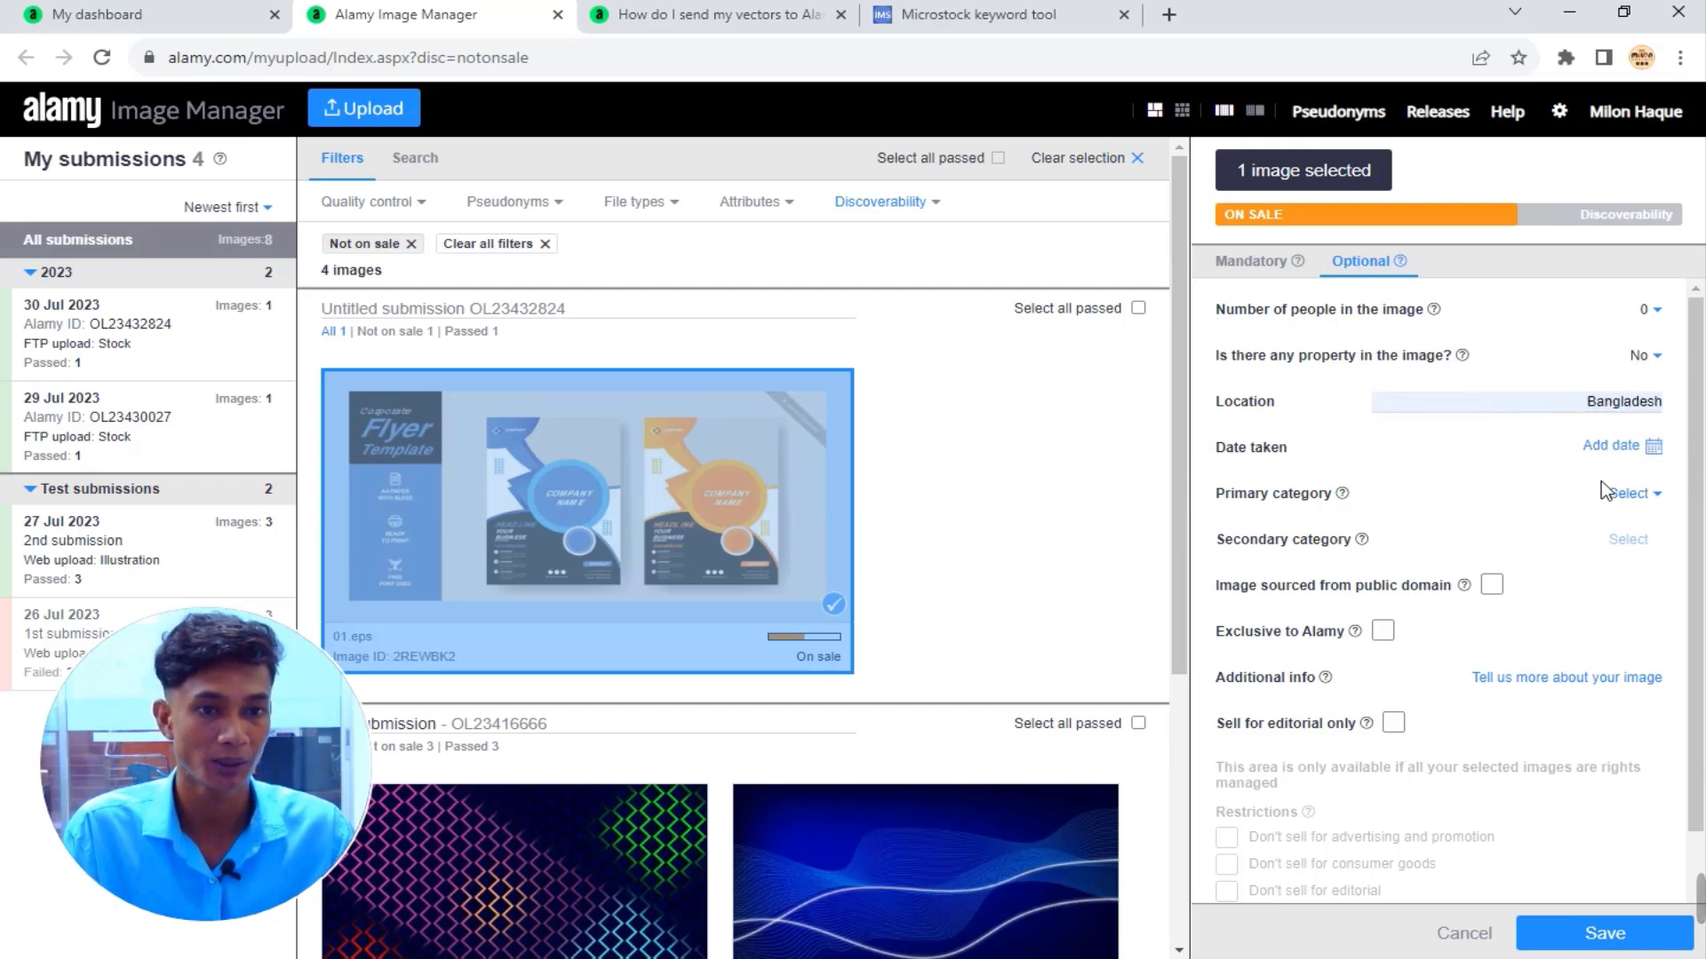
Set the date taken to 30 Jul 2023 and the primary category to Business.
{"action": "left_click", "coordinate": [1643, 446]}
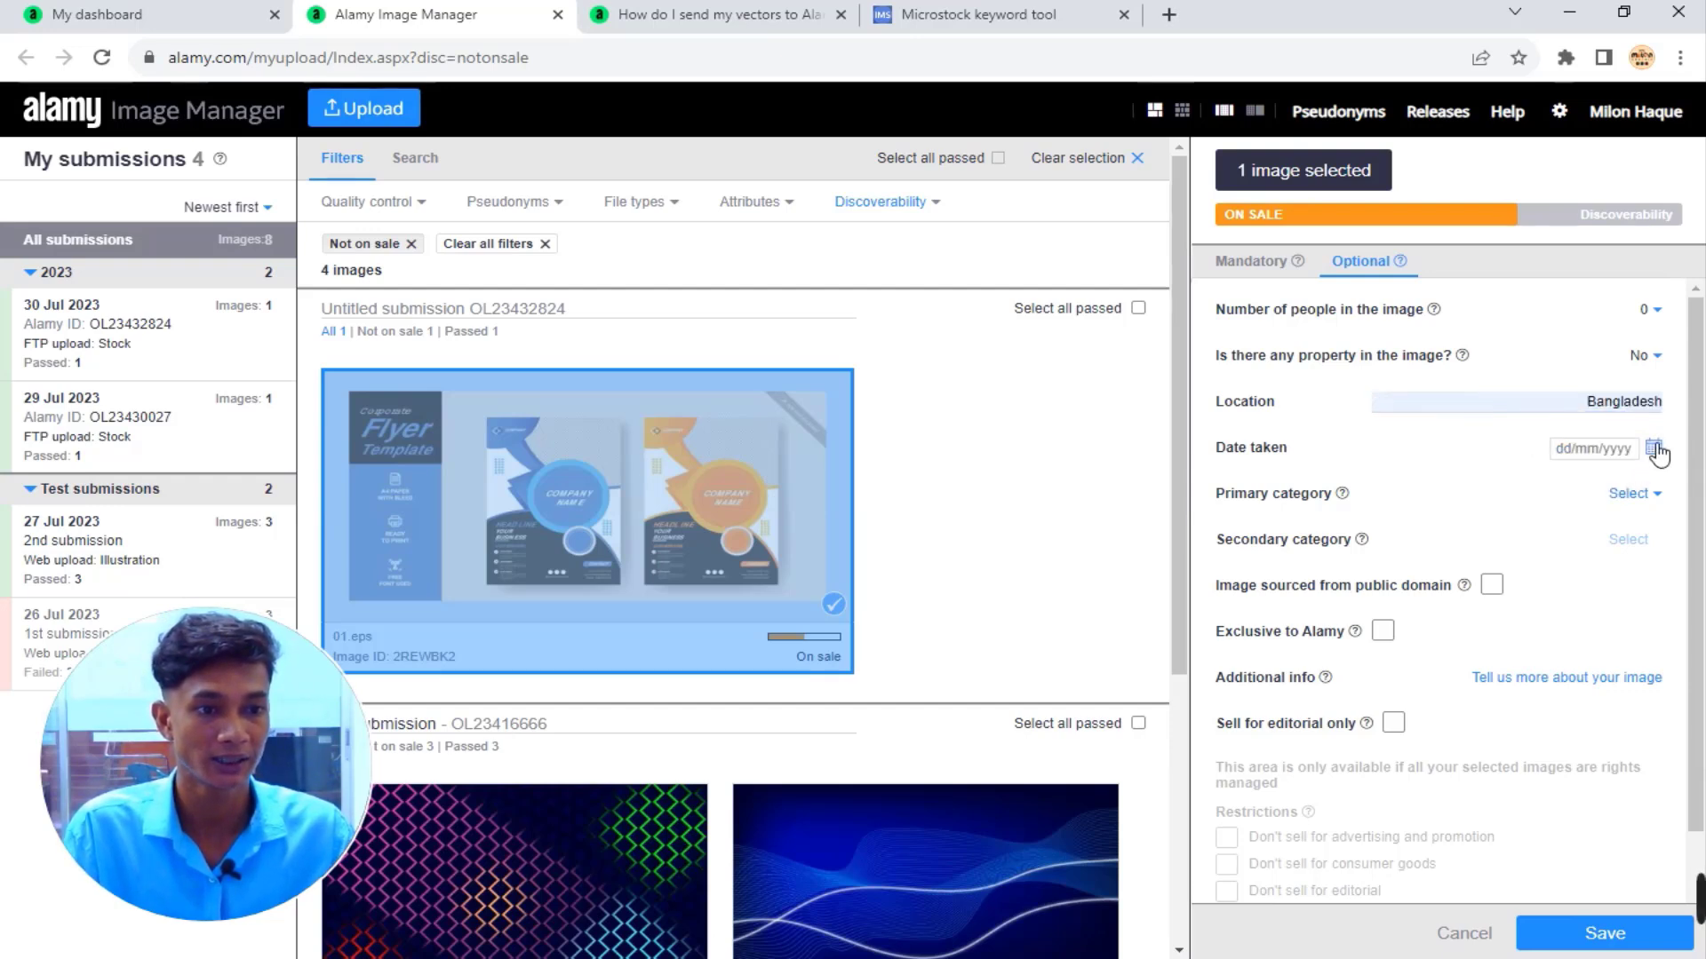
{"action": "left_click", "coordinate": [1653, 447]}
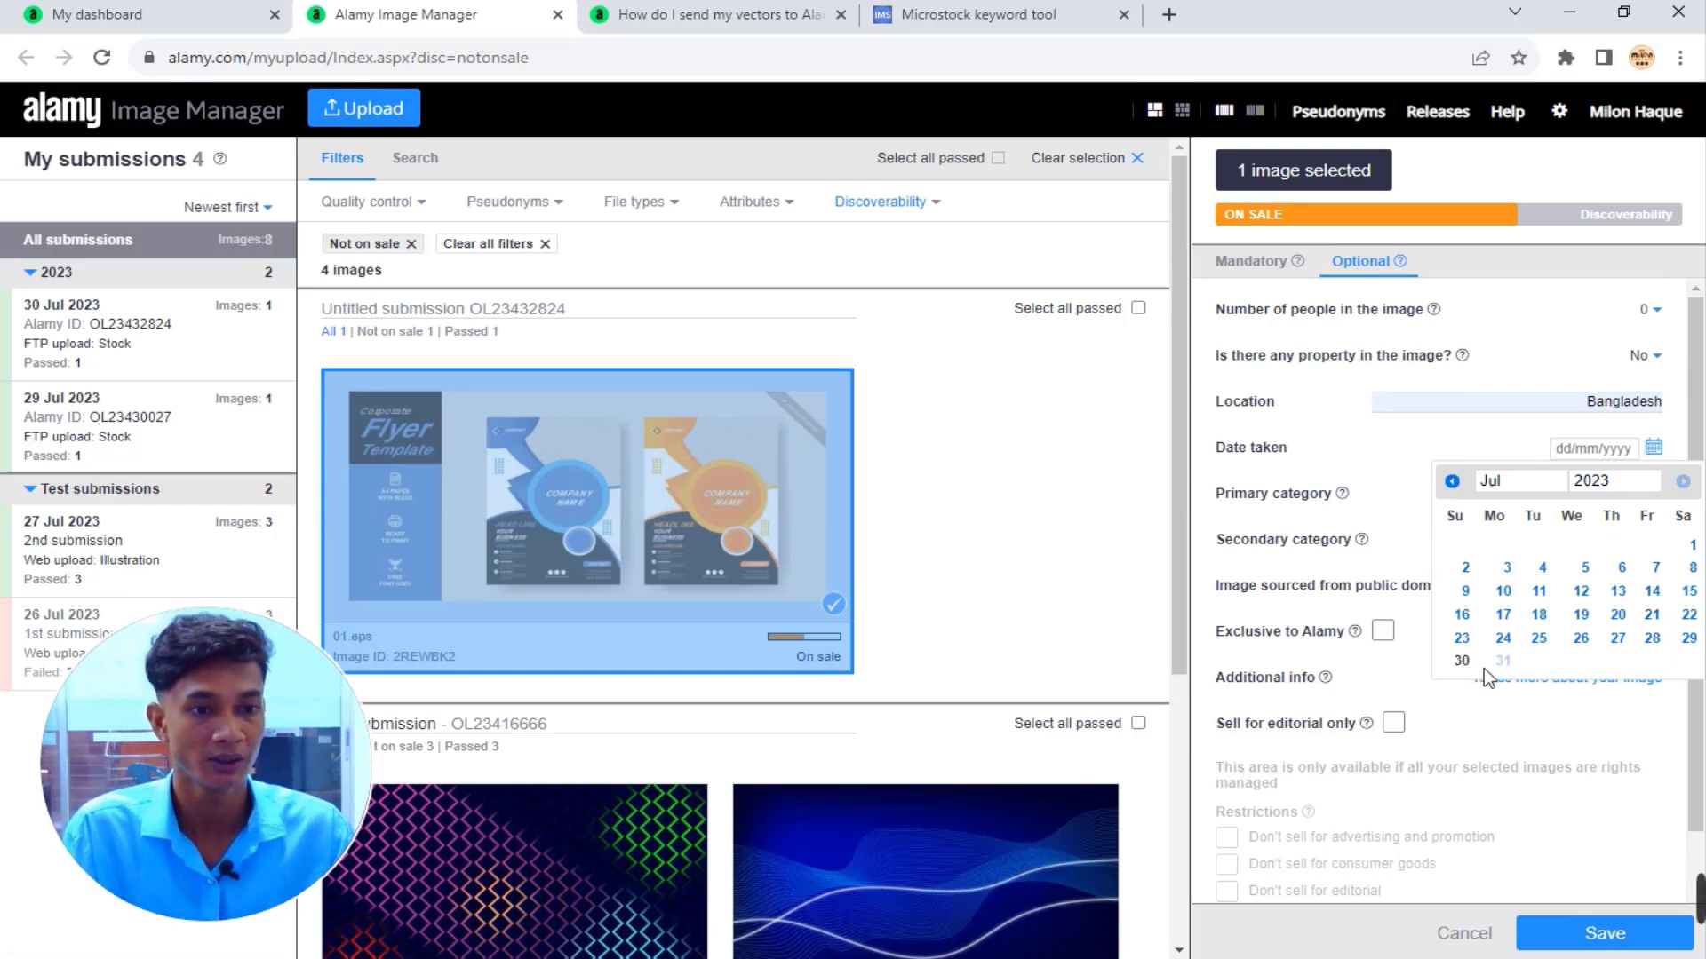
{"action": "left_click", "coordinate": [1461, 660]}
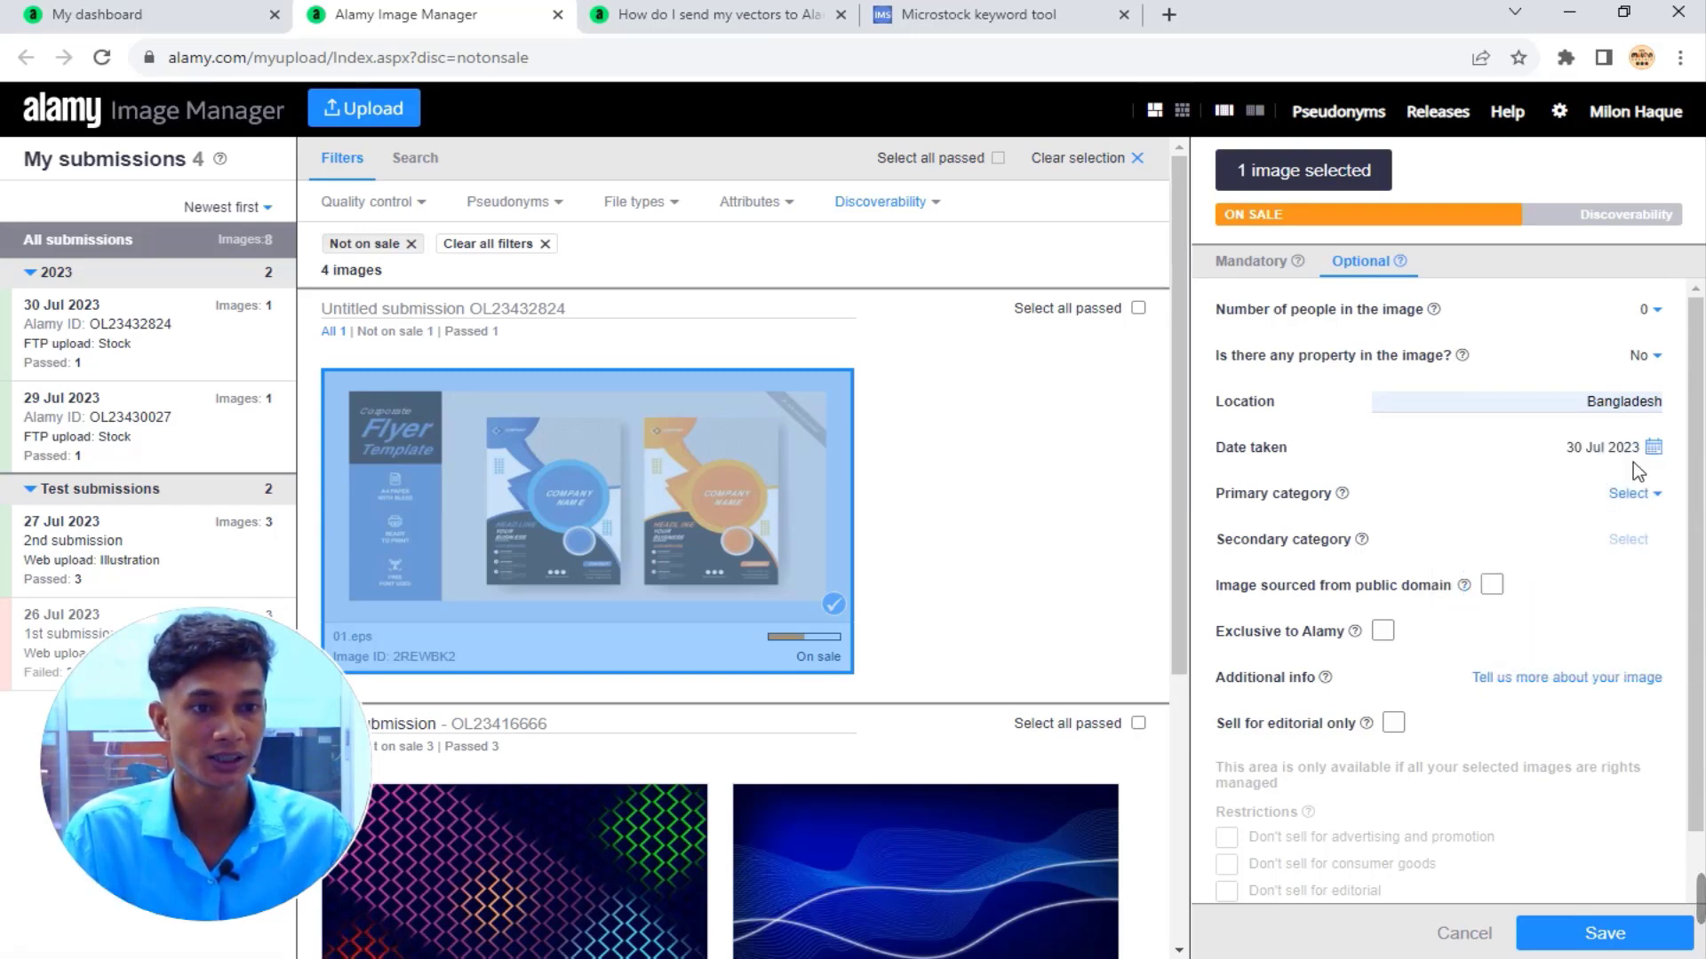
{"action": "left_click", "coordinate": [1667, 500]}
{"action": "left_click", "coordinate": [1563, 700]}
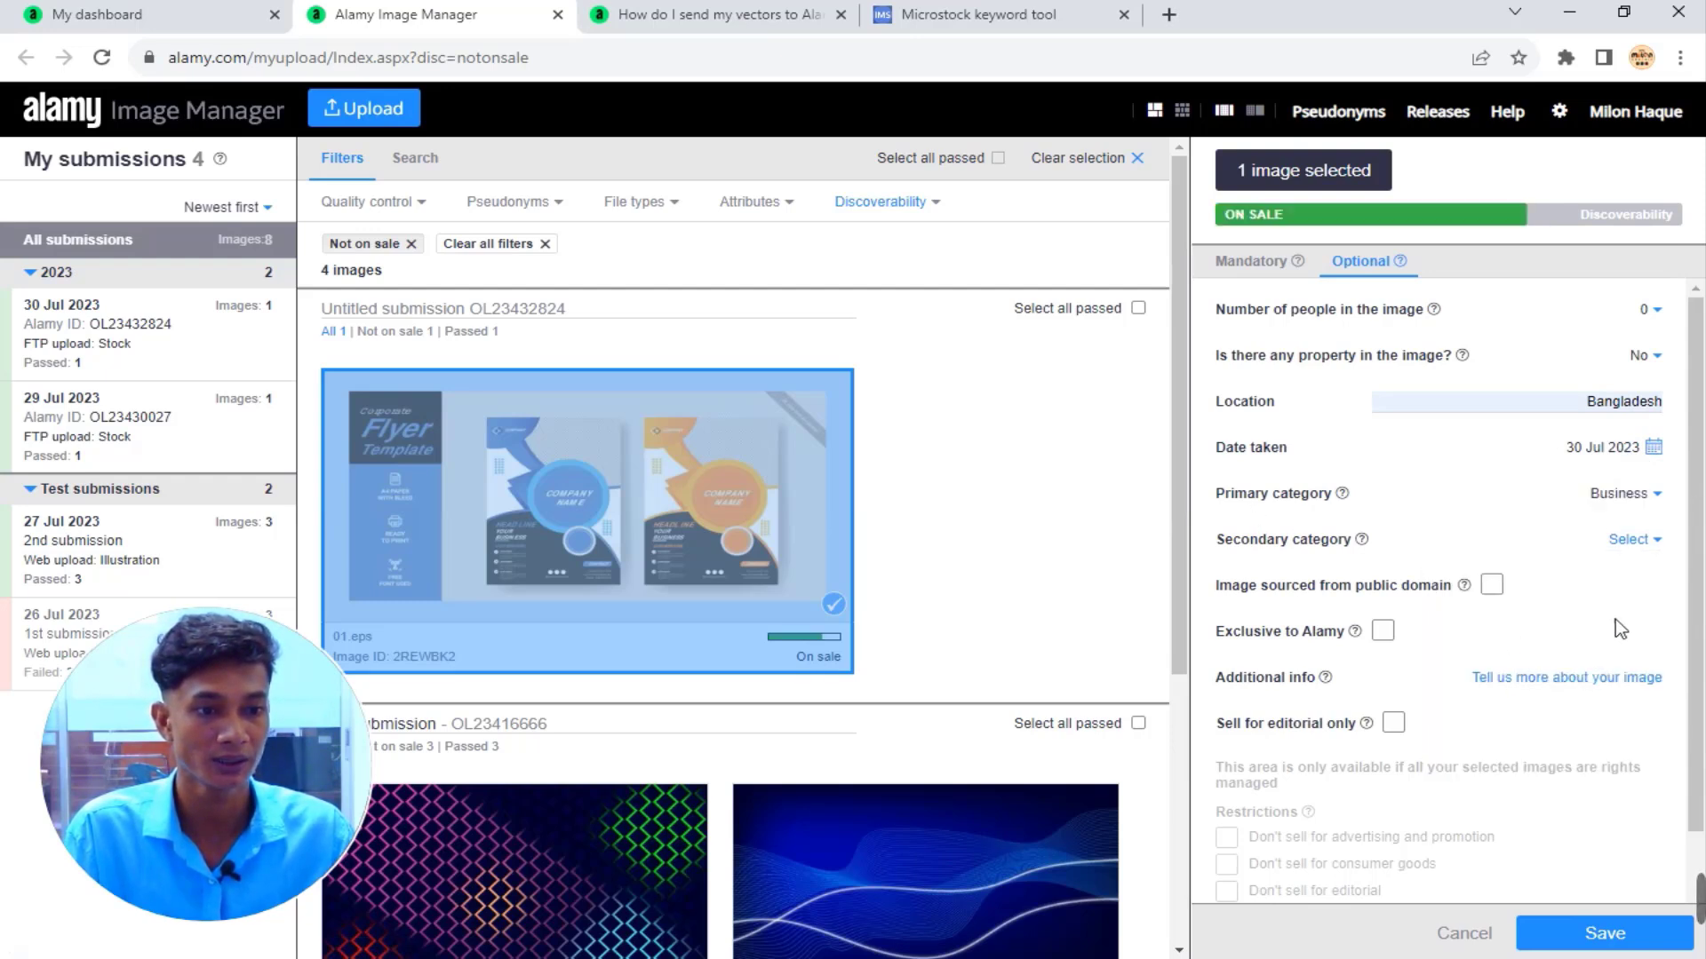
Leave the secondary category empty and save the flyer's metadata.
{"action": "left_click", "coordinate": [1648, 544]}
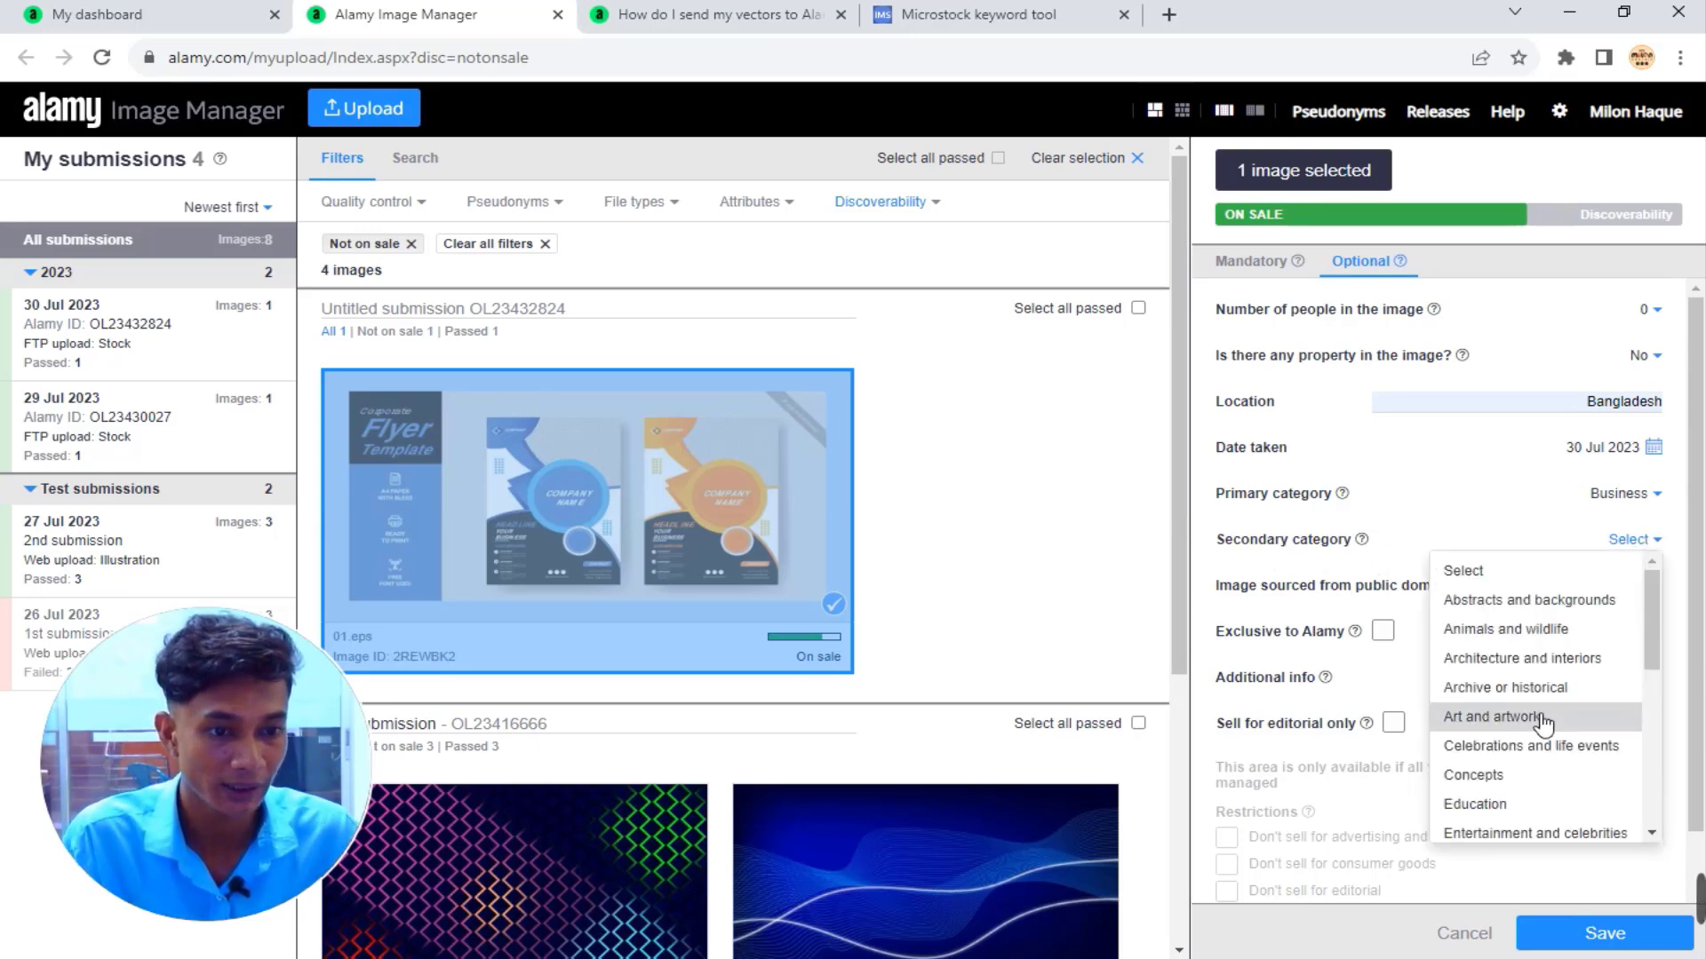
{"action": "scroll", "coordinate": [1559, 657], "scroll_direction": "down", "scroll_amount": 5}
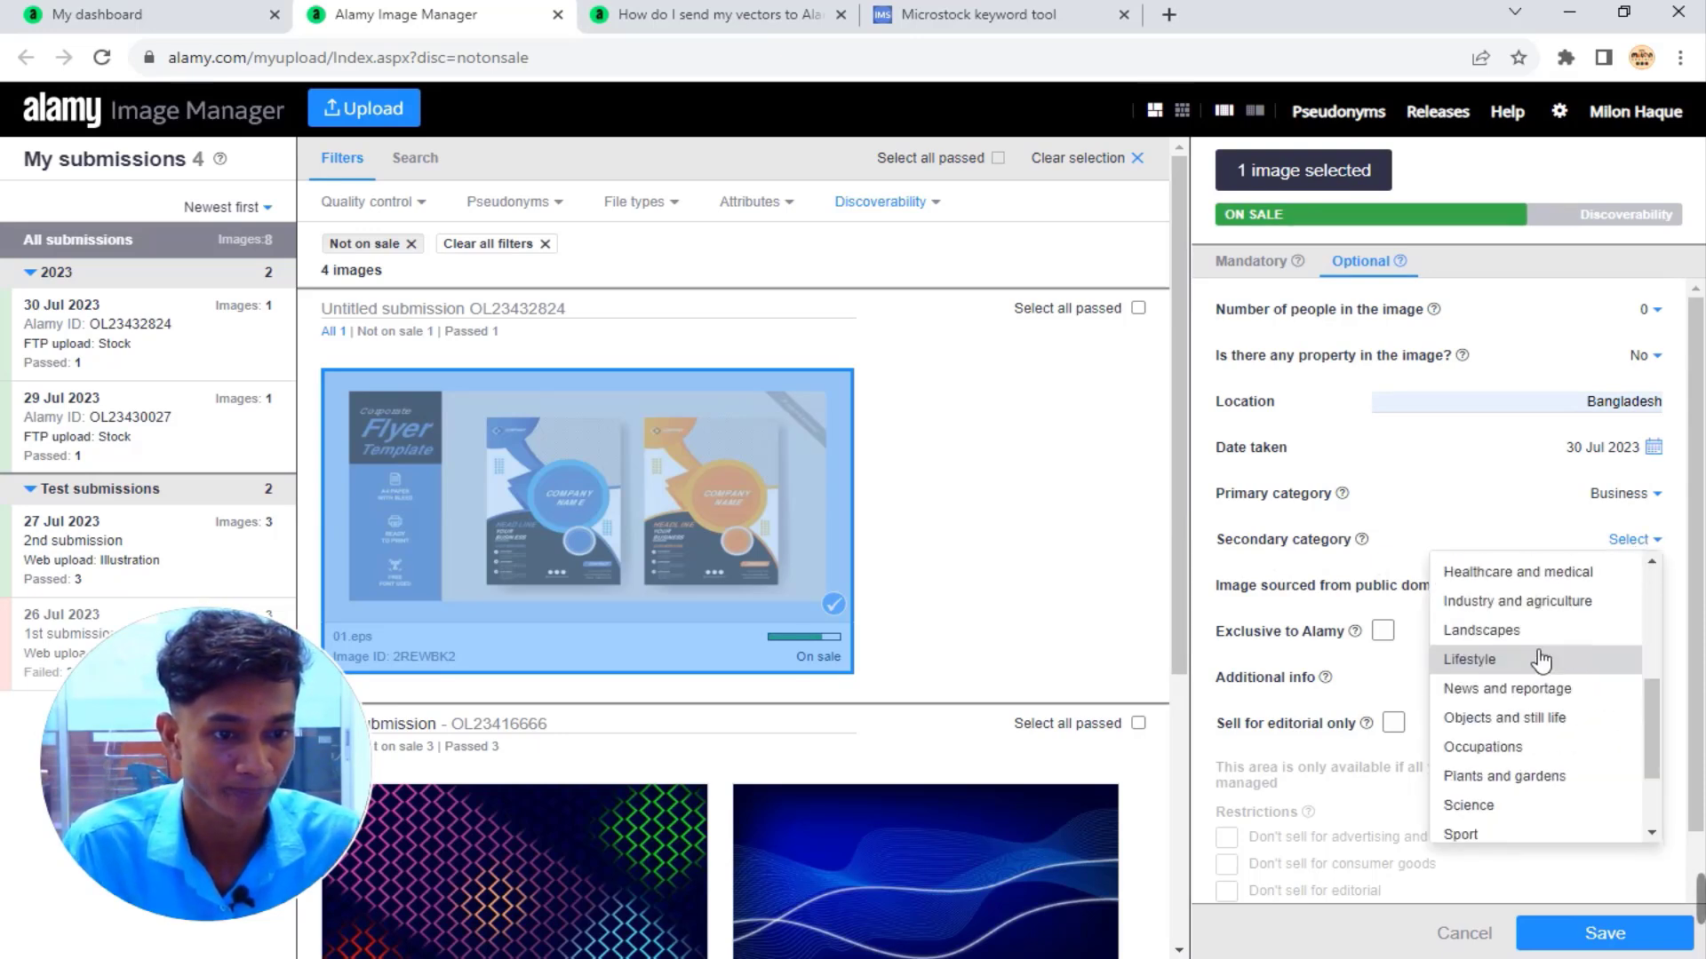
{"action": "left_click", "coordinate": [1548, 505]}
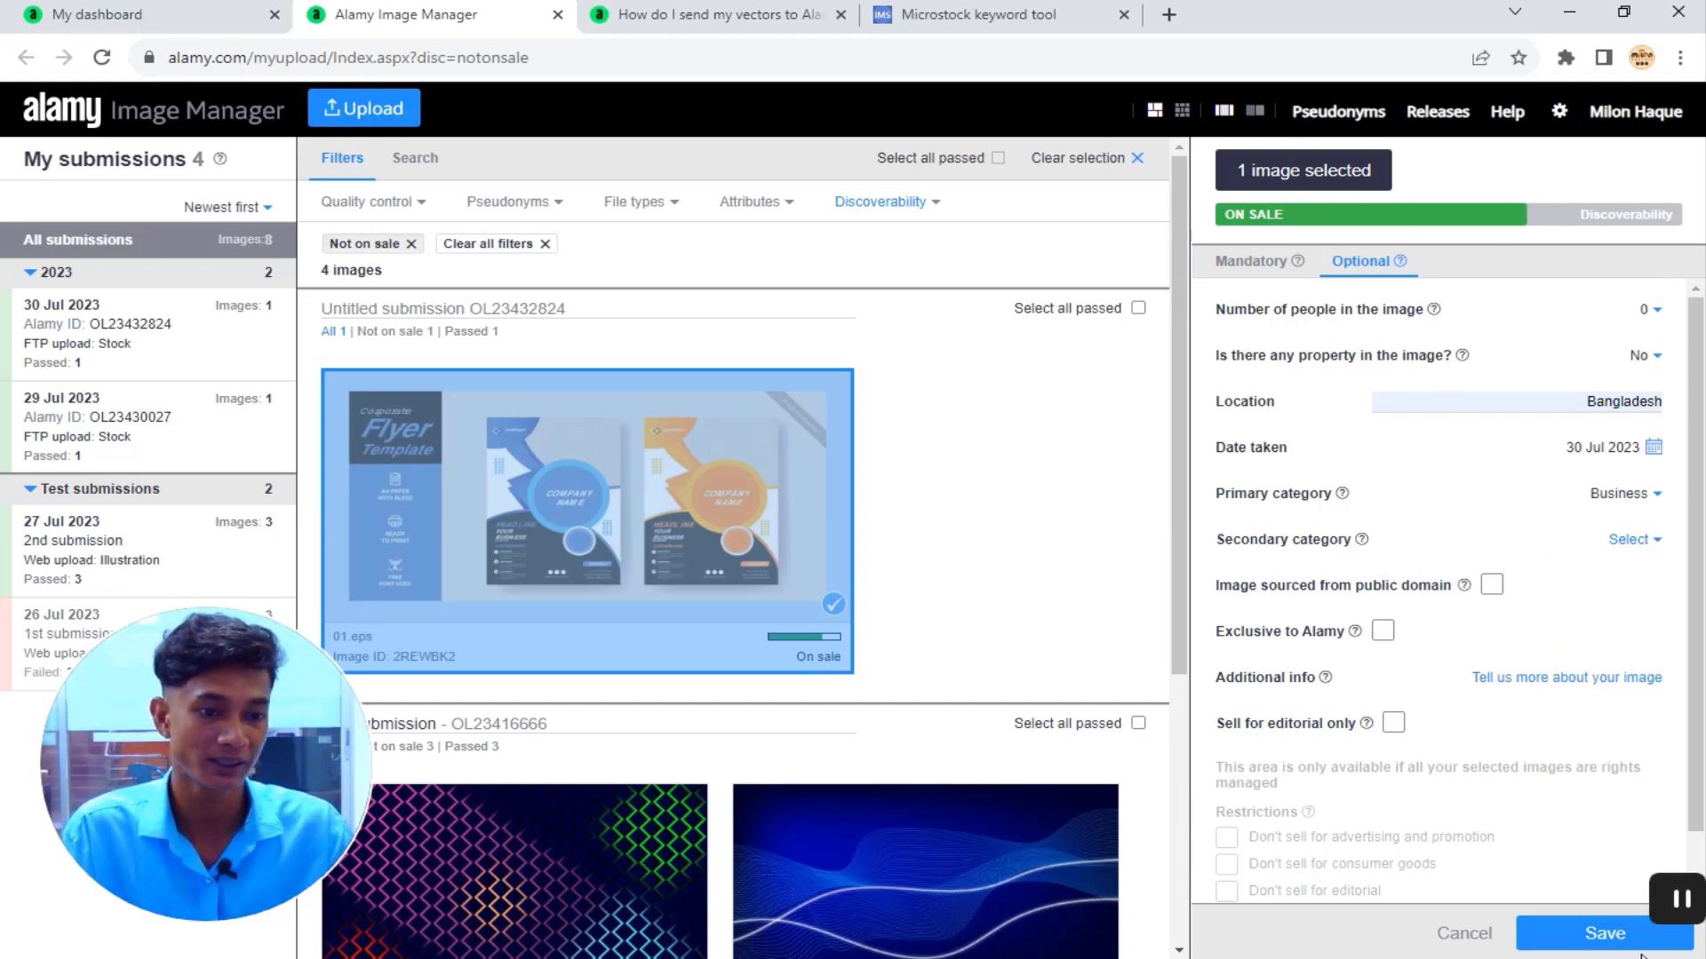
{"action": "left_click", "coordinate": [1605, 933]}
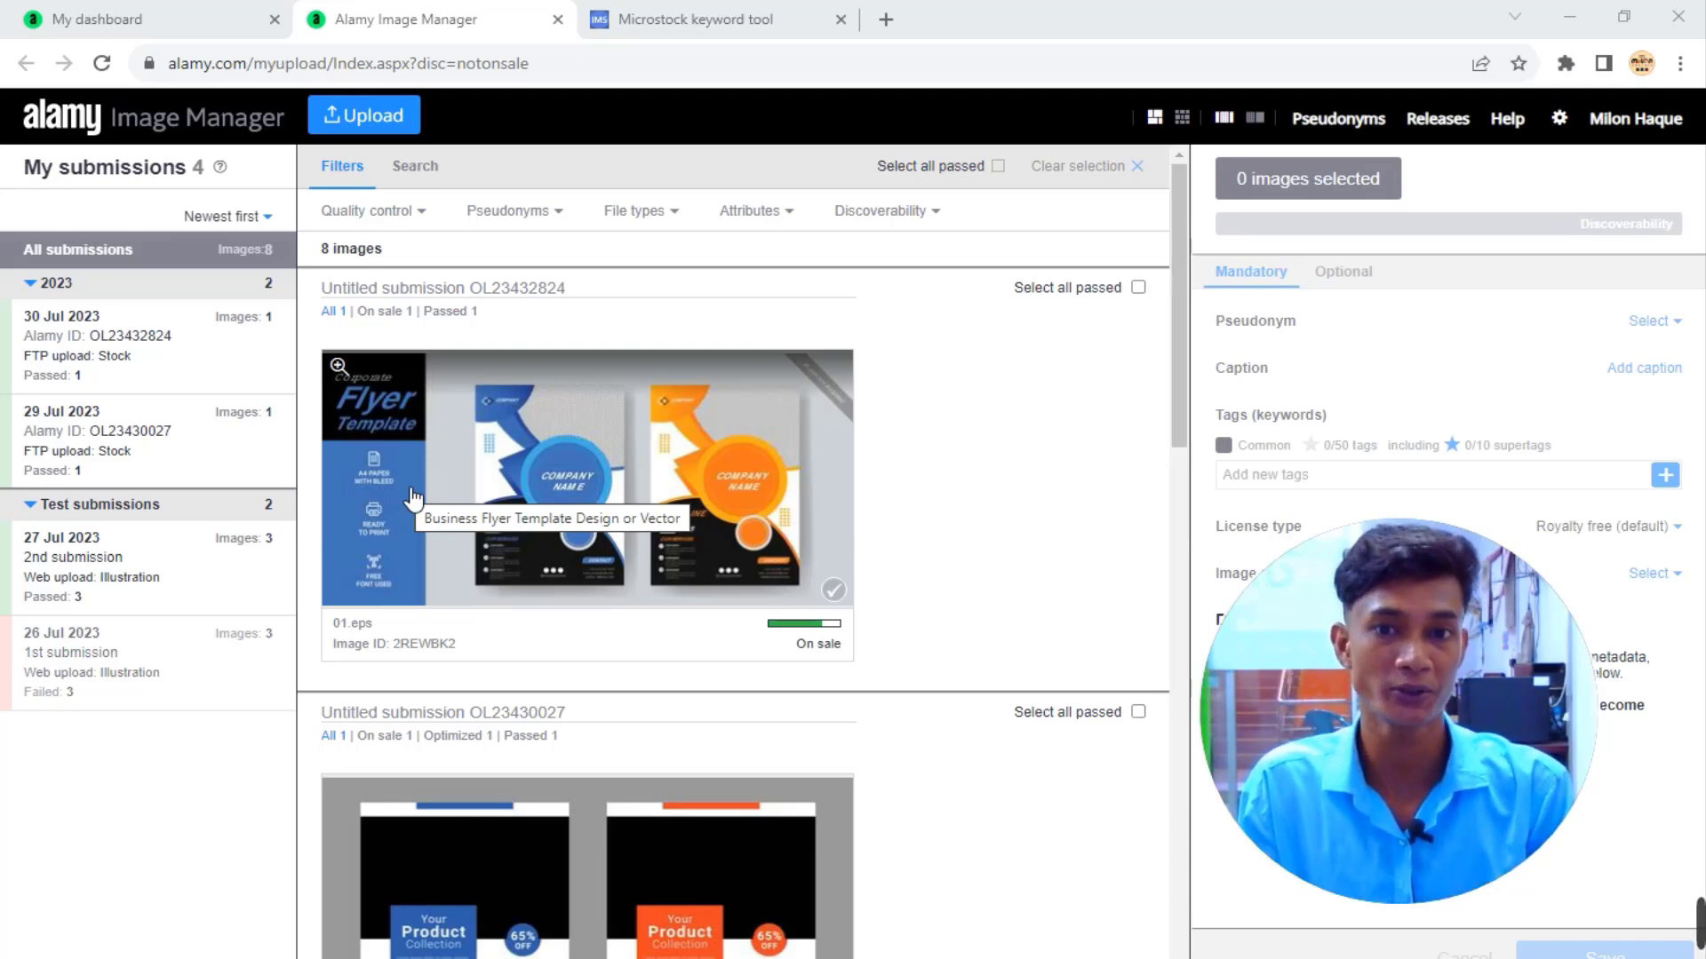
Switch to the contributor dashboard.
{"action": "left_click", "coordinate": [141, 23]}
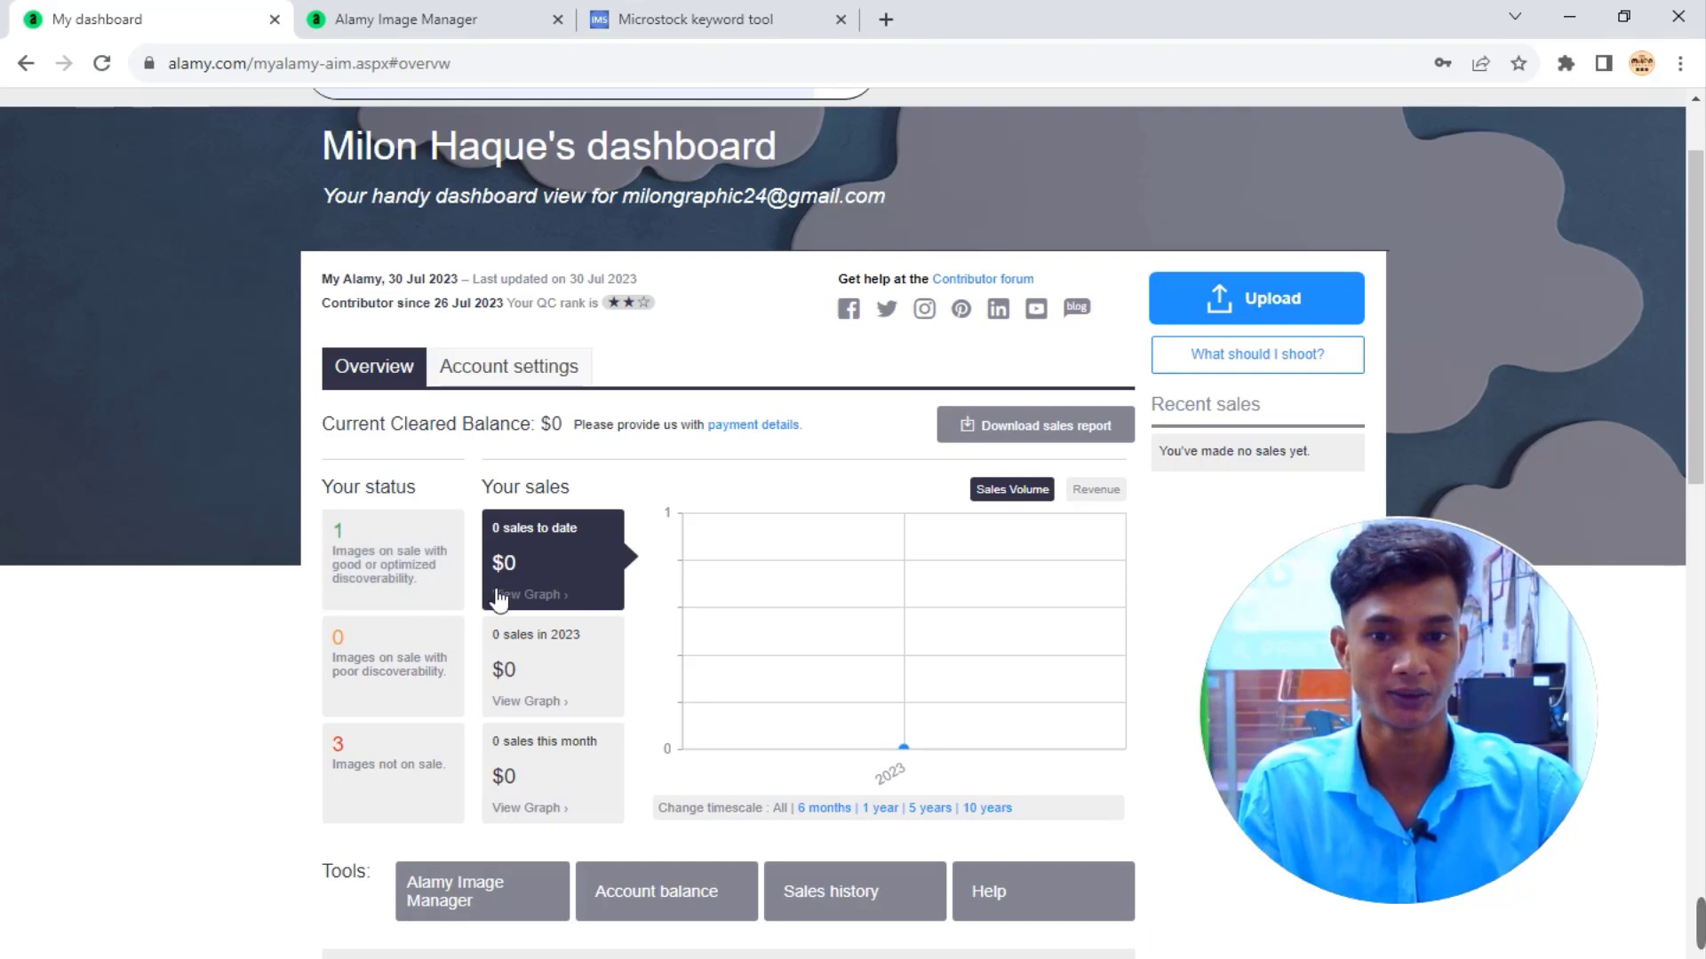
{"action": "left_click", "coordinate": [405, 567]}
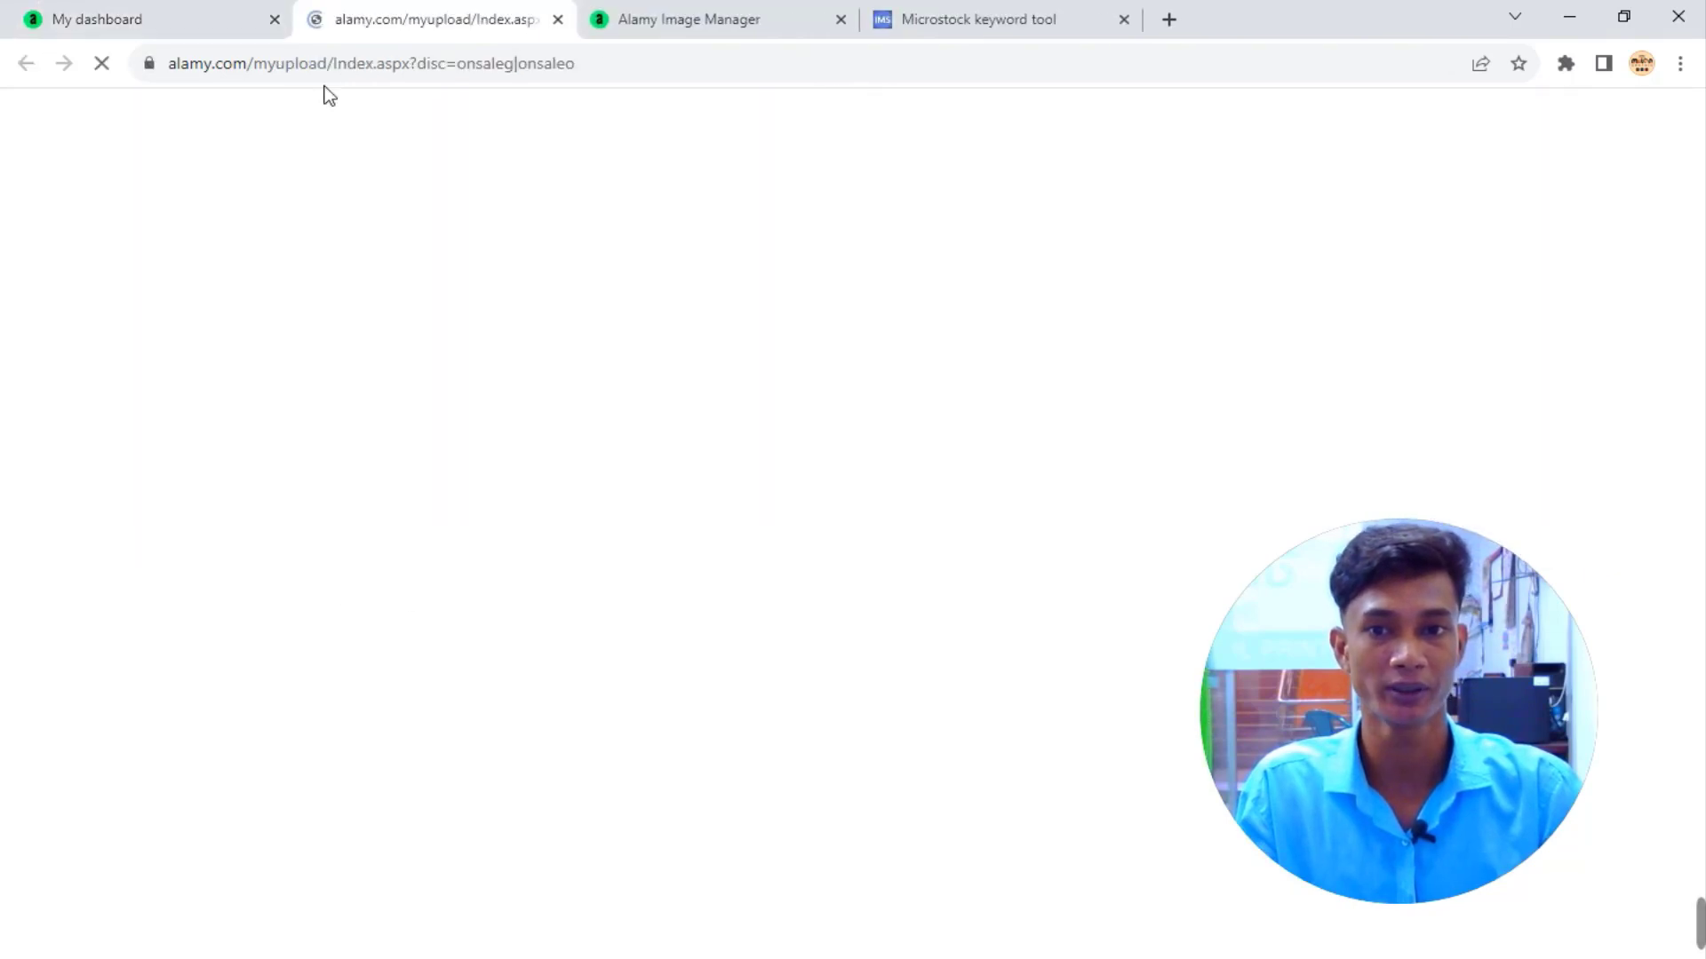
{"action": "key", "text": "ctrl+w"}
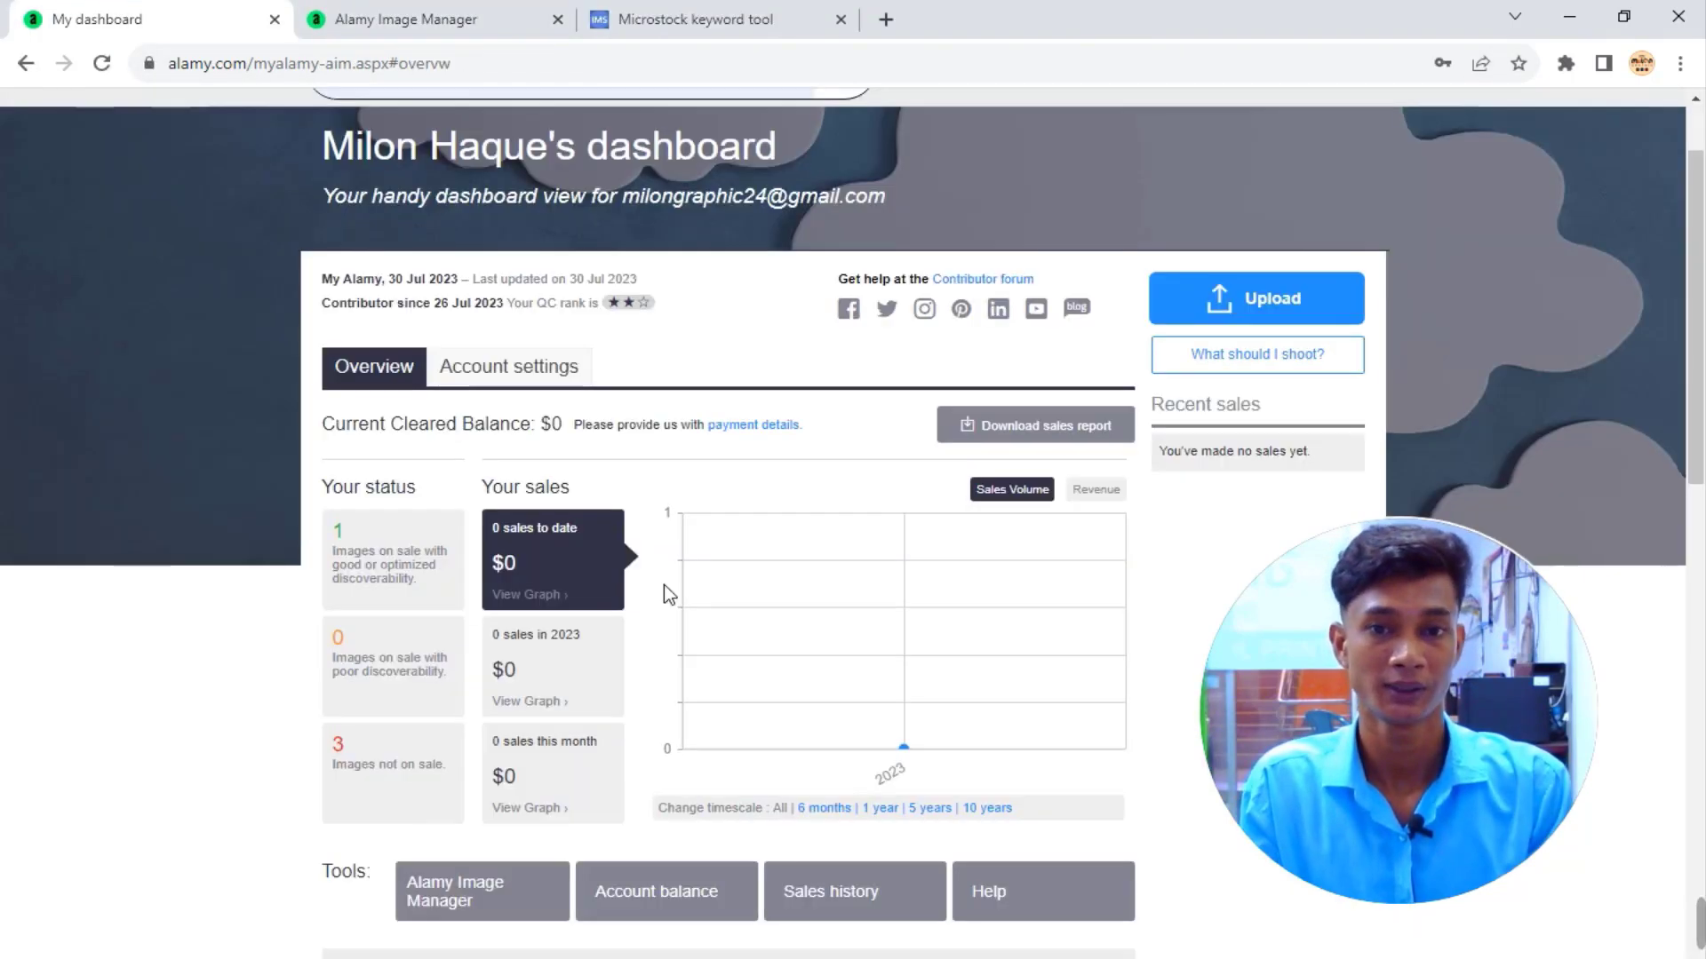